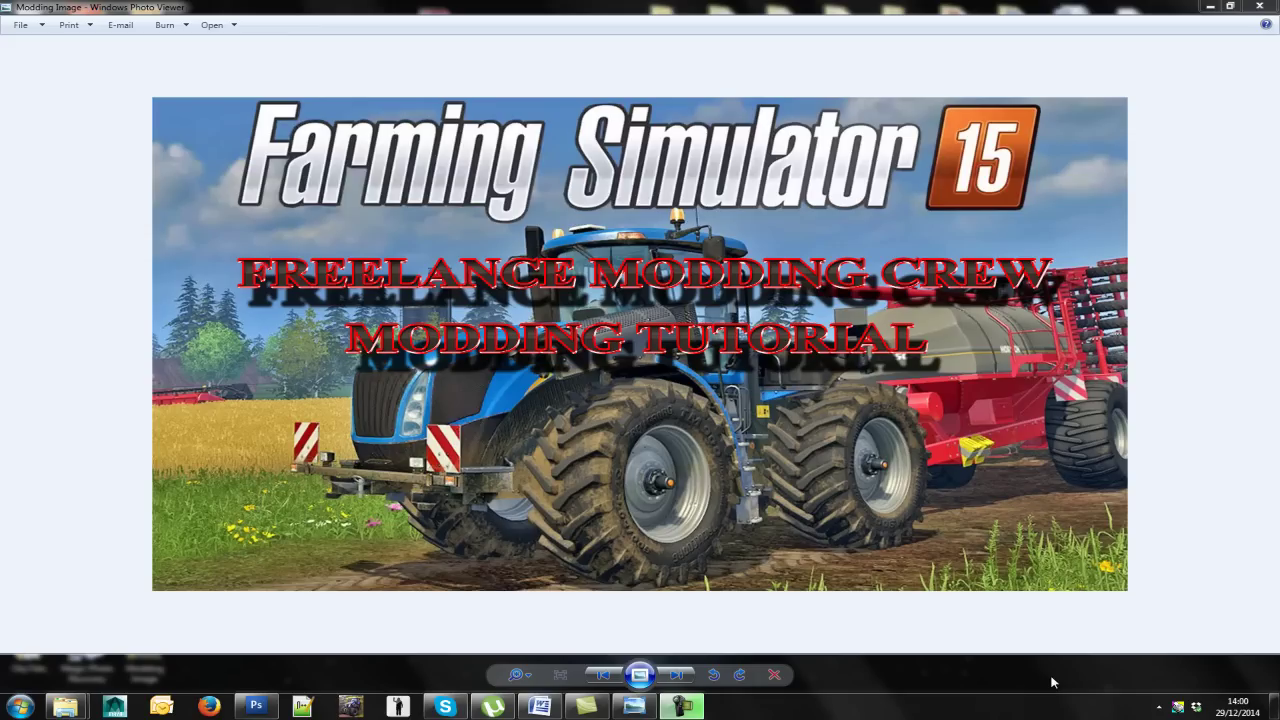
Step: Close the leftover Photoshop document and open the Body_Main_diffuse.dds texture in its place
click(266, 710)
key(ctrl+w)
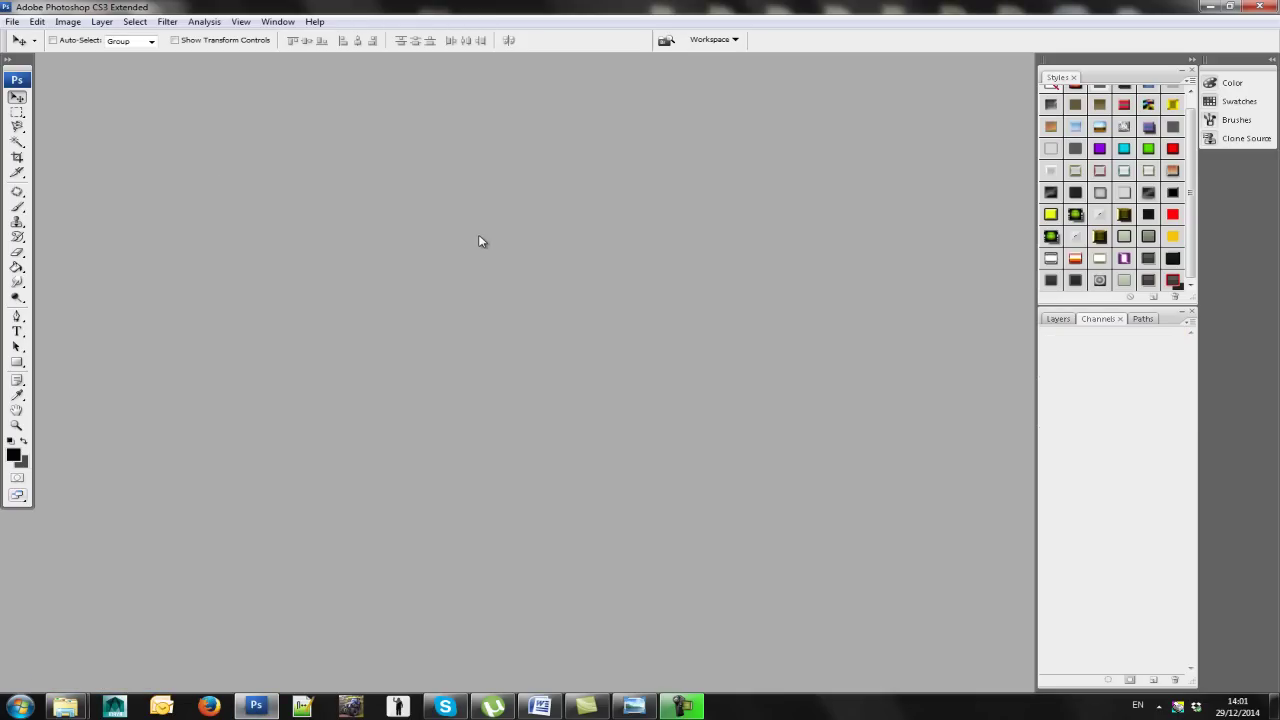
click(12, 21)
click(28, 48)
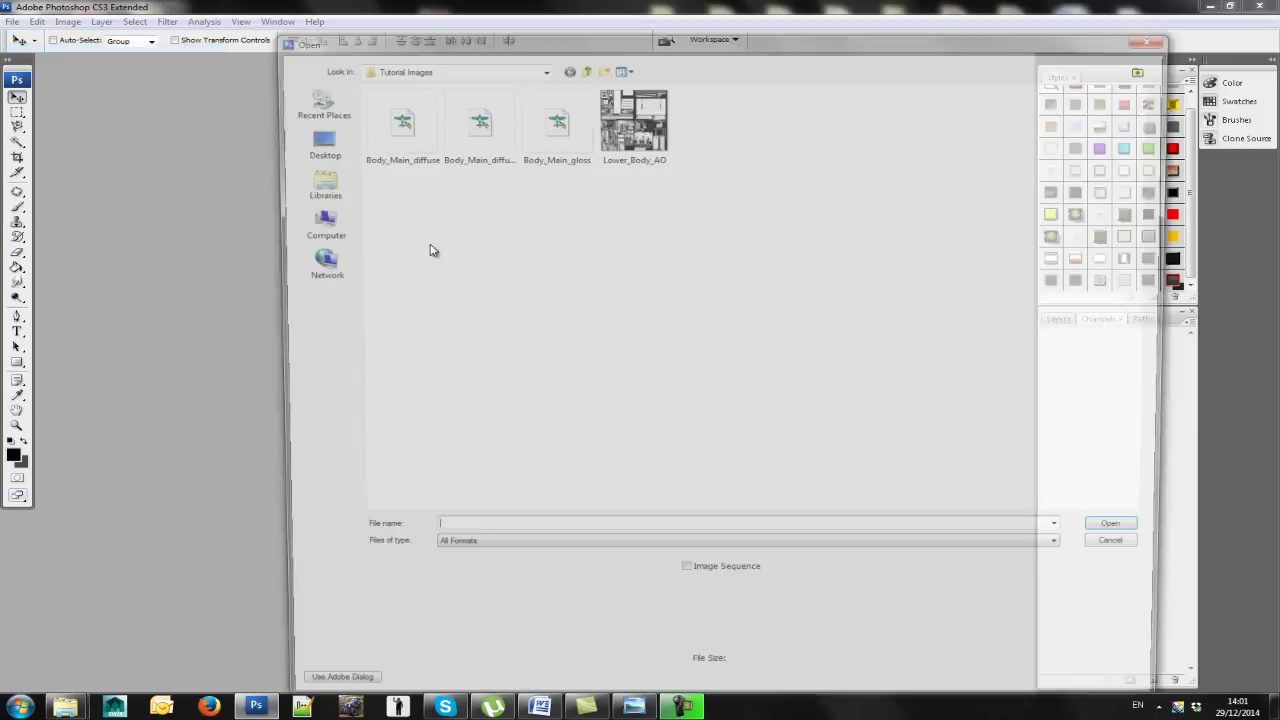
double_click(402, 122)
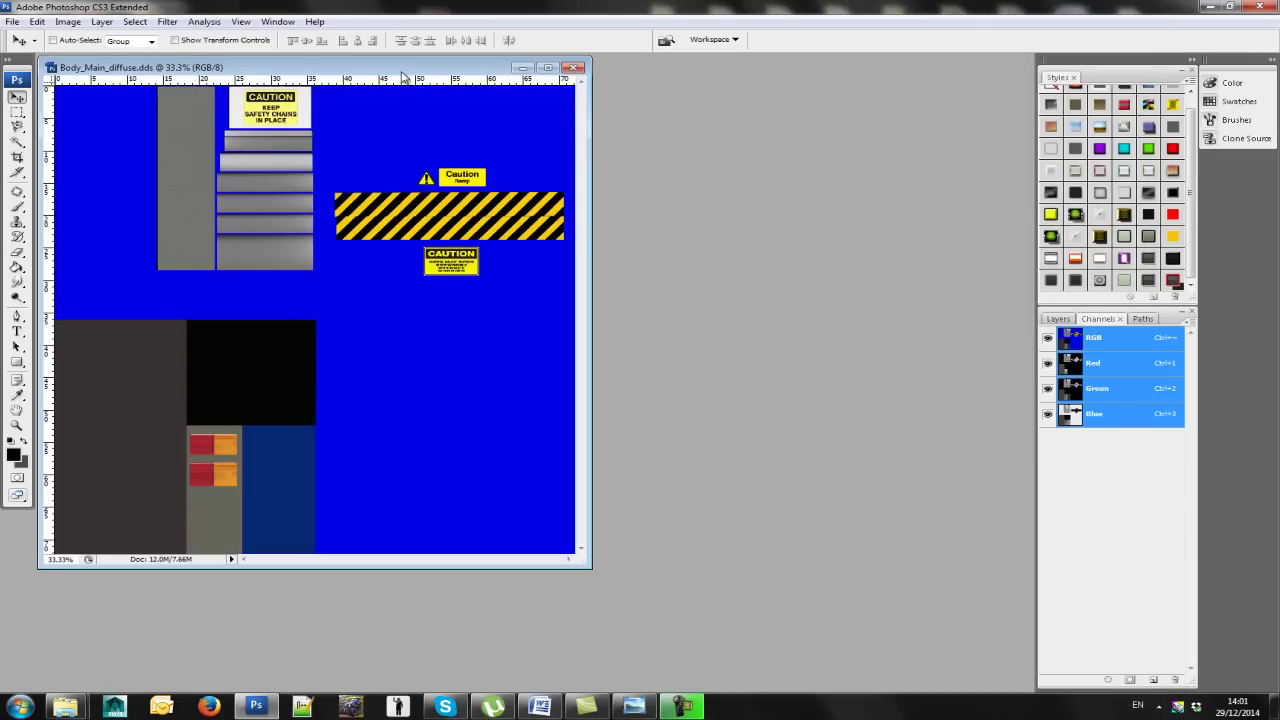
drag(405, 68, 614, 89)
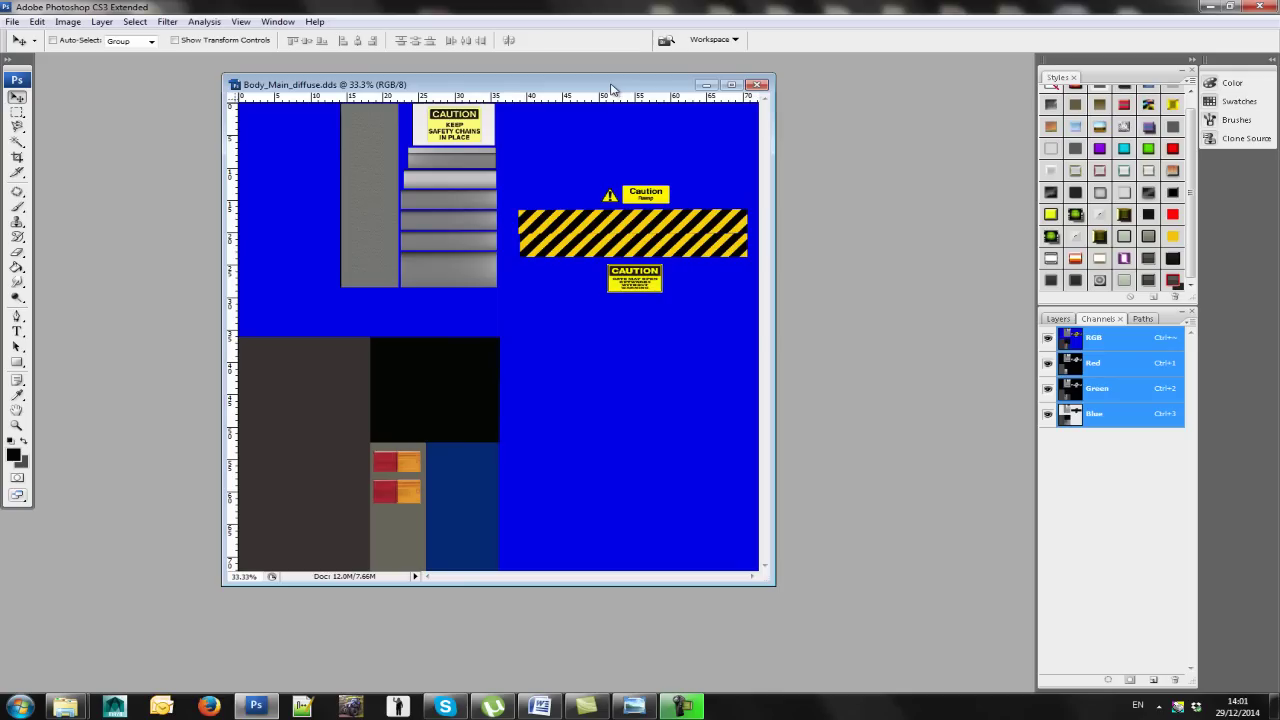
click(706, 85)
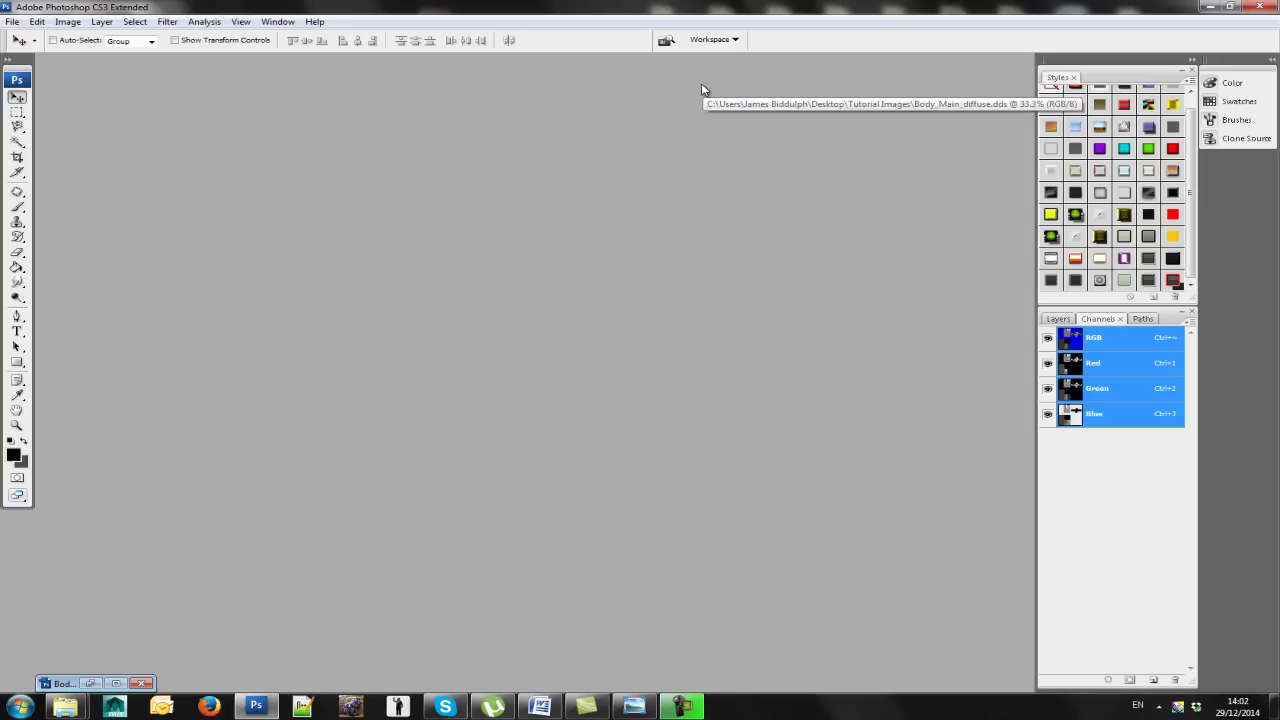
click(13, 21)
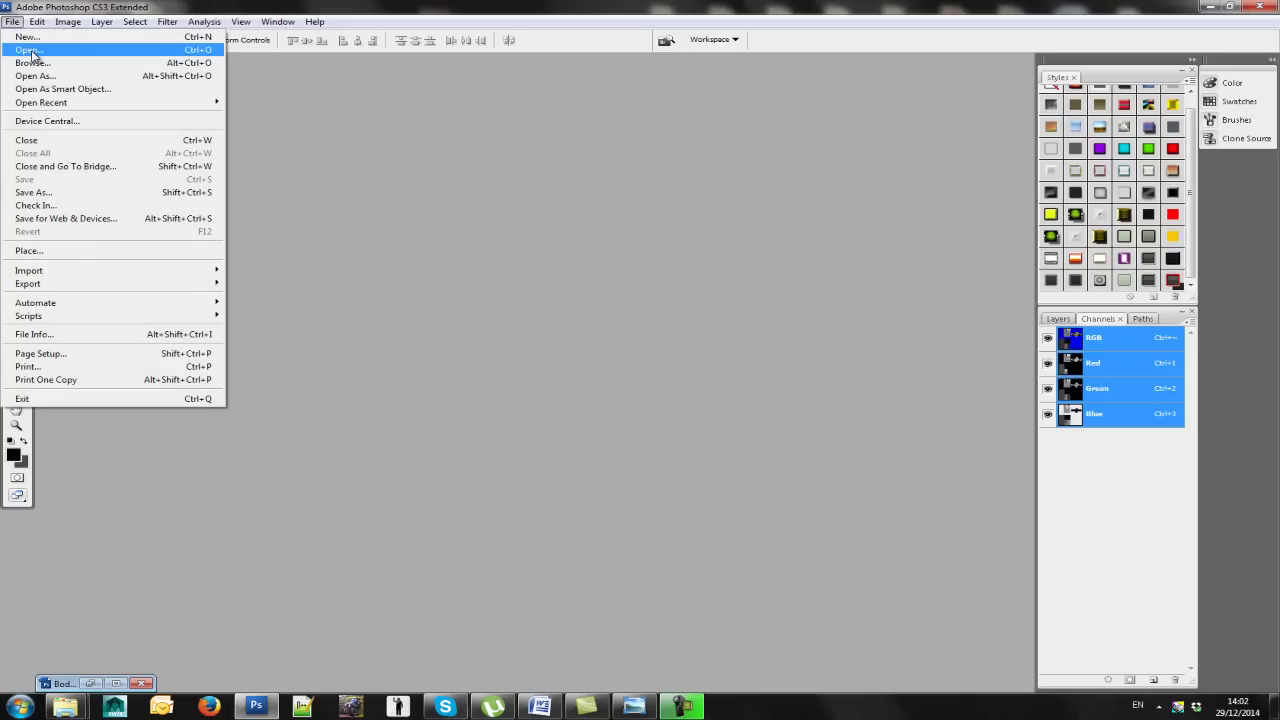
click(29, 50)
double_click(480, 128)
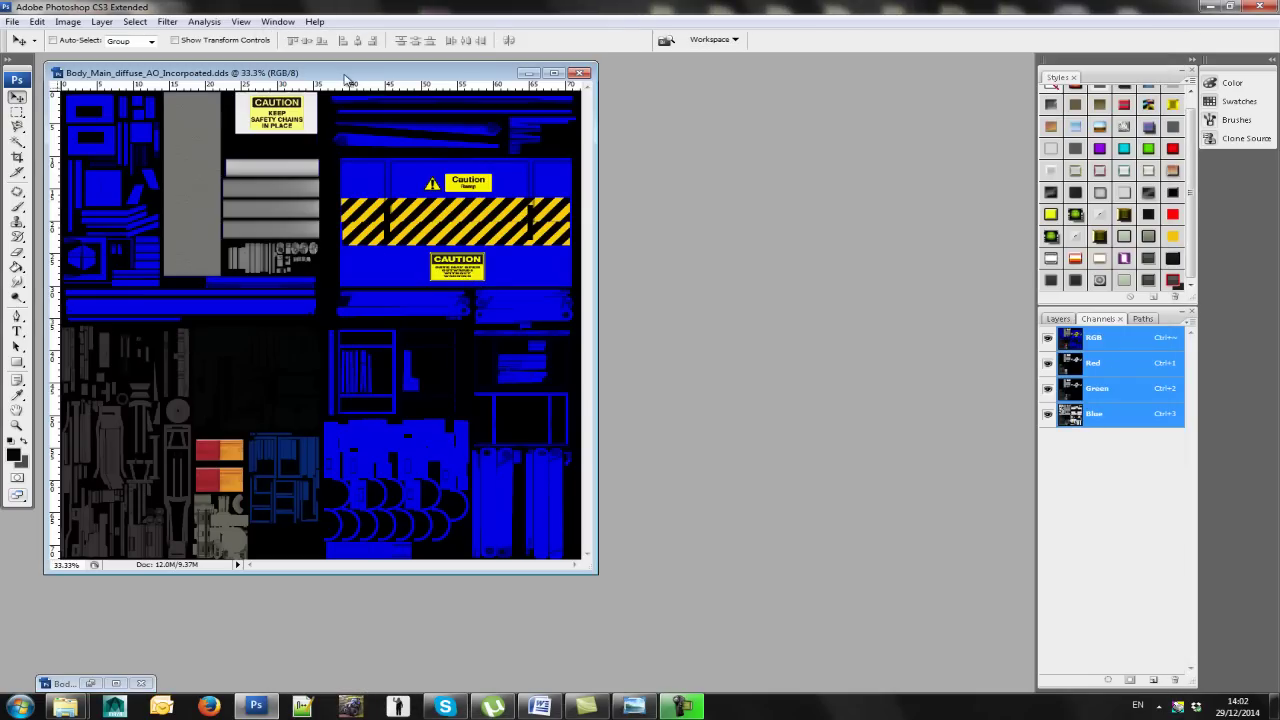
drag(345, 76, 495, 101)
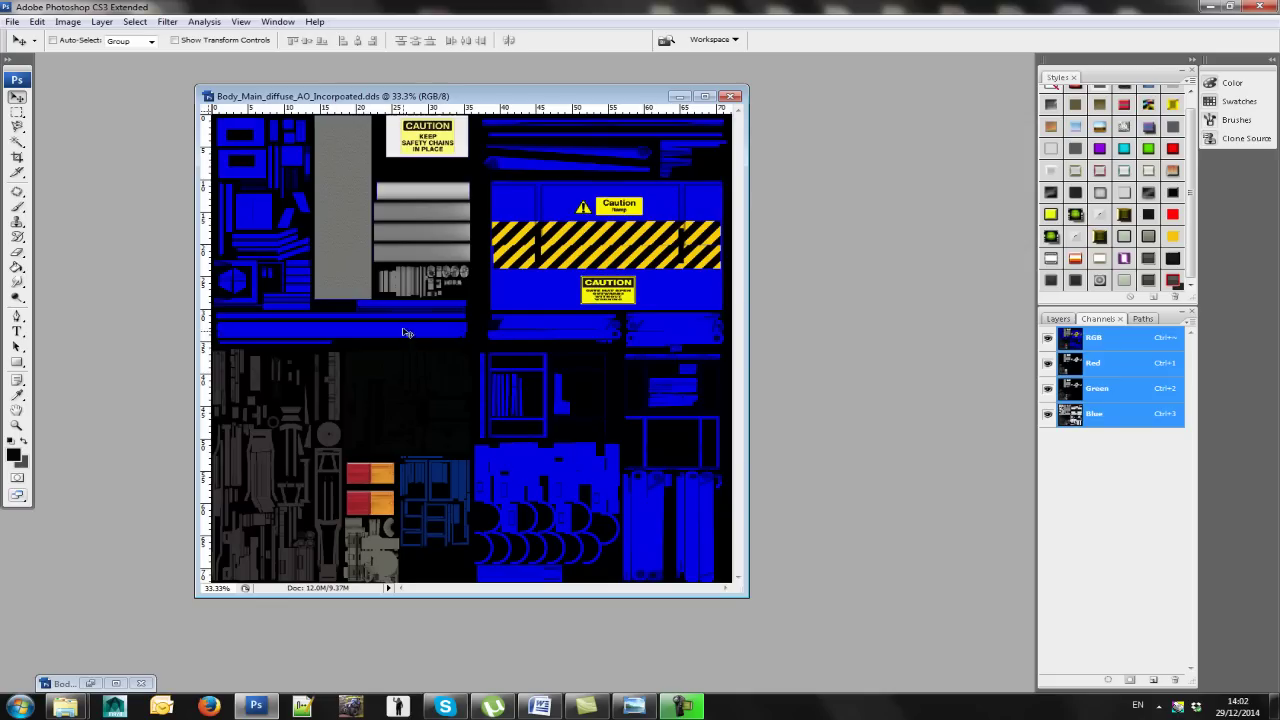
click(93, 685)
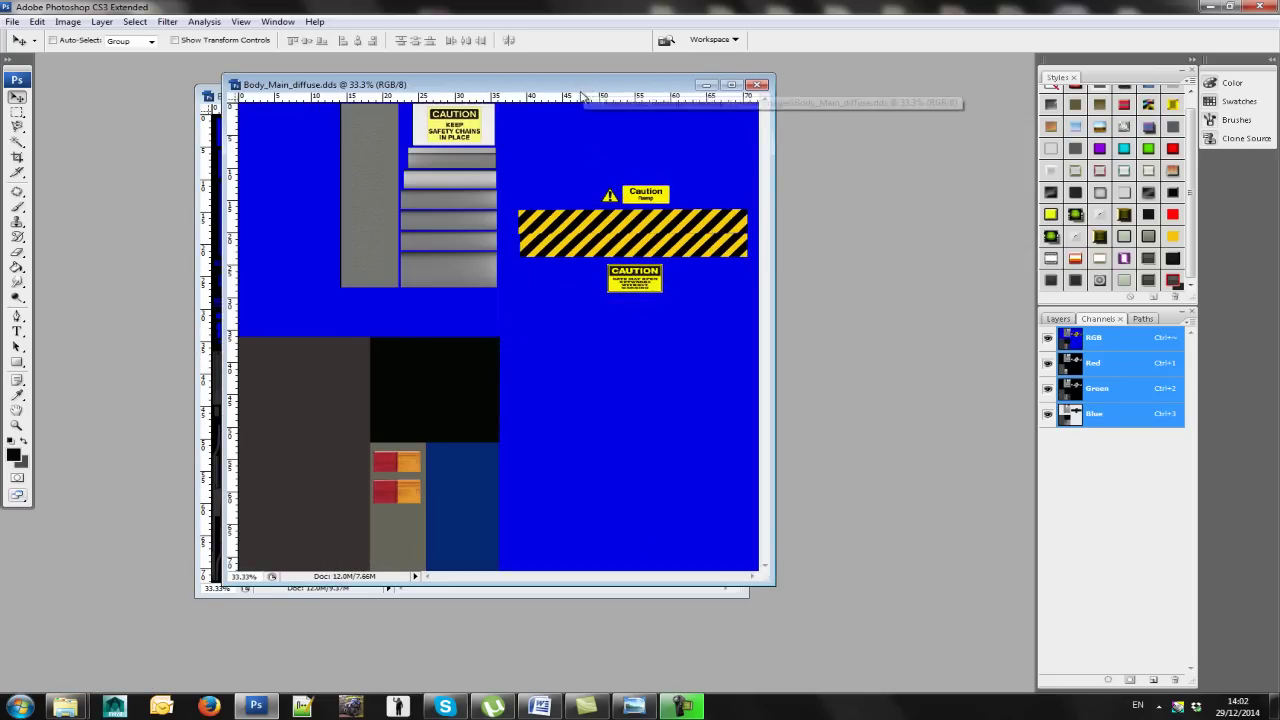
drag(582, 95, 557, 188)
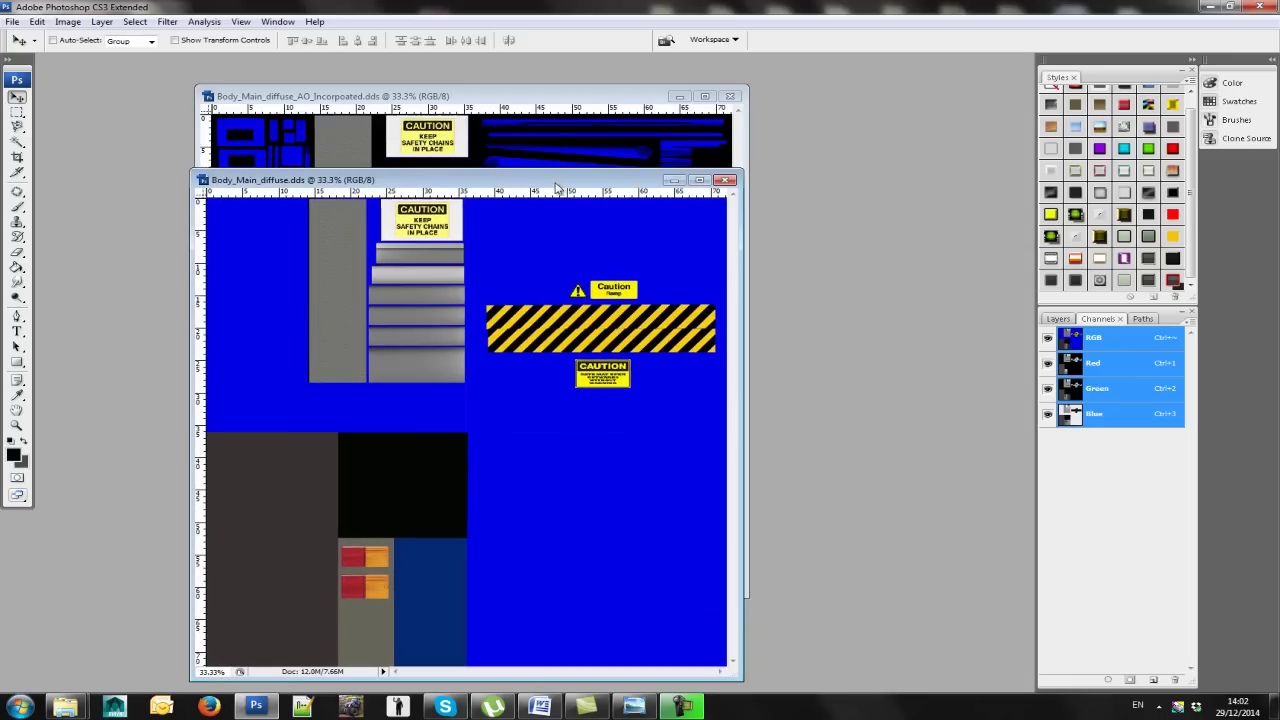
click(673, 180)
drag(549, 102, 429, 91)
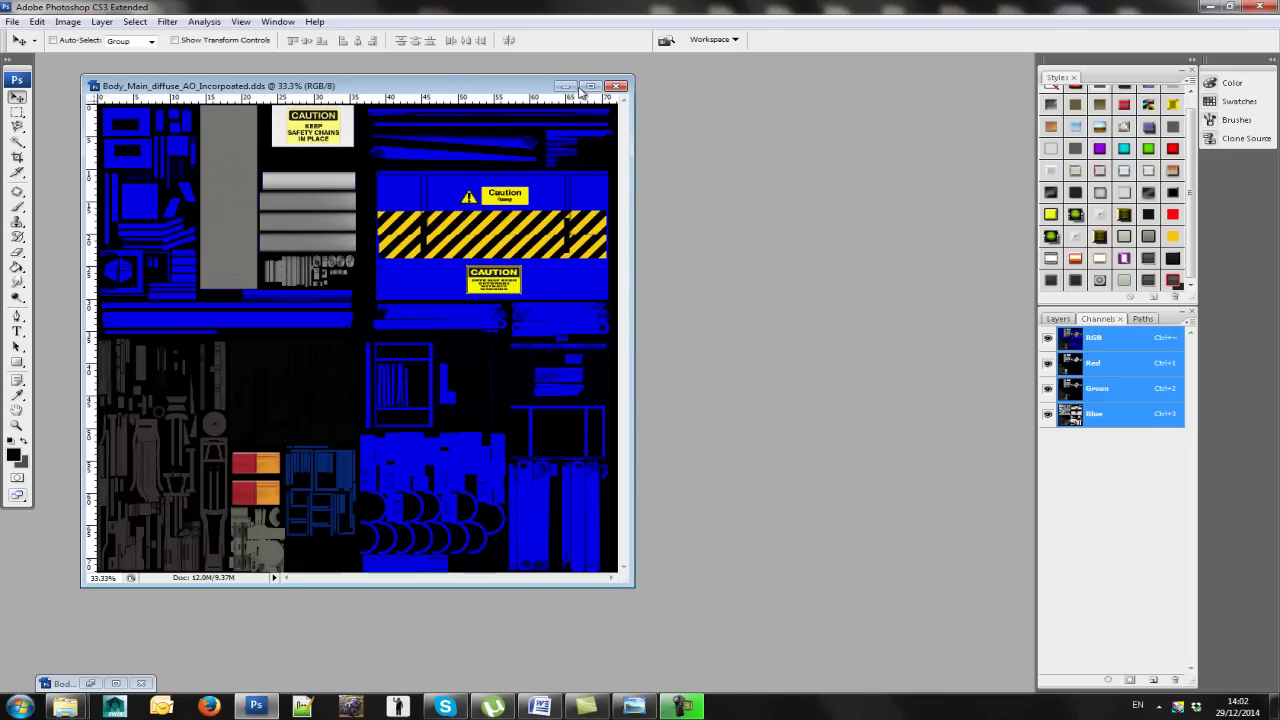
Step: Close the AO_Incorporated texture and restore the Body_Main_diffuse texture window
click(619, 87)
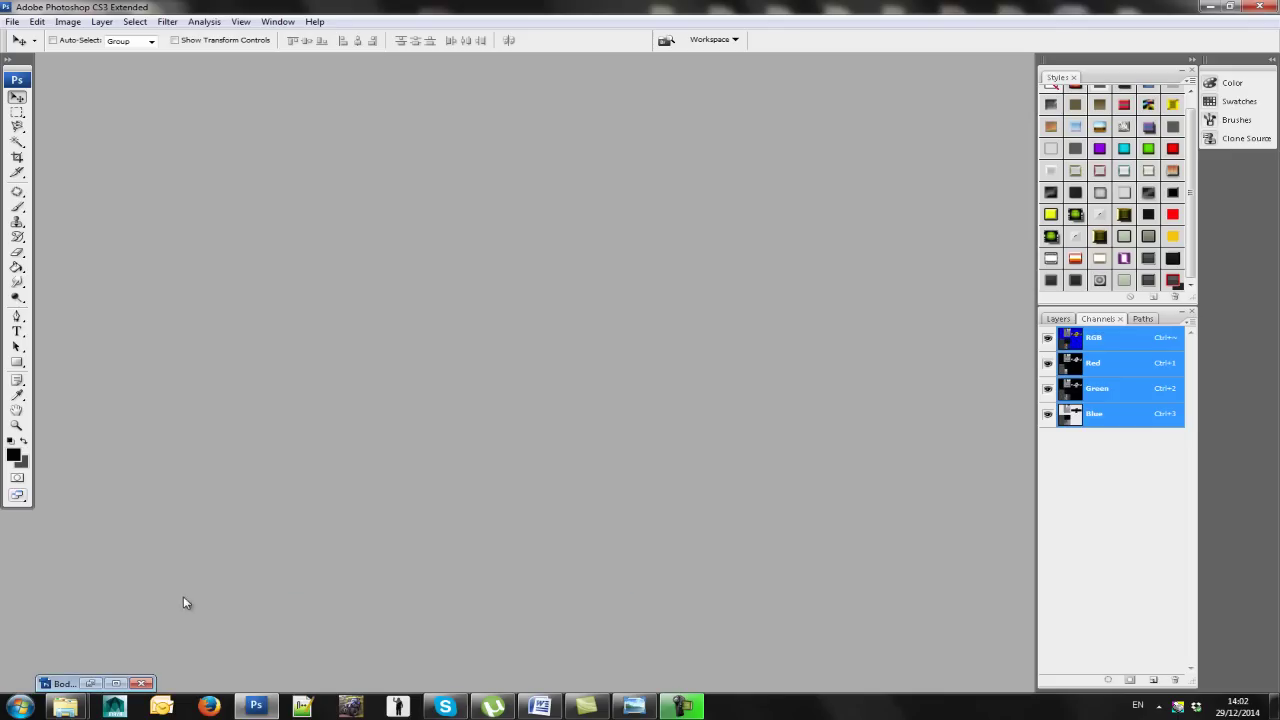
click(91, 684)
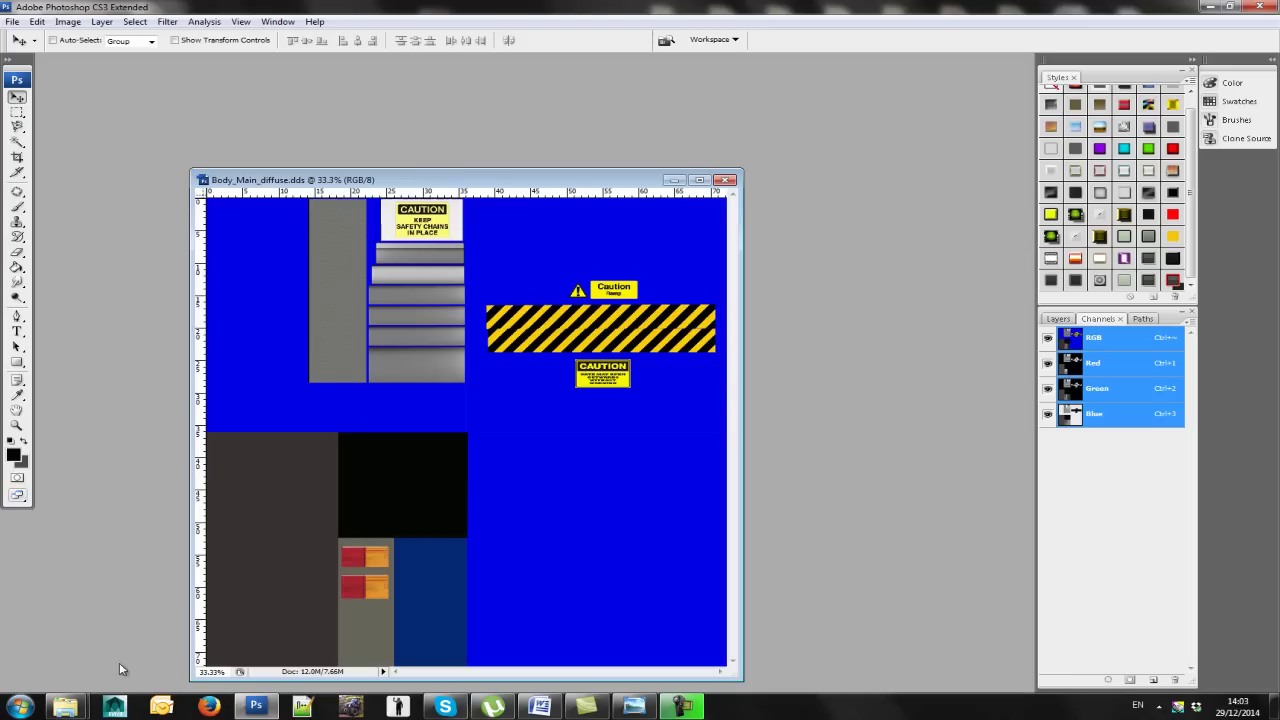
drag(548, 181, 540, 107)
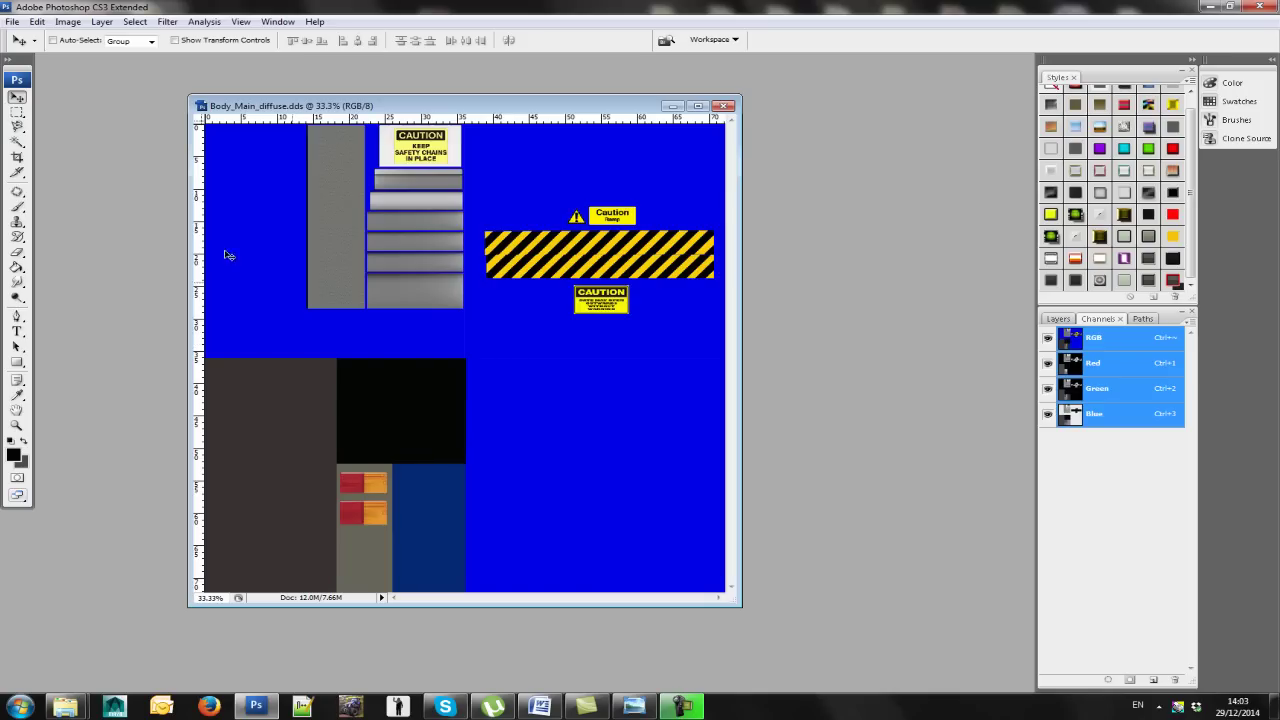
Step: Open Lower_Body_AO.jpg, look it over, then minimize its window
click(12, 21)
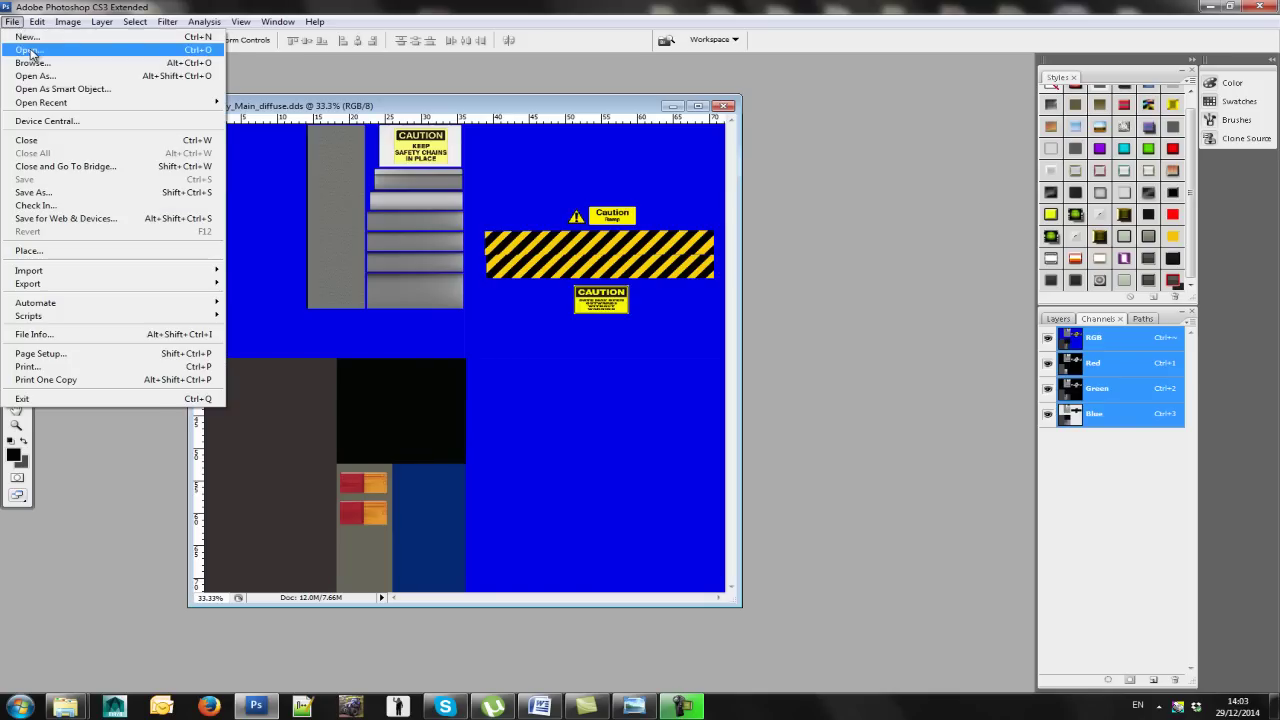
click(30, 51)
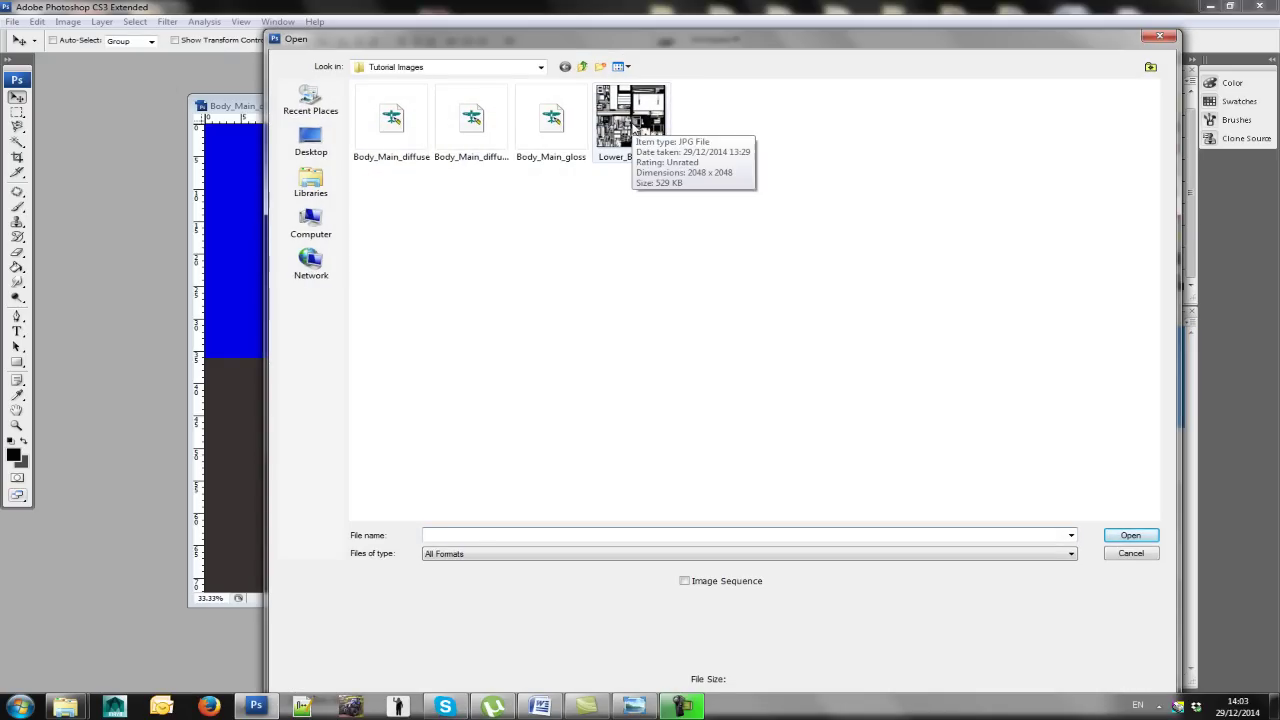
click(632, 122)
double_click(632, 122)
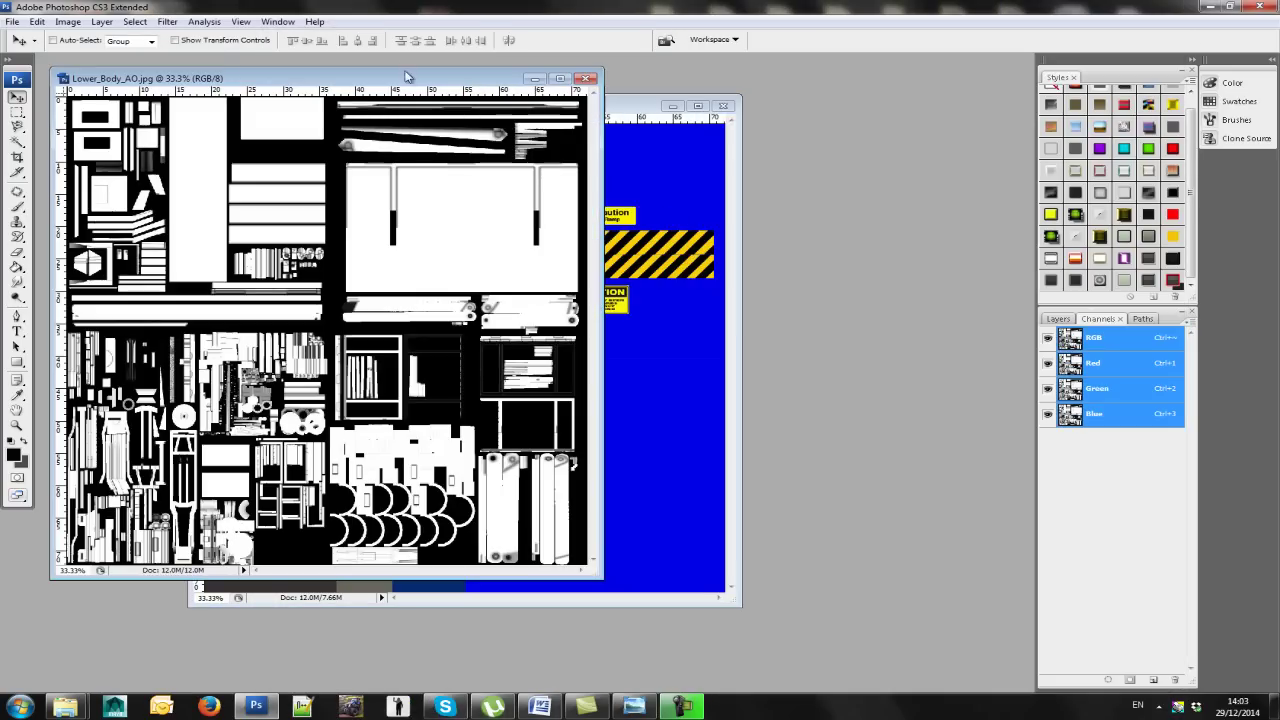
drag(400, 79, 752, 142)
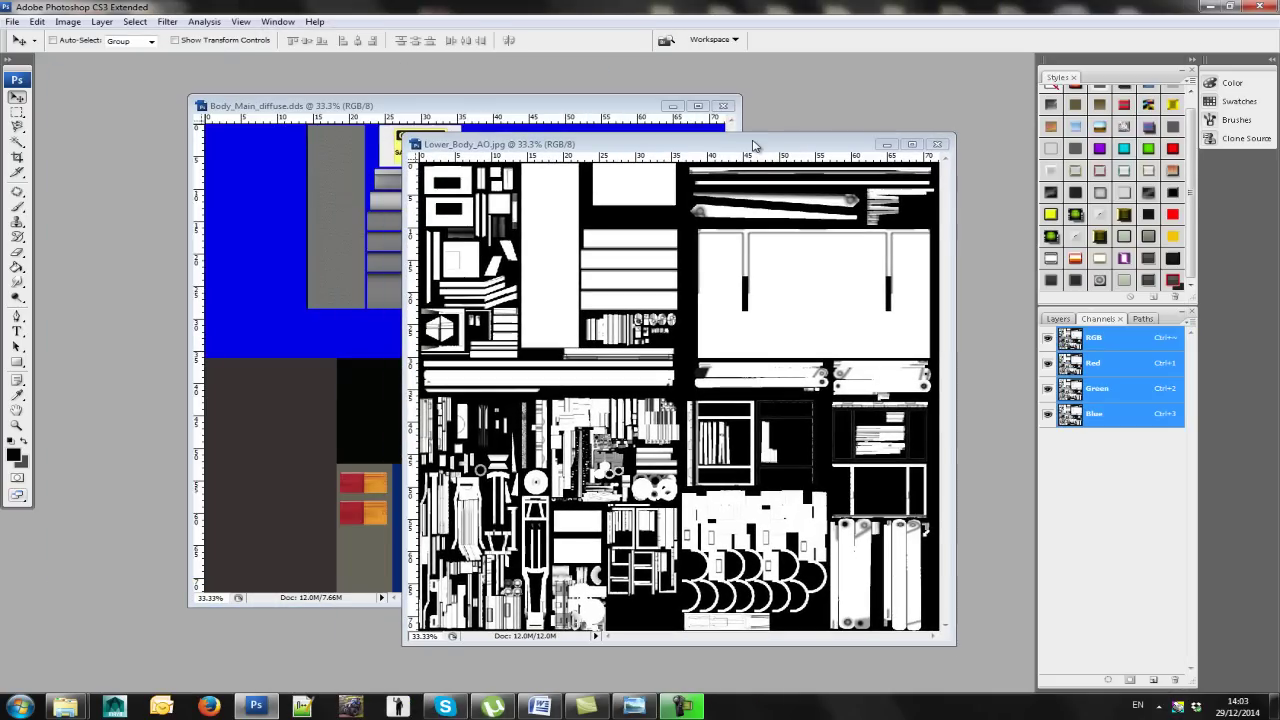
mouse_move(660, 153)
mouse_down()
mouse_move(609, 146)
mouse_move(520, 76)
mouse_move(468, 94)
mouse_move(668, 136)
mouse_up()
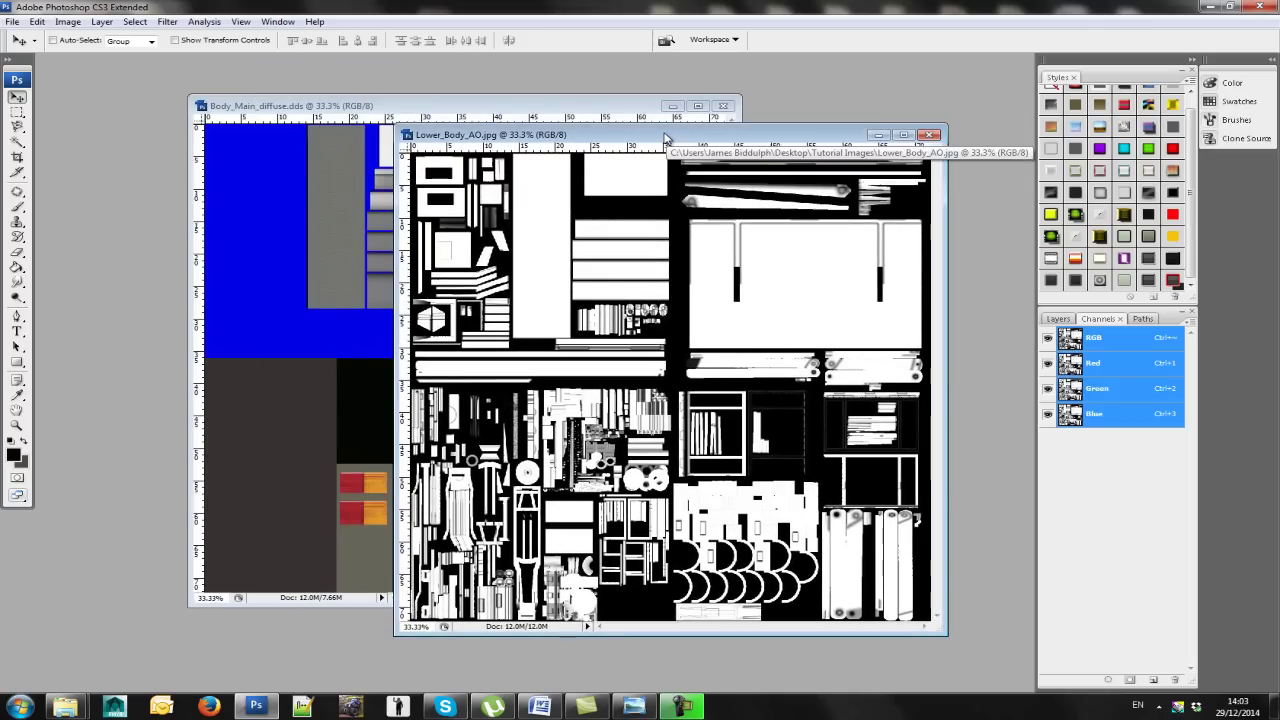
click(877, 134)
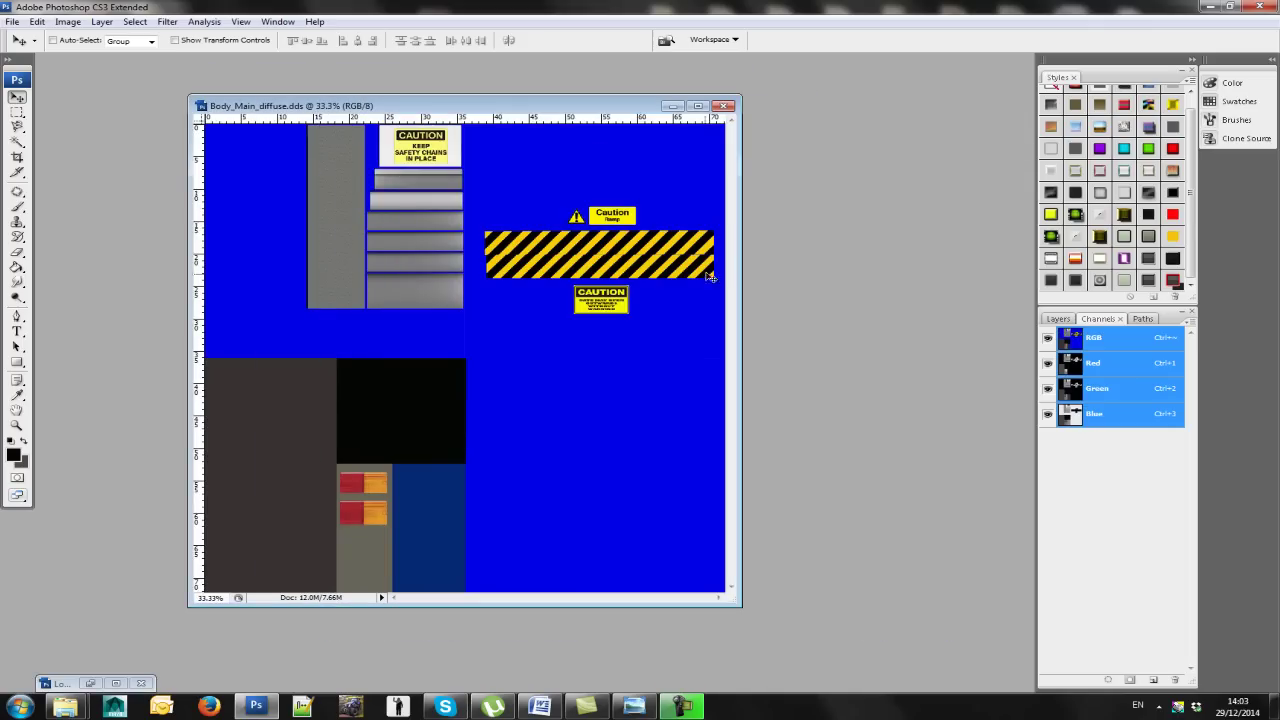
mouse_move(508, 113)
mouse_down()
mouse_move(469, 110)
mouse_move(525, 125)
mouse_move(469, 102)
mouse_move(483, 109)
mouse_up()
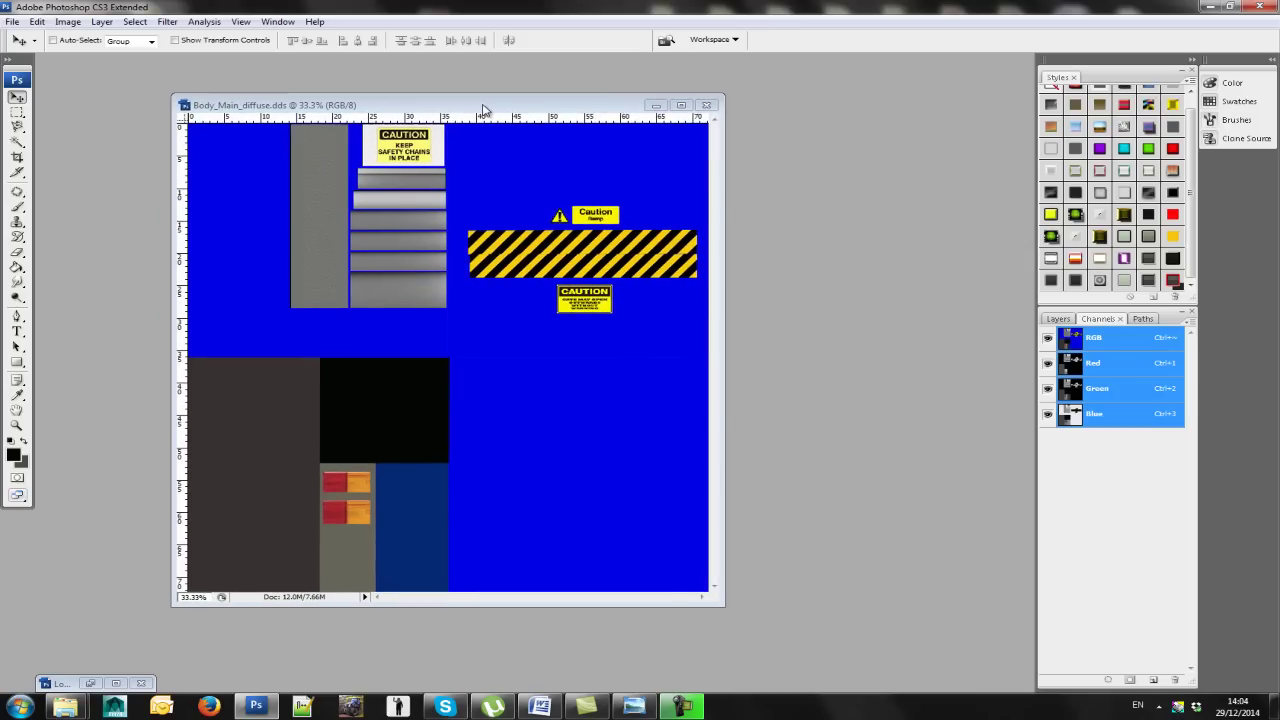
Step: Convert Body_Main_diffuse to Grayscale mode, discarding the colour information
click(68, 21)
mouse_move(88, 40)
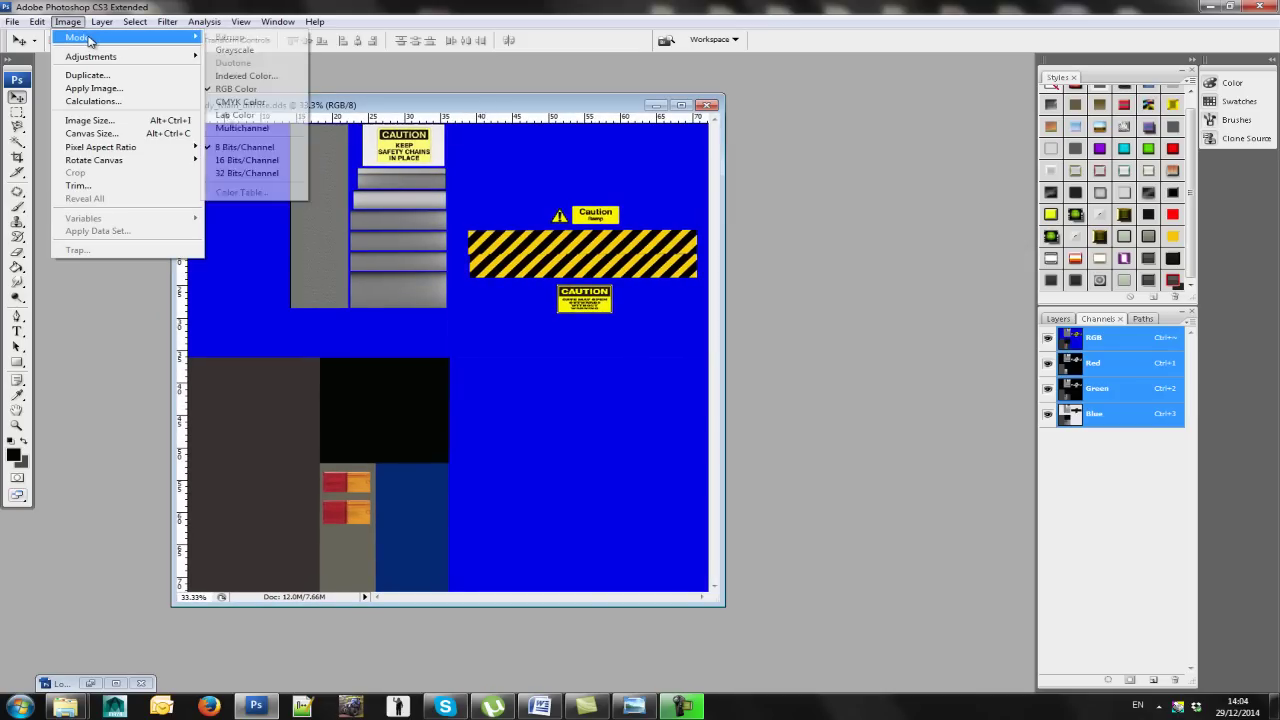
click(230, 50)
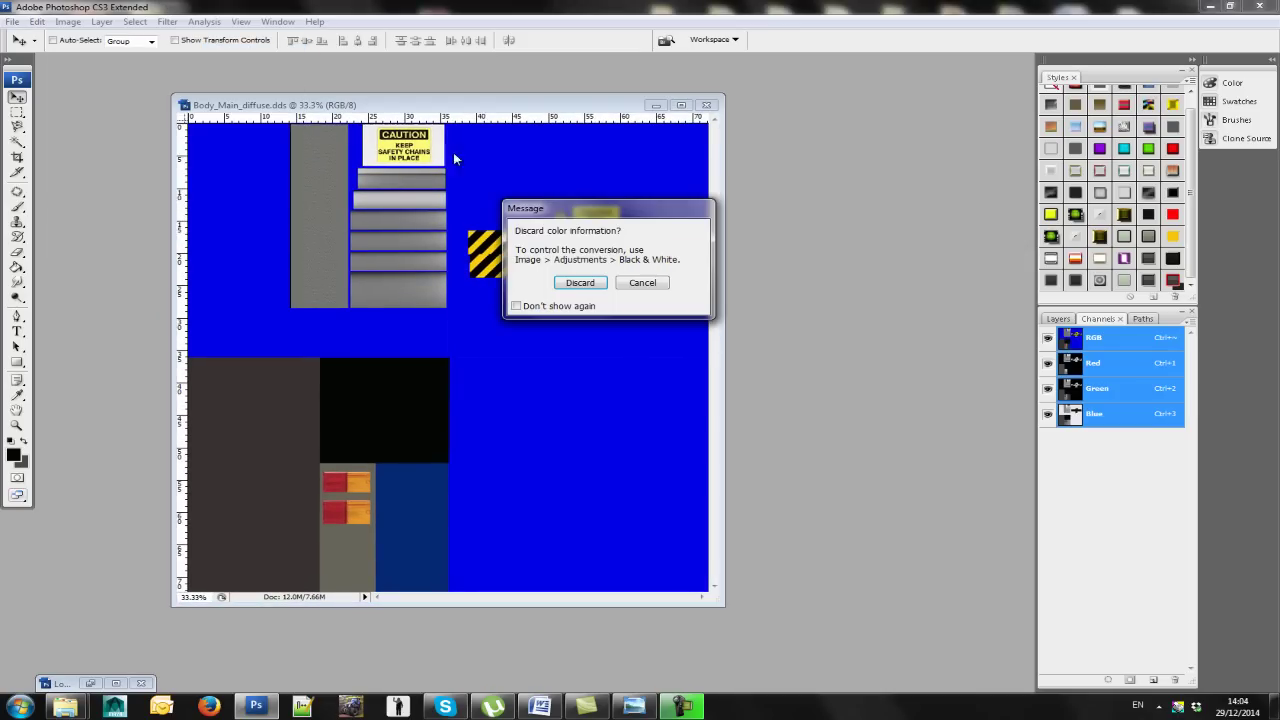
click(580, 283)
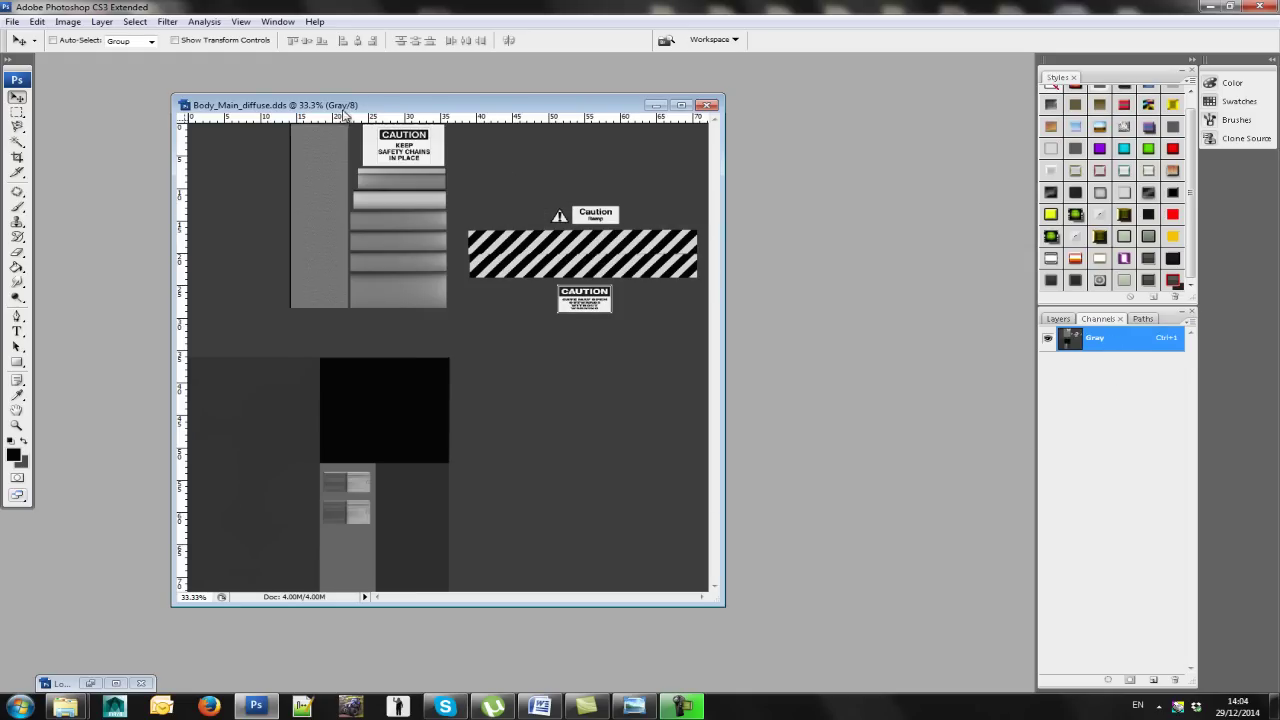
drag(377, 106, 392, 113)
Step: Convert the grey texture back to RGB Color mode
click(68, 21)
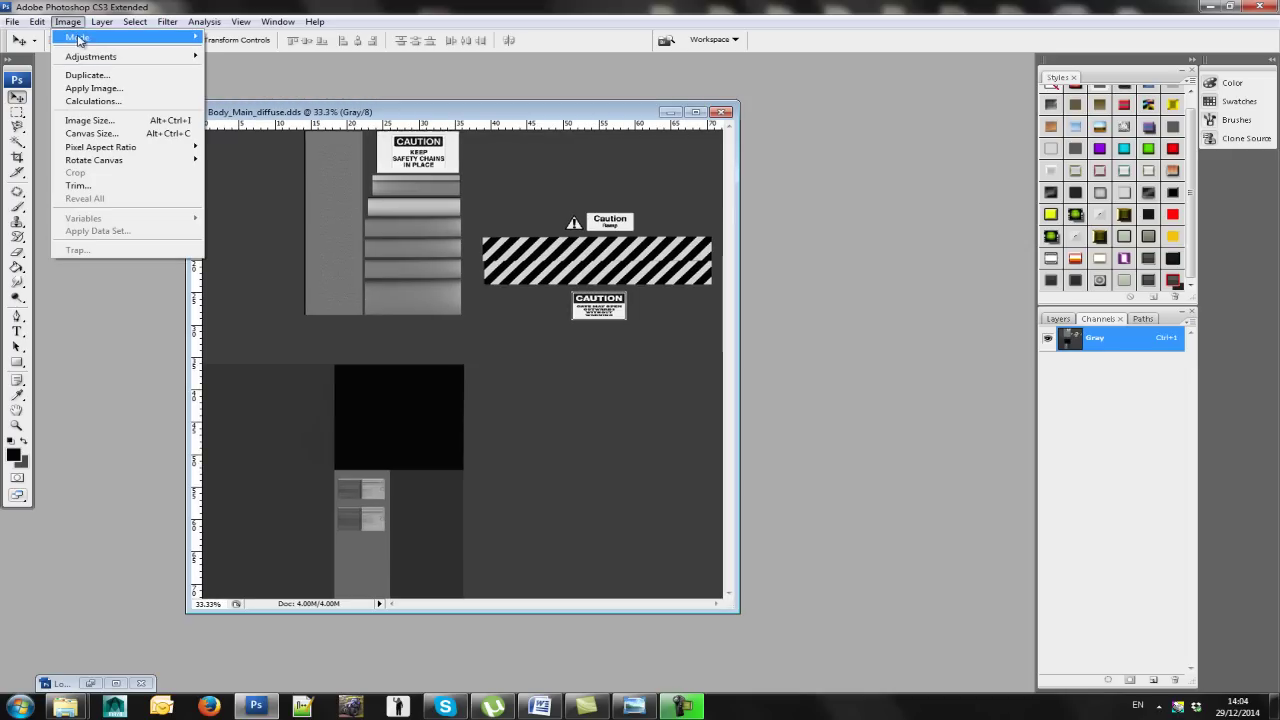
mouse_move(78, 38)
click(238, 89)
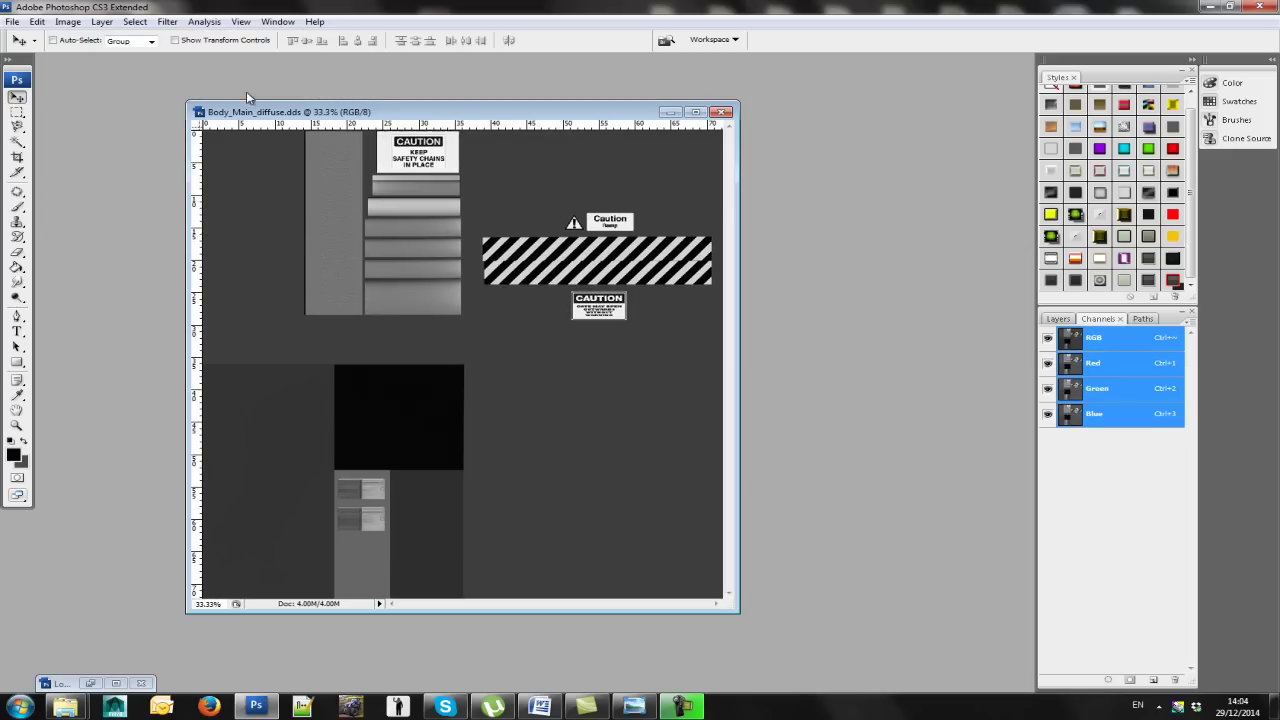
drag(461, 114, 447, 88)
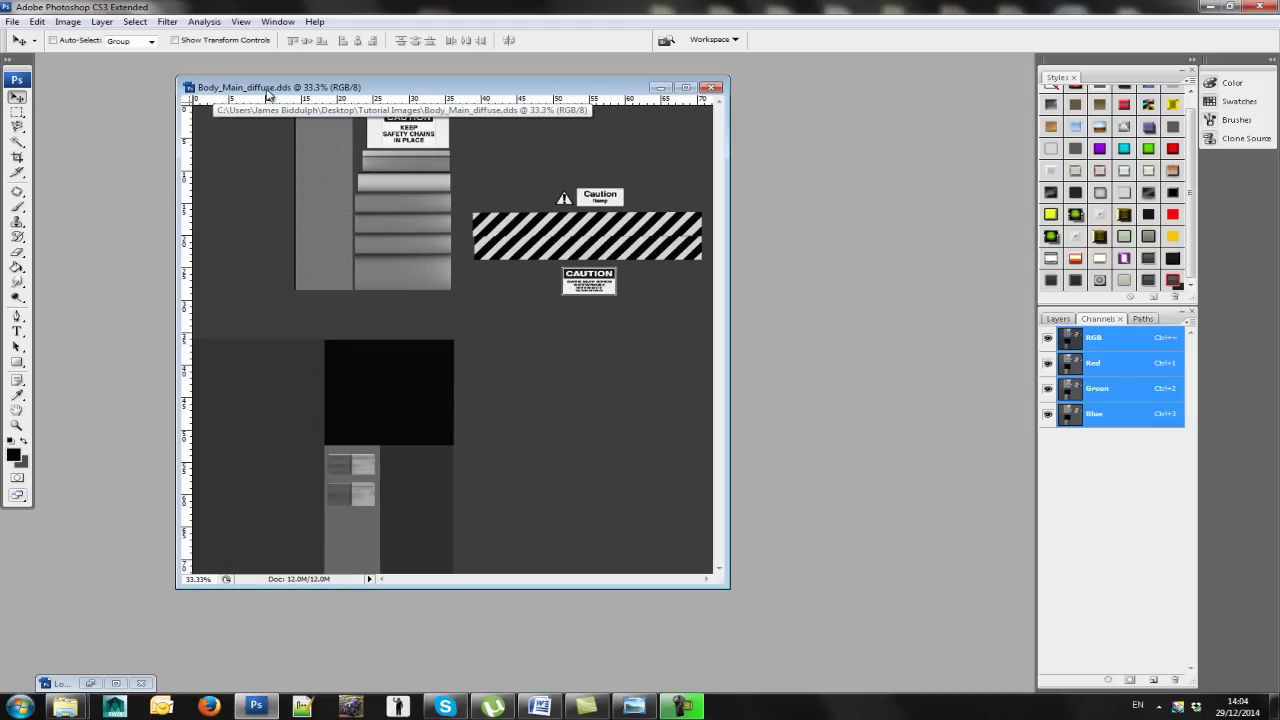
Step: Start Save As and set the file name to Body_Main_gloss
drag(376, 91, 374, 99)
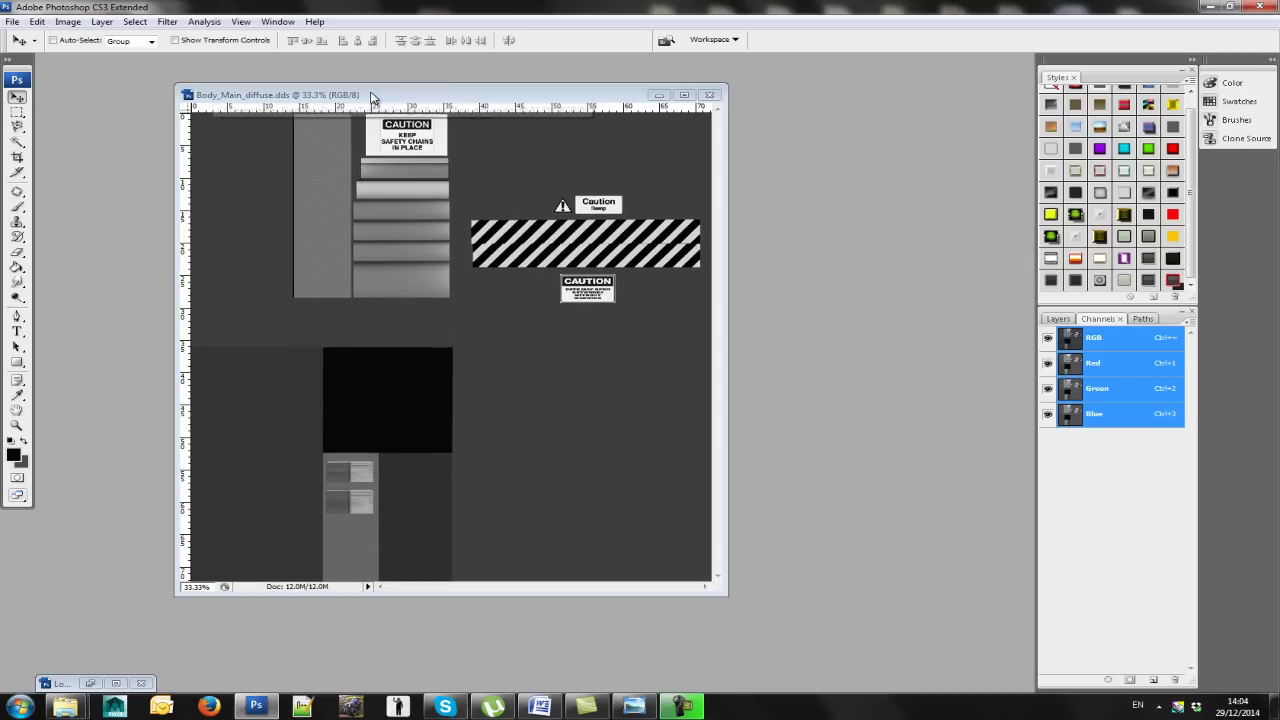
click(12, 22)
click(49, 191)
click(882, 160)
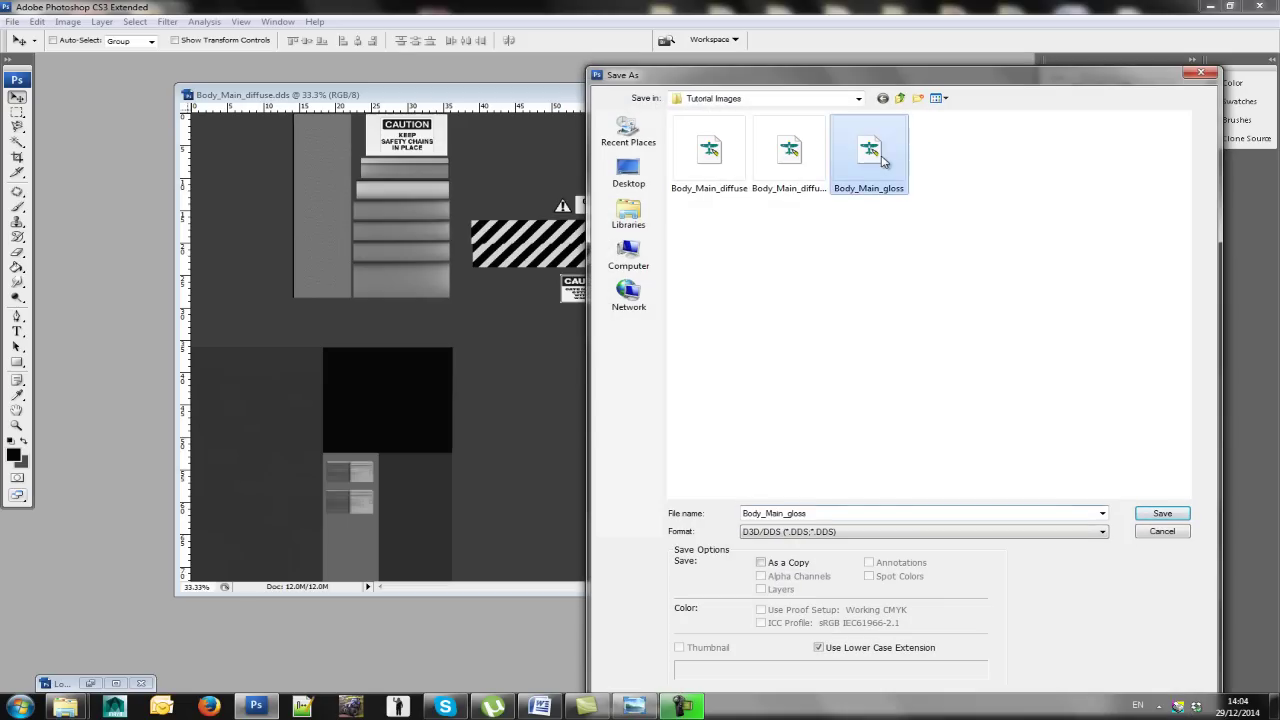
click(813, 513)
click(813, 513)
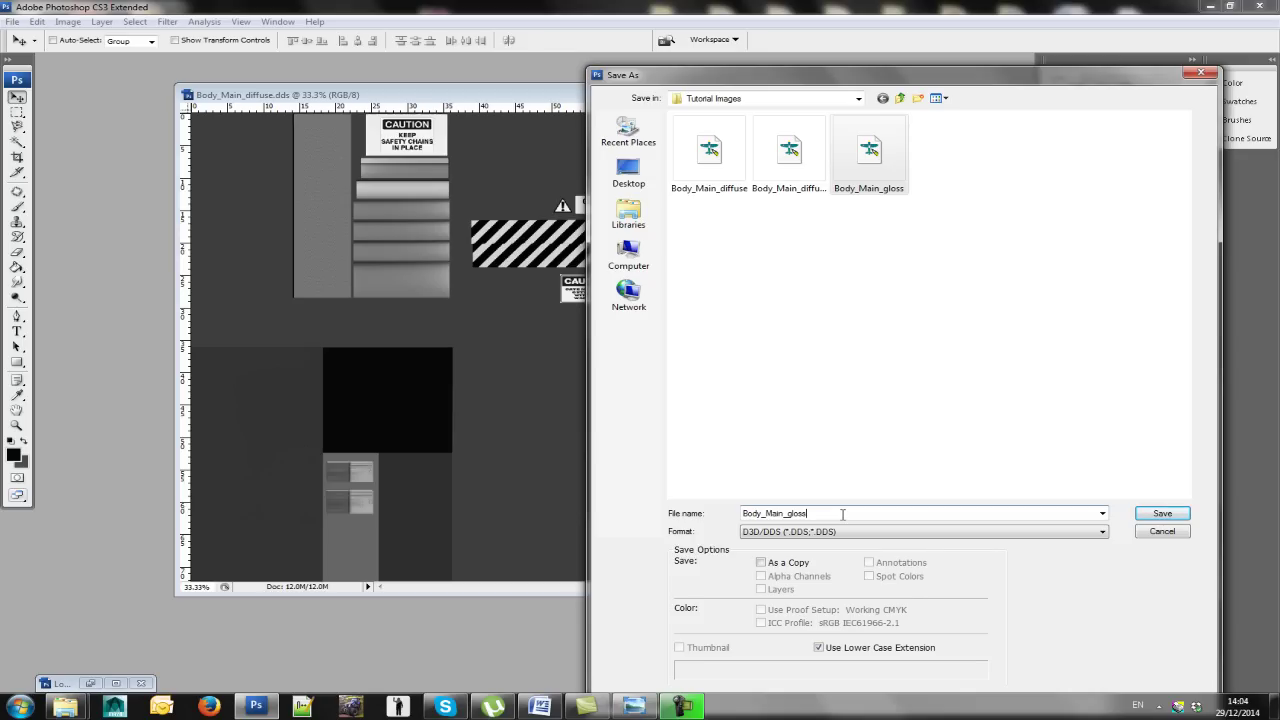
key(BackSpace)
key(BackSpace)
key(BackSpace)
key(BackSpace)
key(BackSpace)
text(specular)
key(BackSpace)
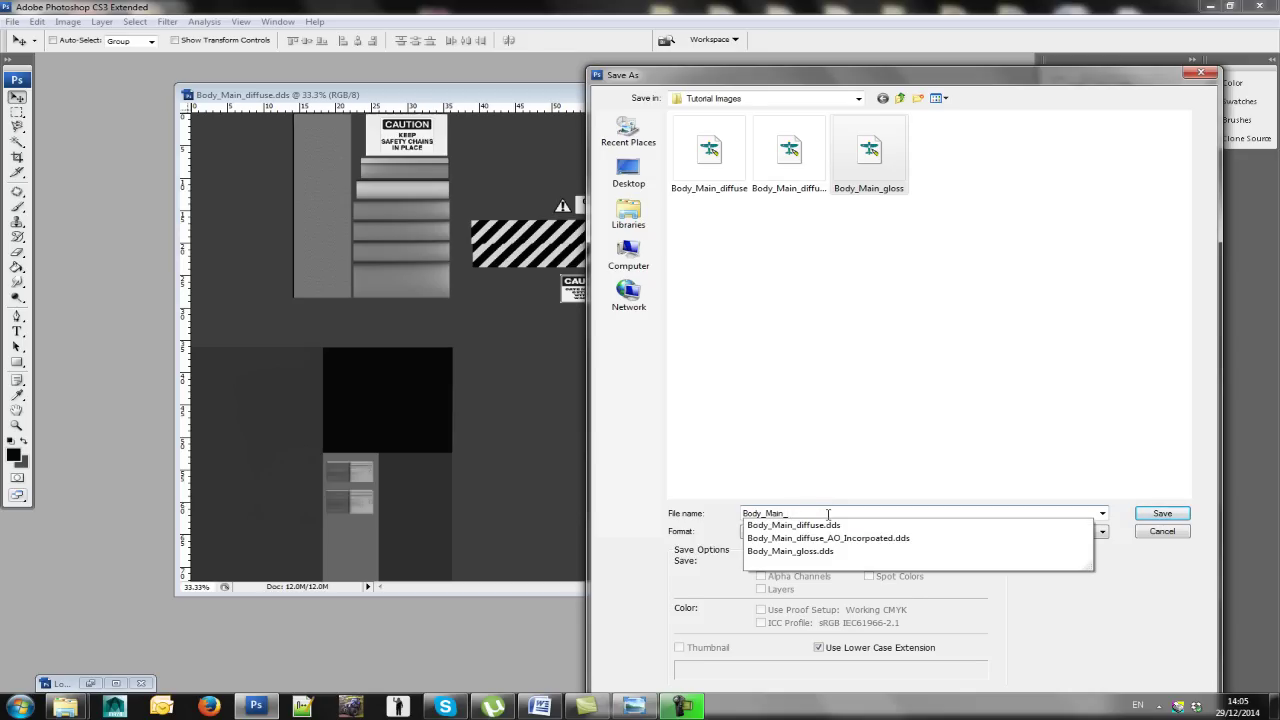
text(gl)
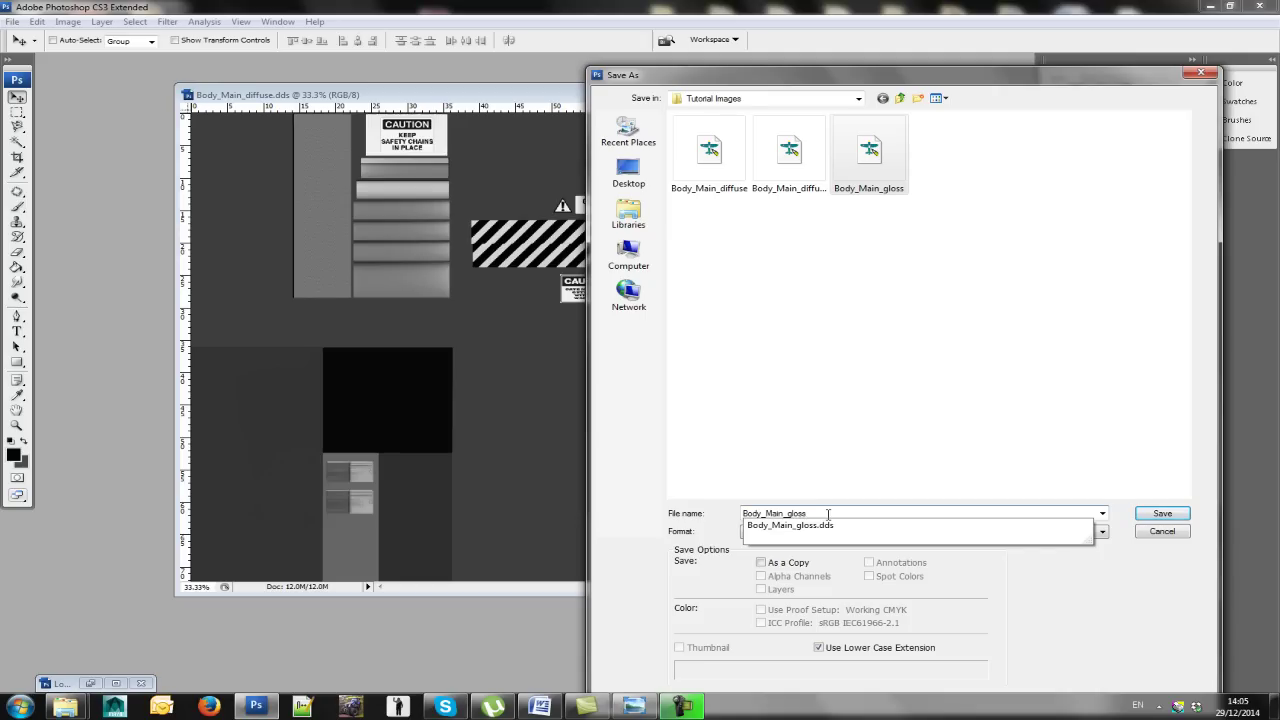
text(oss)
Step: Save as Body_Main_gloss.dds, replacing the existing file, with the current DXT1 DDS settings
click(1163, 514)
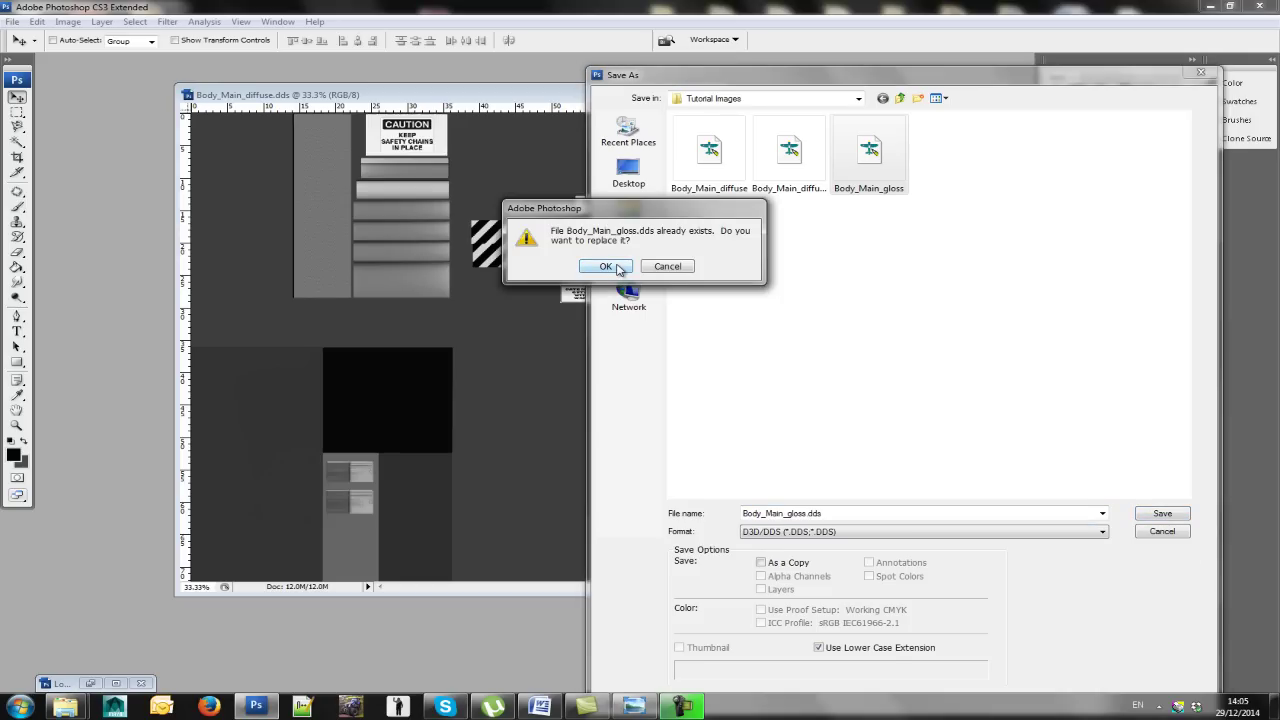
click(606, 266)
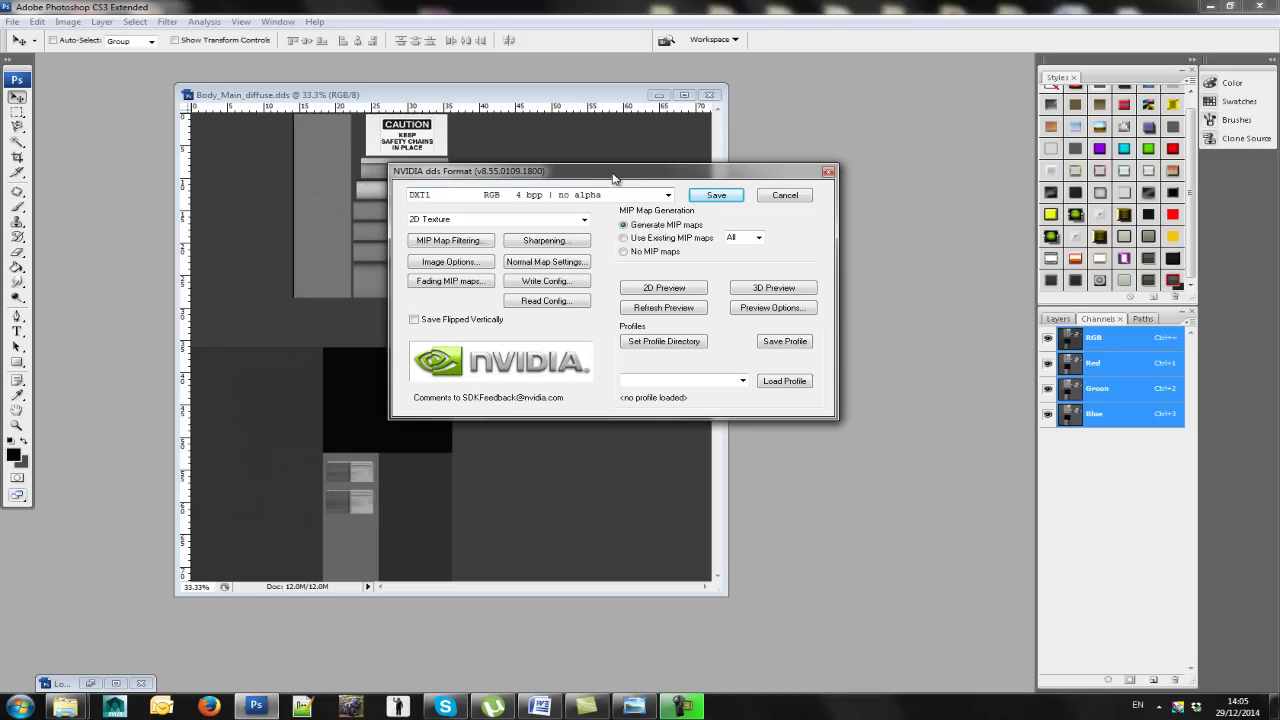
drag(615, 172, 637, 114)
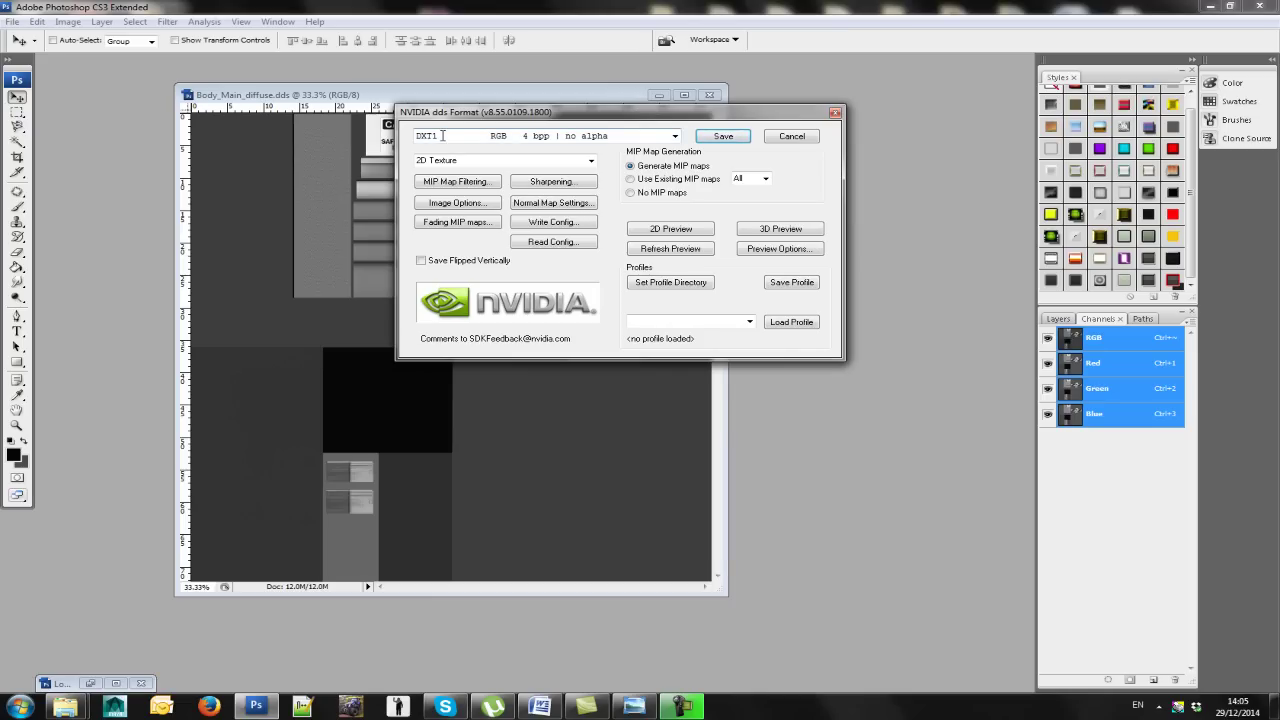
click(724, 136)
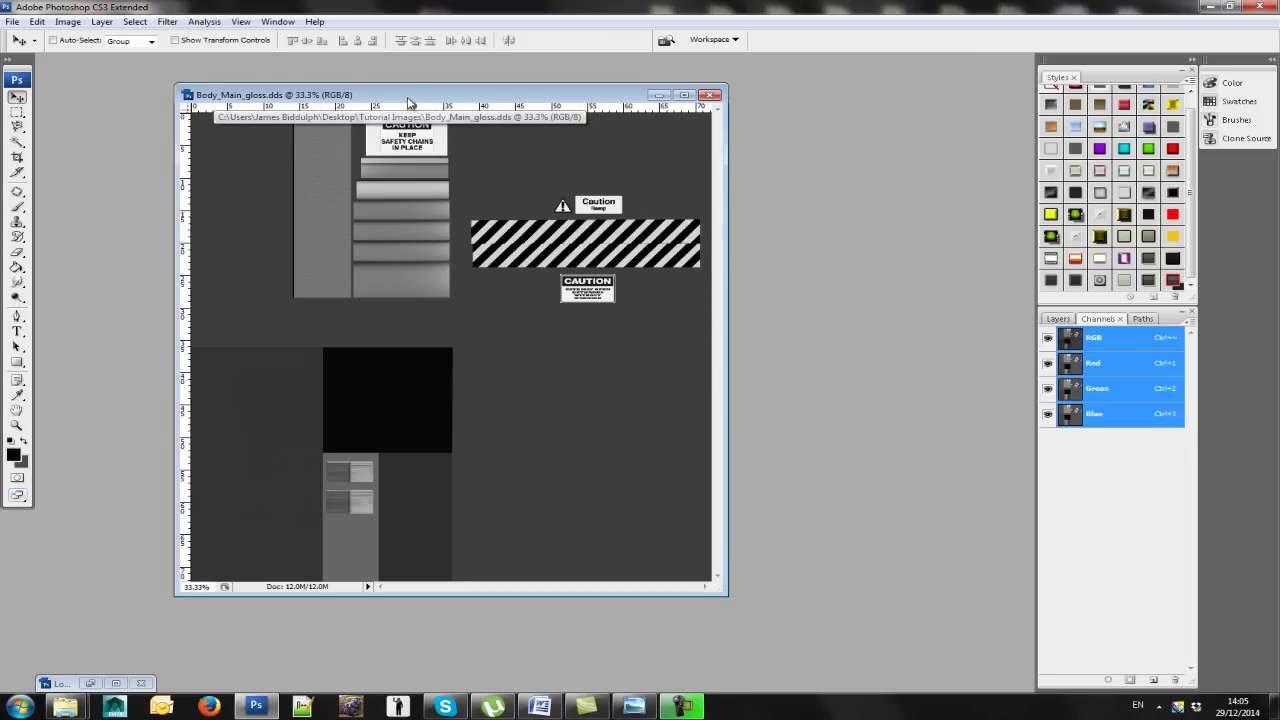
Step: View the gloss texture's Red, Green and Blue channels individually, ending on Blue
mouse_move(420, 98)
mouse_down()
mouse_move(509, 108)
mouse_move(418, 97)
mouse_up()
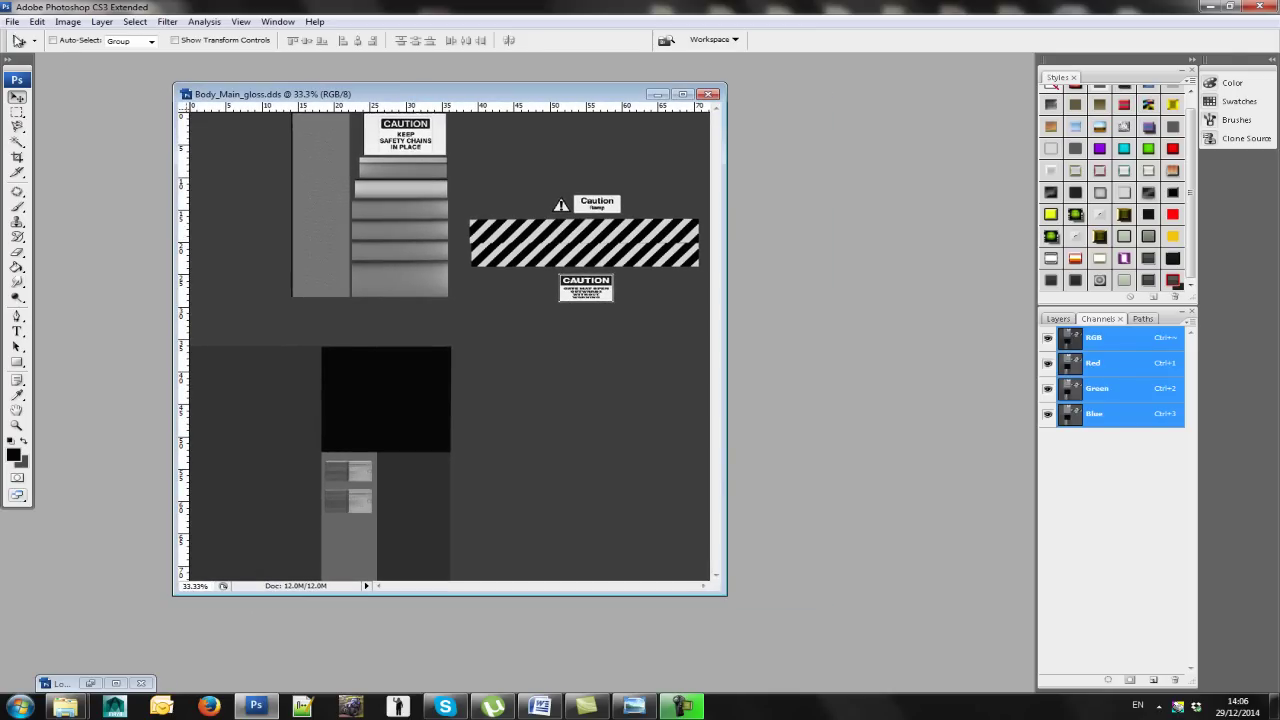
click(14, 22)
click(14, 22)
drag(458, 94, 533, 109)
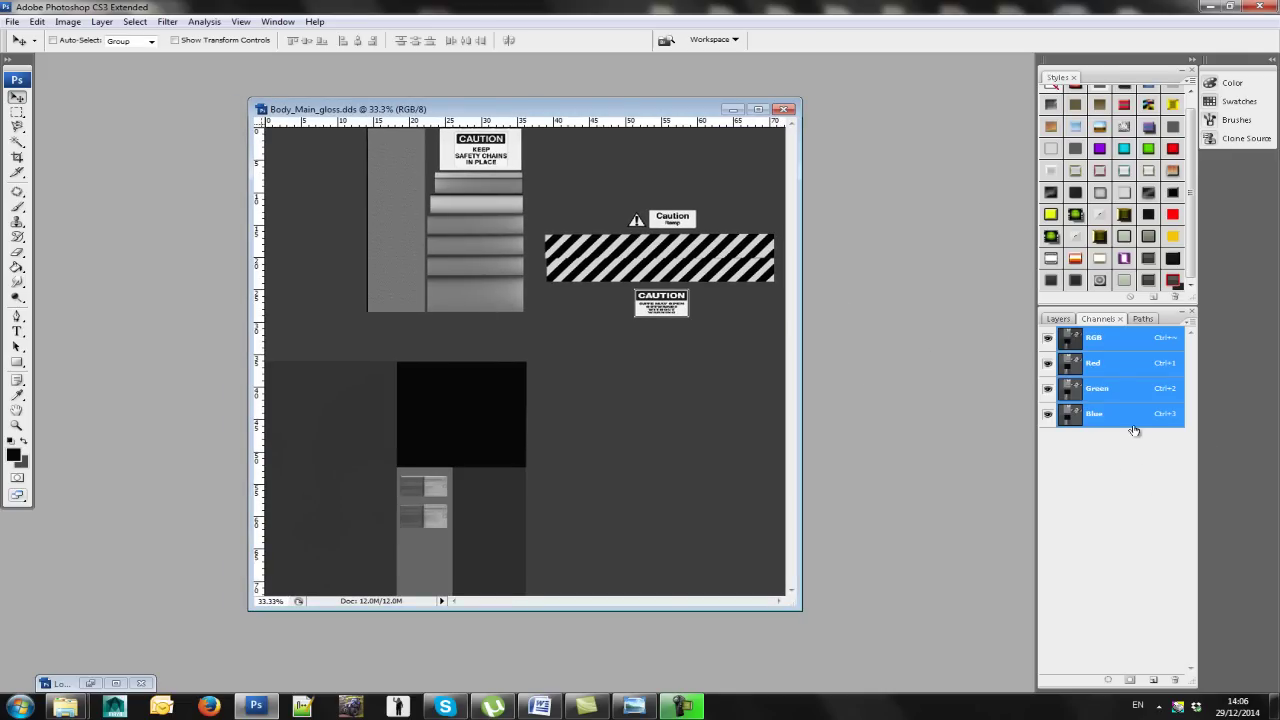
click(1104, 370)
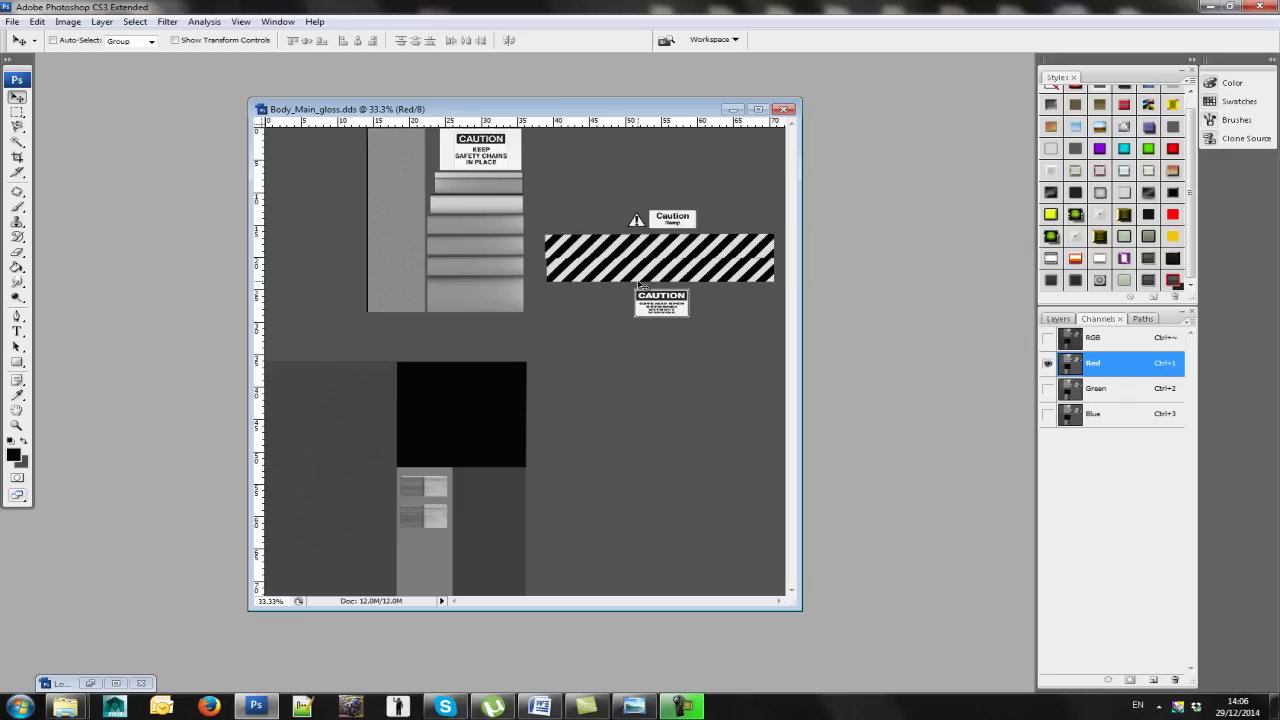
click(1114, 394)
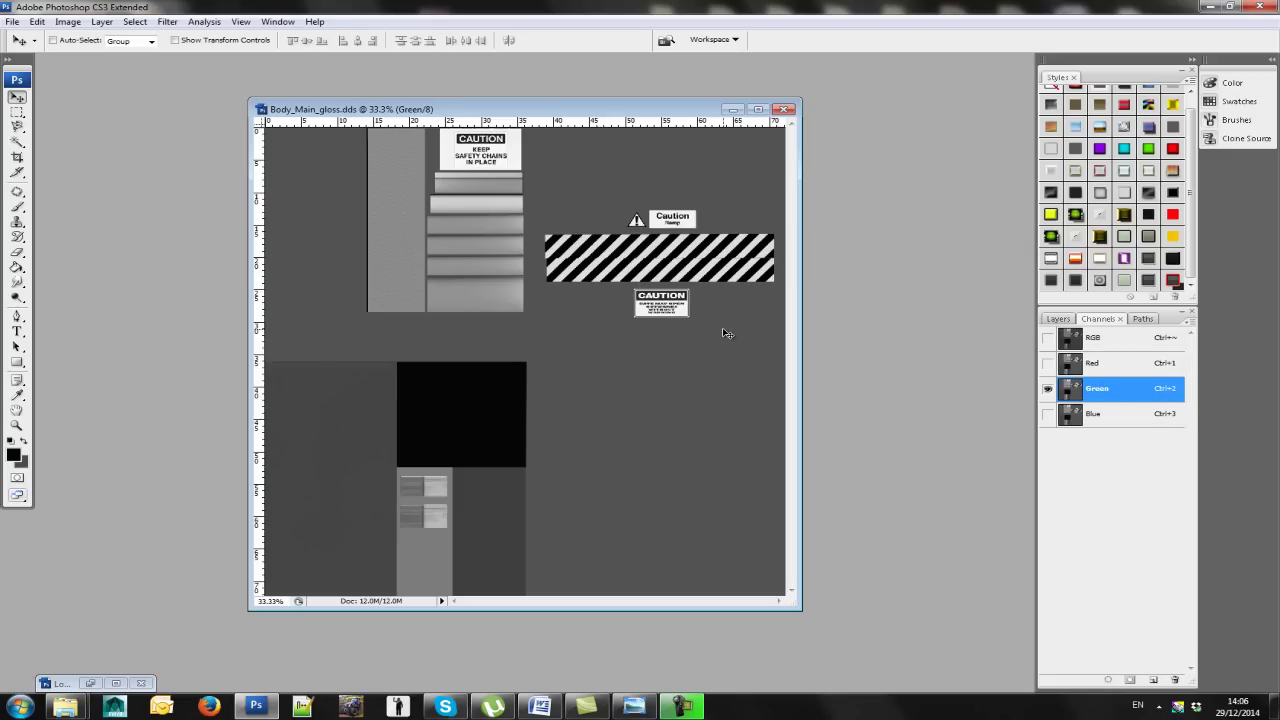
click(1122, 423)
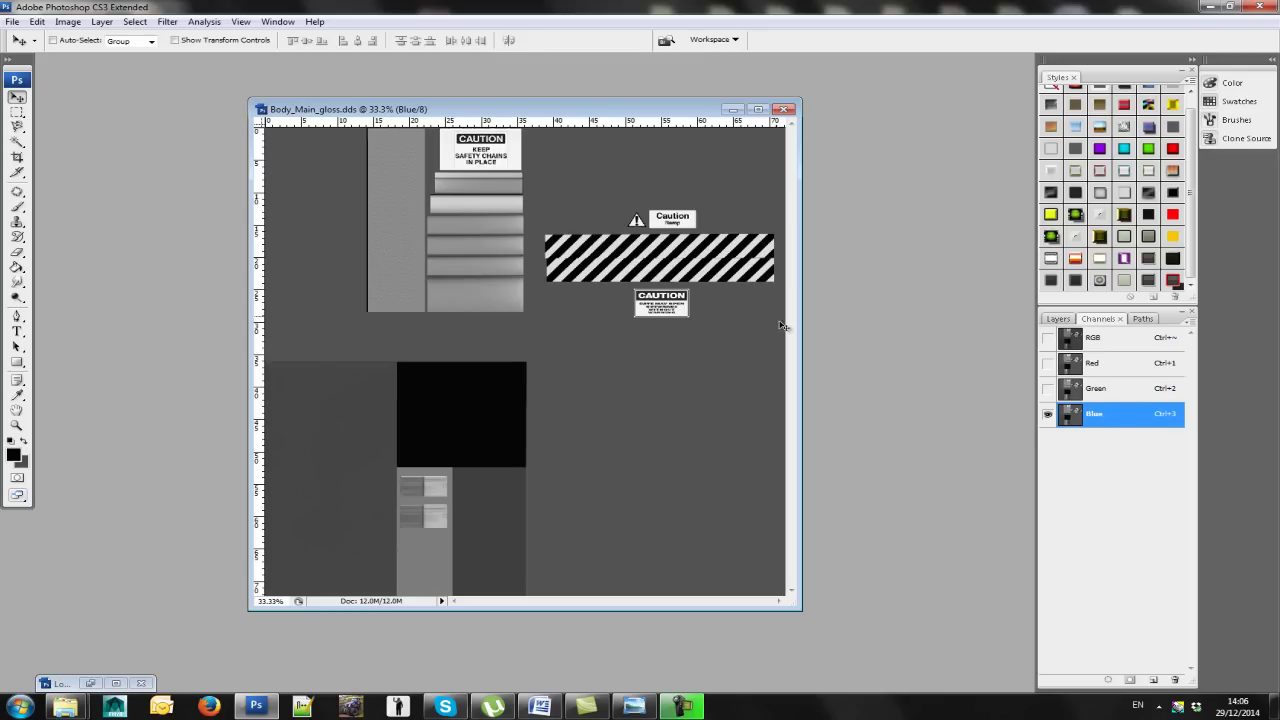
drag(567, 108, 507, 98)
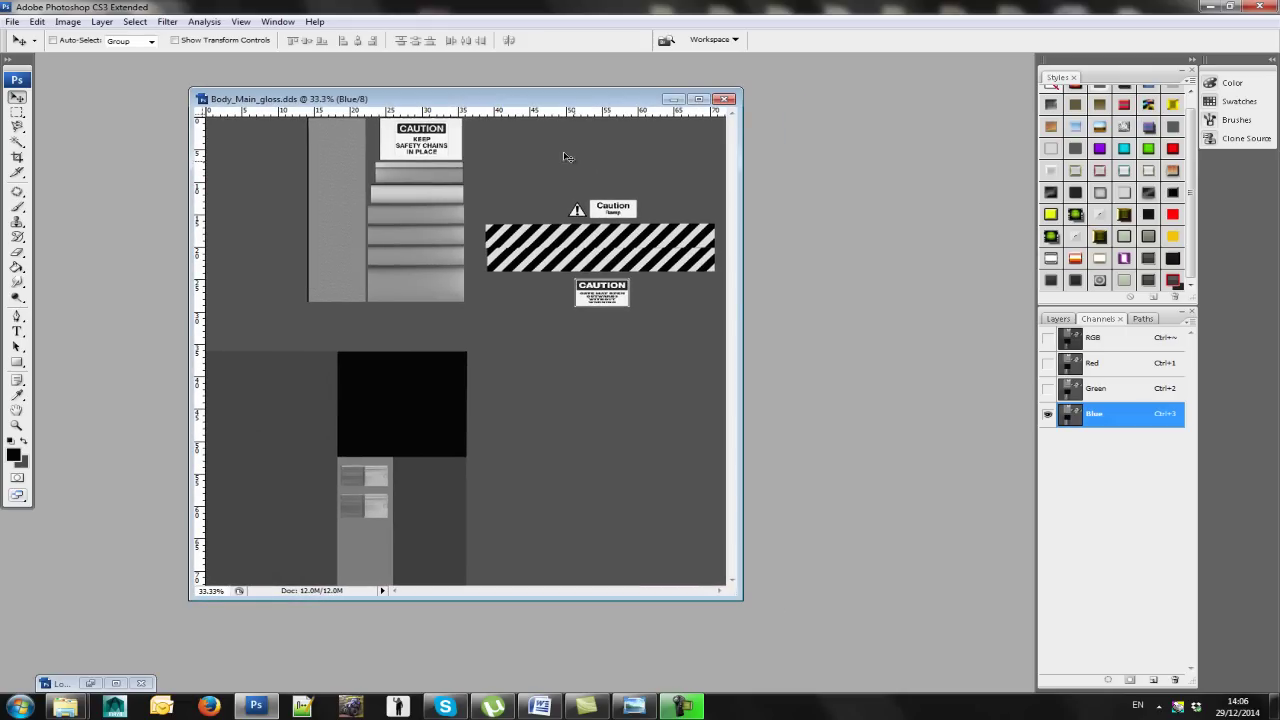
Step: Select the Green and Blue channels and fill them with Black
click(1103, 392)
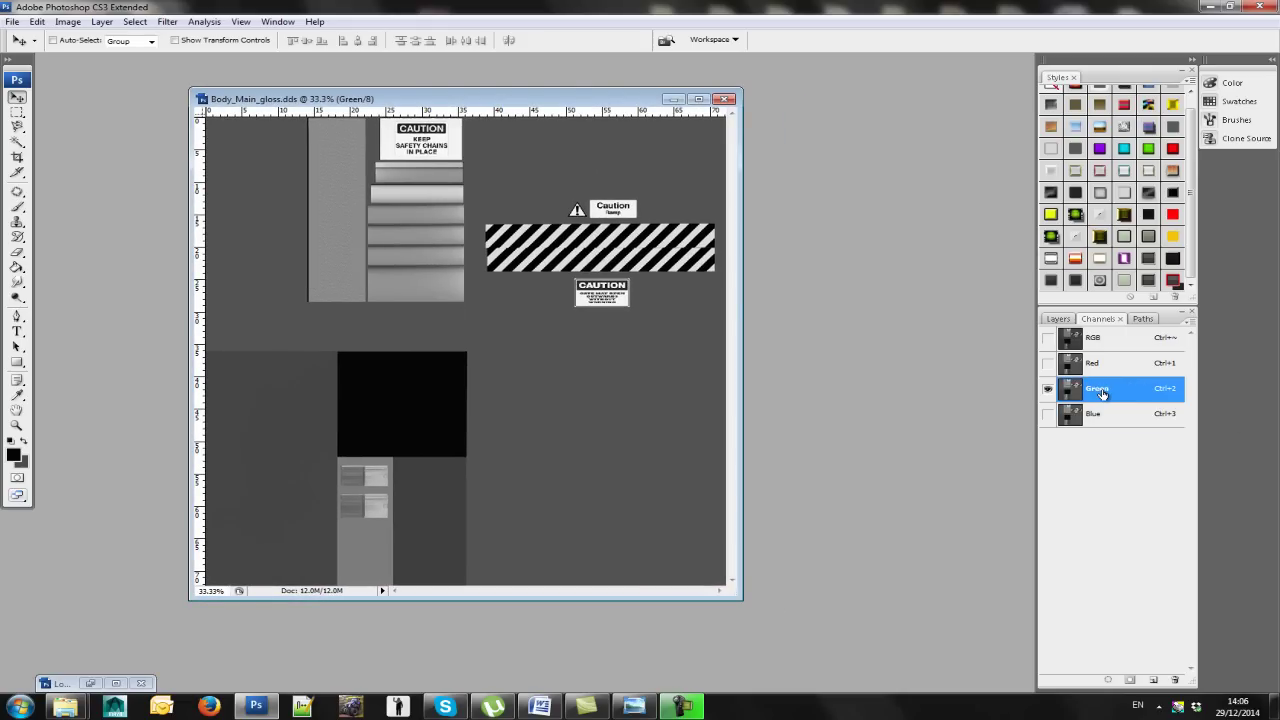
shift+click(1106, 420)
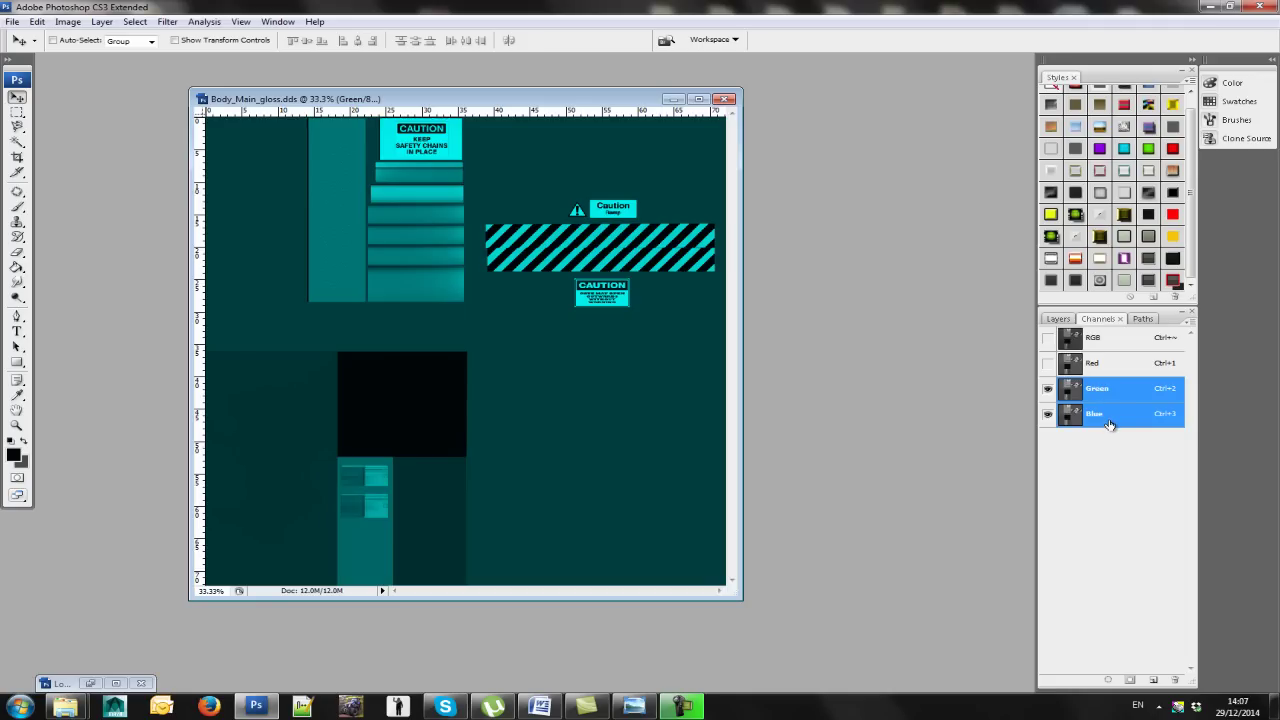
click(37, 21)
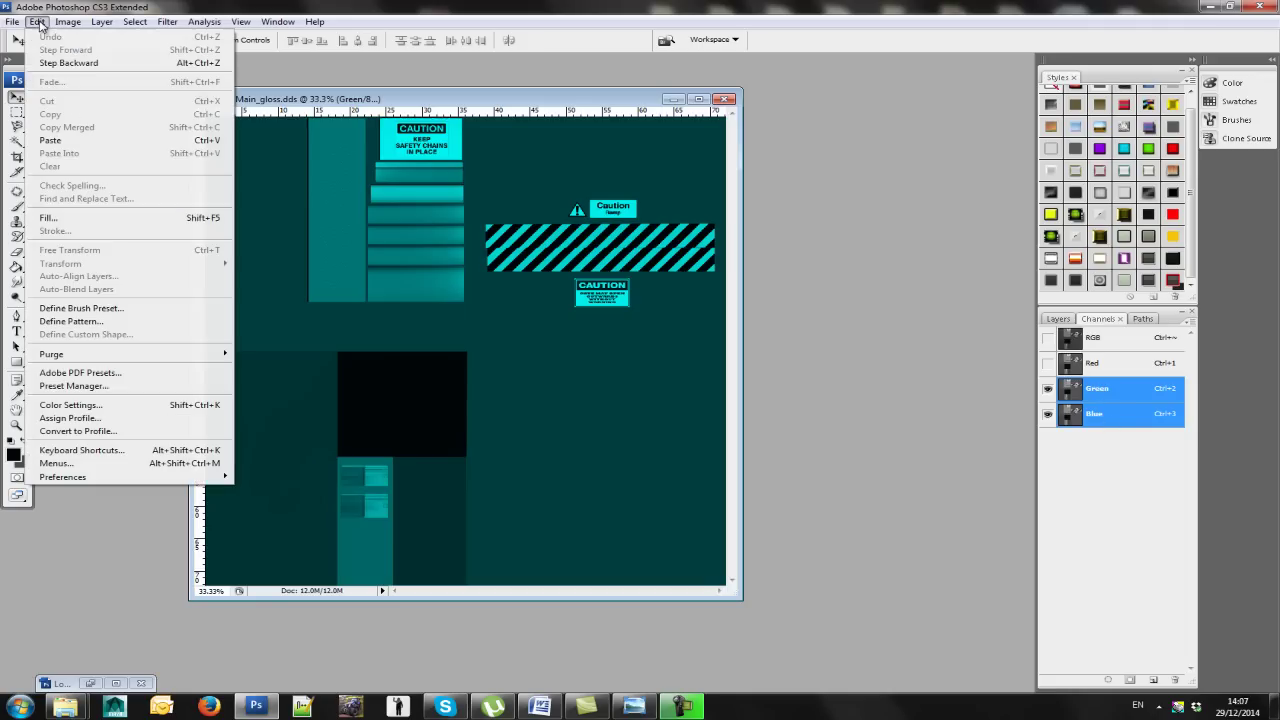
click(55, 220)
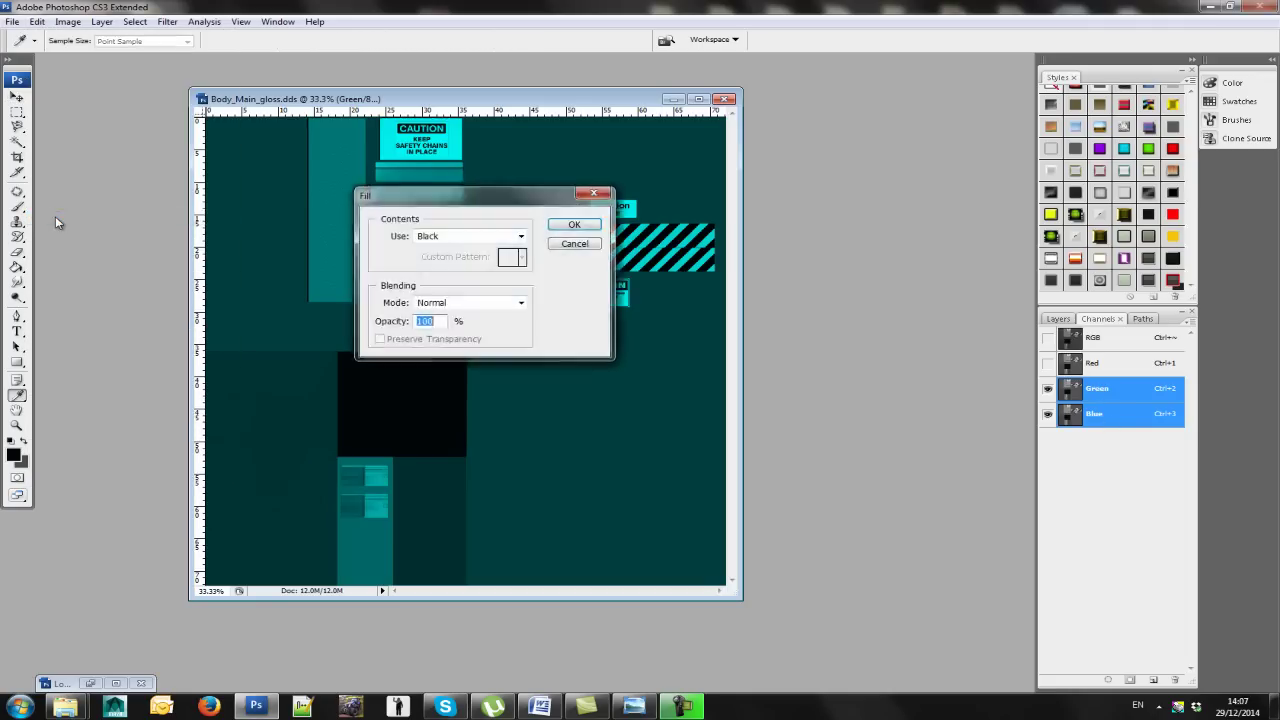
click(582, 226)
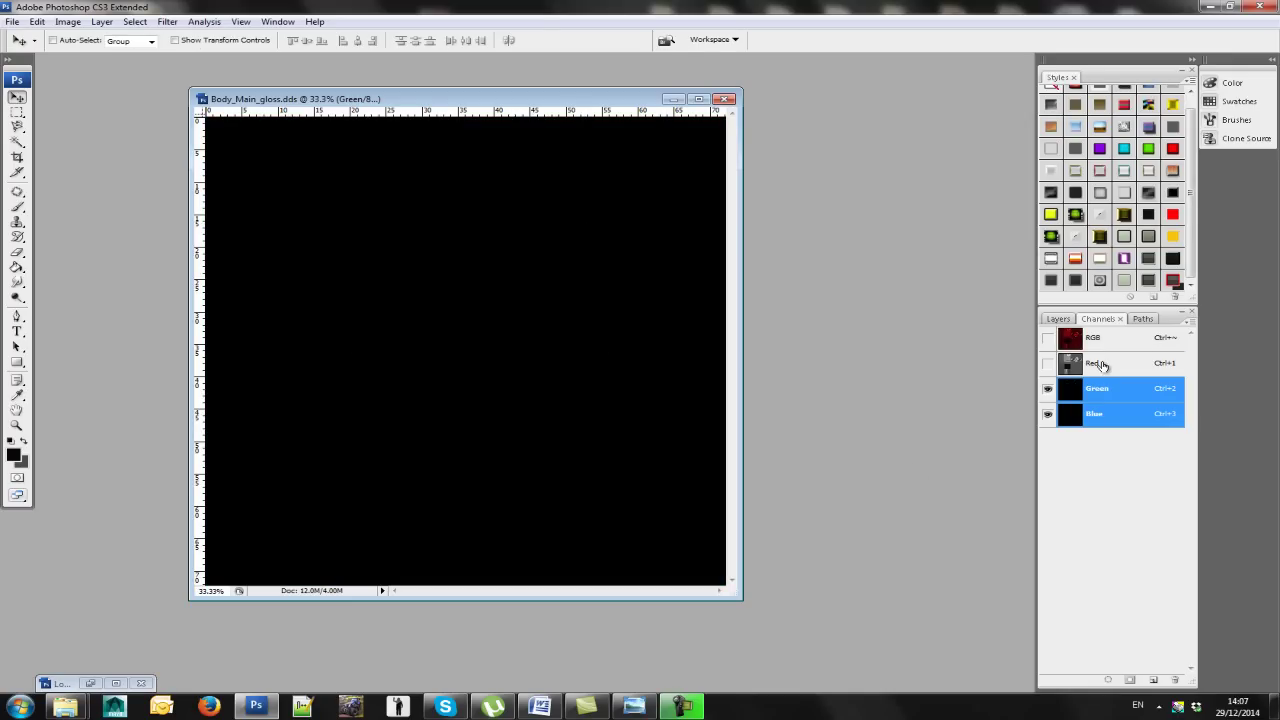
Step: Confirm Red still holds the texture while Green and Blue are solid black
click(1100, 365)
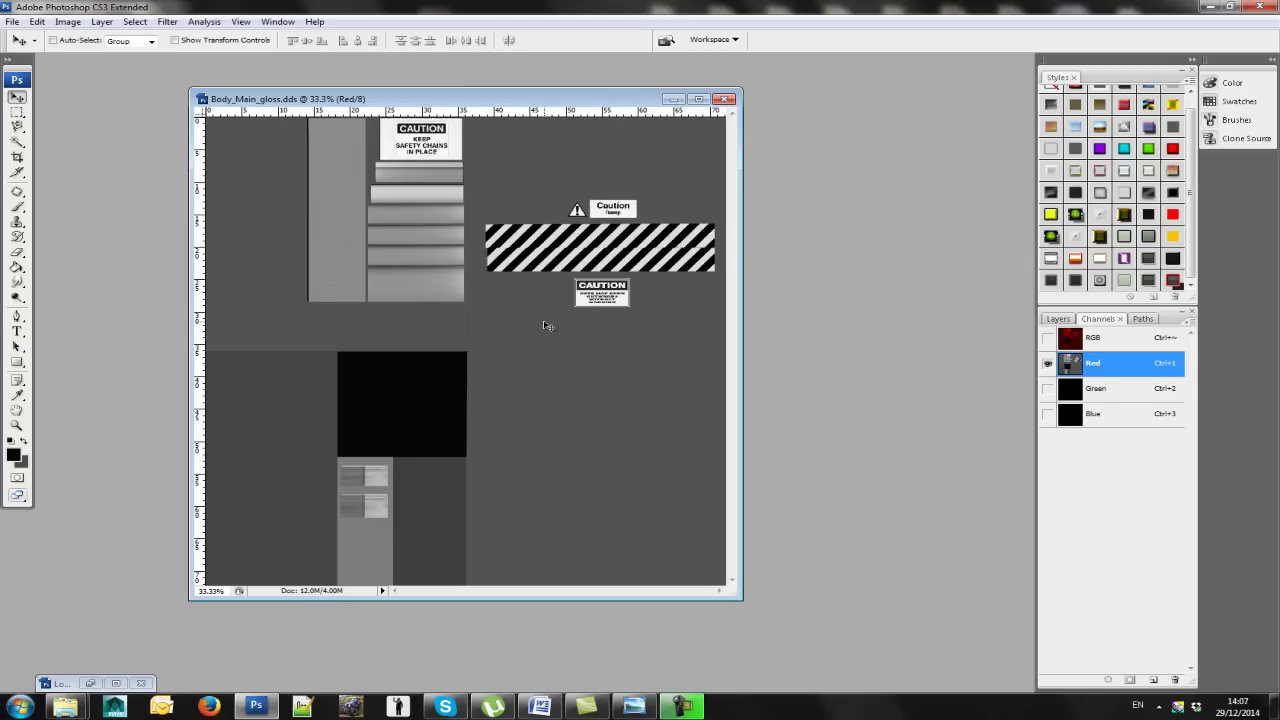
click(1112, 394)
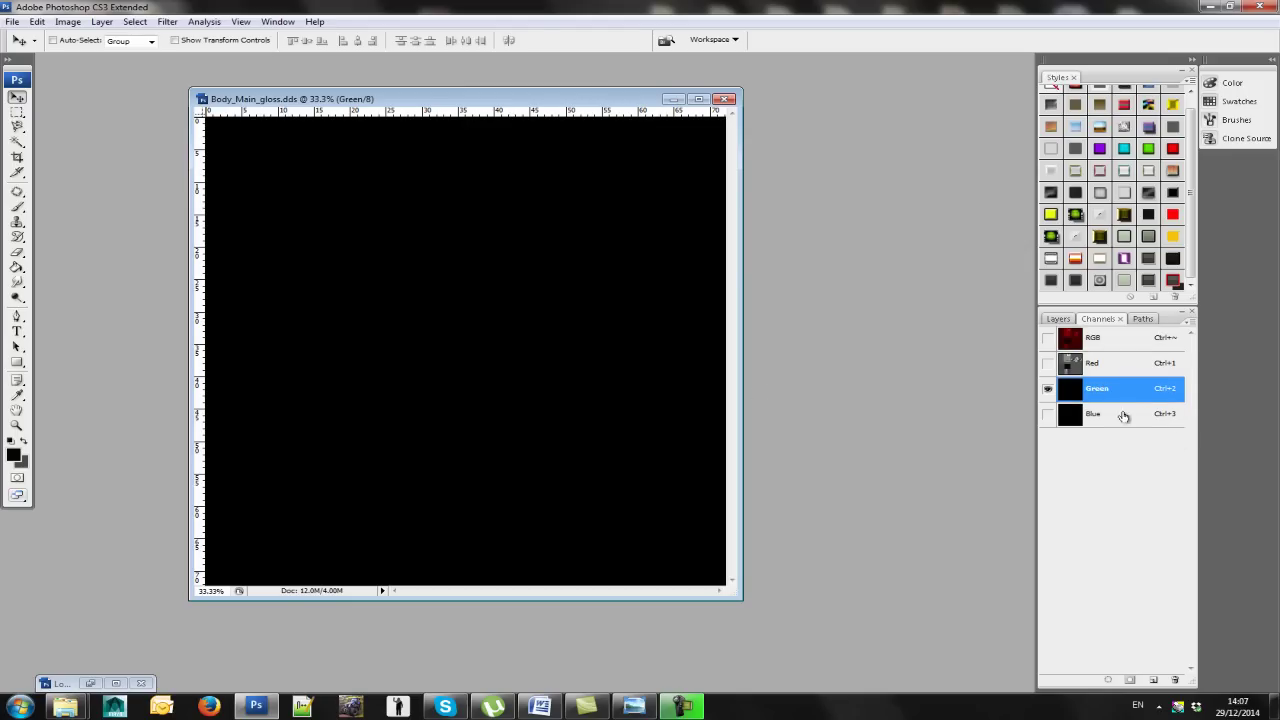
click(1119, 420)
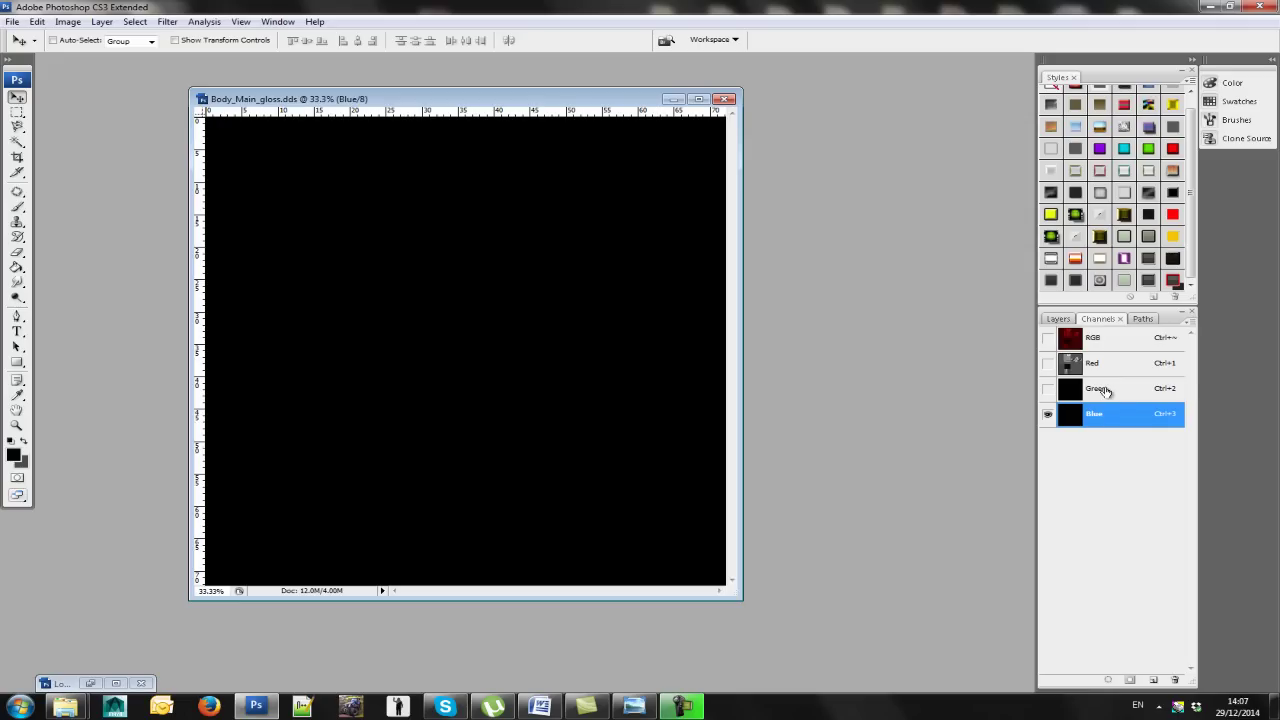
click(1108, 392)
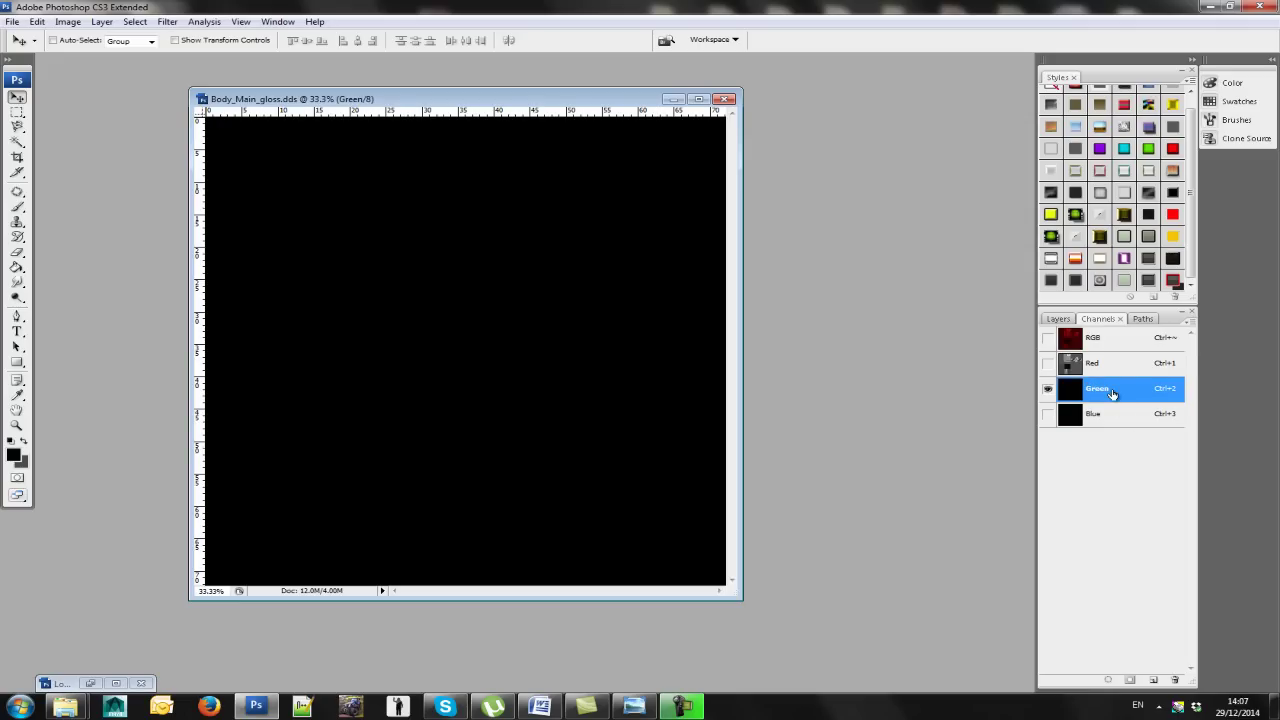
drag(400, 98, 664, 83)
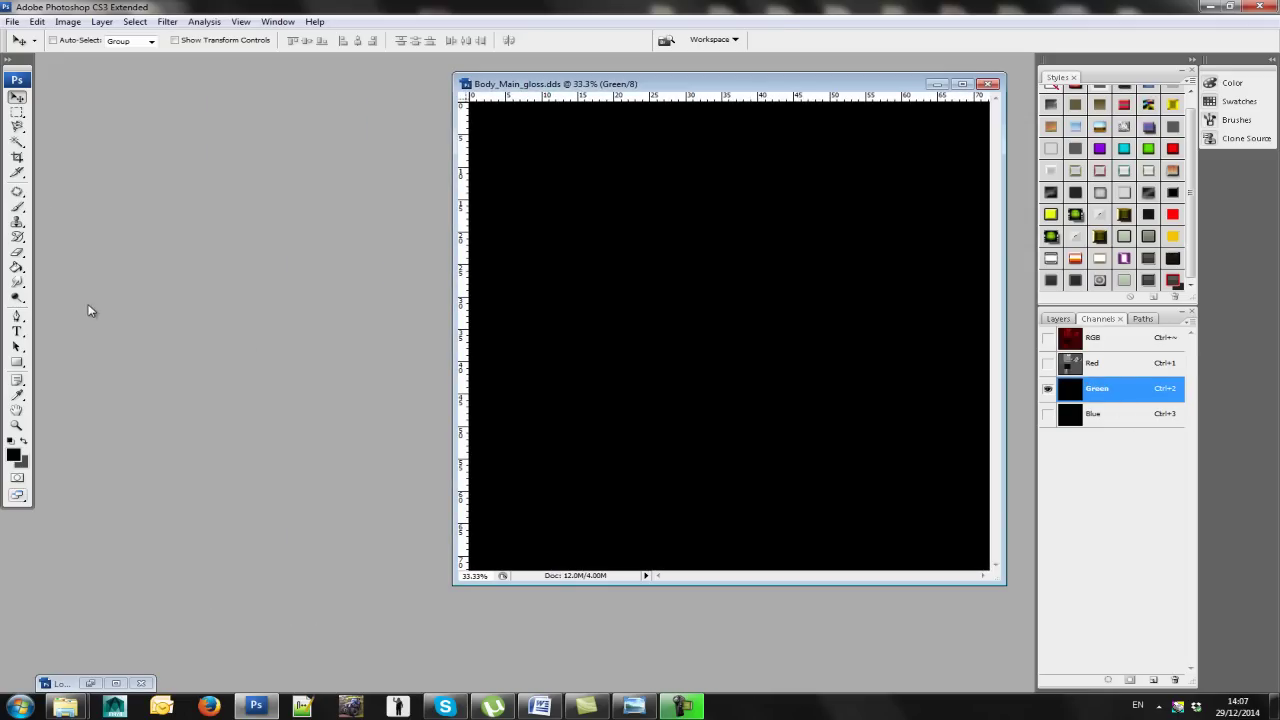
Step: Open the Lower_Body_AO.jpg image again
click(12, 22)
click(50, 54)
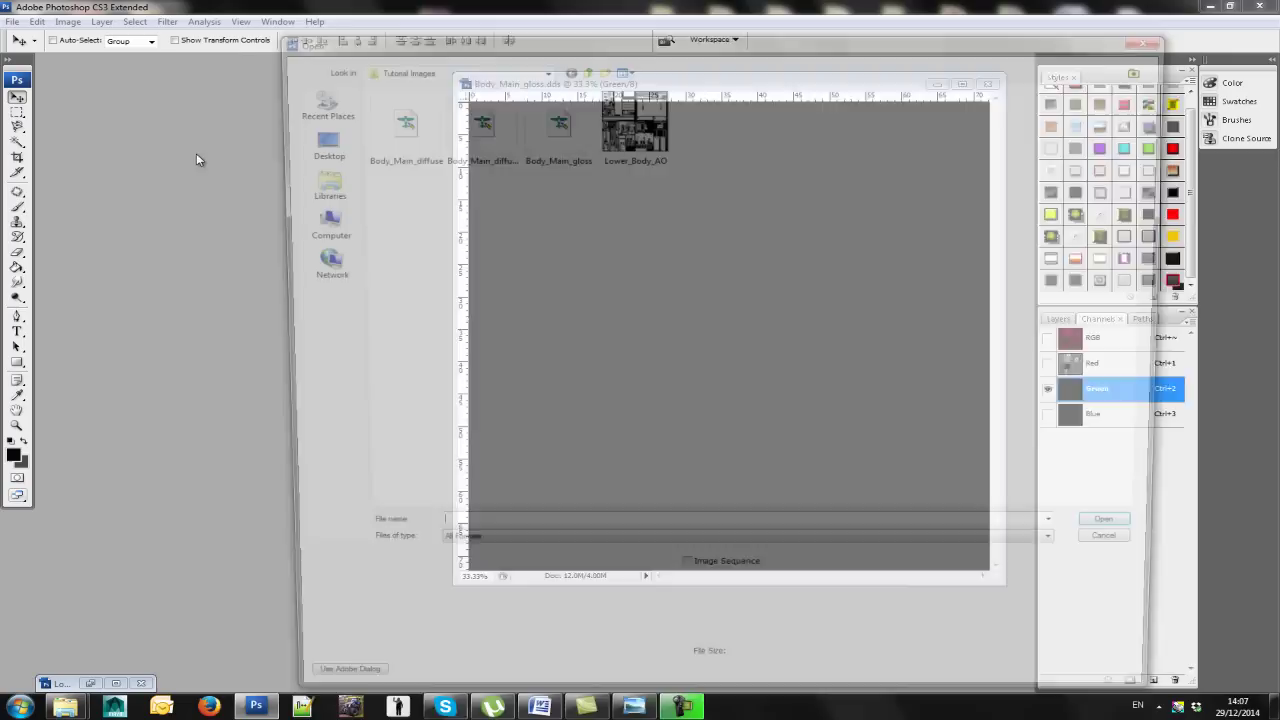
double_click(633, 125)
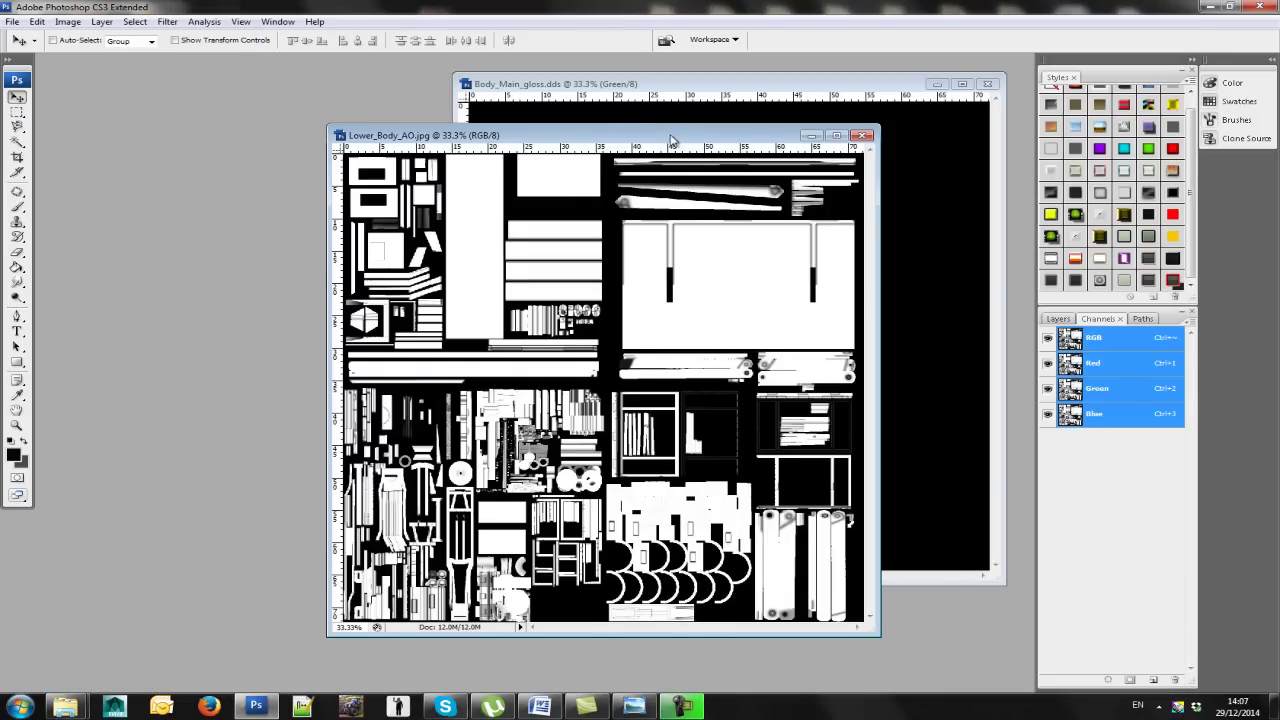
drag(672, 141, 422, 108)
Step: Select all of the AO image, copy it, and bring Body_Main_gloss.dds forward
click(134, 21)
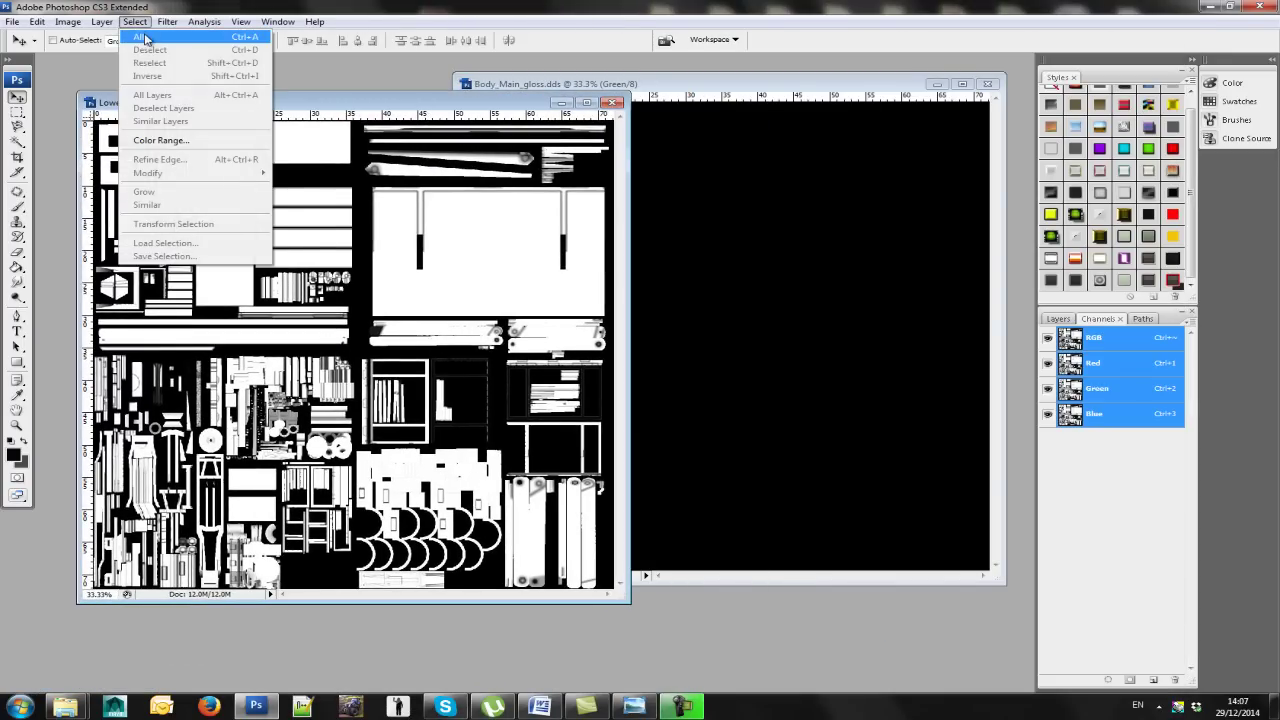
click(145, 38)
click(36, 21)
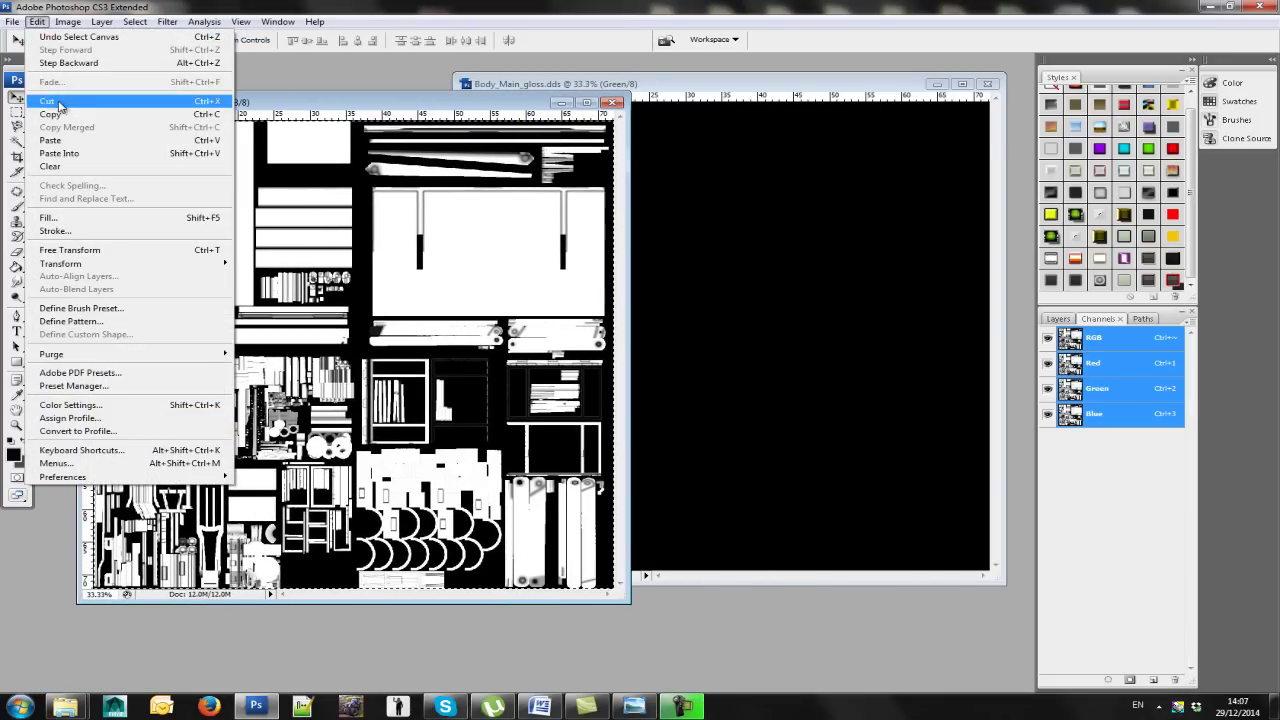
click(50, 114)
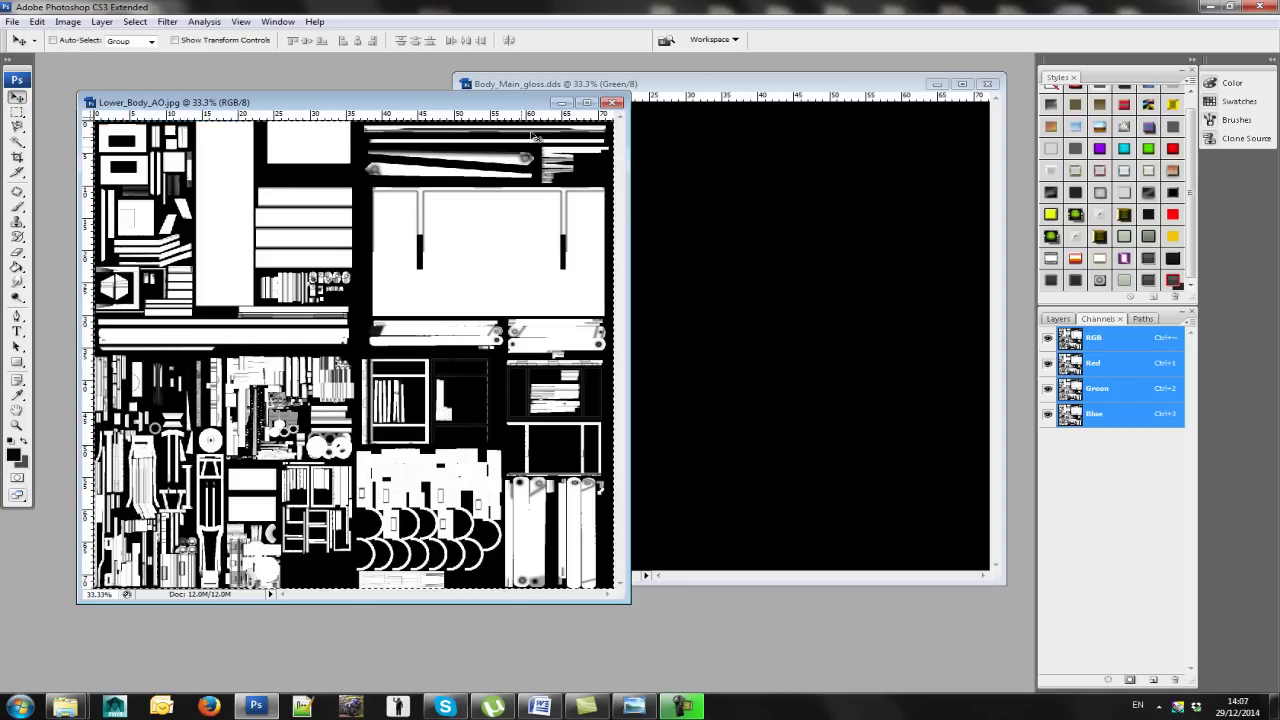
click(690, 86)
drag(684, 88, 515, 97)
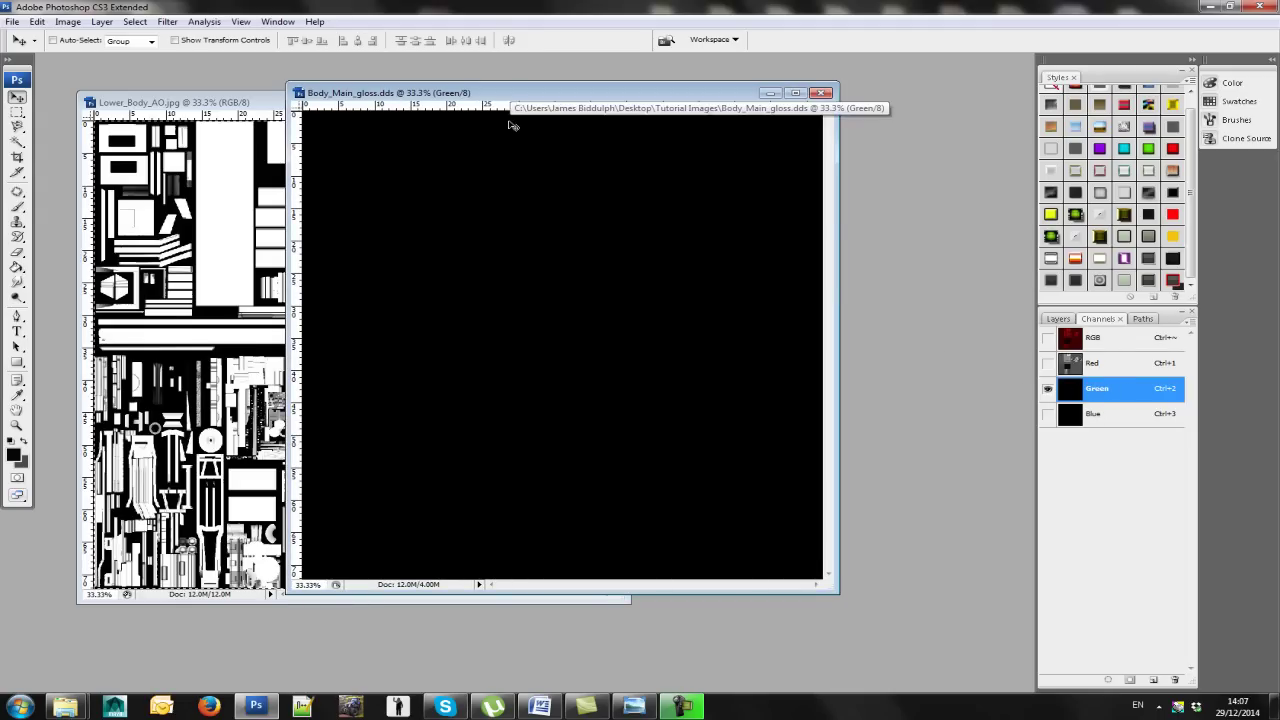
Step: Paste the AO texture into the Green channel and compare it with Red
click(37, 22)
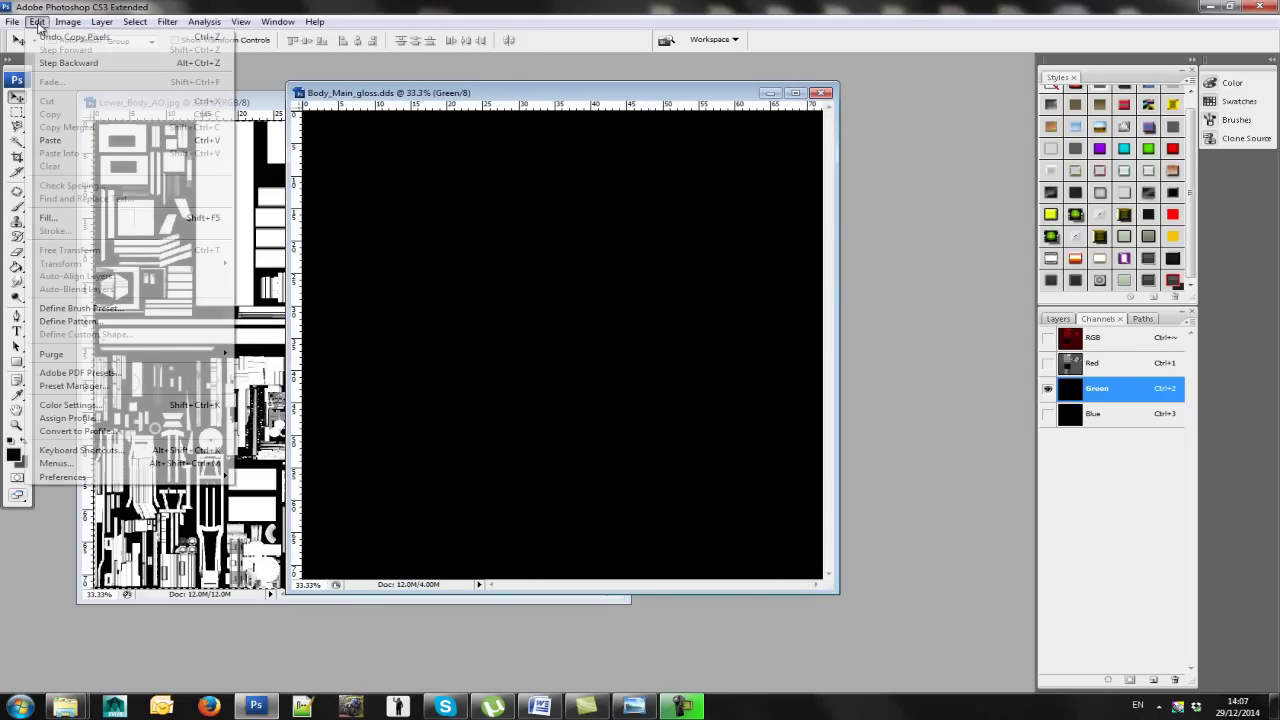
click(52, 140)
drag(640, 92, 718, 89)
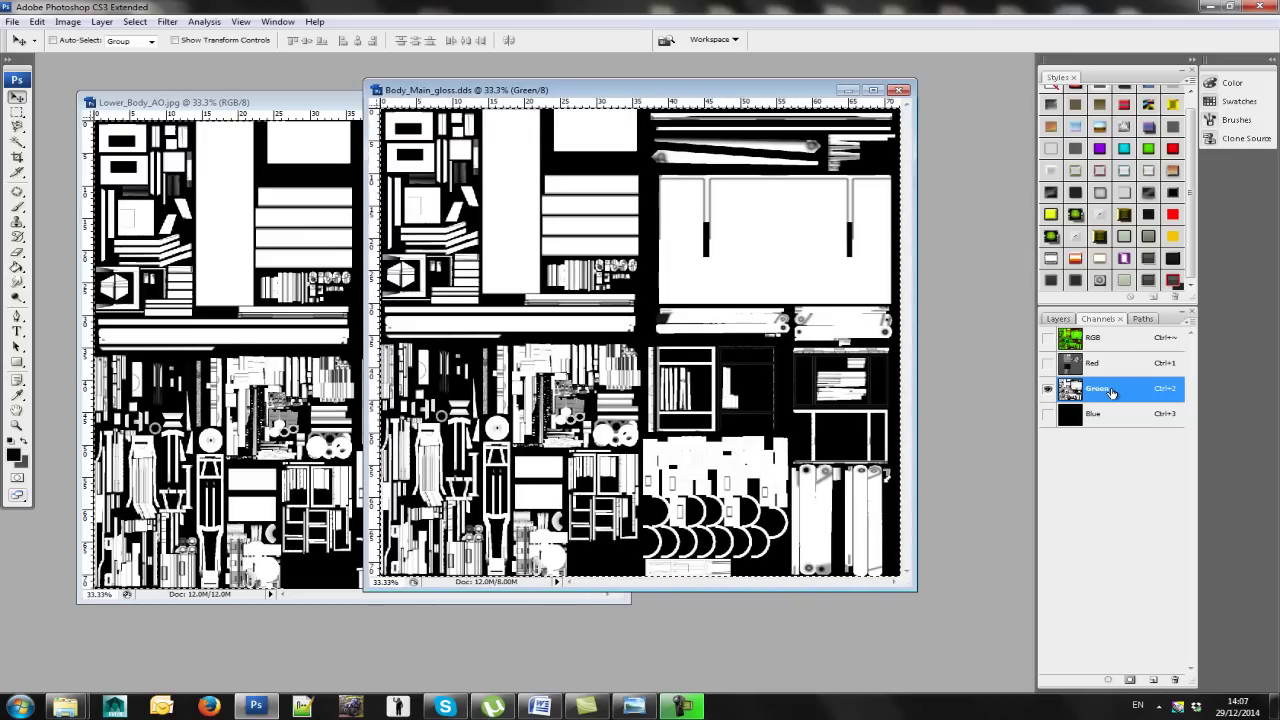
key(ctrl+1)
click(1112, 397)
click(1098, 368)
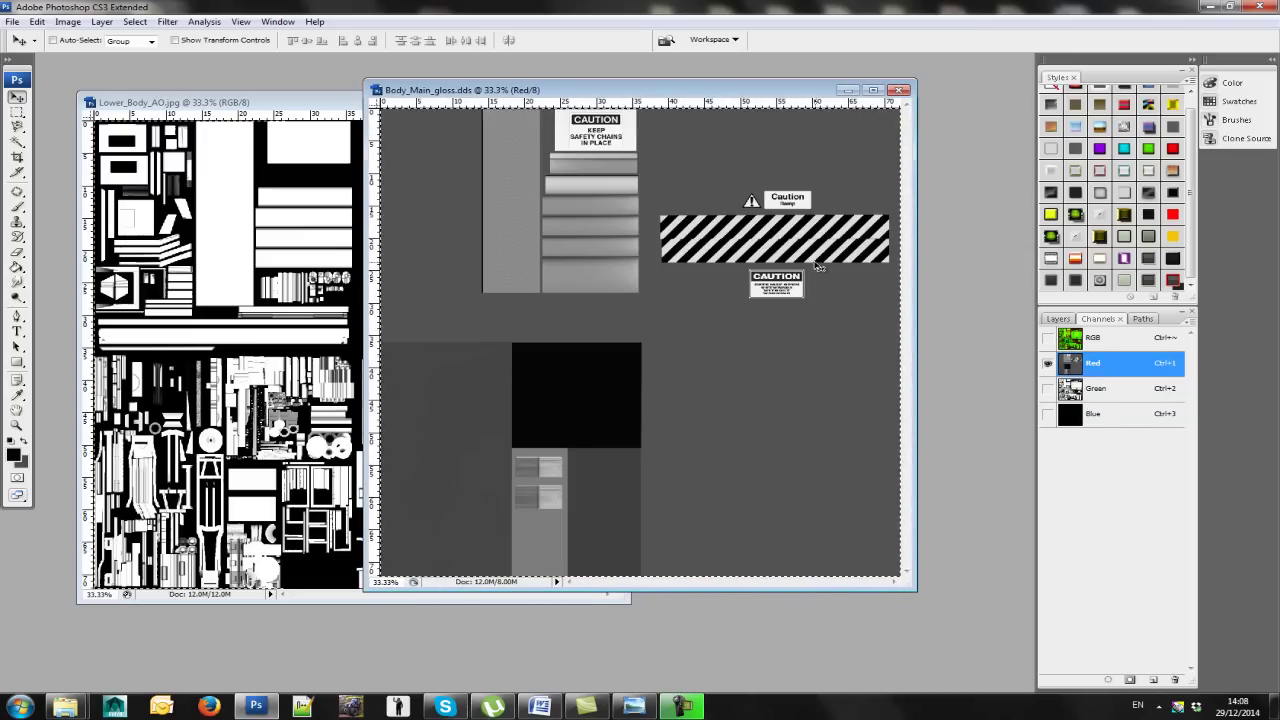
click(1114, 396)
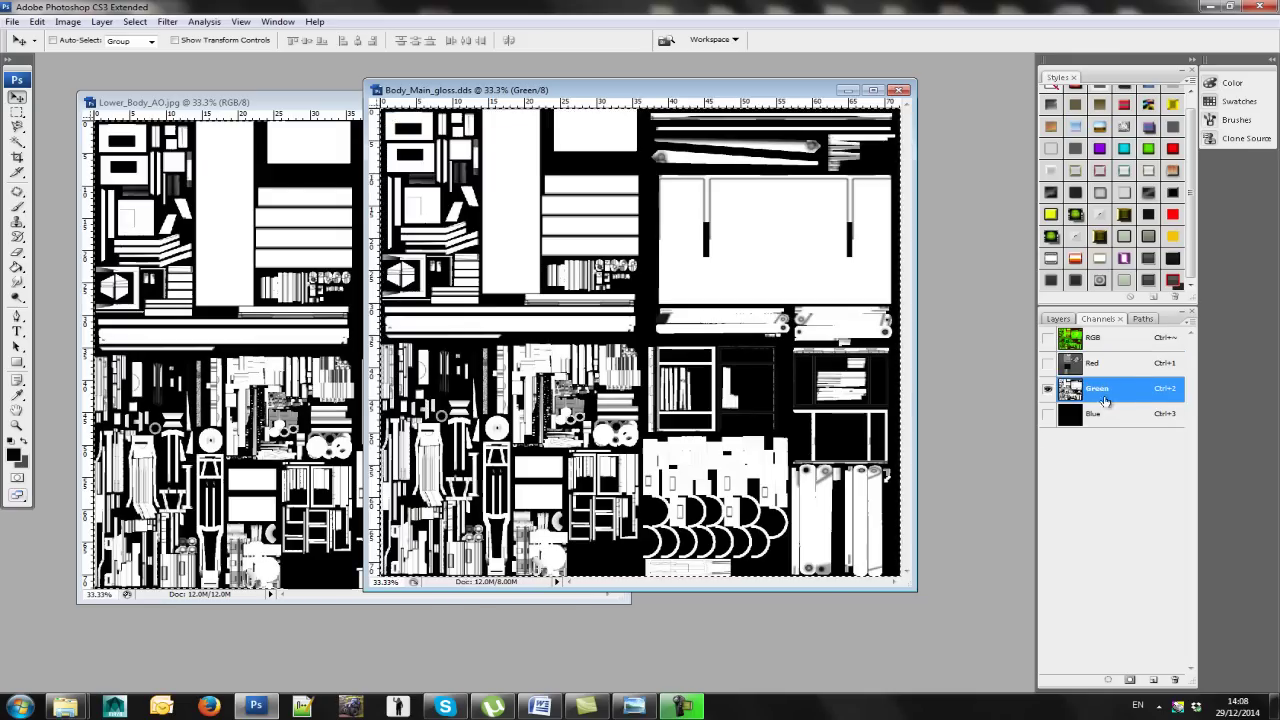
Step: Deselect the pasted texture and switch to the black Blue channel
click(135, 21)
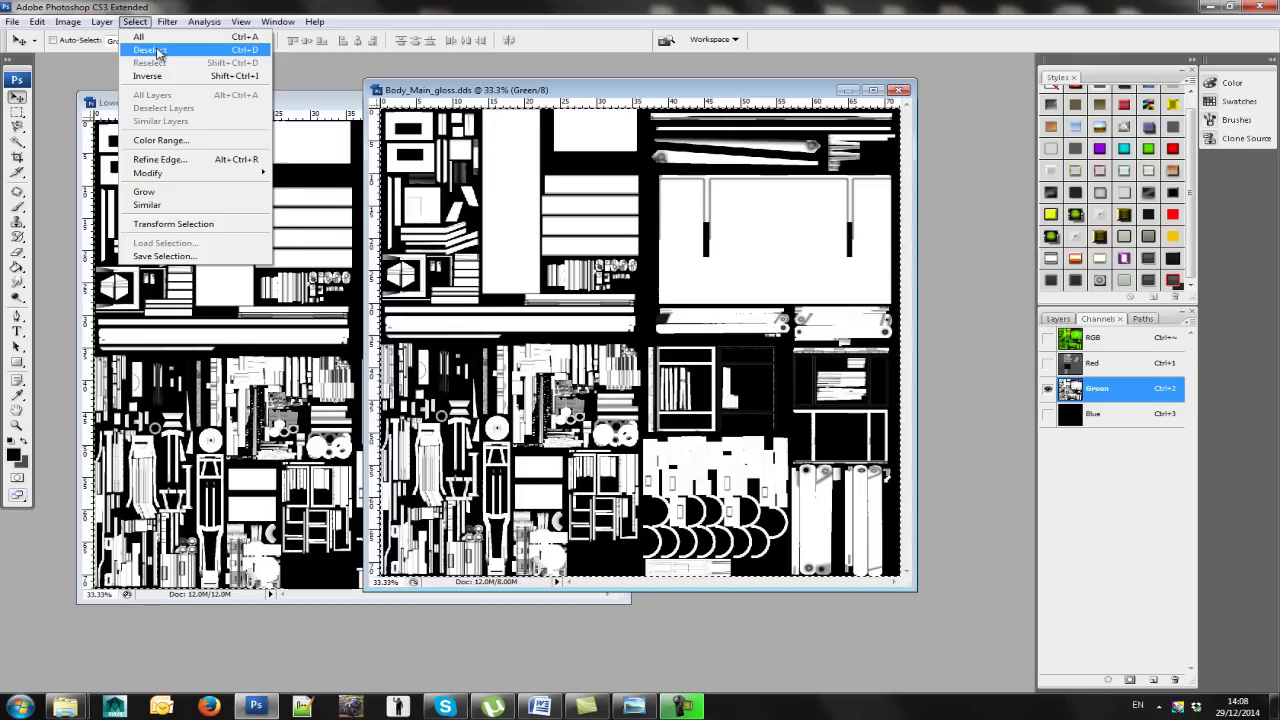
click(140, 49)
drag(650, 97, 691, 101)
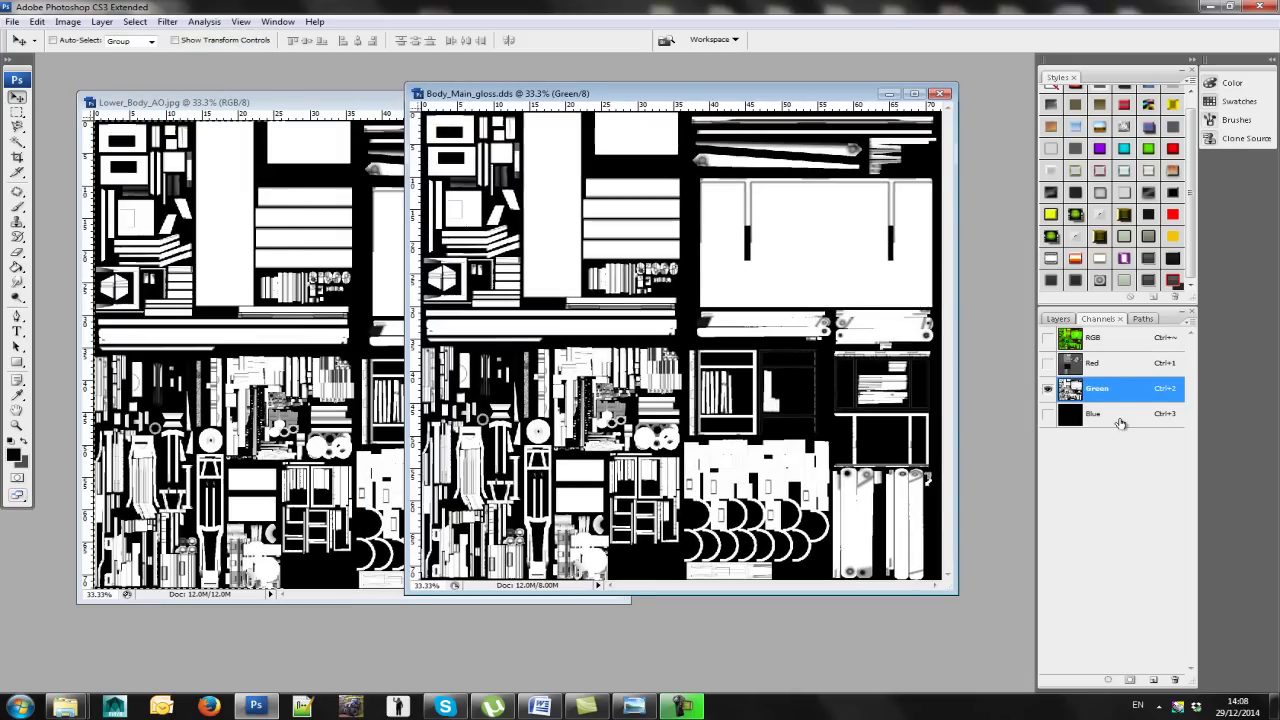
click(1119, 421)
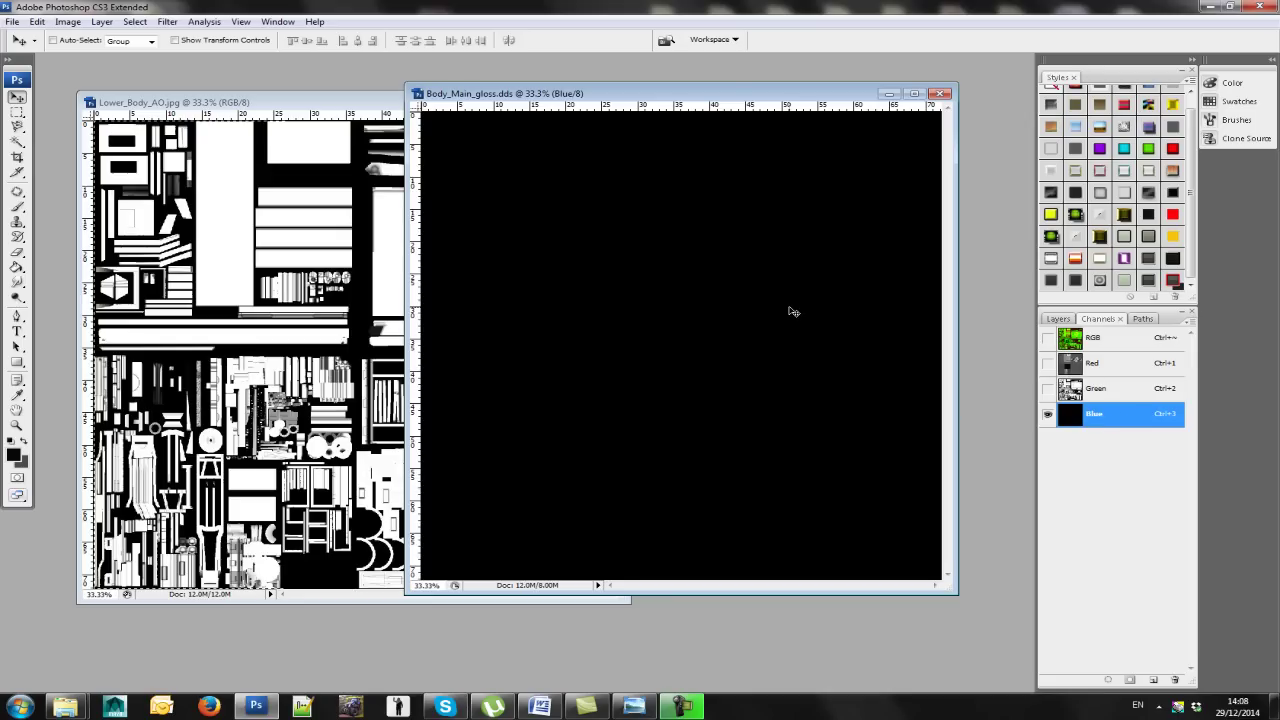
Step: Show the Red and Green channels alongside Blue and minimise the Lower_Body_AO image
click(1048, 364)
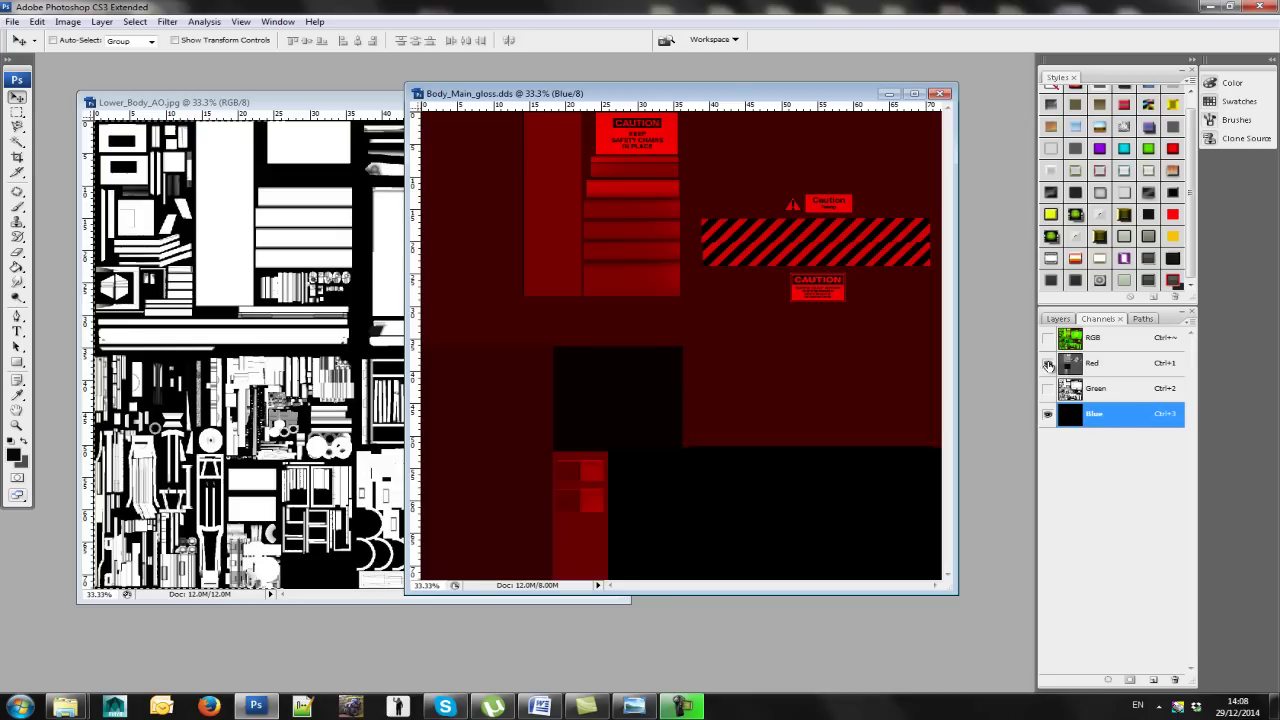
click(1050, 389)
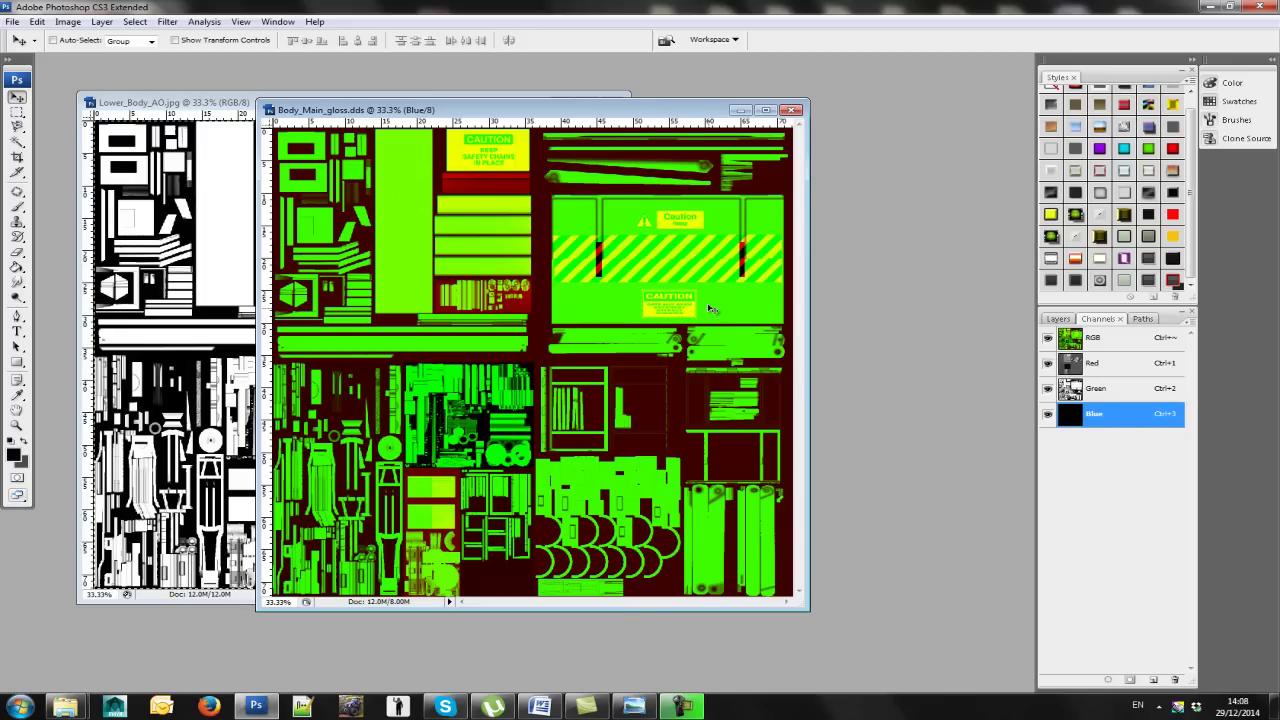
drag(566, 110, 438, 90)
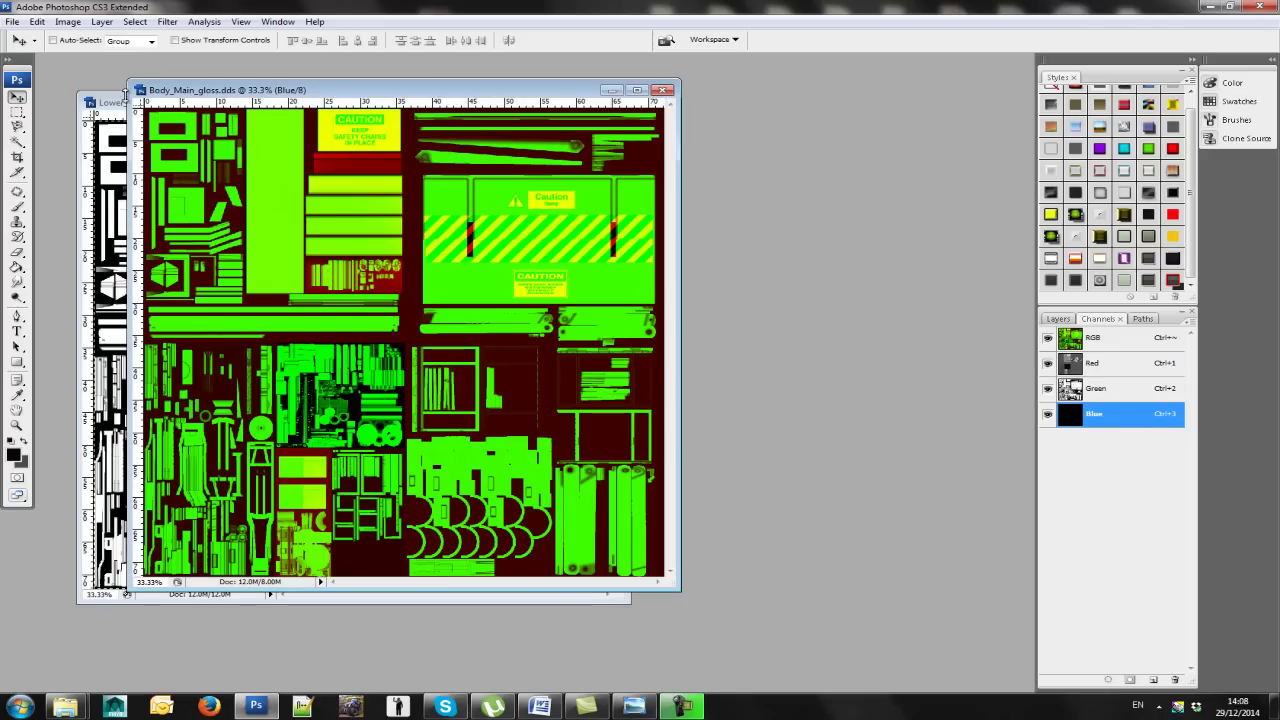
click(121, 103)
click(567, 103)
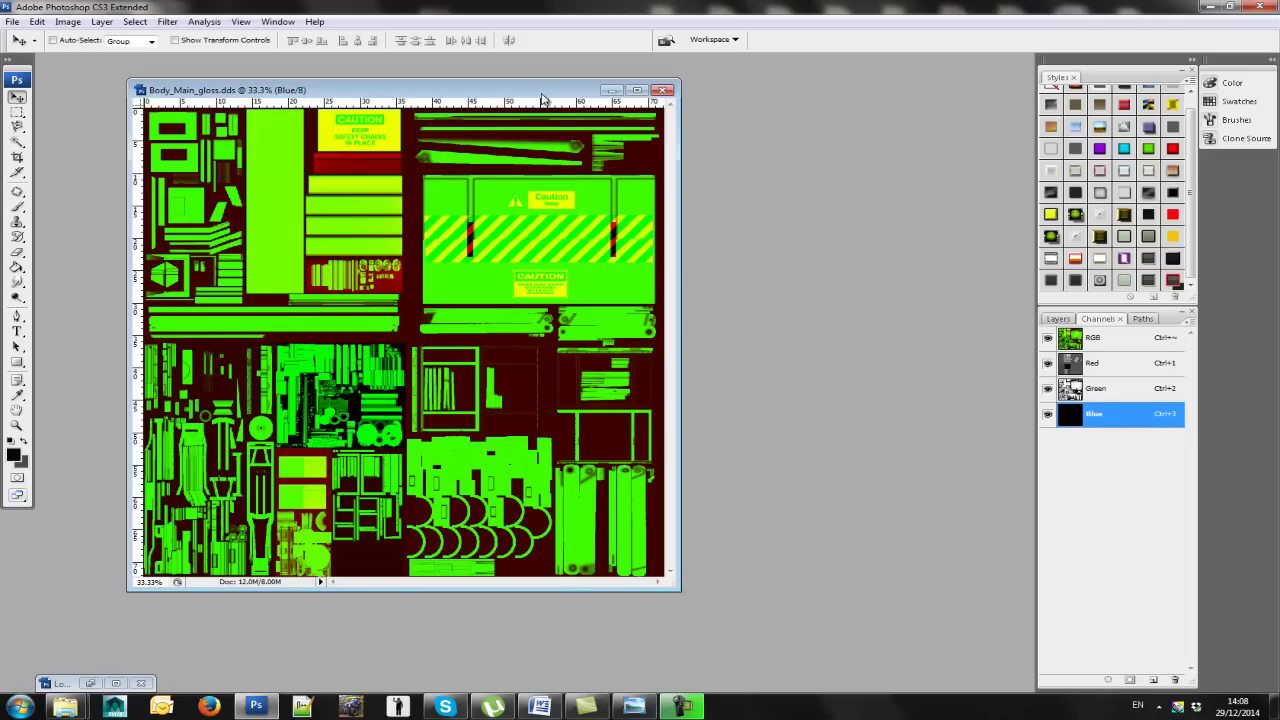
drag(528, 92, 627, 100)
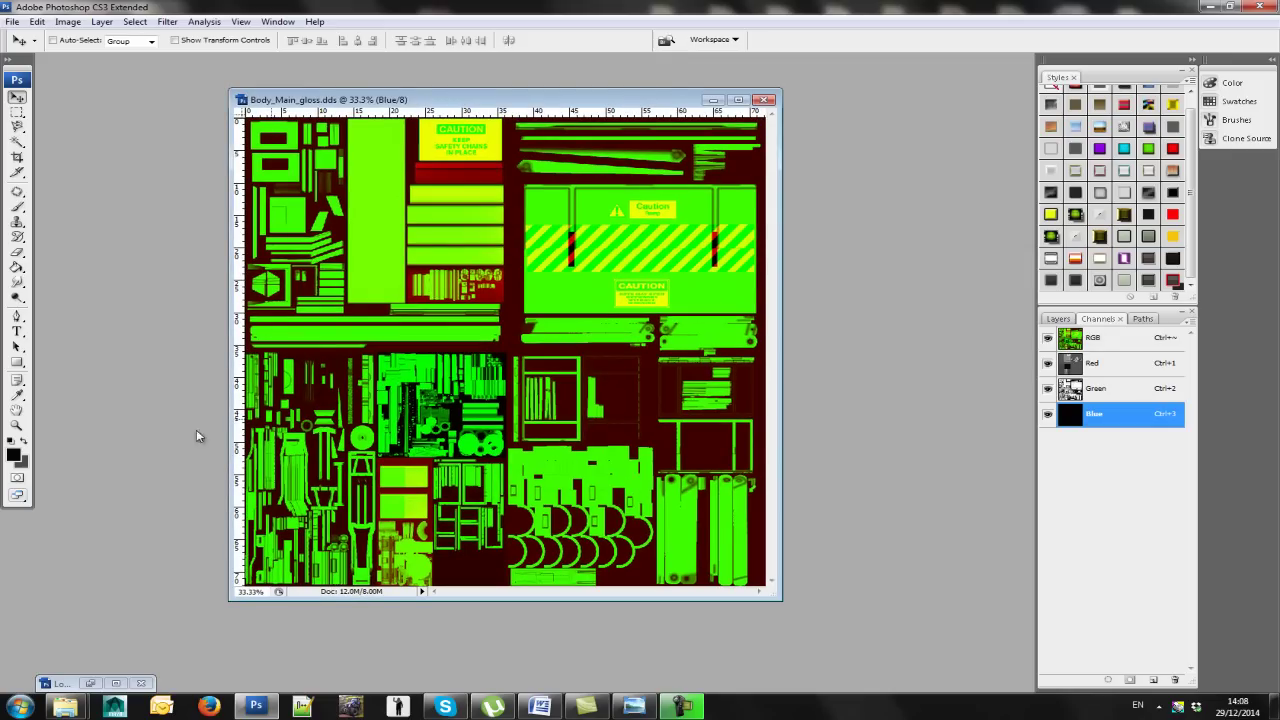
Step: Set the foreground colour to near-white
click(13, 454)
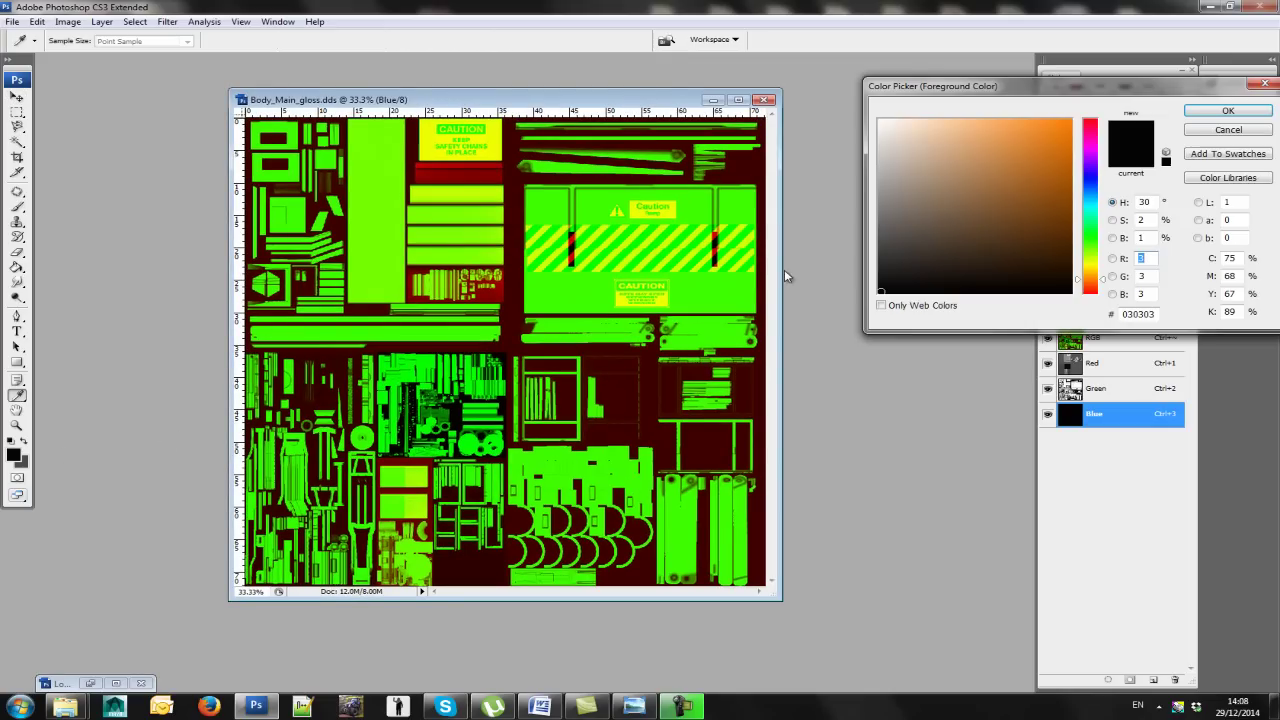
click(895, 129)
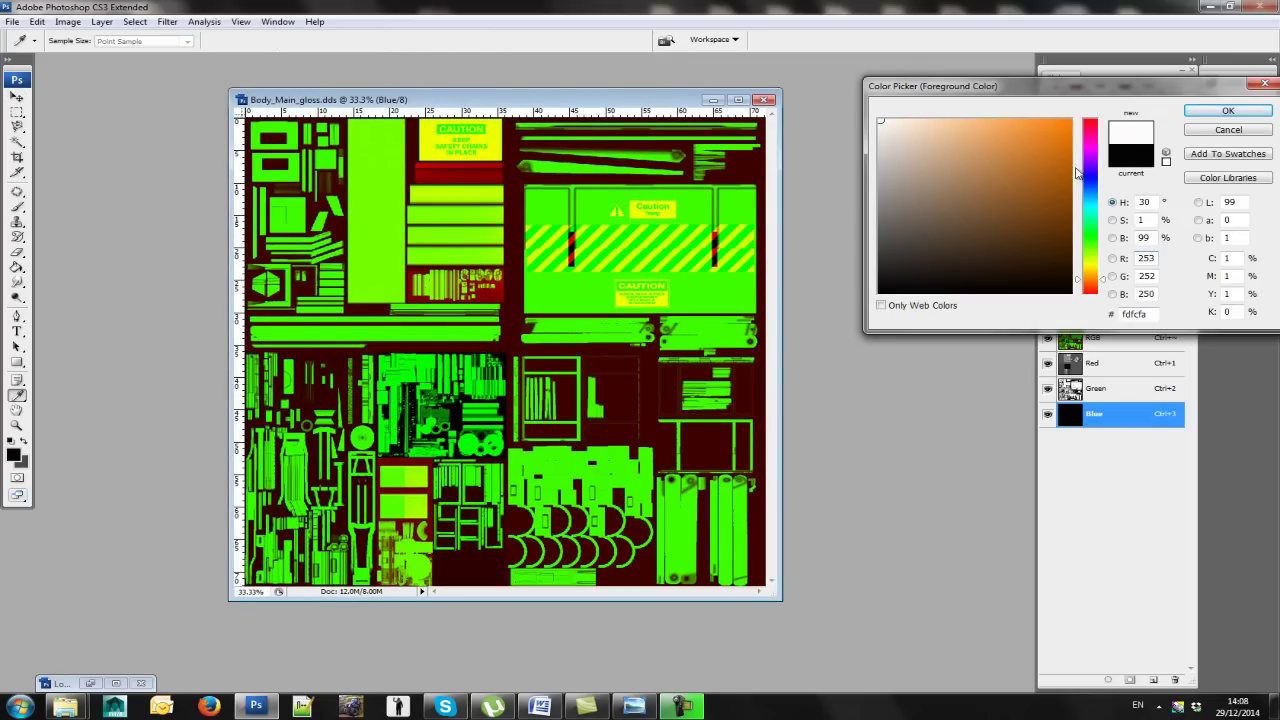
click(1228, 111)
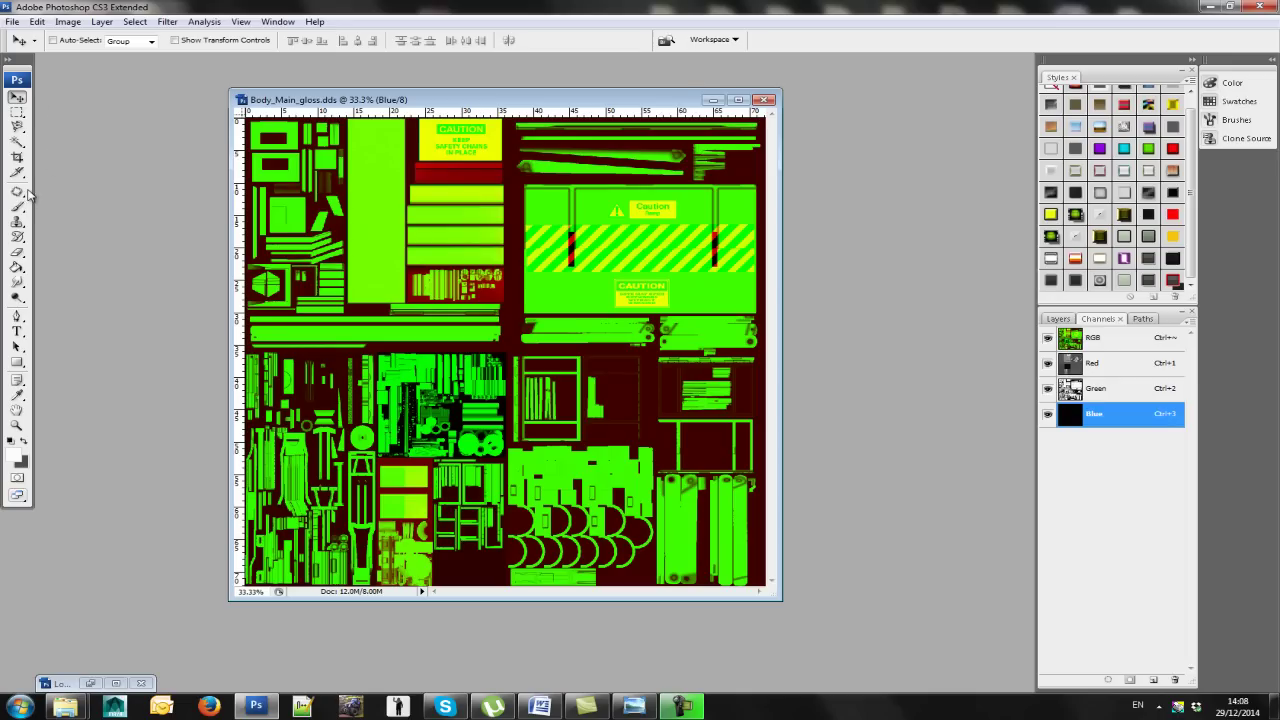
Step: Paint near-white with a 65 px brush along the caution panel's lower strip
click(17, 206)
click(100, 40)
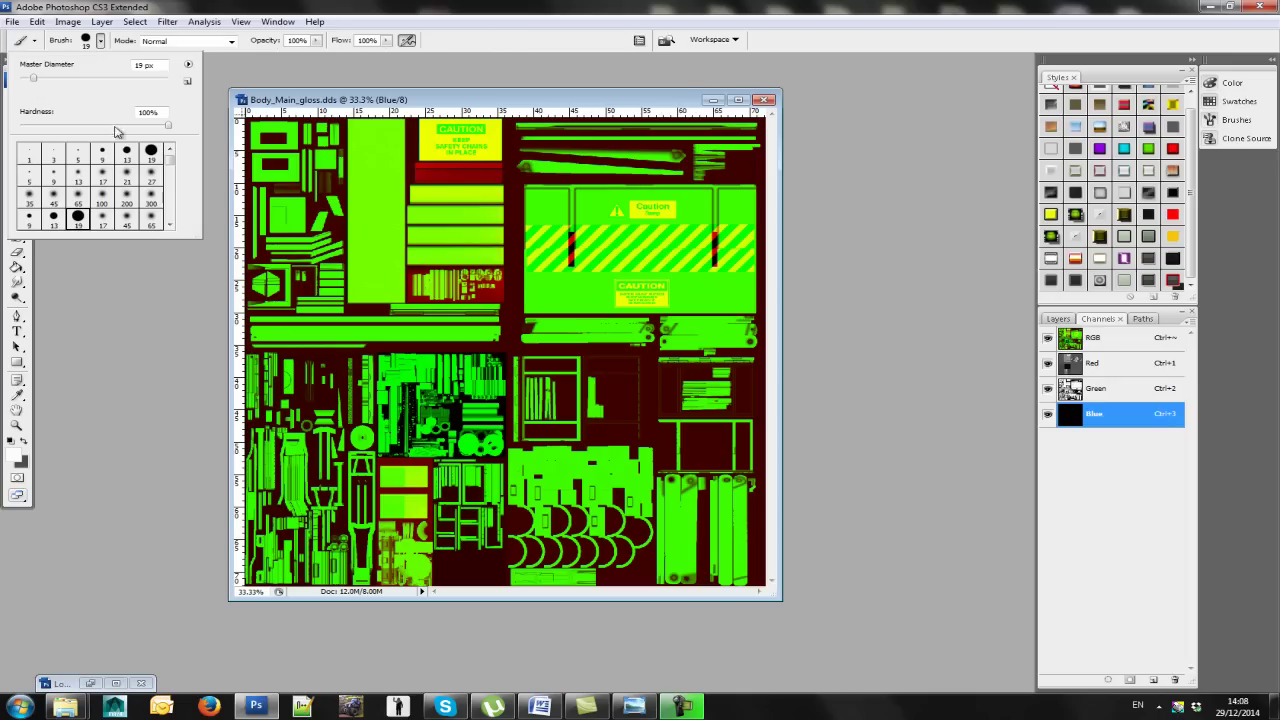
click(151, 215)
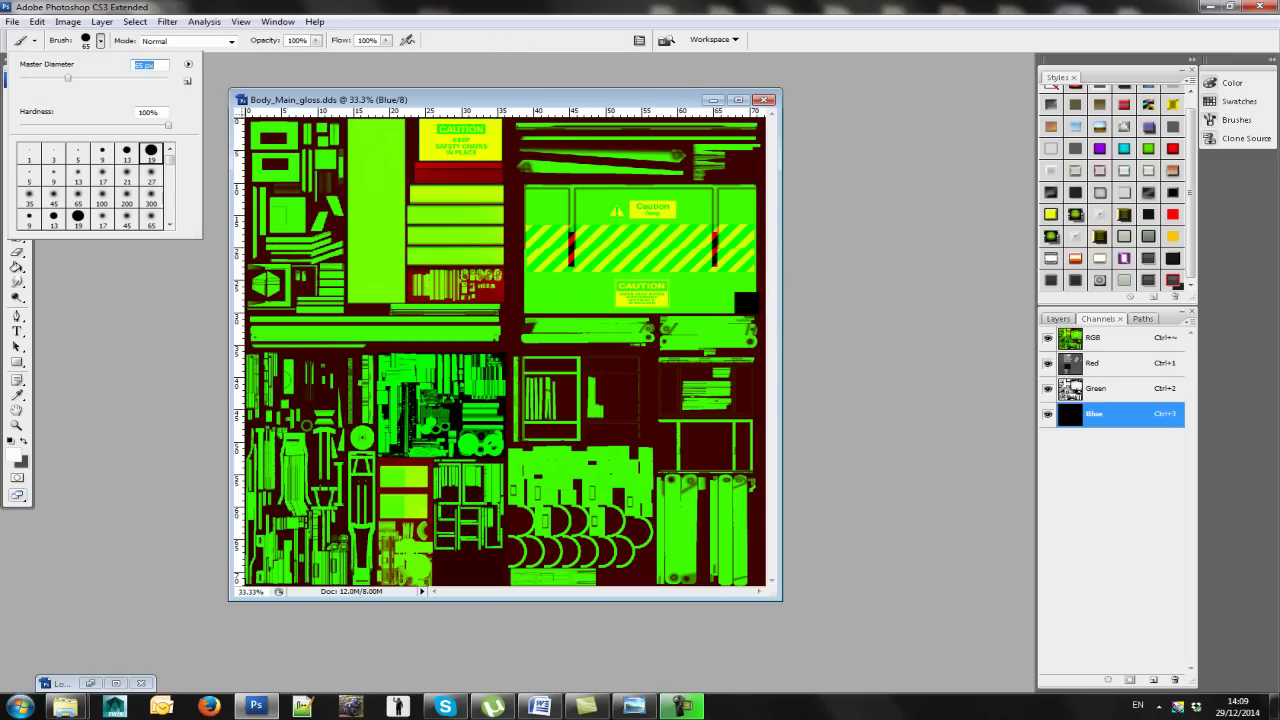
drag(750, 306, 510, 307)
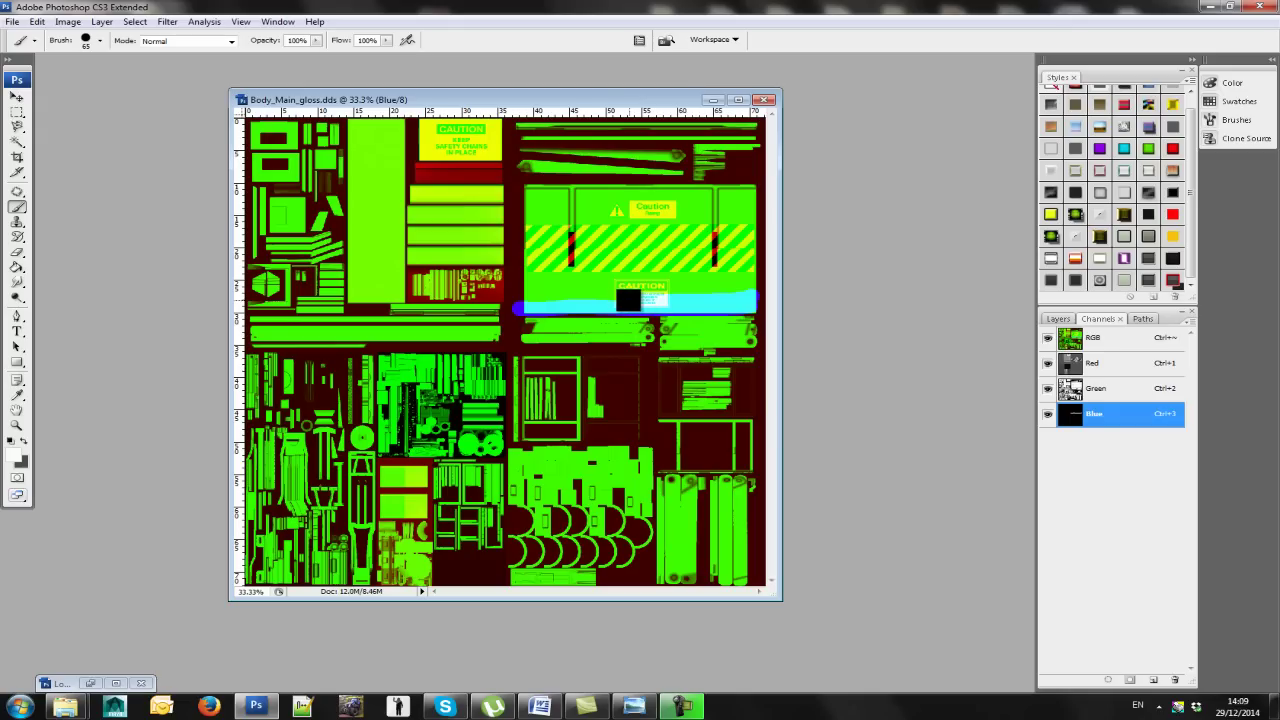
drag(628, 300, 515, 299)
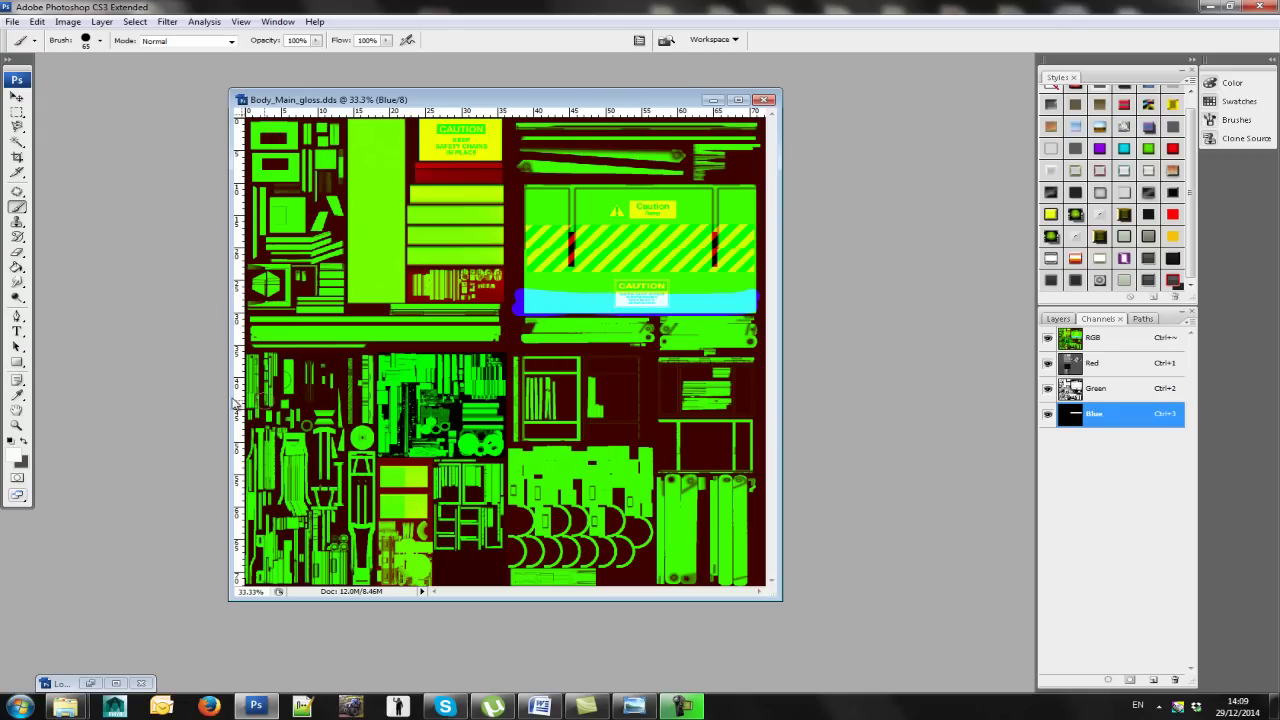
Step: Set the foreground to black and paint over most of the white strip in the Blue channel
click(14, 451)
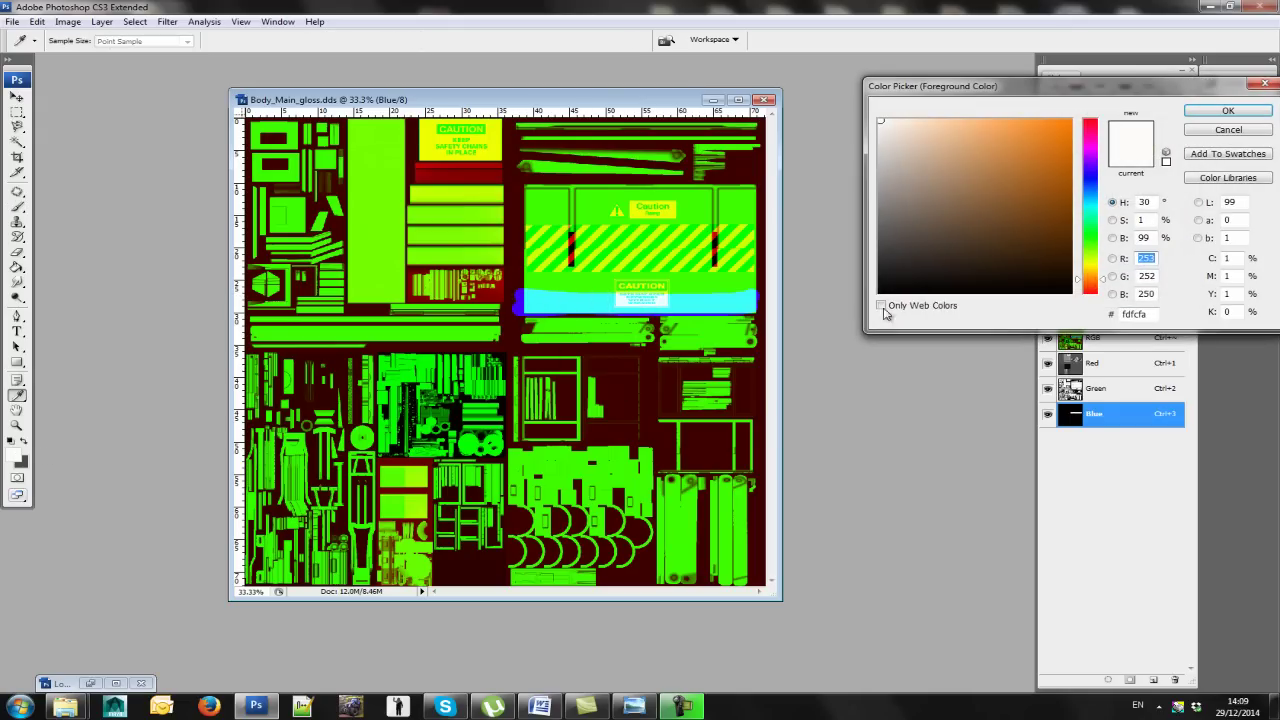
click(881, 293)
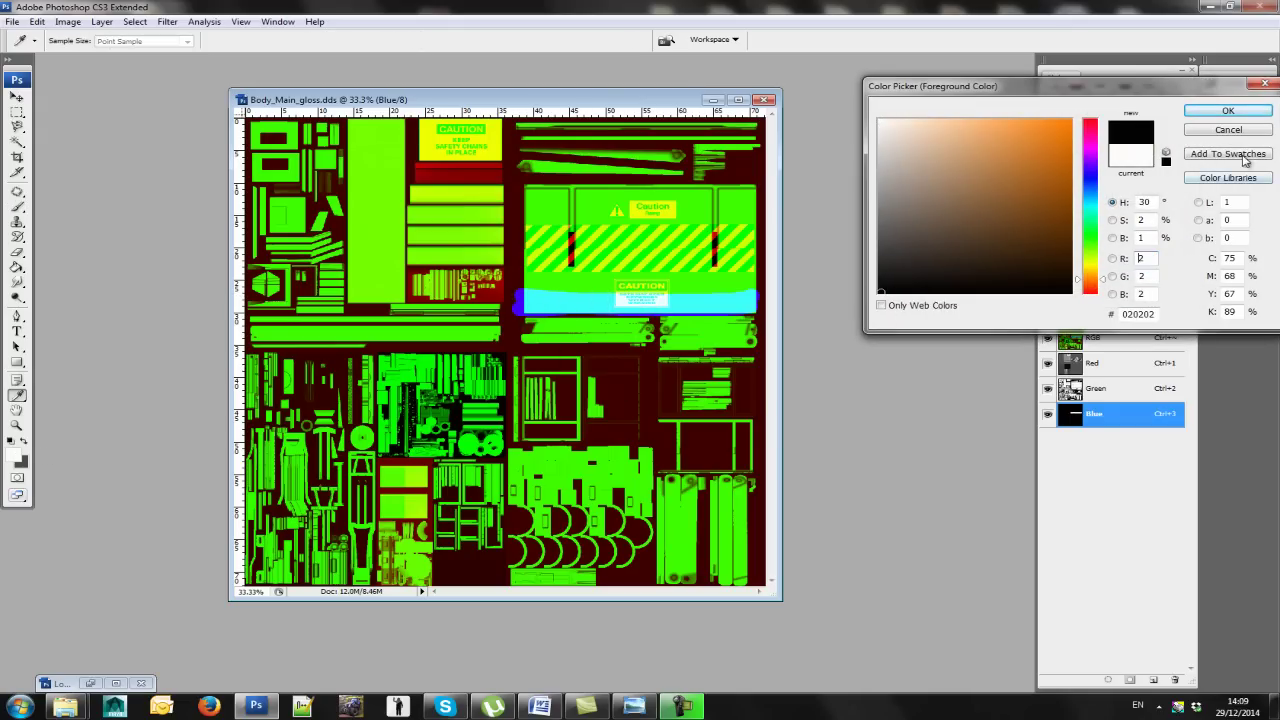
click(1228, 110)
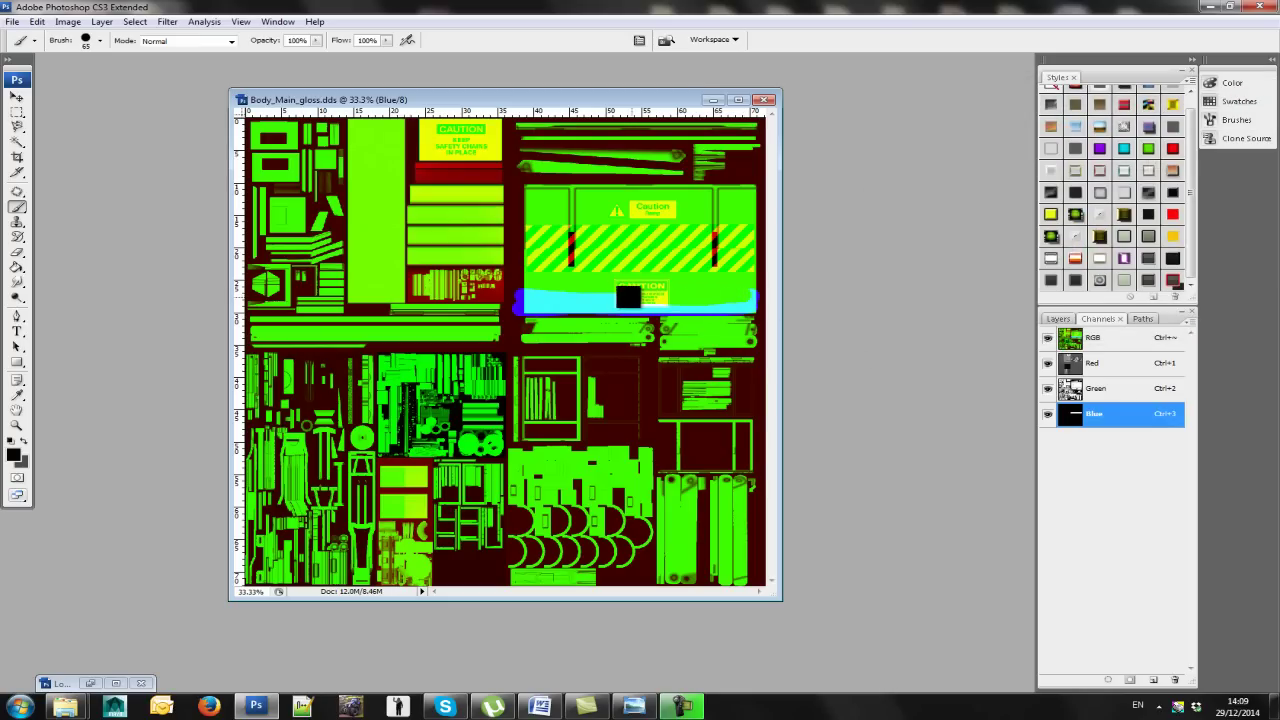
mouse_move(628, 296)
mouse_down()
mouse_move(529, 297)
mouse_move(540, 308)
mouse_move(742, 300)
mouse_move(717, 315)
mouse_up()
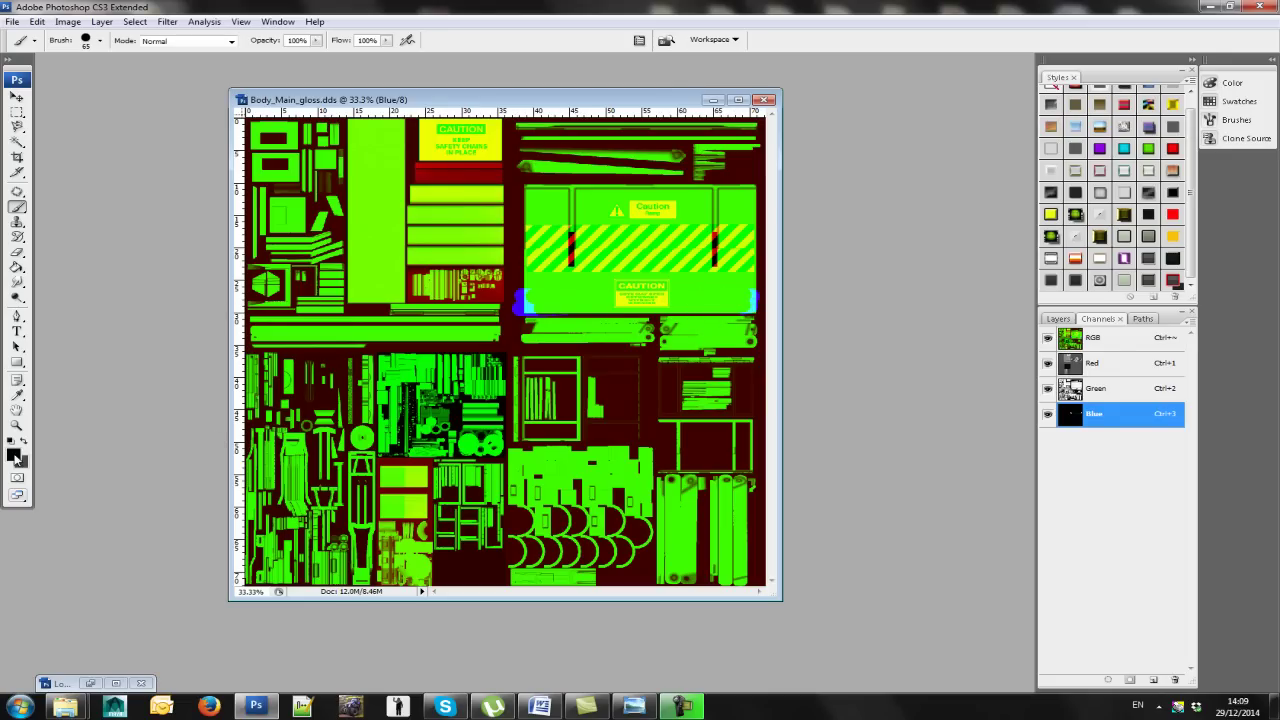
Step: Switch to a mid-grey foreground and brush it over the caution panel's lower edge
click(15, 455)
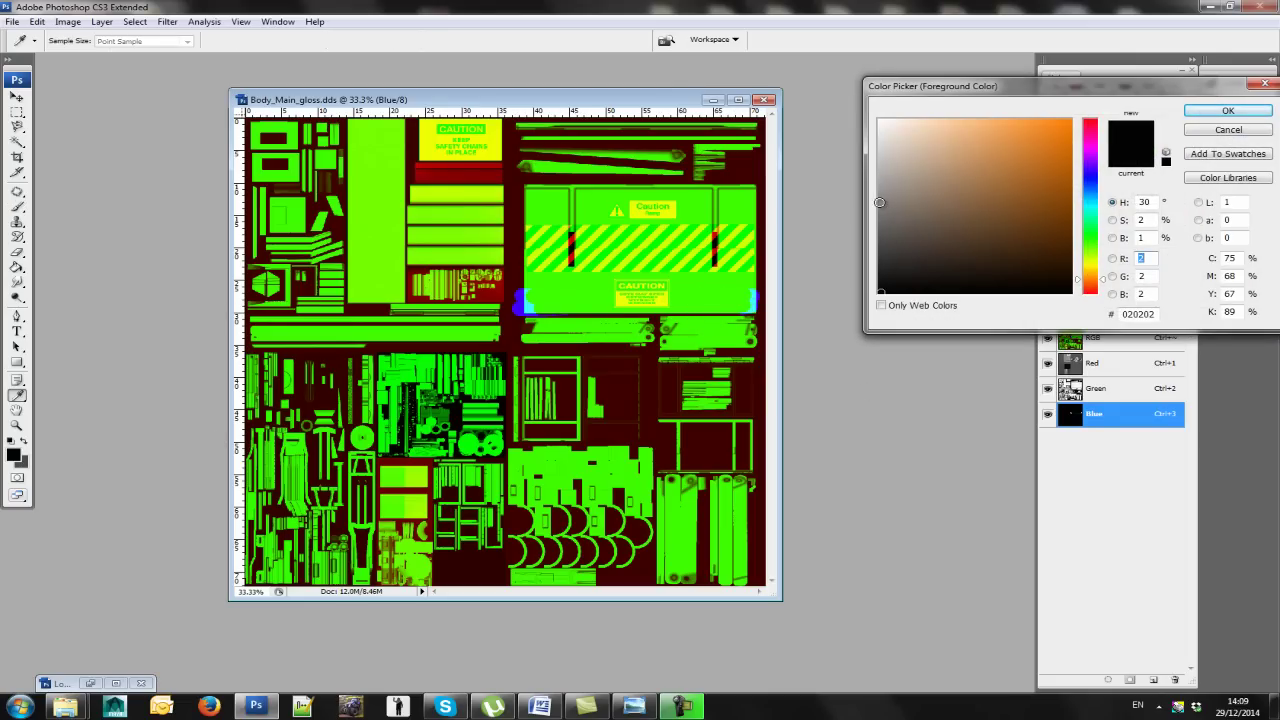
click(1248, 112)
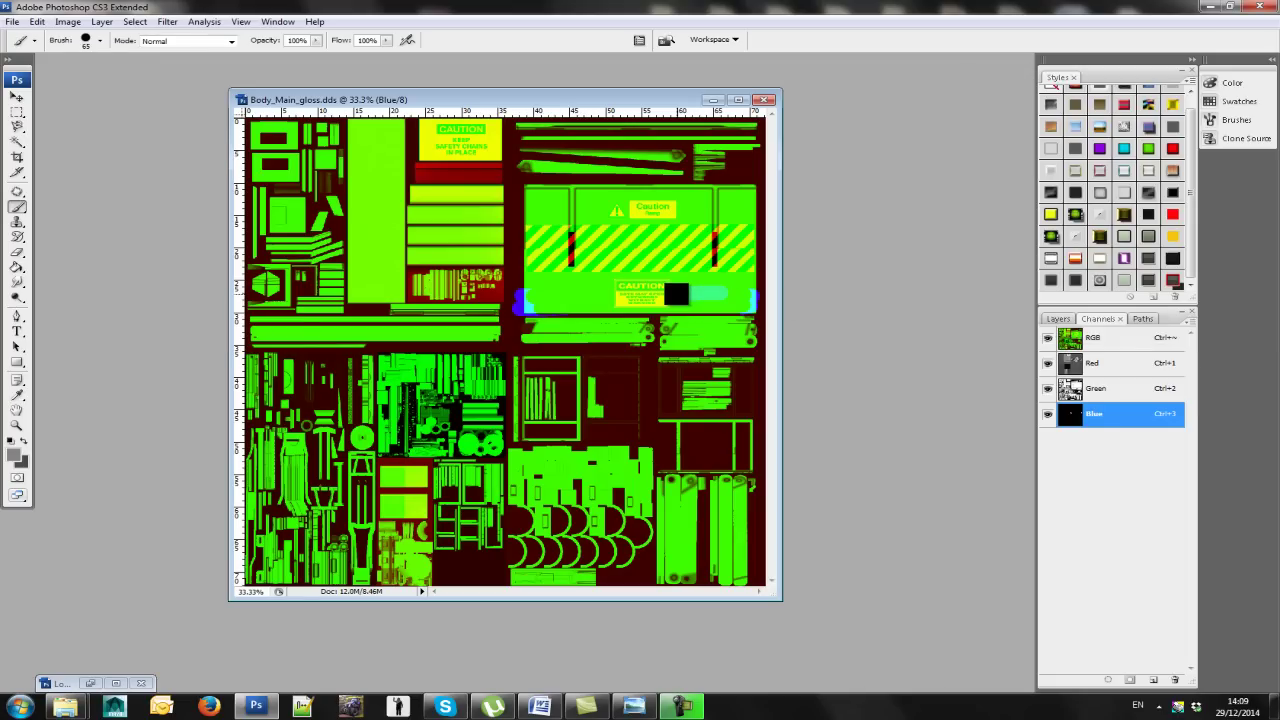
mouse_move(676, 293)
mouse_down()
mouse_move(737, 299)
mouse_move(674, 305)
mouse_move(725, 313)
mouse_move(709, 314)
mouse_move(539, 306)
mouse_up()
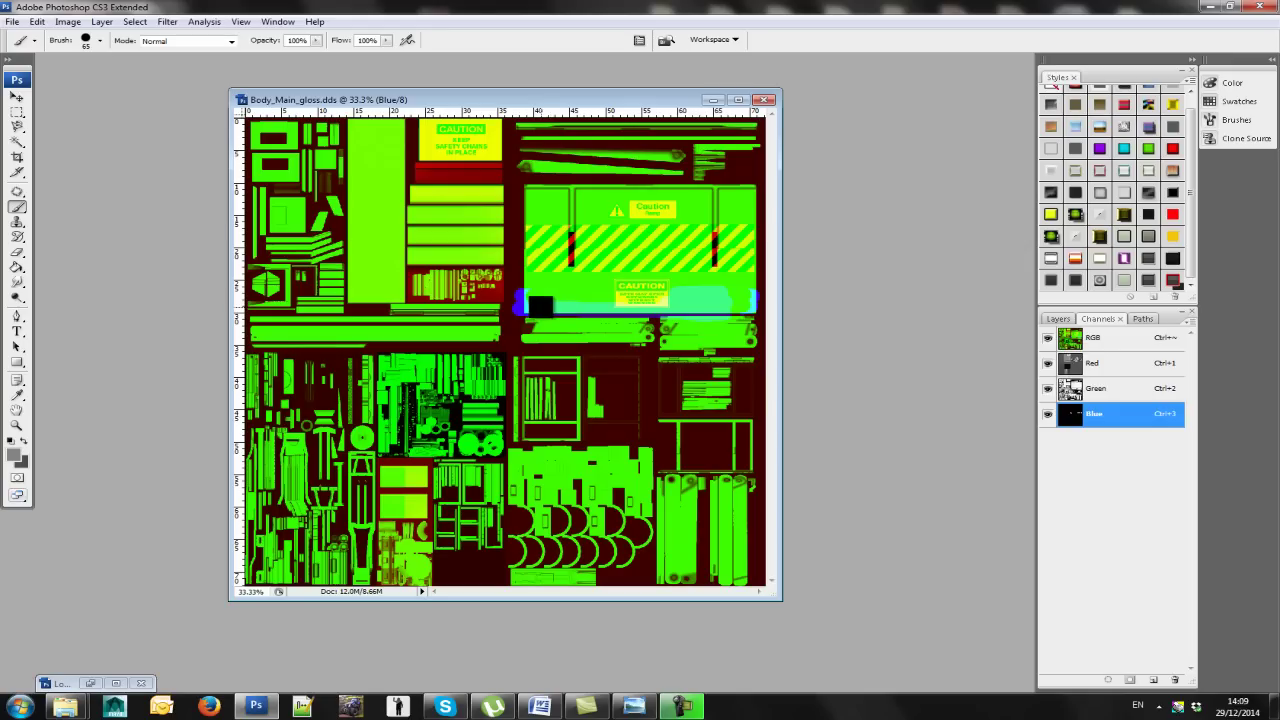
Step: Paint light grey along the caution panel's lower strip
click(11, 453)
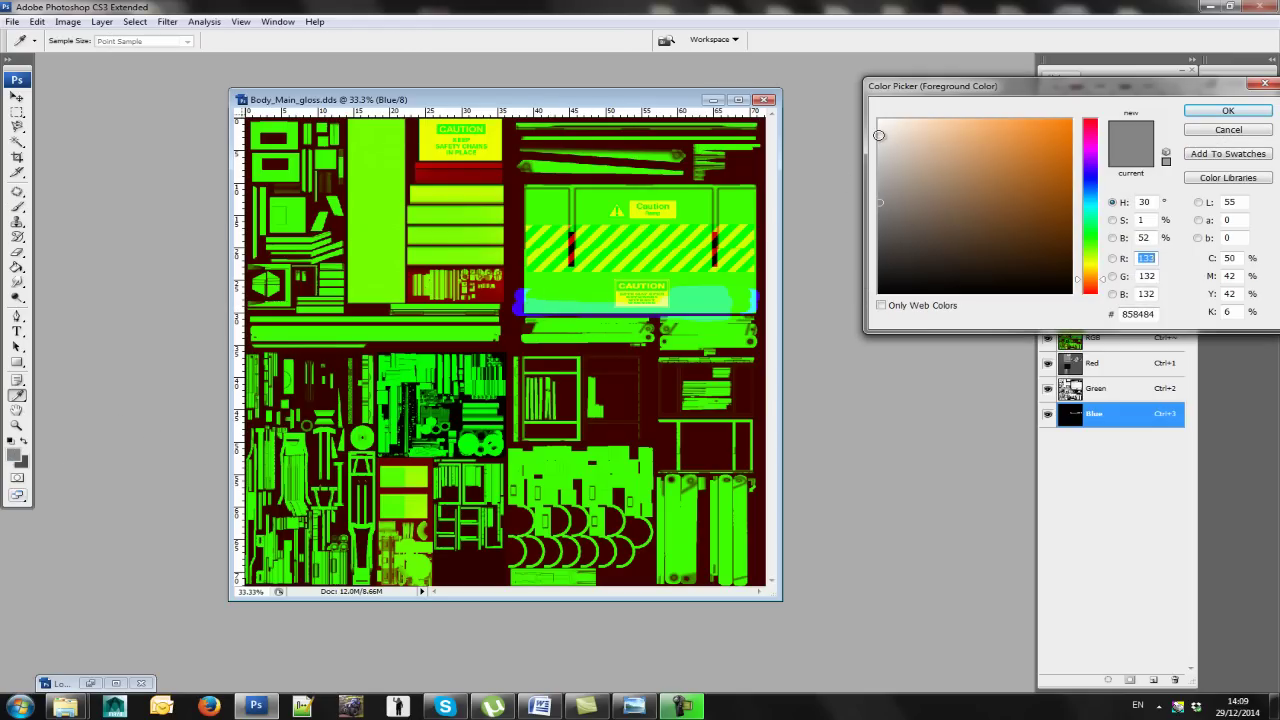
click(879, 139)
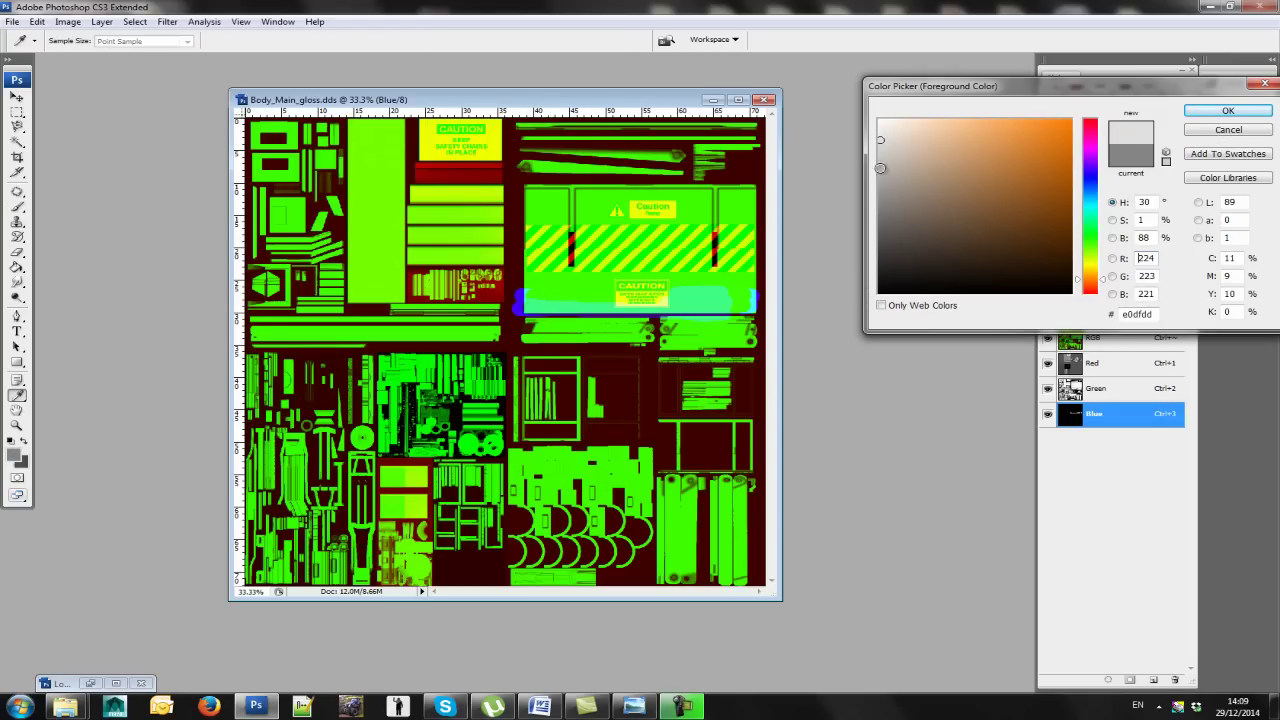
click(1227, 112)
mouse_move(579, 297)
mouse_down()
mouse_move(600, 303)
mouse_move(545, 300)
mouse_up()
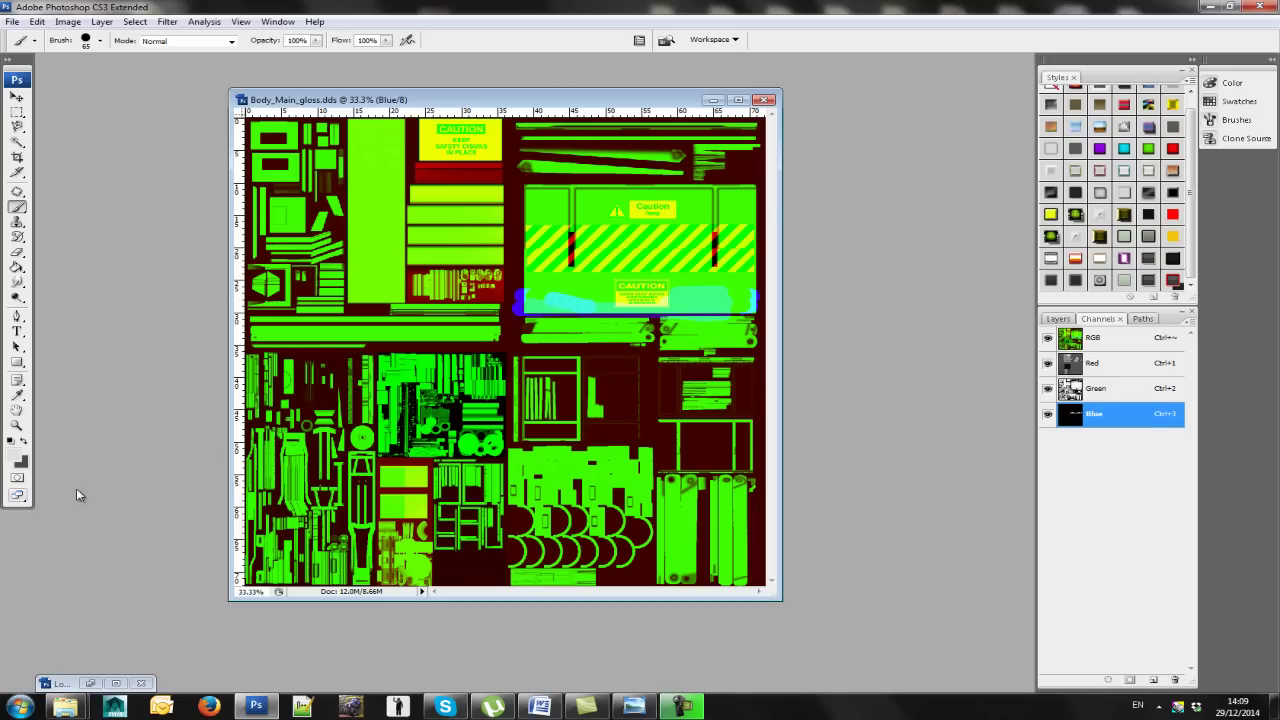
Step: Set the foreground to black and paint out the whole cyan strip in the Blue channel
click(15, 455)
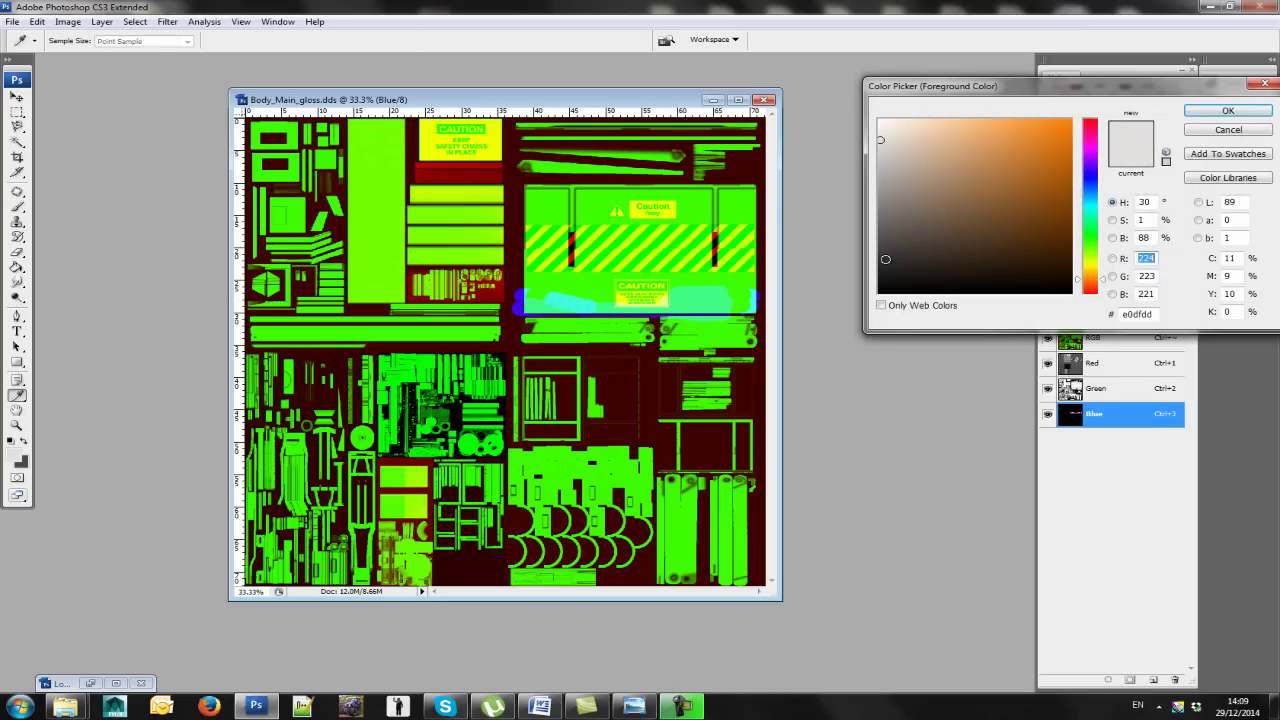
click(880, 256)
click(1227, 111)
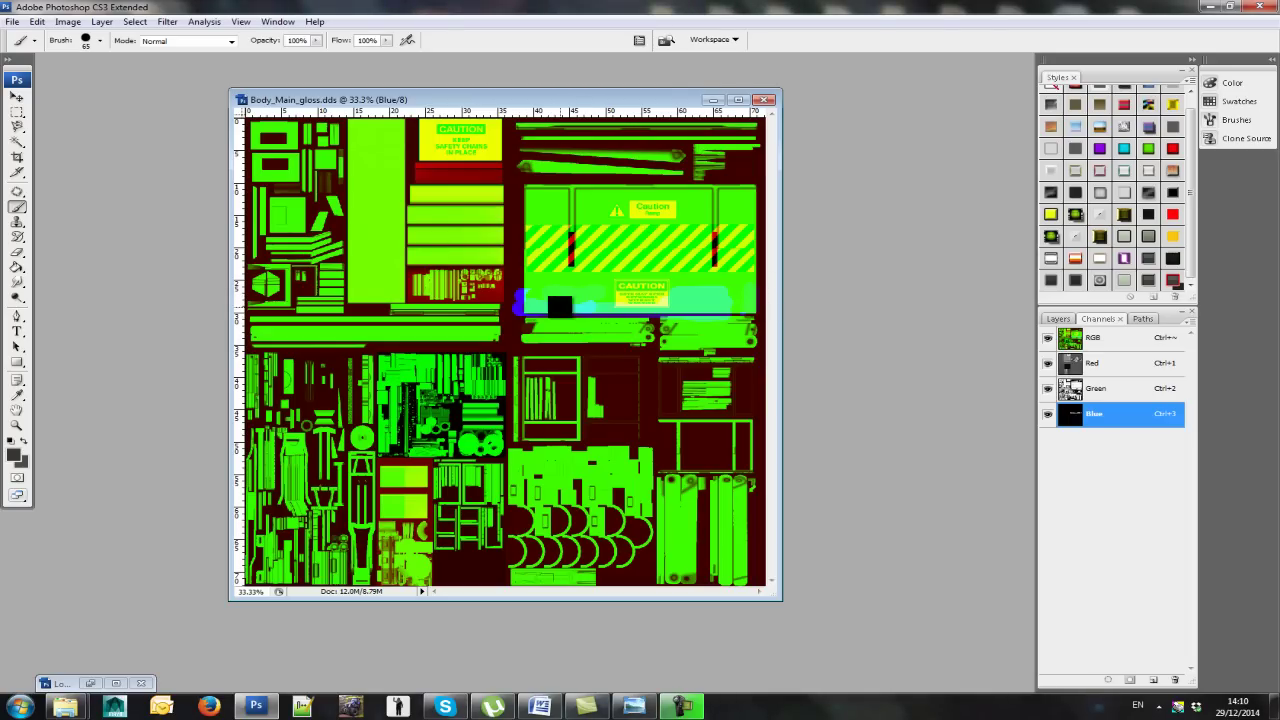
click(14, 455)
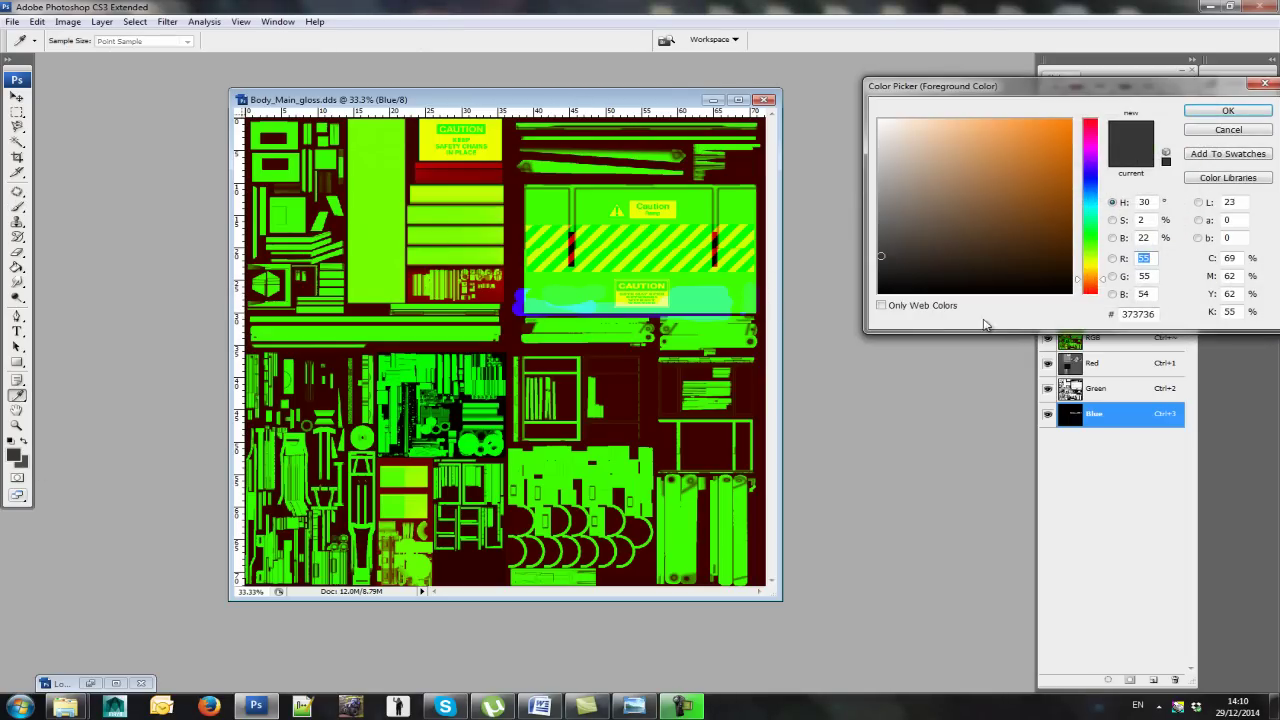
click(881, 291)
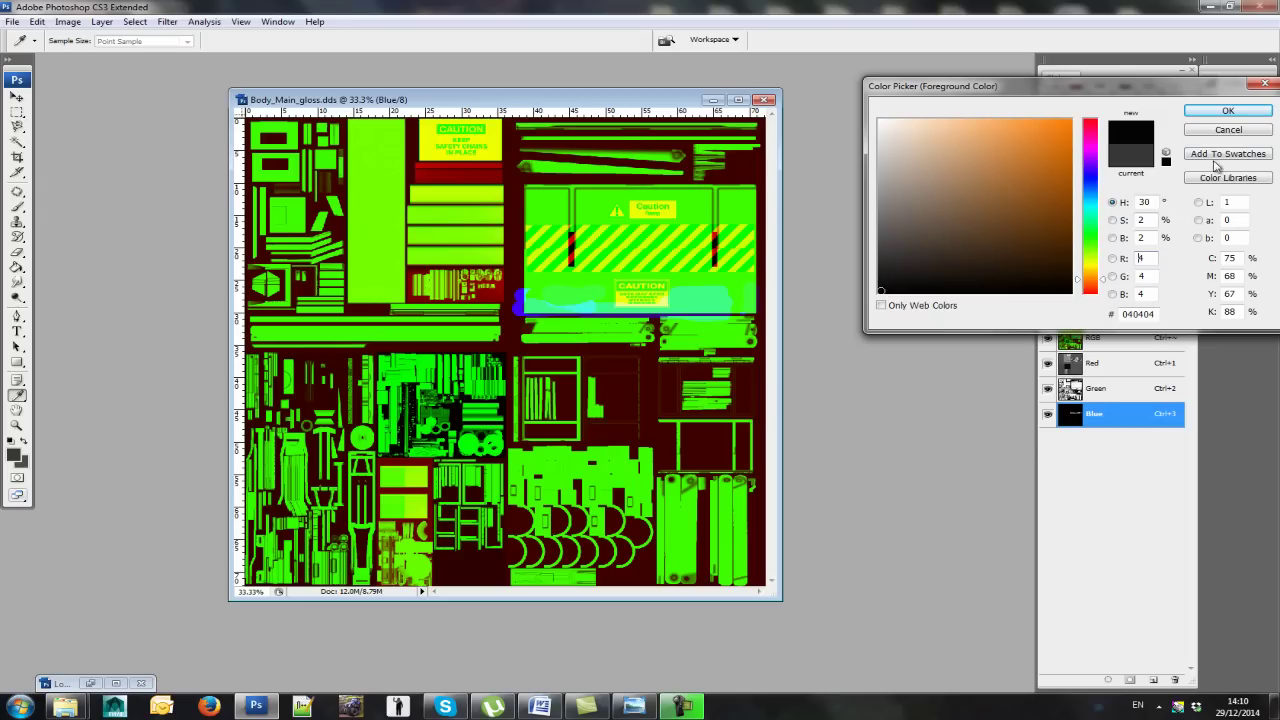
click(1228, 110)
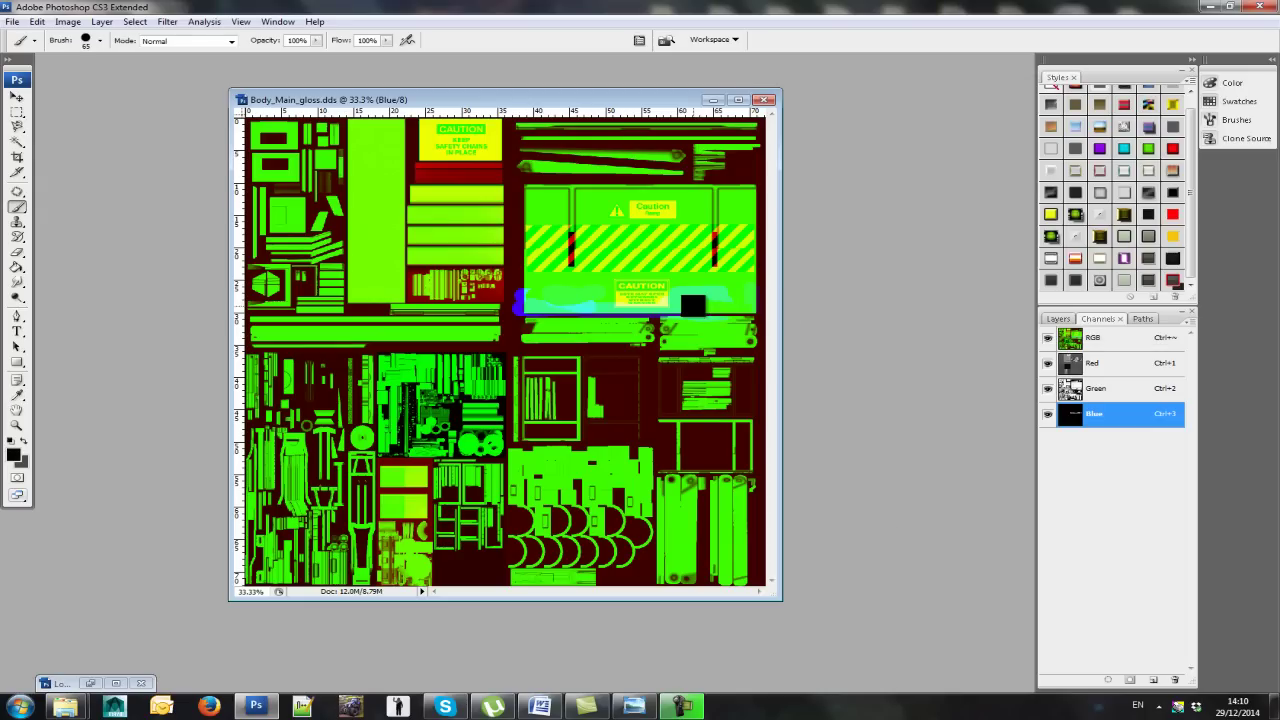
drag(529, 303, 595, 293)
drag(672, 286, 729, 291)
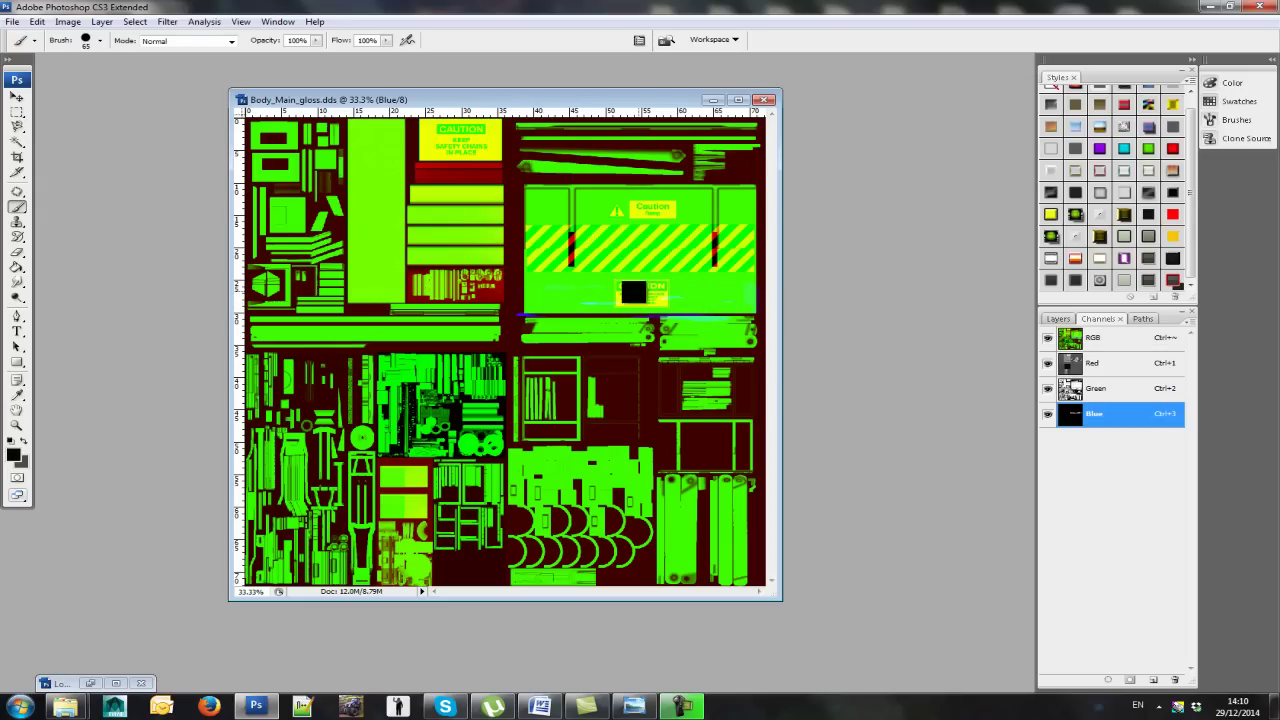
mouse_move(529, 313)
mouse_down()
mouse_move(726, 321)
mouse_move(746, 285)
mouse_move(686, 292)
mouse_up()
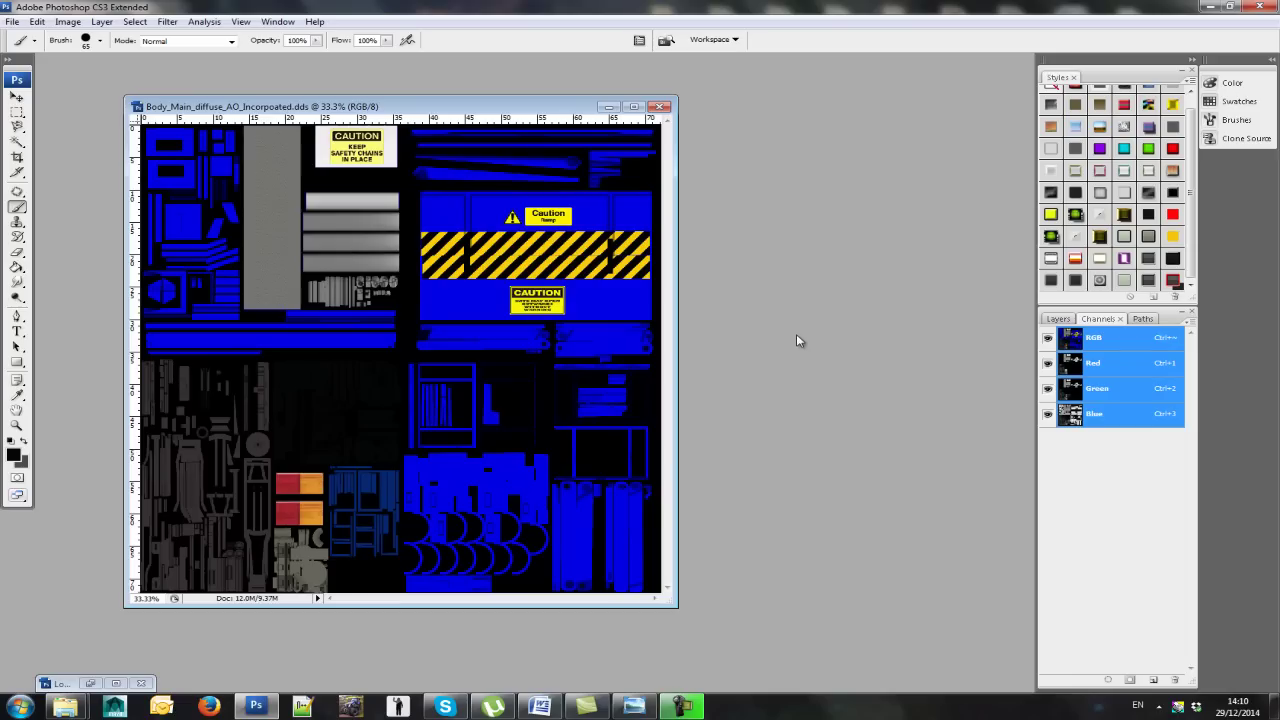
Step: Move the Body_Main_diffuse_AO_Incorporated.dds window left, undoing a test brush dab
drag(474, 108, 524, 94)
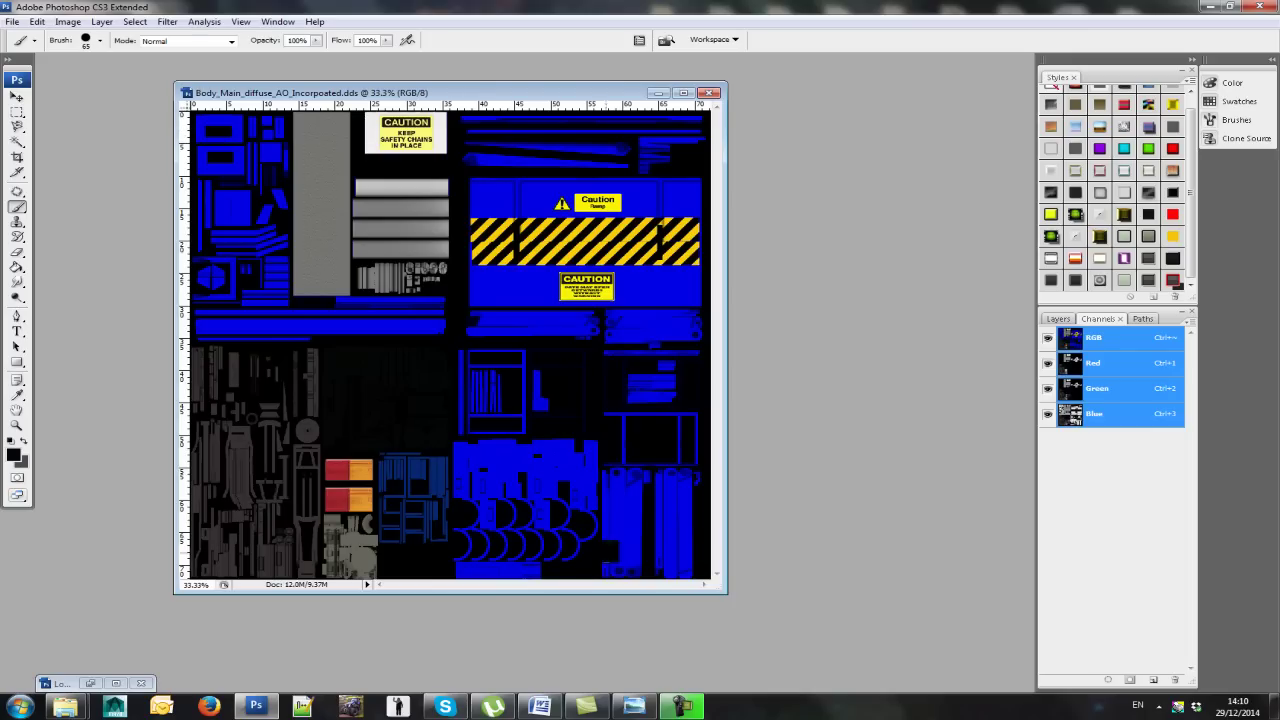
click(536, 312)
key(ctrl+z)
drag(518, 100, 448, 103)
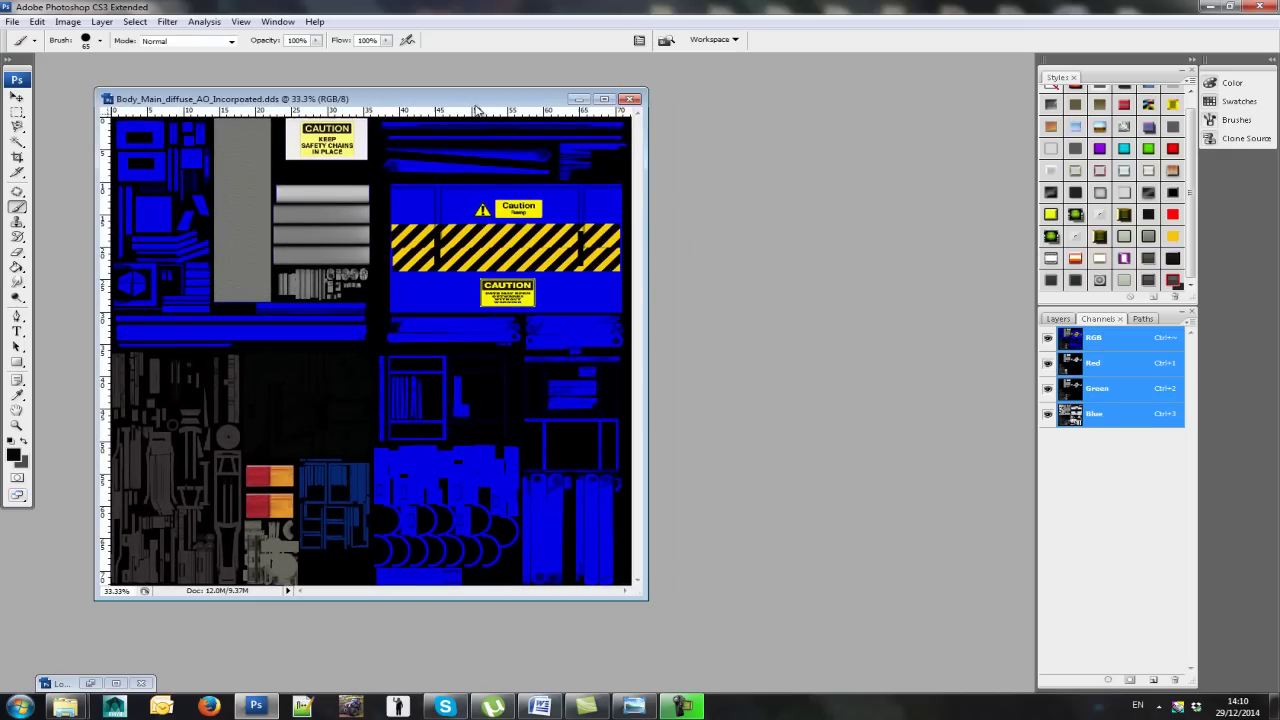
Step: Convert the diffuse texture to Grayscale, discarding colour, then back to RGB Color
click(68, 21)
mouse_move(80, 36)
click(252, 53)
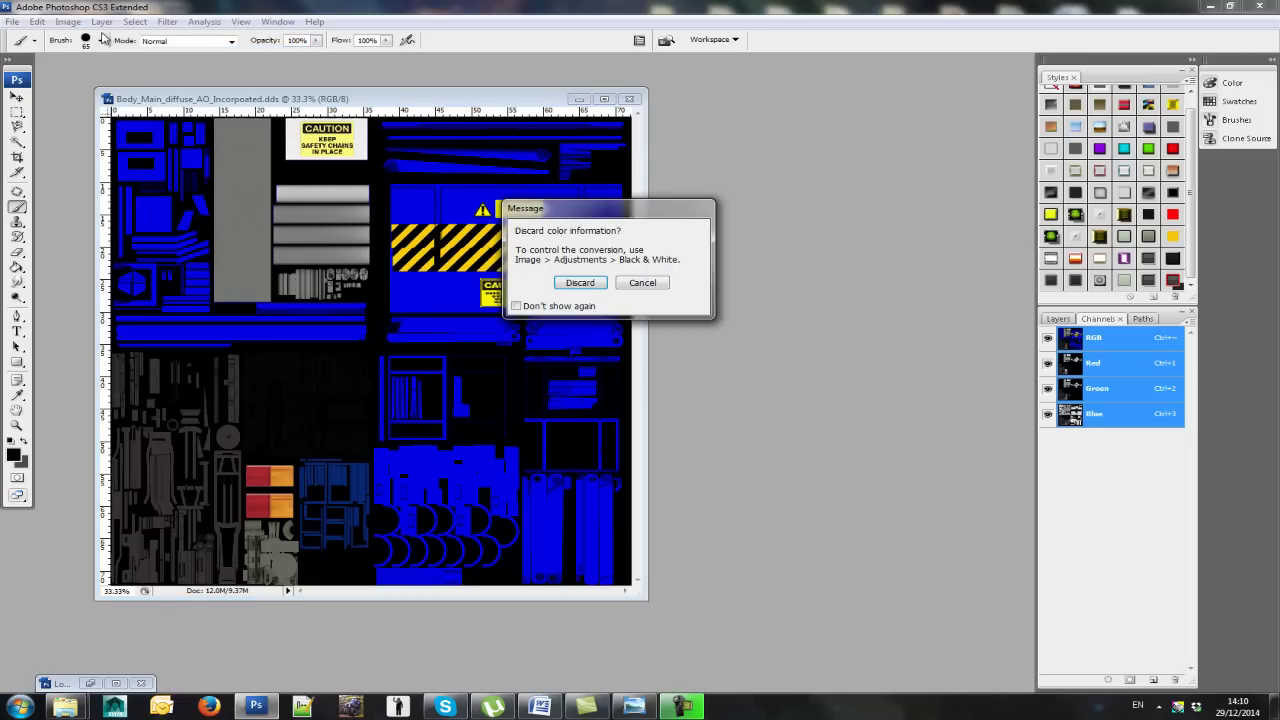
click(580, 283)
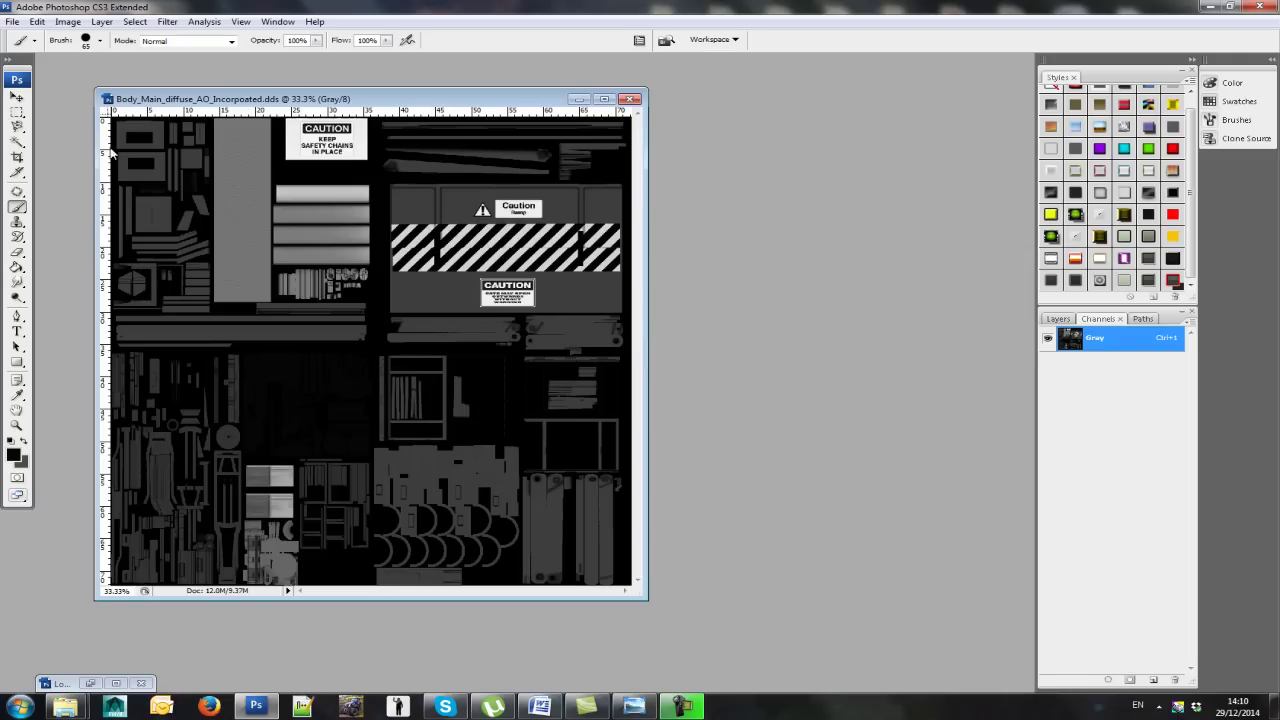
click(68, 21)
mouse_move(105, 37)
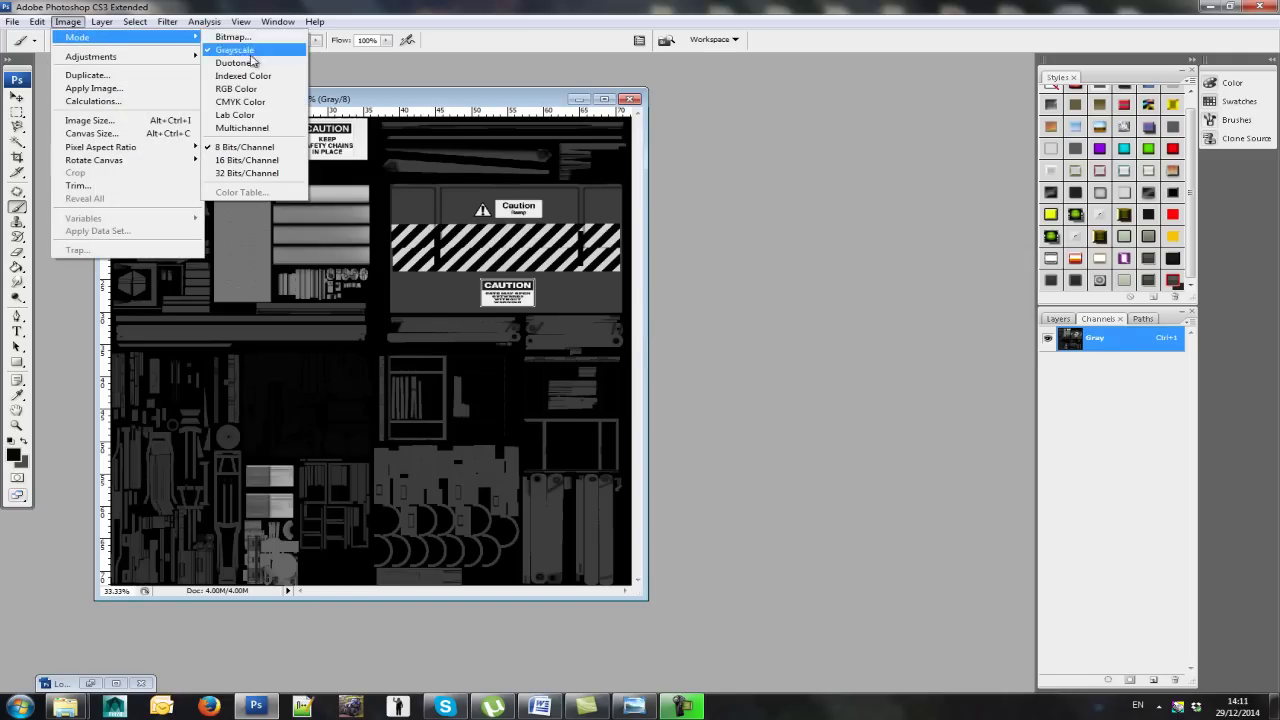
click(240, 89)
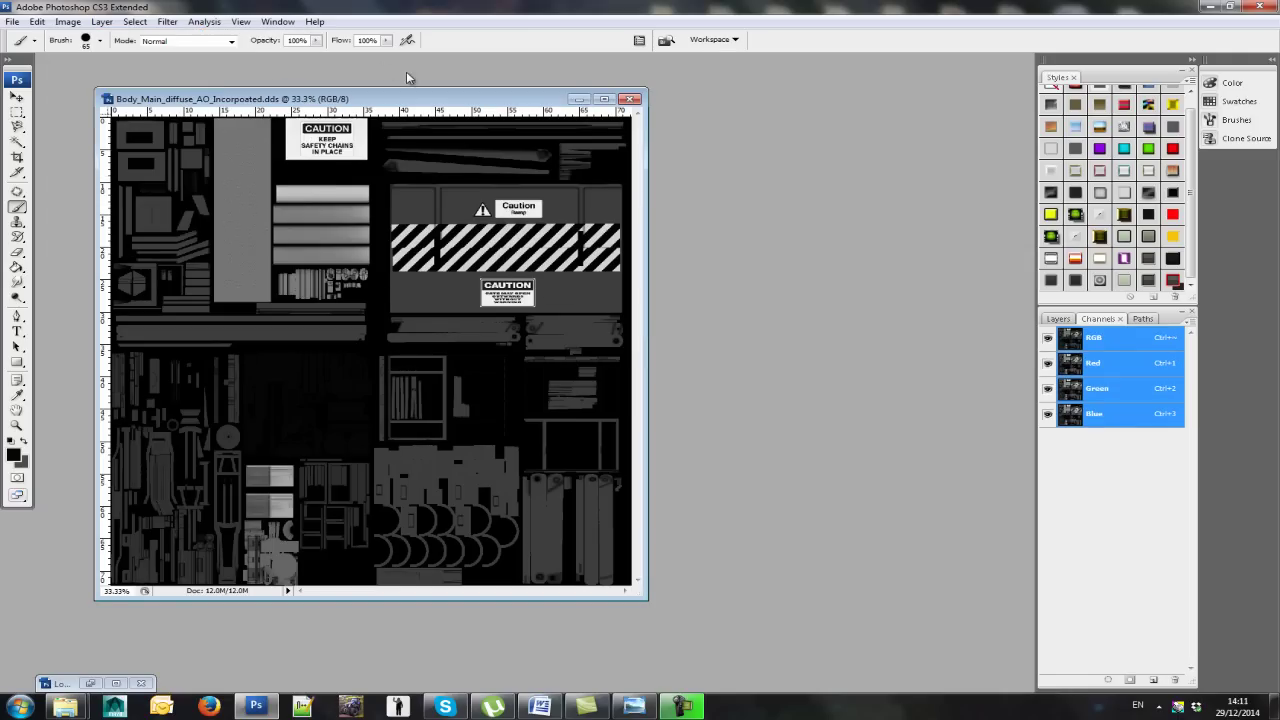
drag(430, 100, 467, 104)
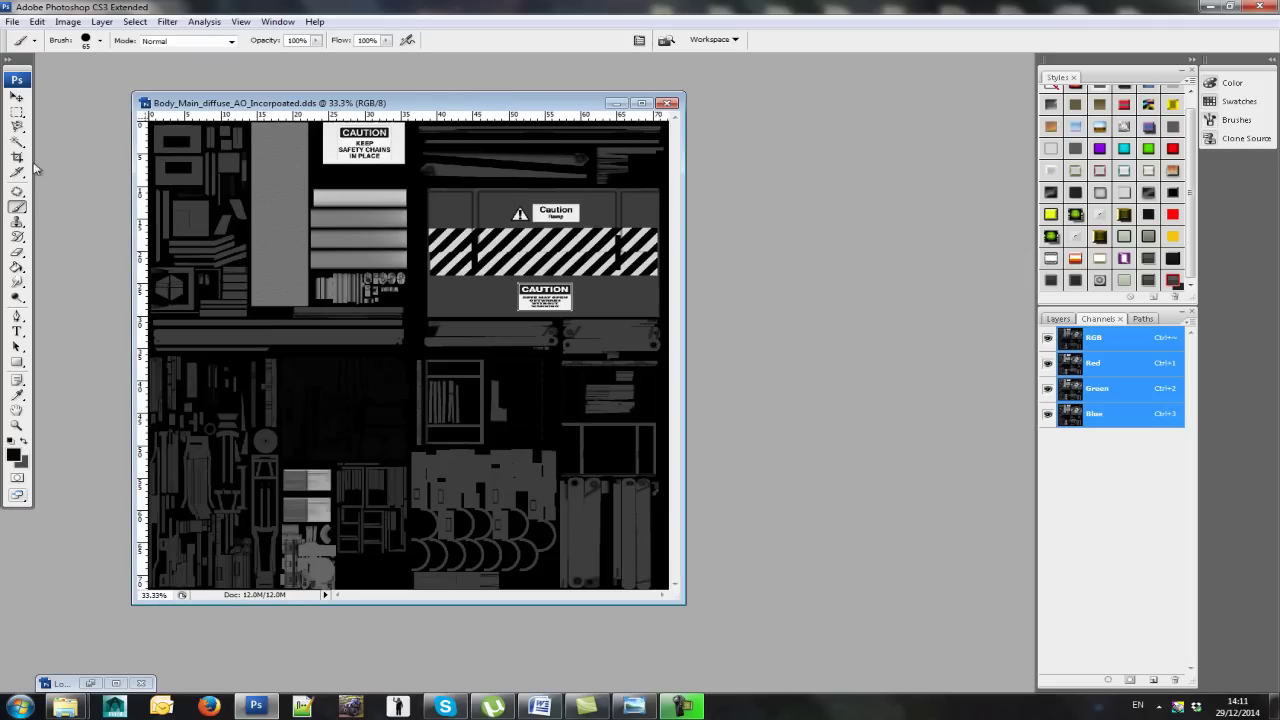
Step: Save the image as Body_Main_gloss.dds, replacing the existing file
click(12, 21)
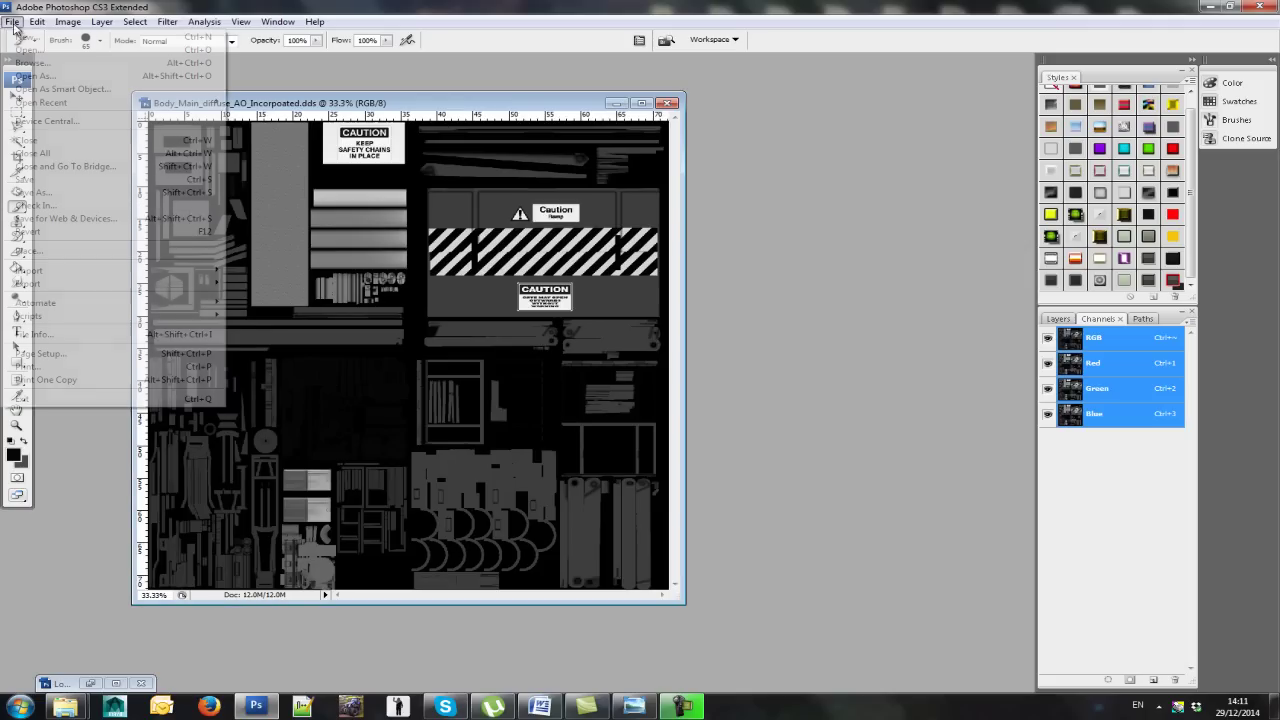
click(50, 200)
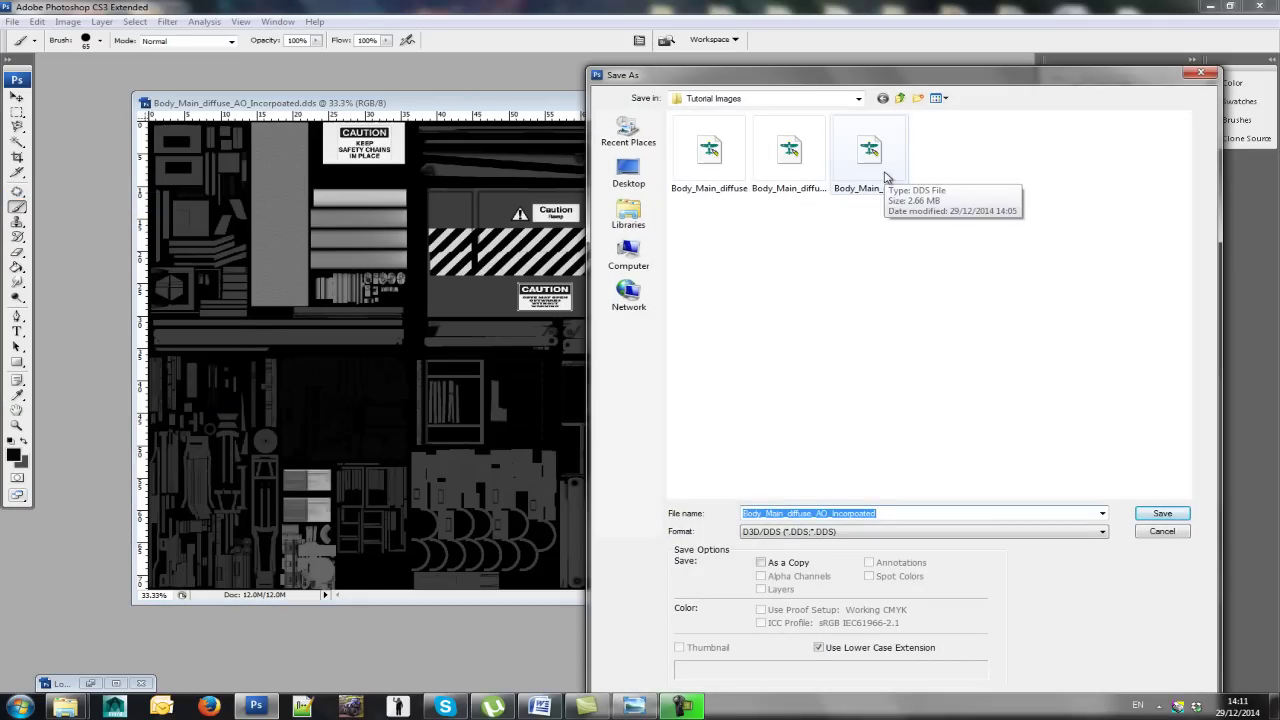
double_click(884, 177)
click(686, 360)
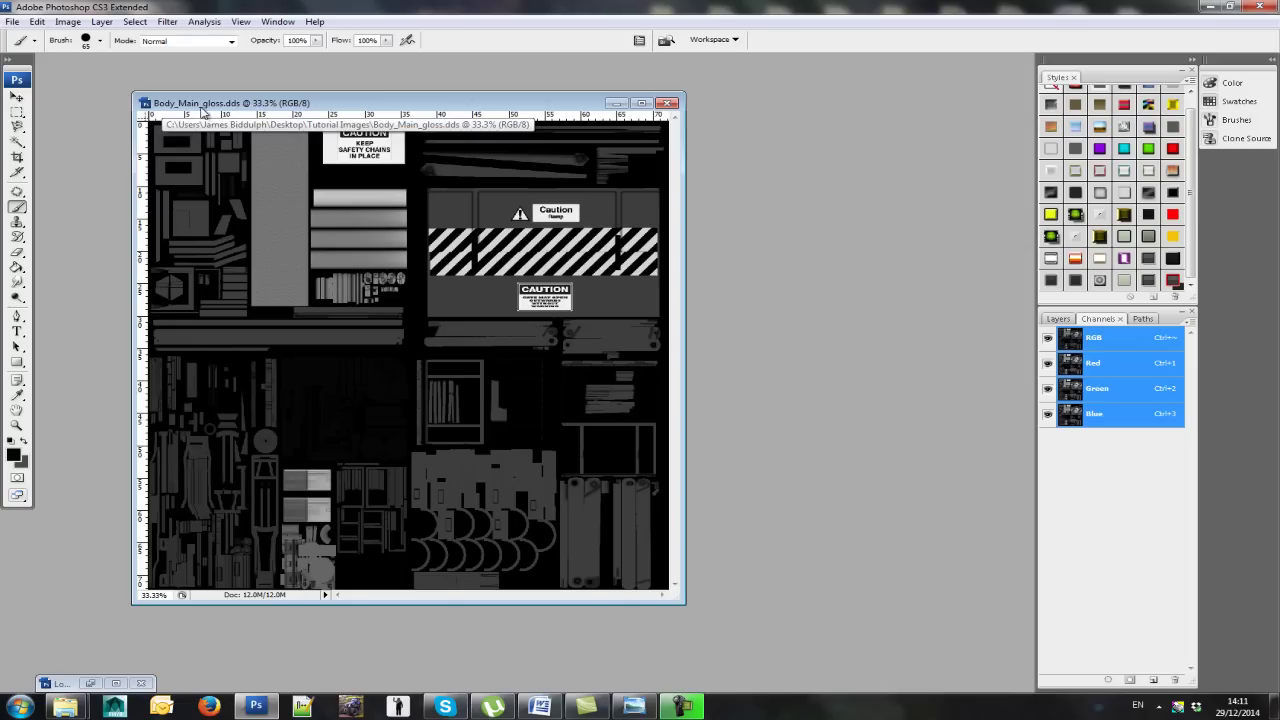
Step: Open Body_Main_diffuse_AO_Incorporated and copy the entire image
drag(221, 108, 403, 137)
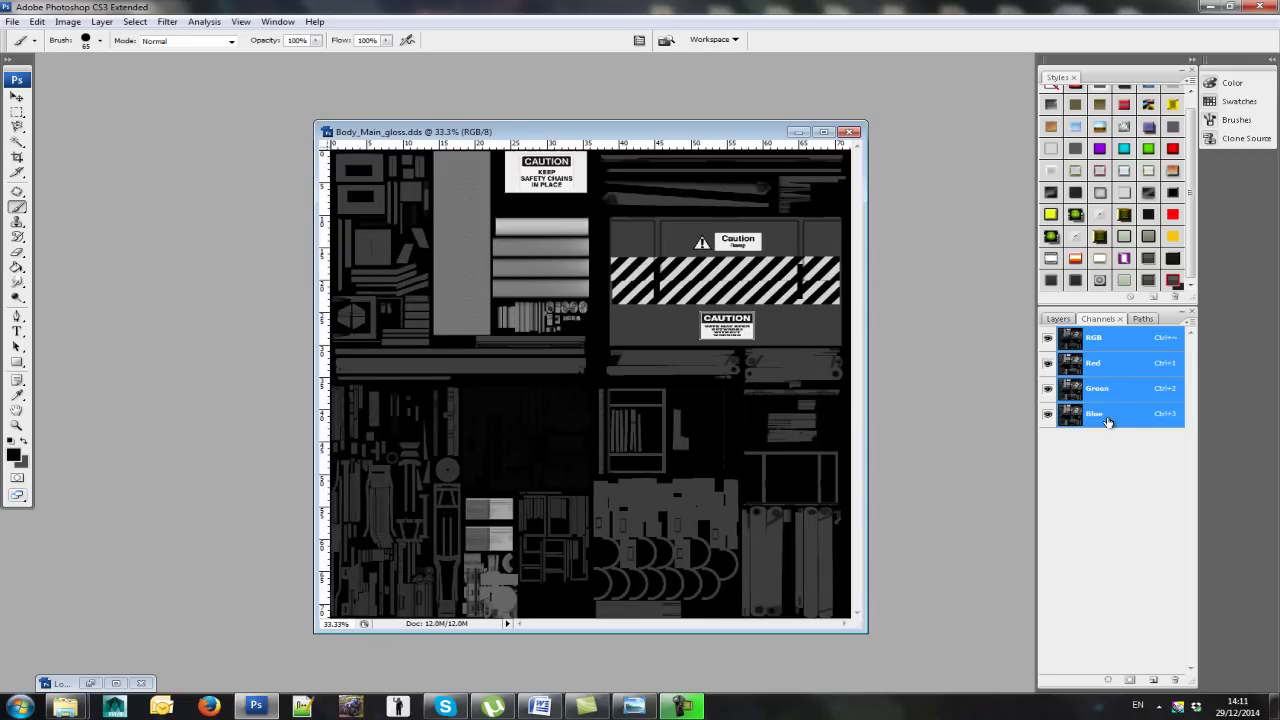
click(12, 21)
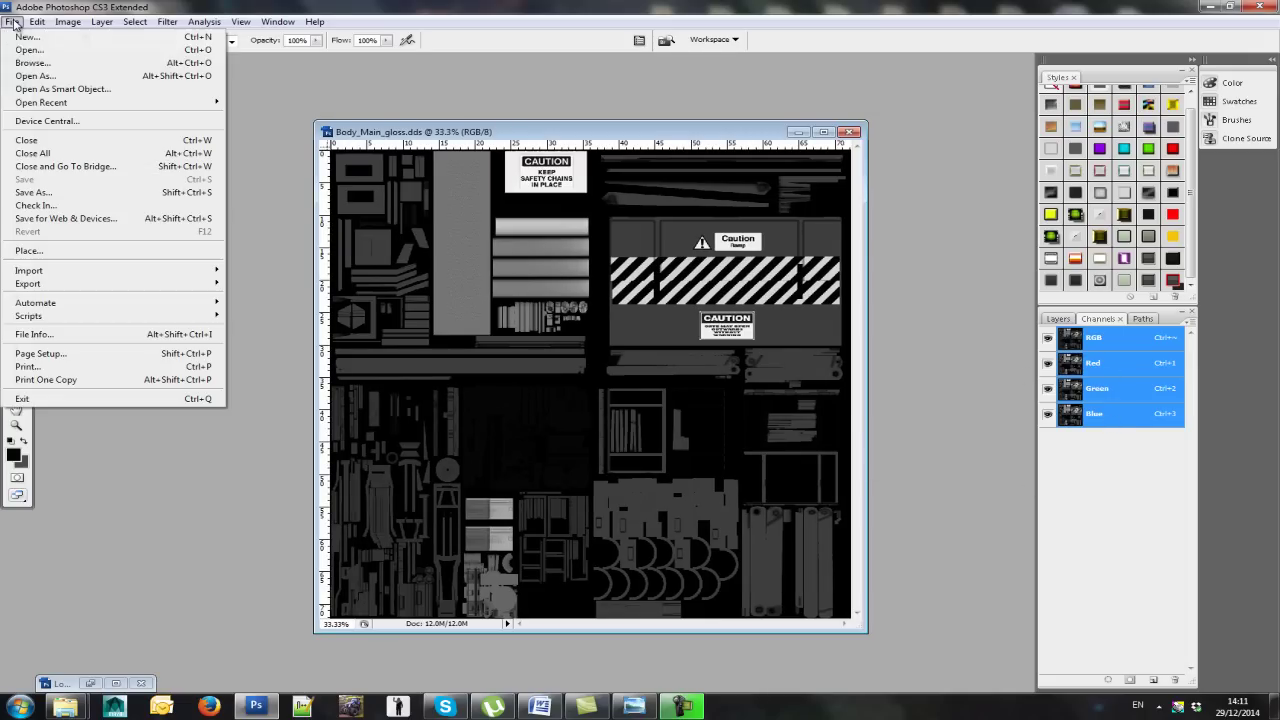
click(35, 51)
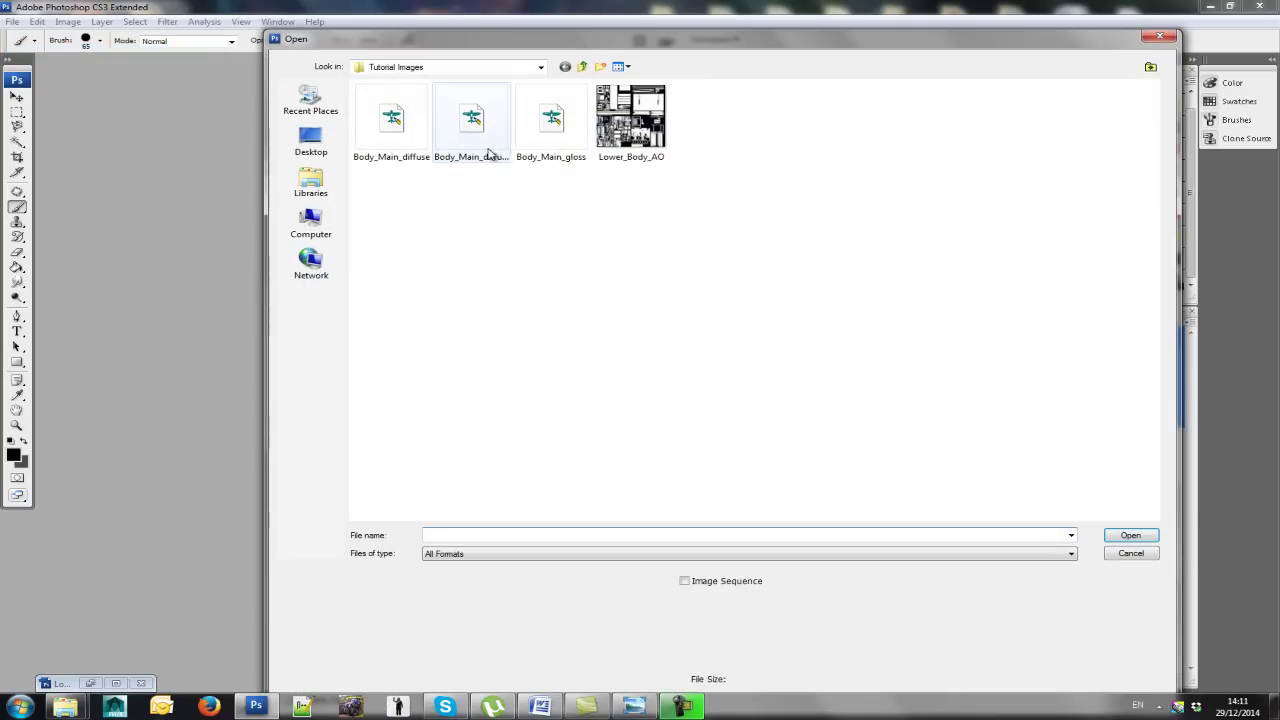
double_click(460, 137)
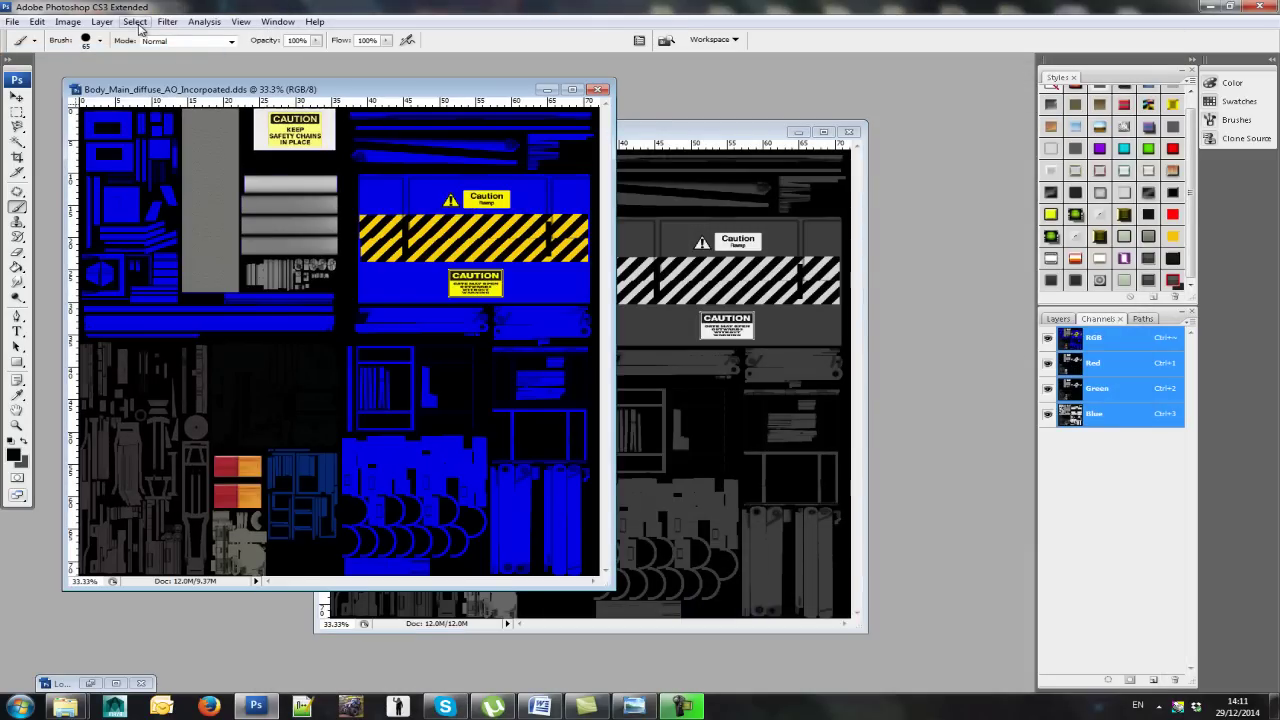
click(135, 21)
click(152, 42)
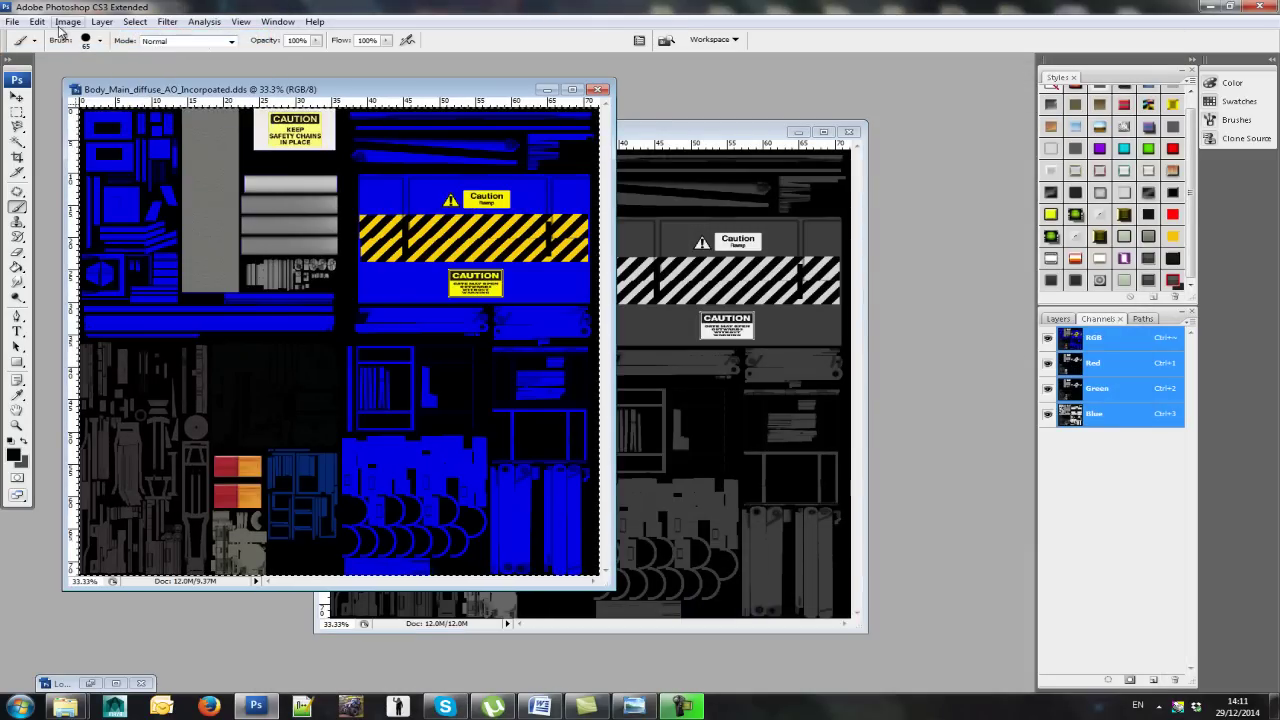
click(36, 21)
click(60, 115)
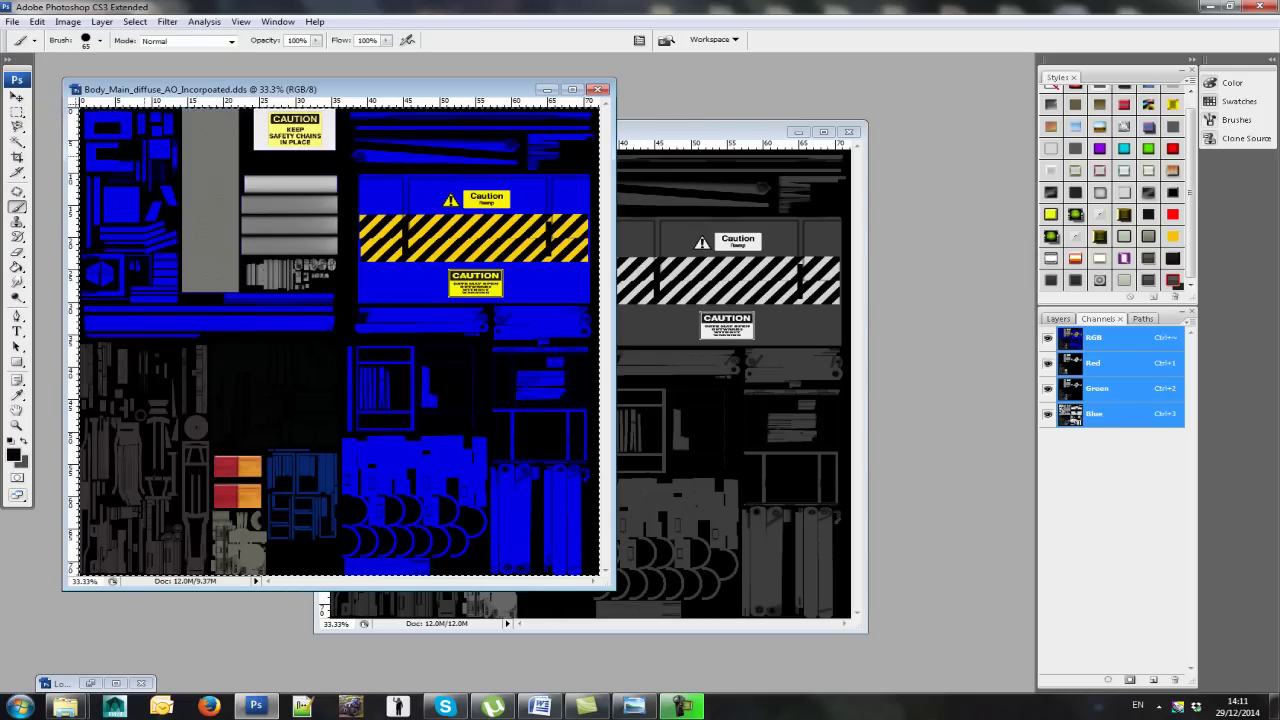
Step: Paste the diffuse image into the Green channel of Body_Main_gloss.dds
click(622, 136)
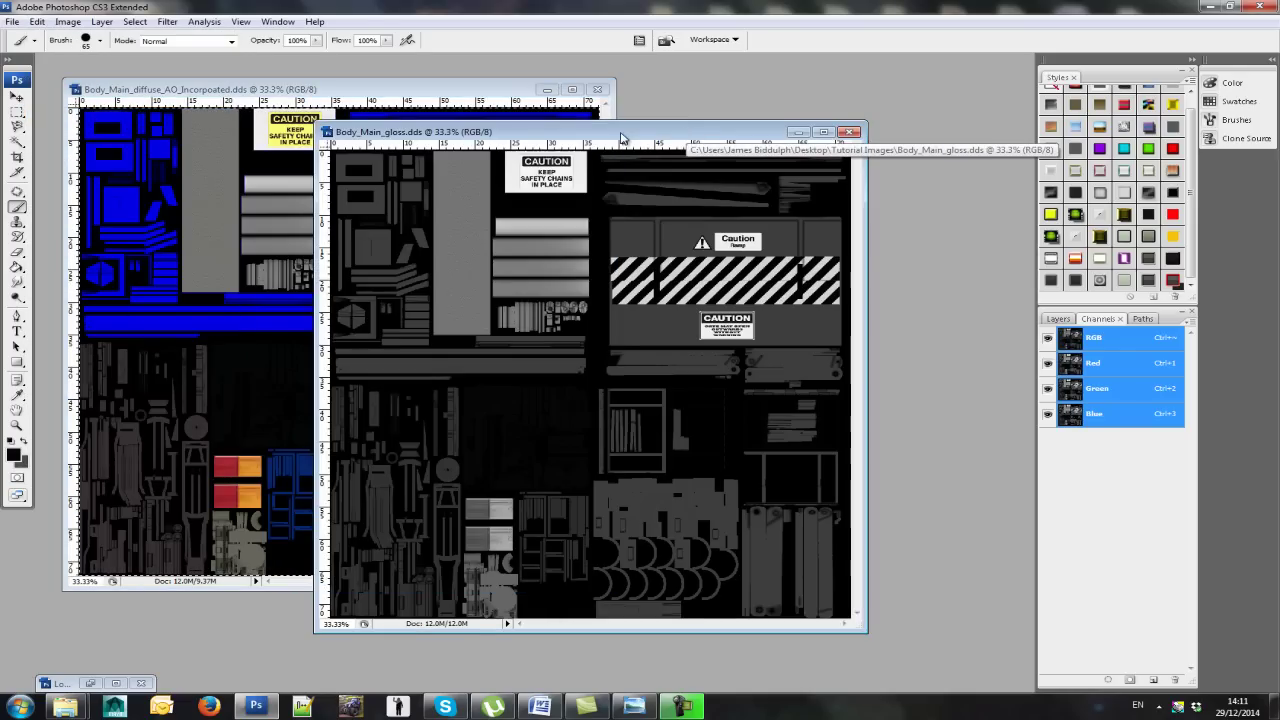
drag(622, 136, 524, 92)
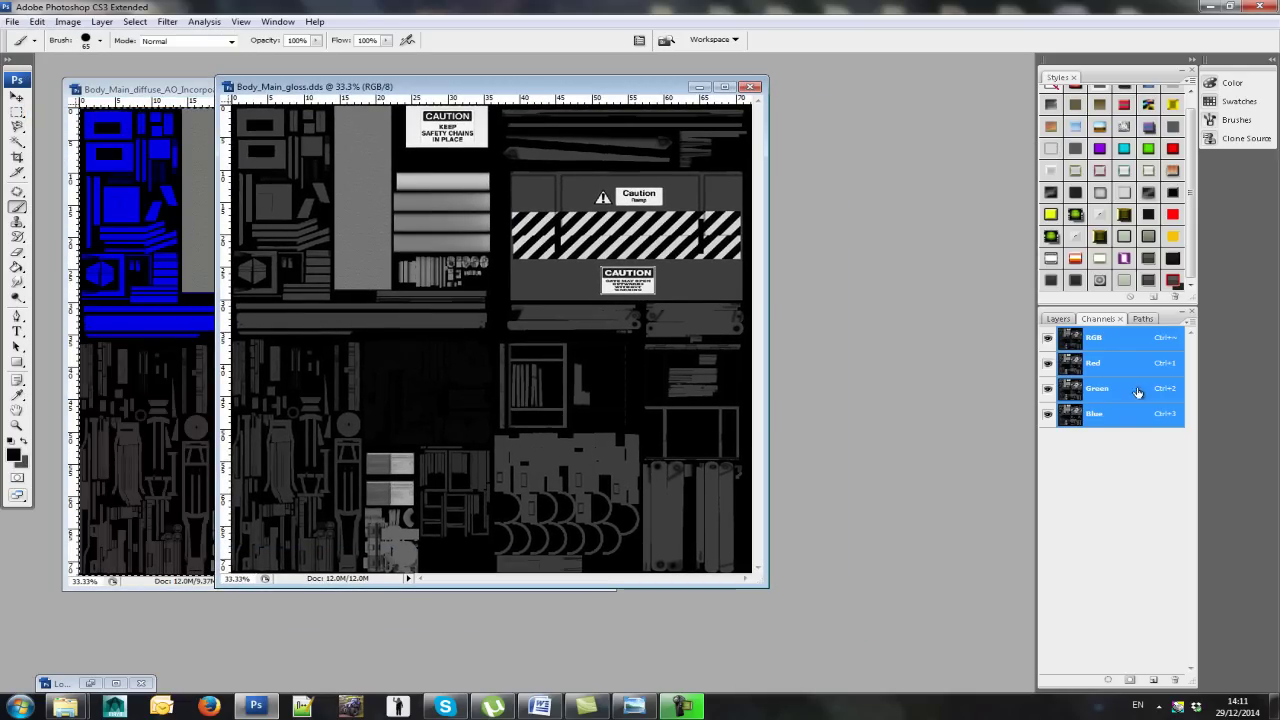
click(1097, 389)
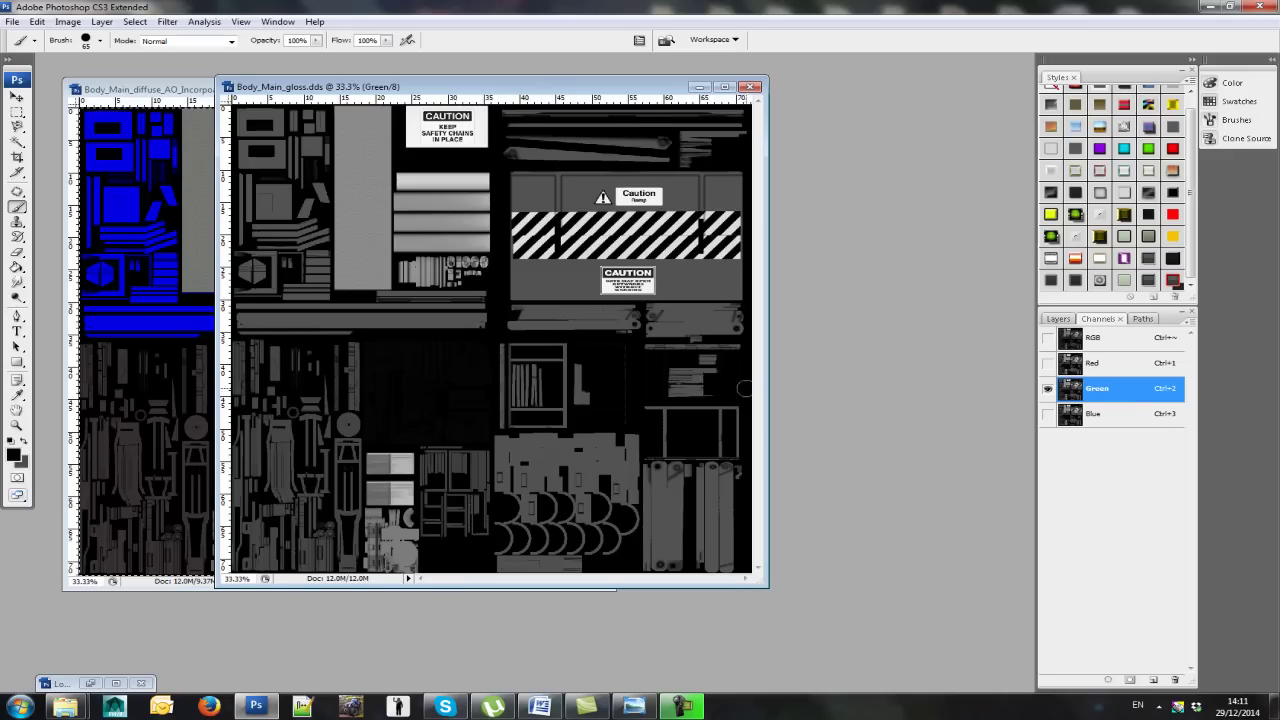
click(36, 22)
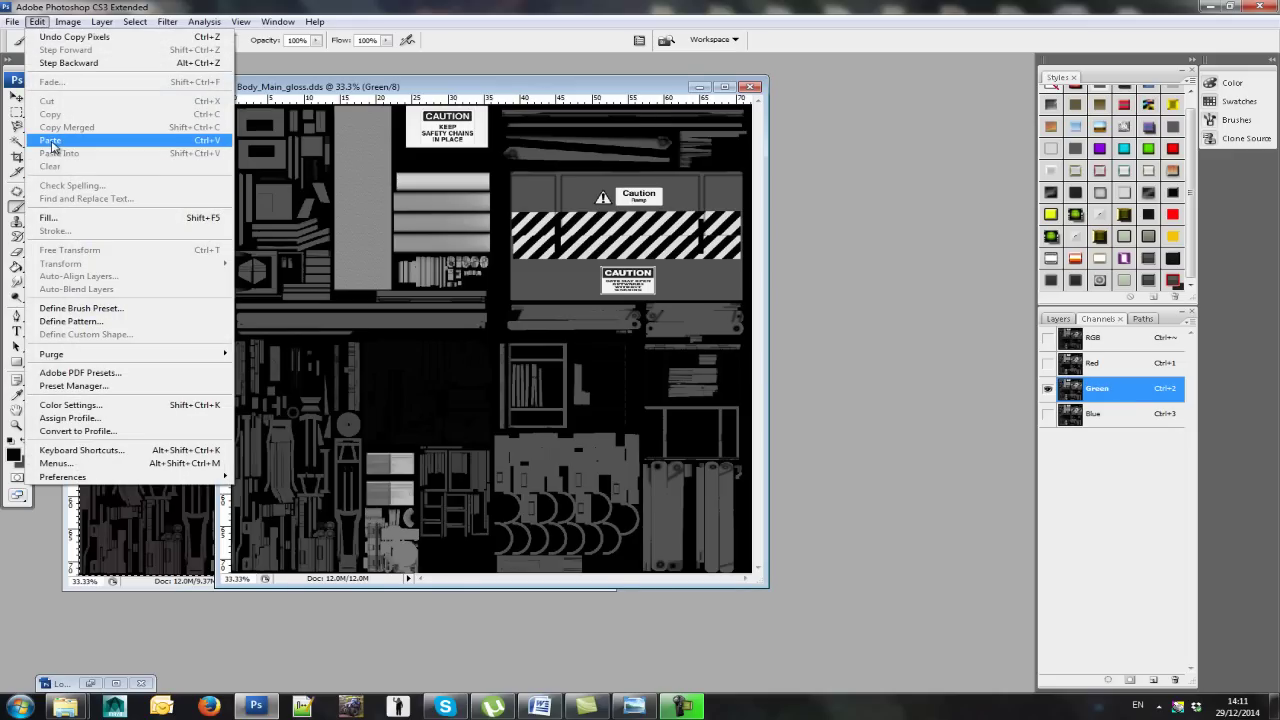
click(52, 141)
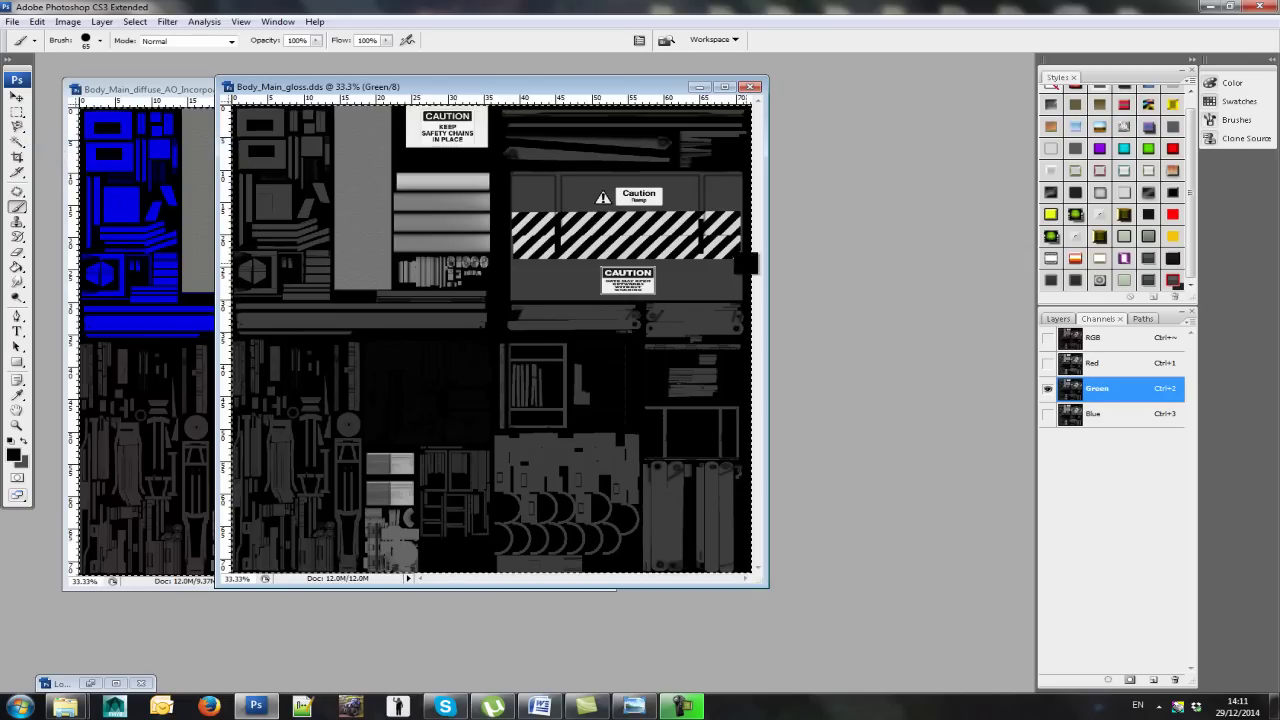
Step: Shift the gloss window aside and back, bringing the diffuse texture to the front
drag(320, 86, 493, 123)
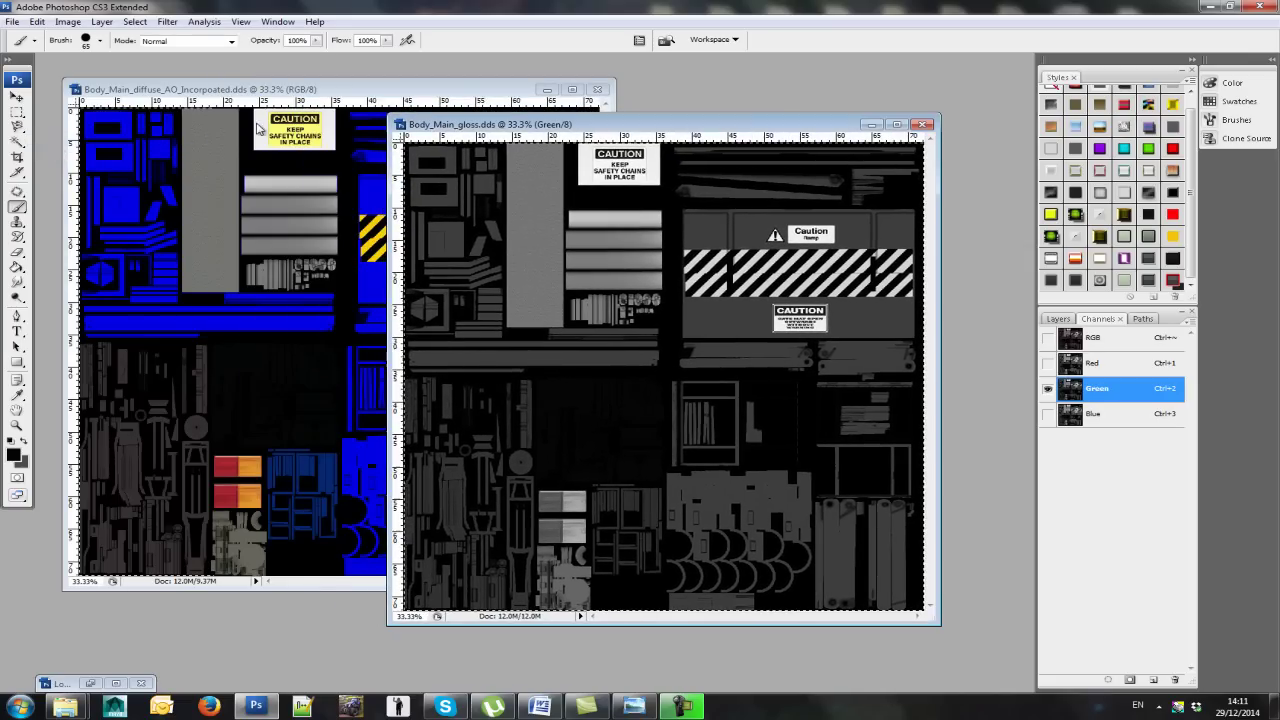
drag(692, 124, 555, 96)
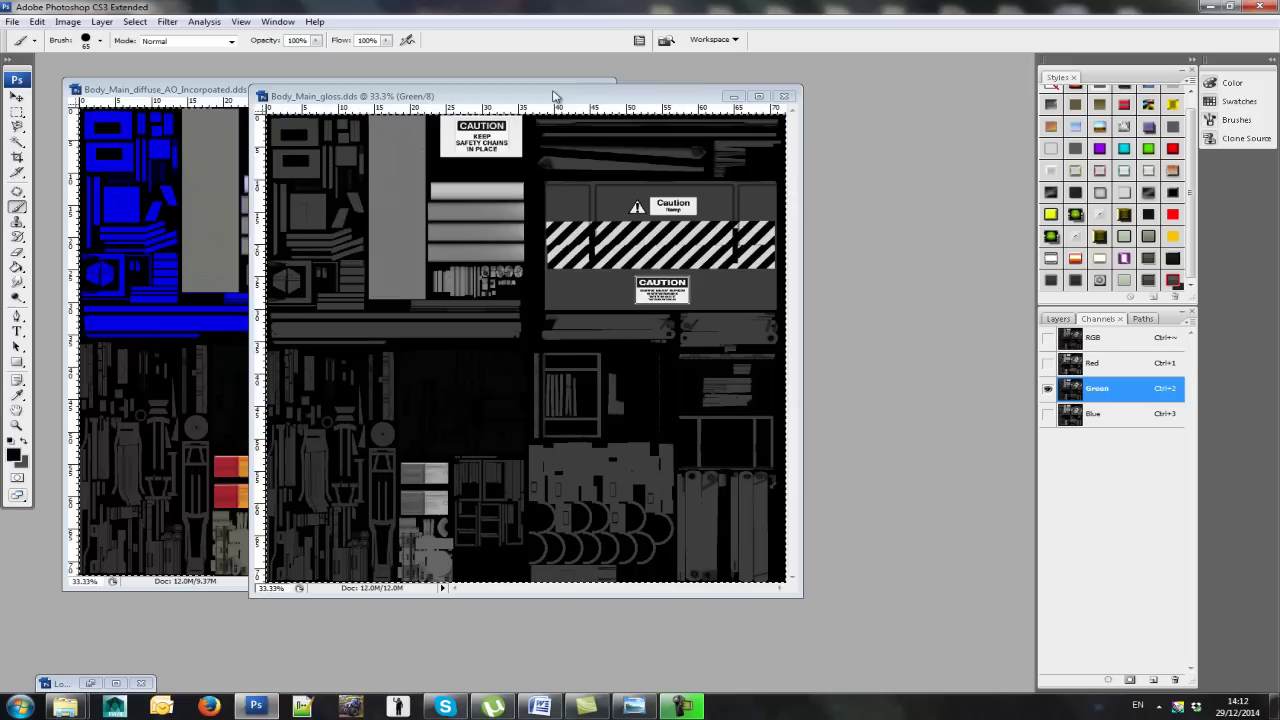
click(204, 91)
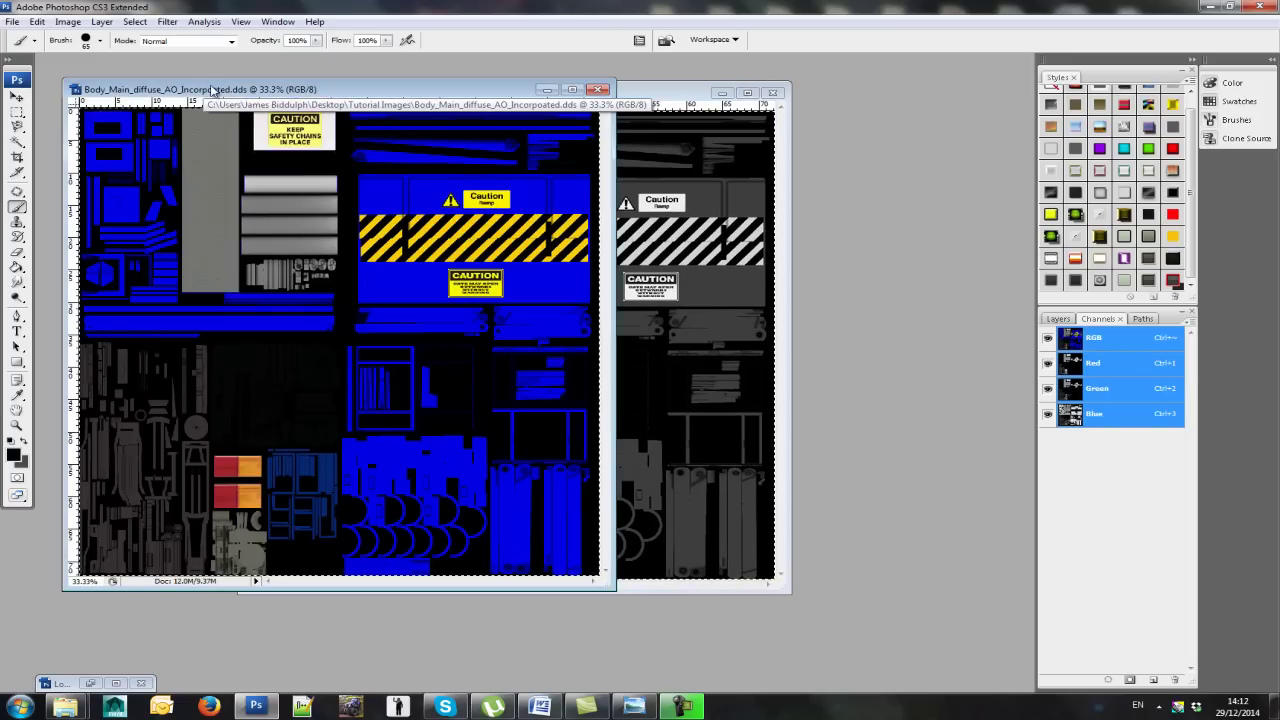
Step: Close the diffuse texture and raise the gloss Green channel's brightness by +150
click(598, 90)
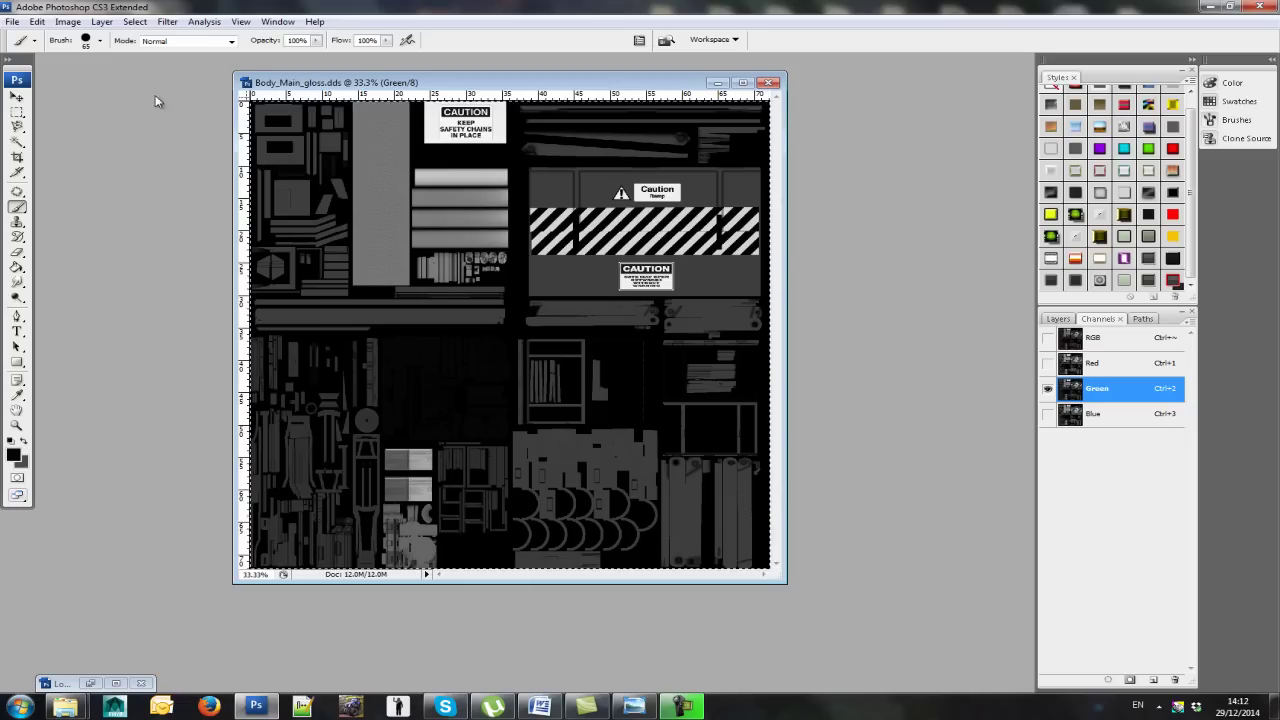
click(68, 21)
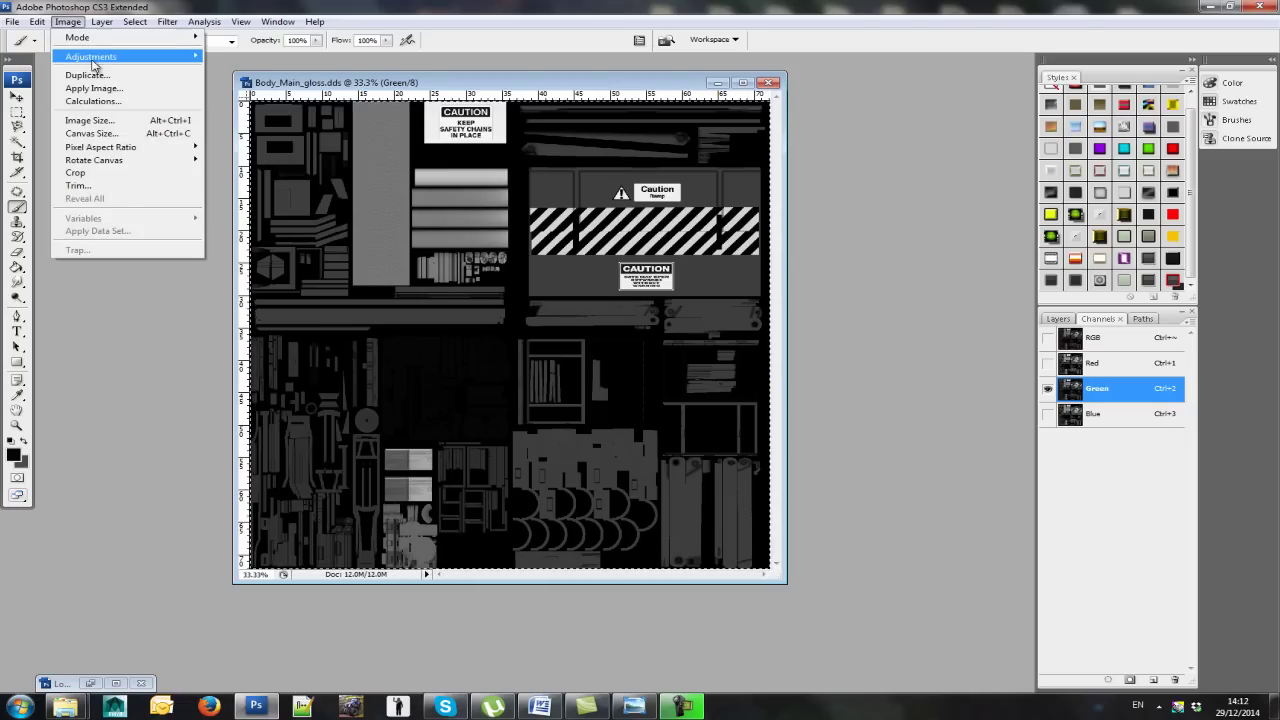
mouse_move(100, 57)
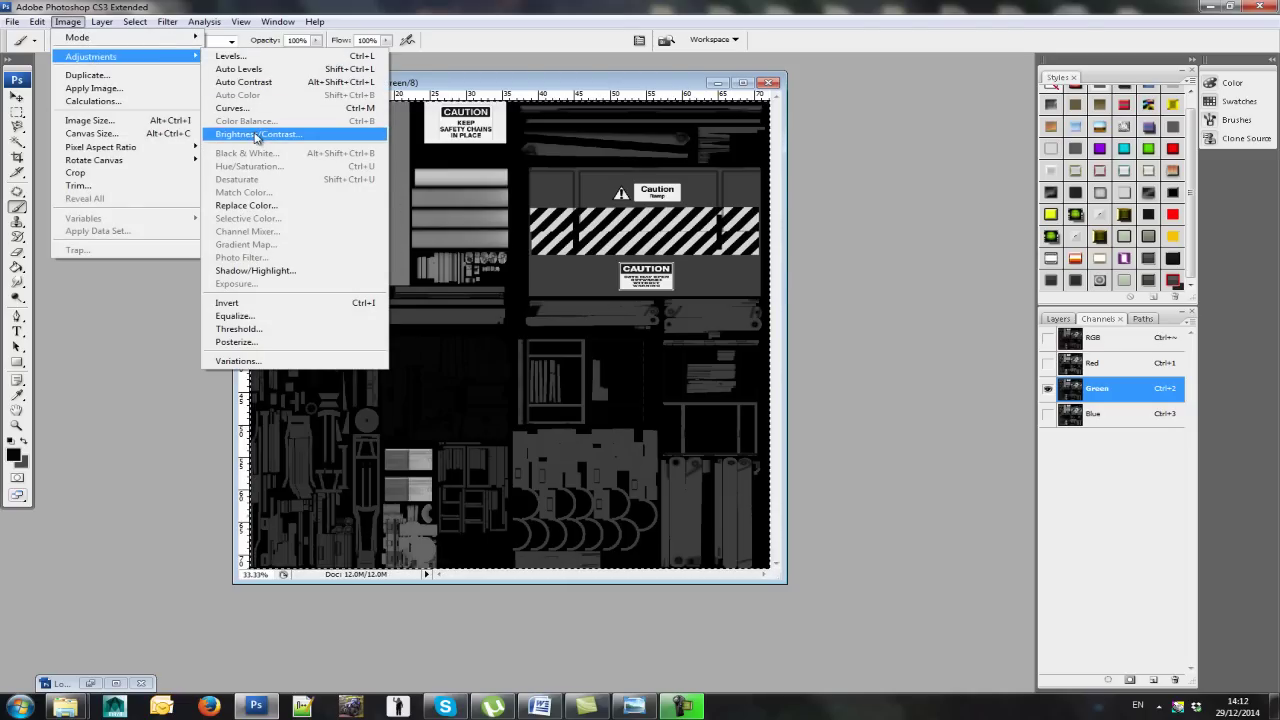
click(257, 135)
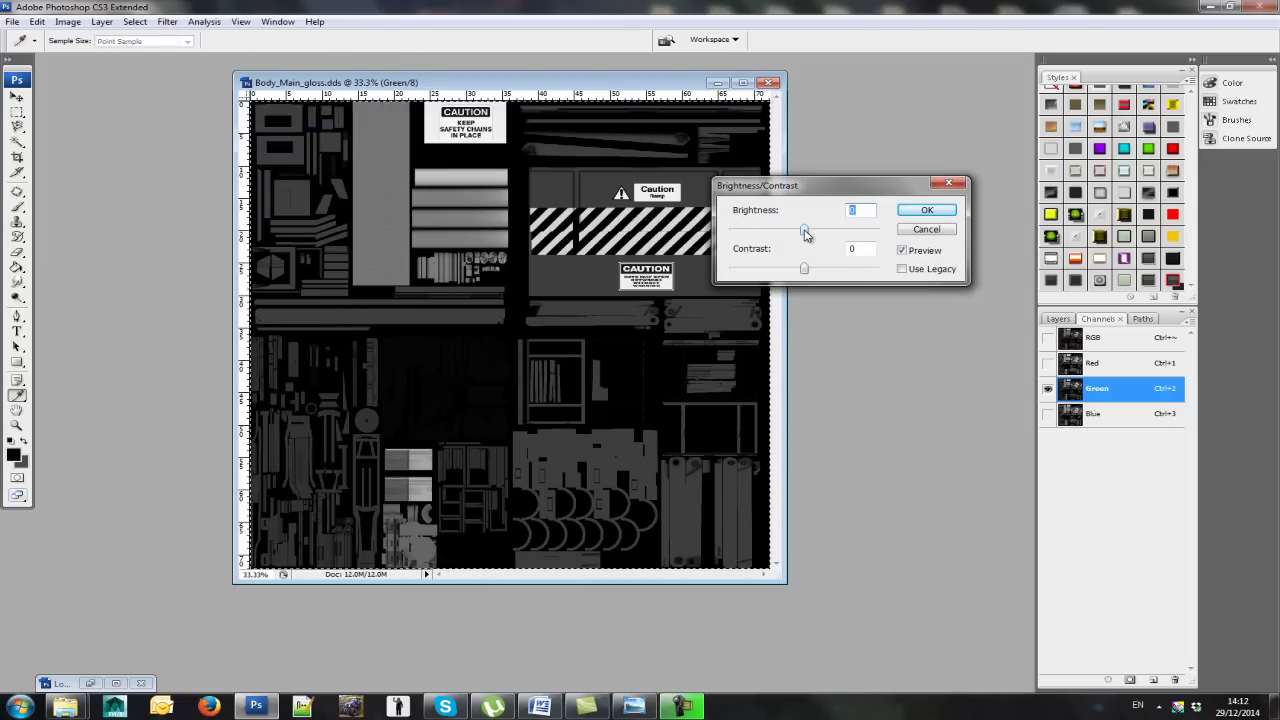
drag(806, 234, 889, 235)
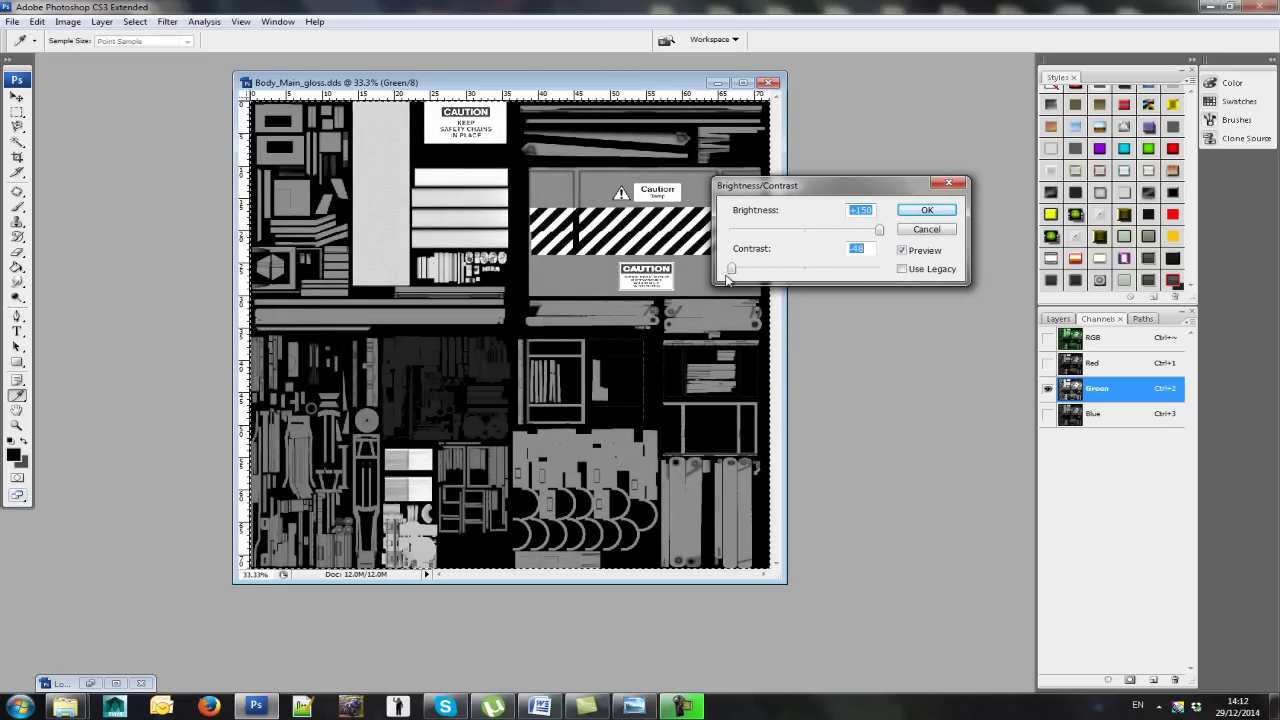
click(927, 210)
key(b)
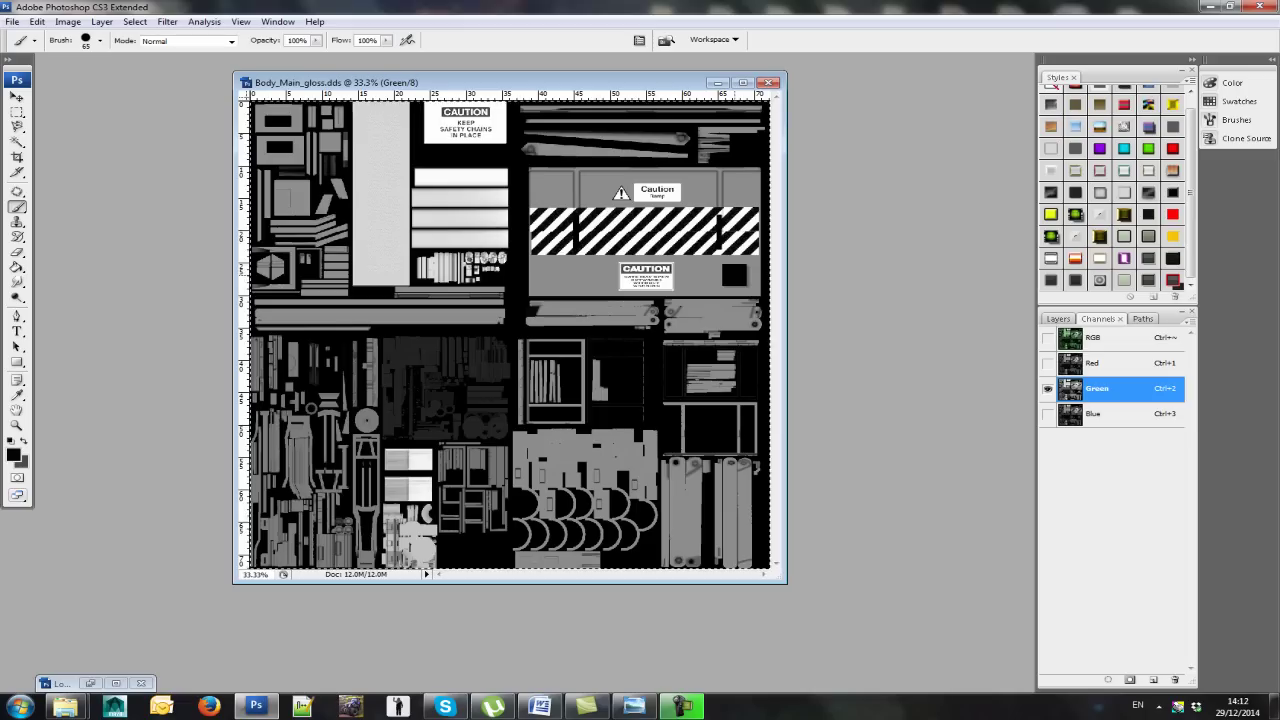
Step: Apply a second +150 brightness boost to the Green channel, then select the Blue channel
click(62, 21)
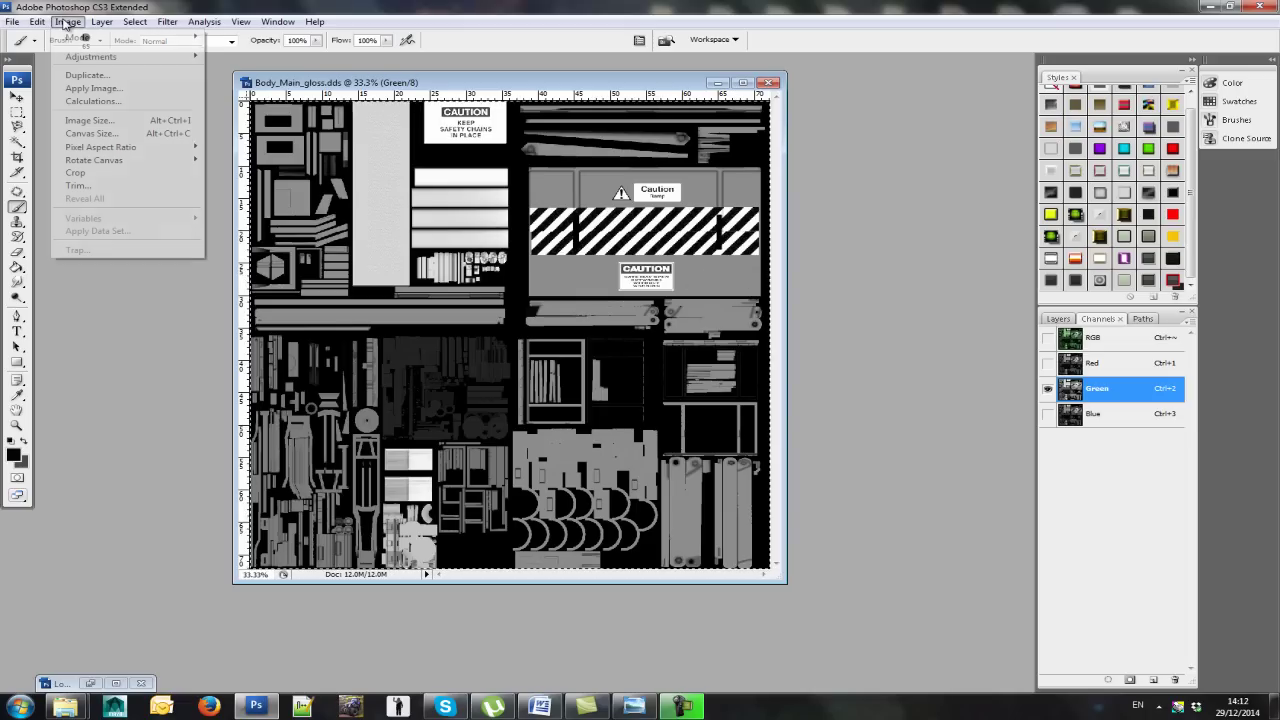
mouse_move(137, 62)
click(268, 135)
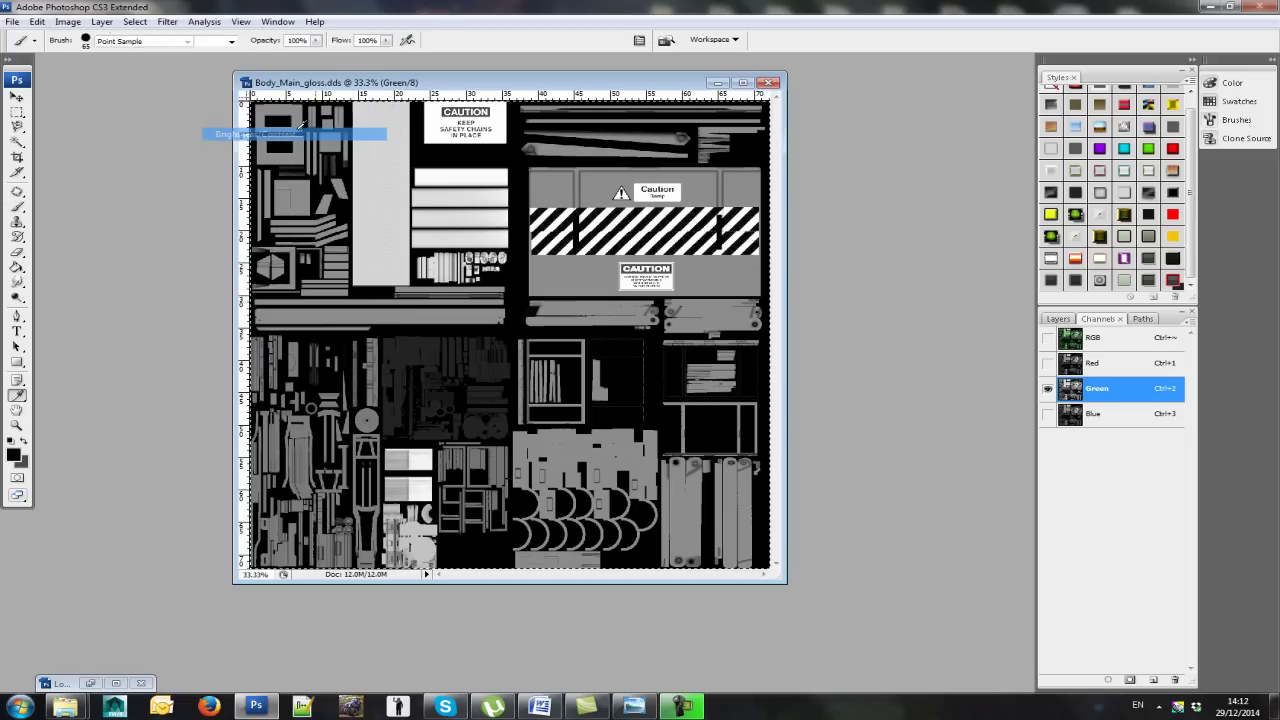
drag(806, 231, 889, 231)
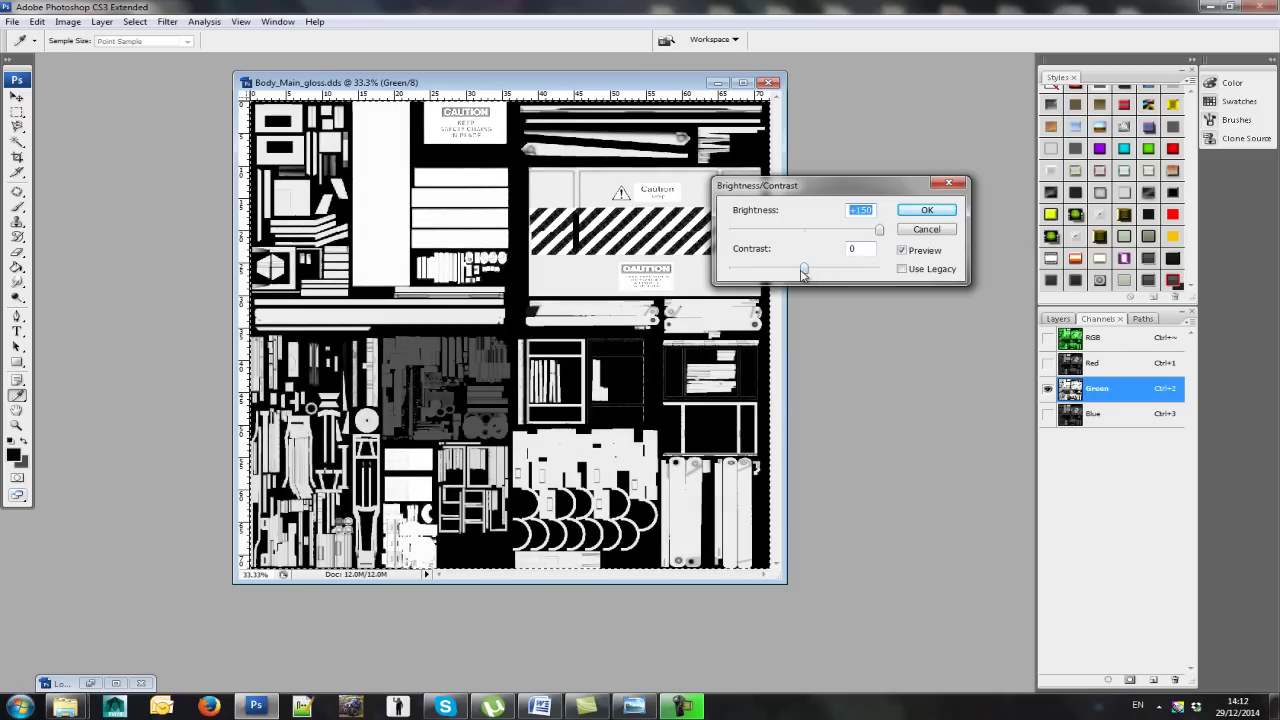
click(927, 211)
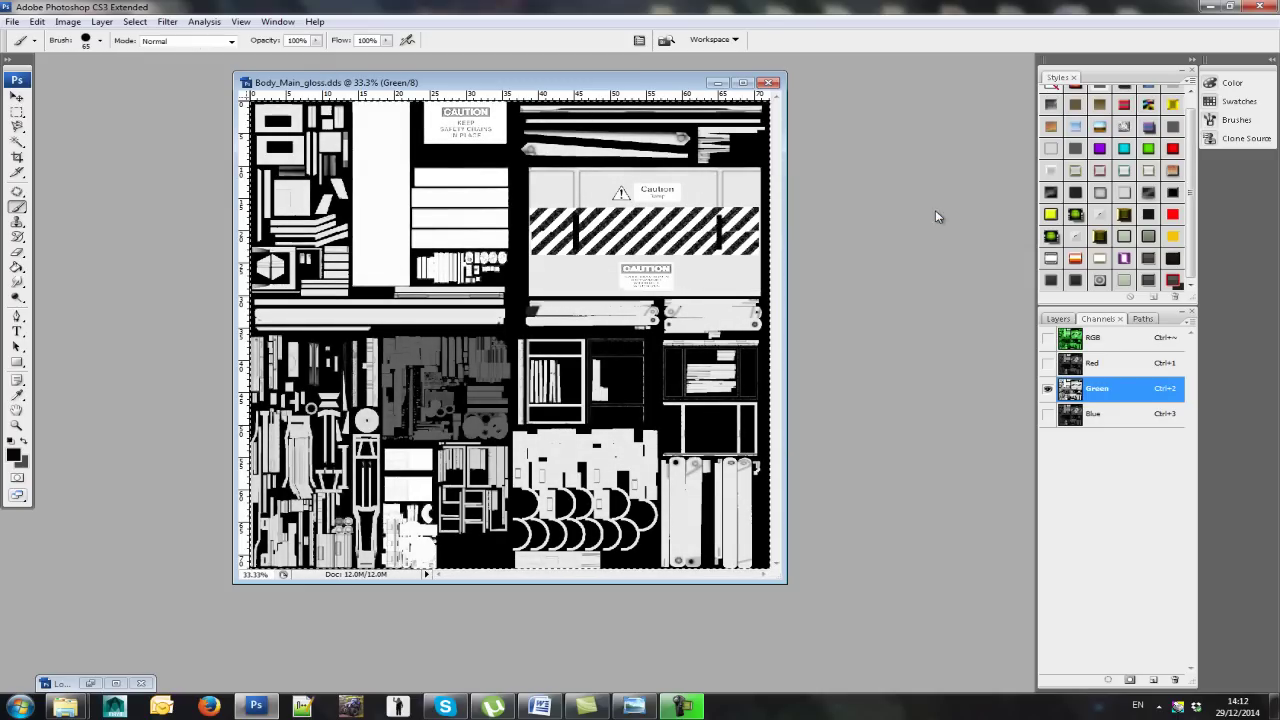
click(1108, 418)
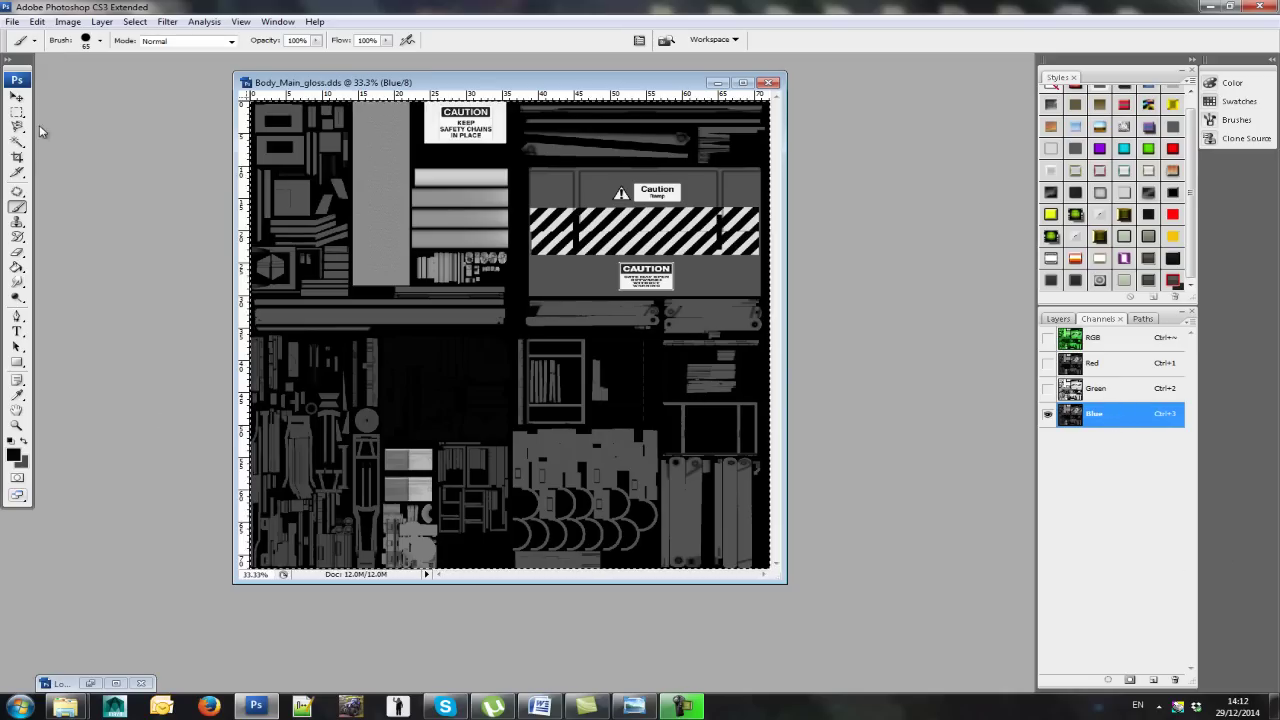
Step: Fill the Blue channel with black and show the Red and Green channels too
click(37, 21)
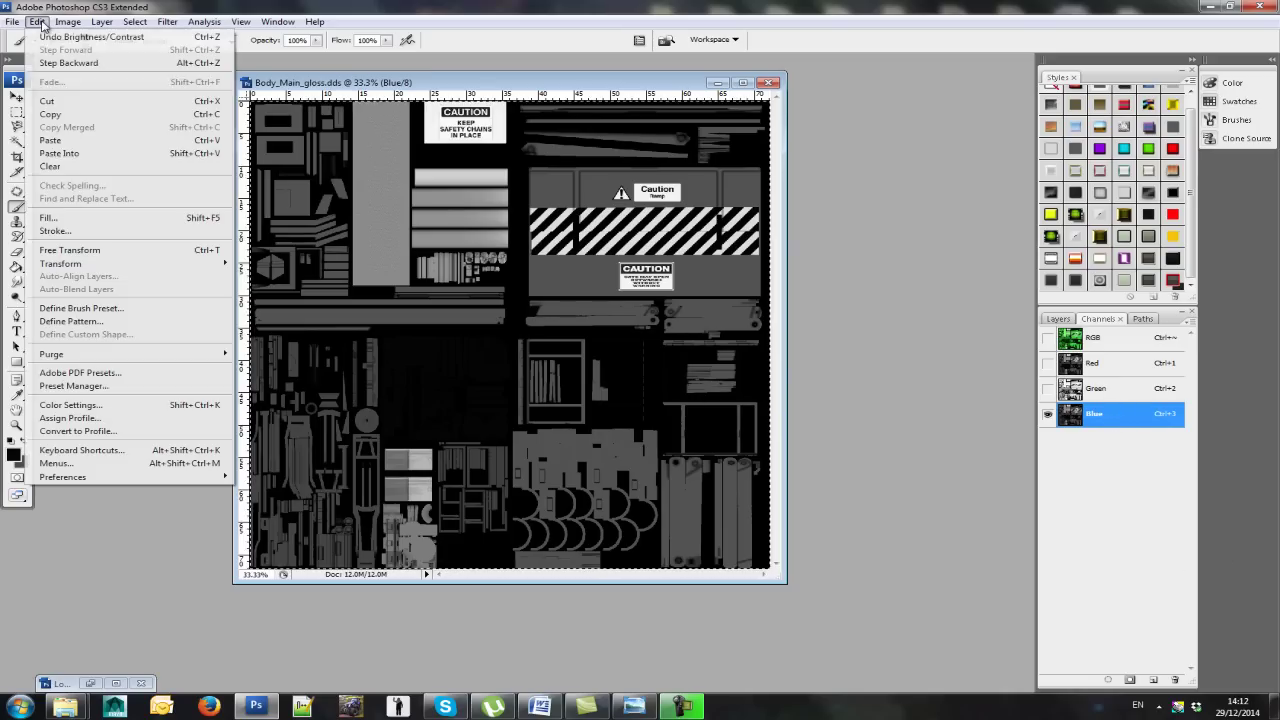
click(47, 220)
click(577, 220)
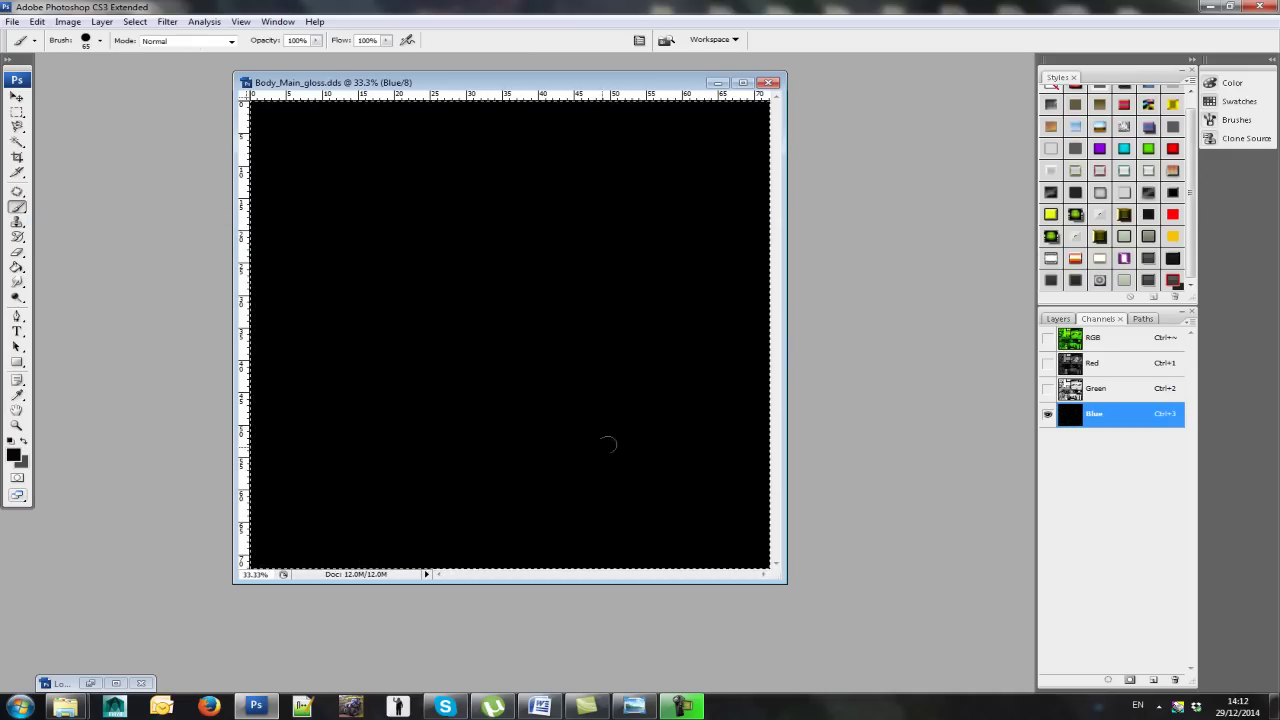
click(1047, 363)
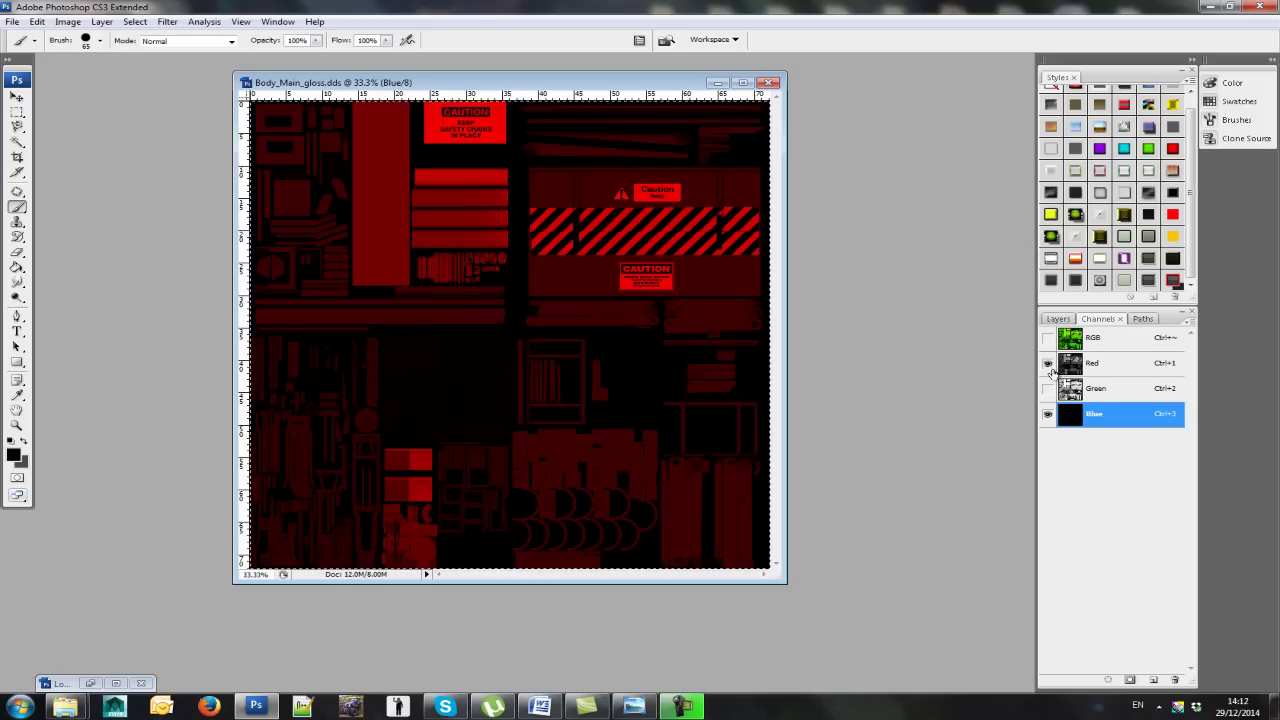
click(1047, 388)
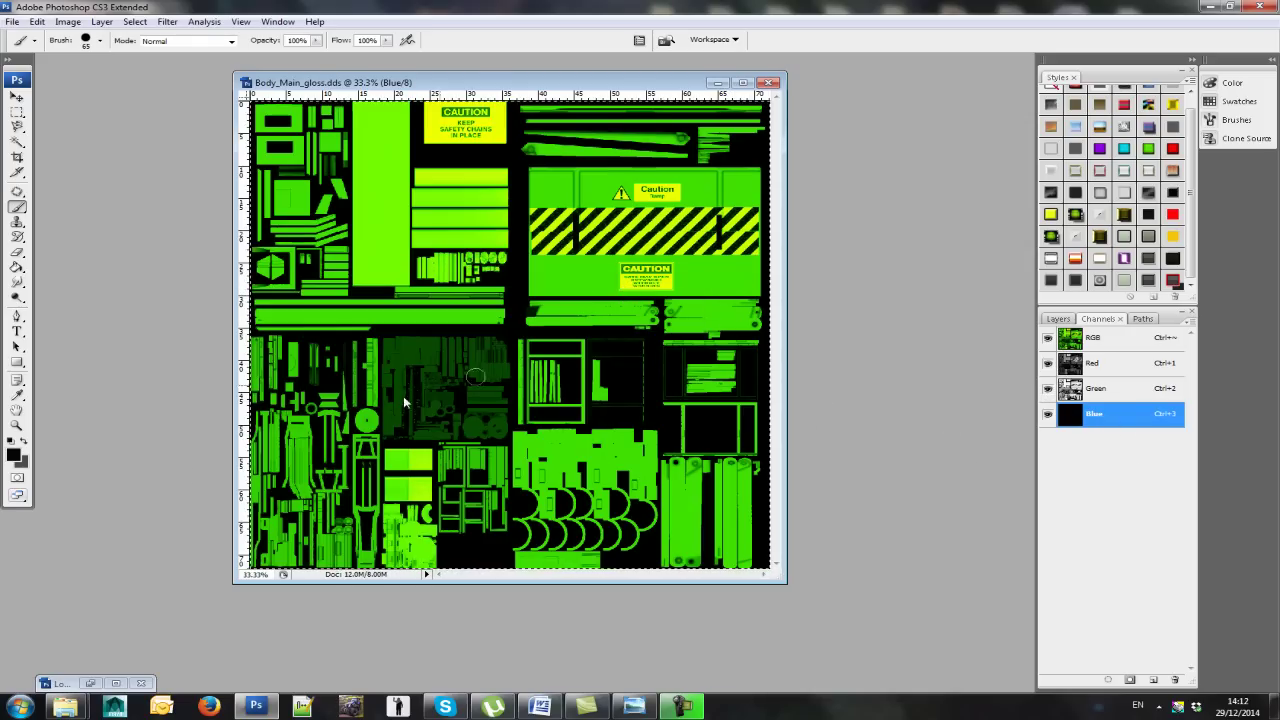
Step: Test near-white brush strokes beside the CAUTION sign, undo them, and close the gloss map
click(17, 395)
click(14, 452)
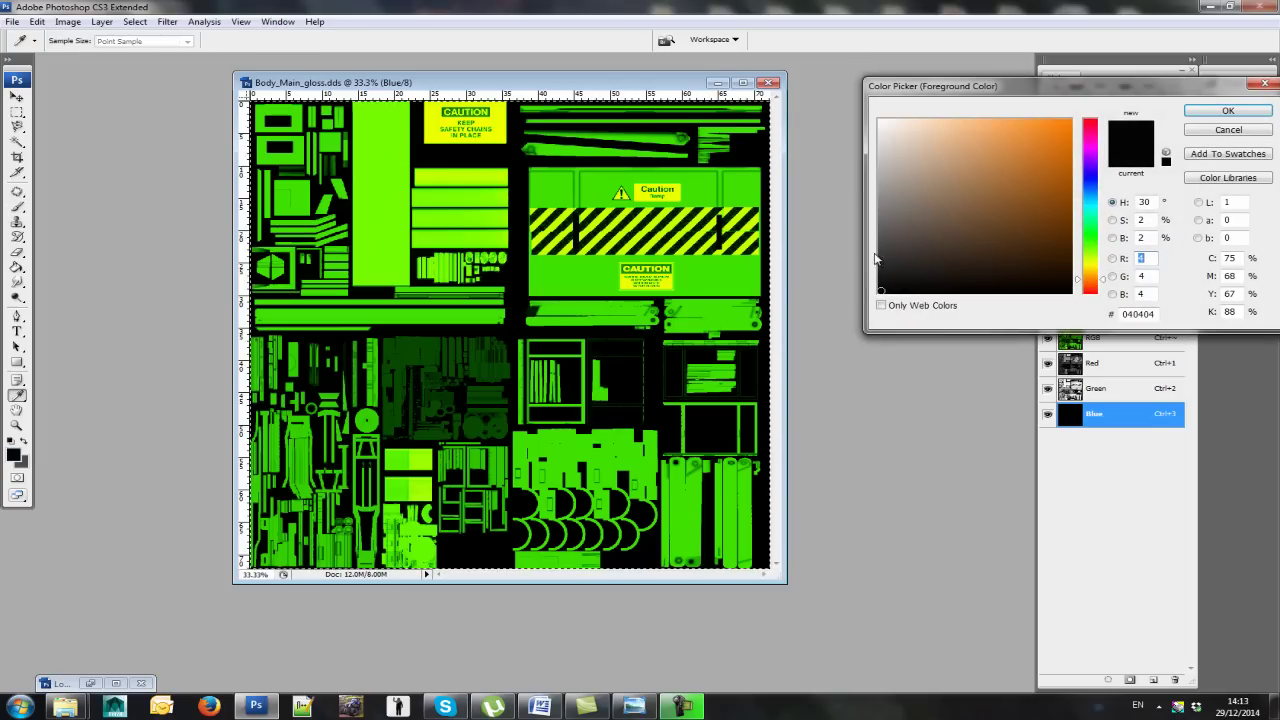
click(879, 120)
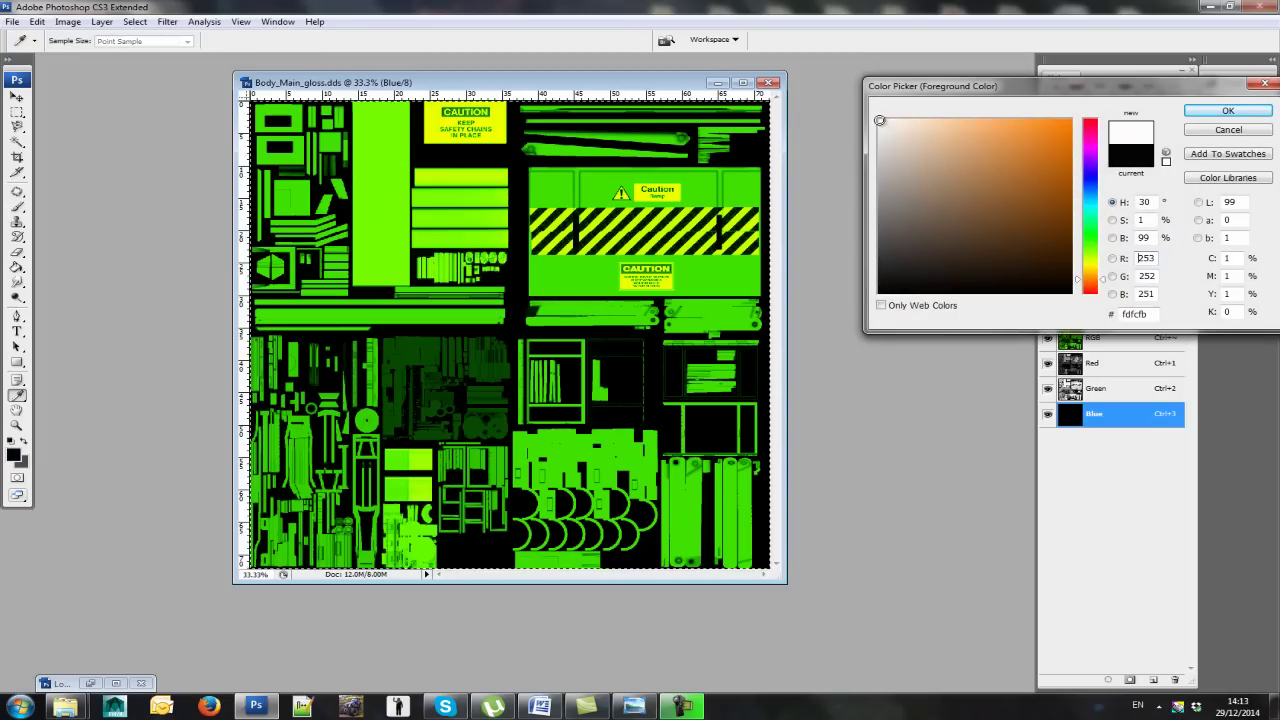
click(1228, 110)
key(b)
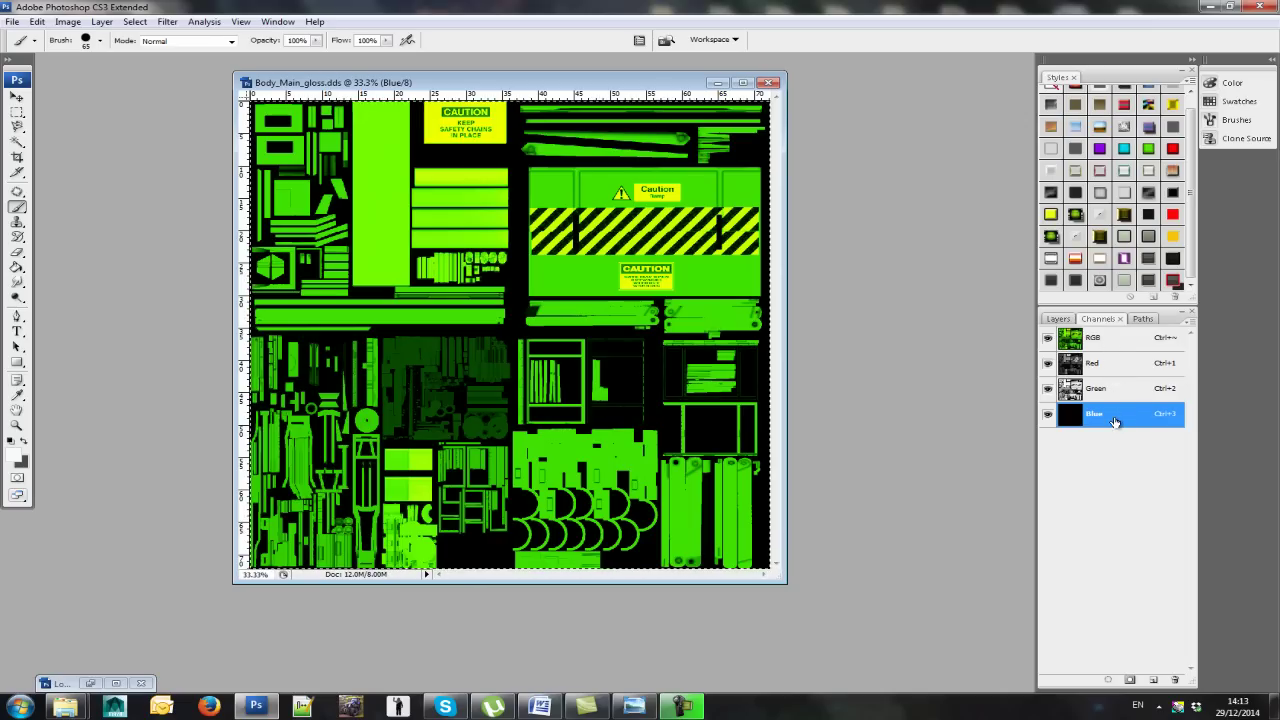
click(744, 279)
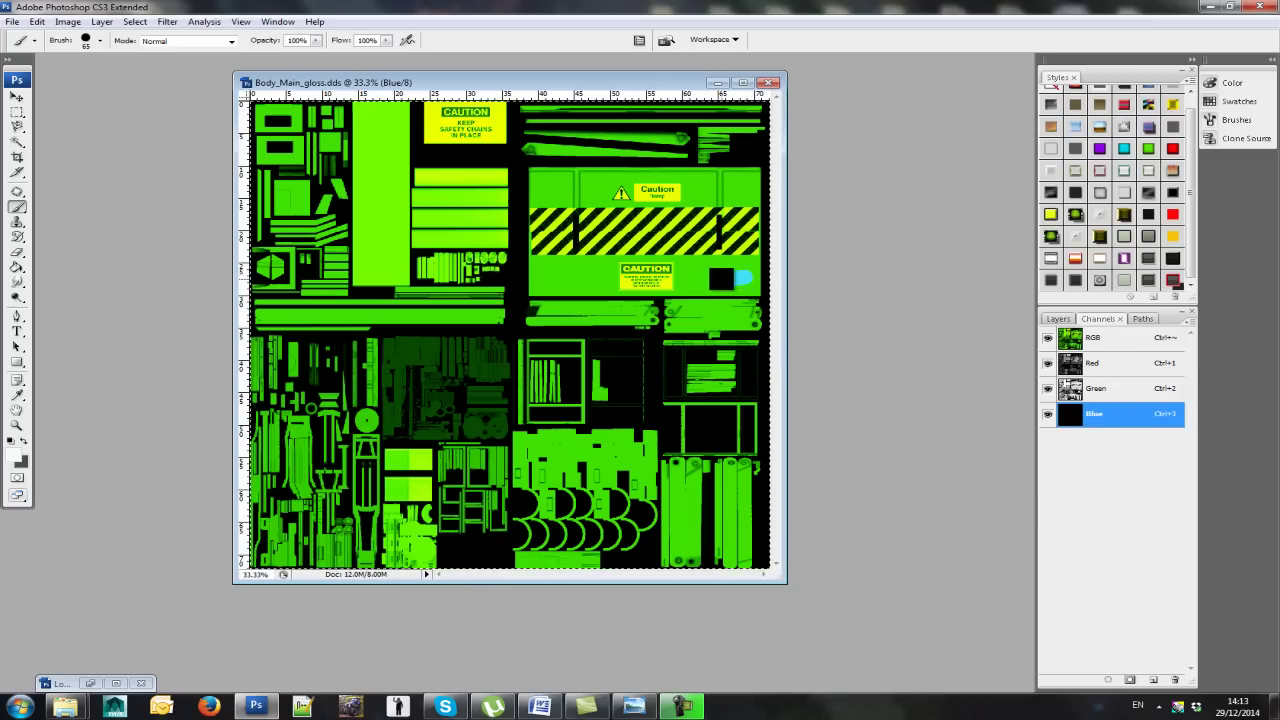
drag(683, 278, 699, 264)
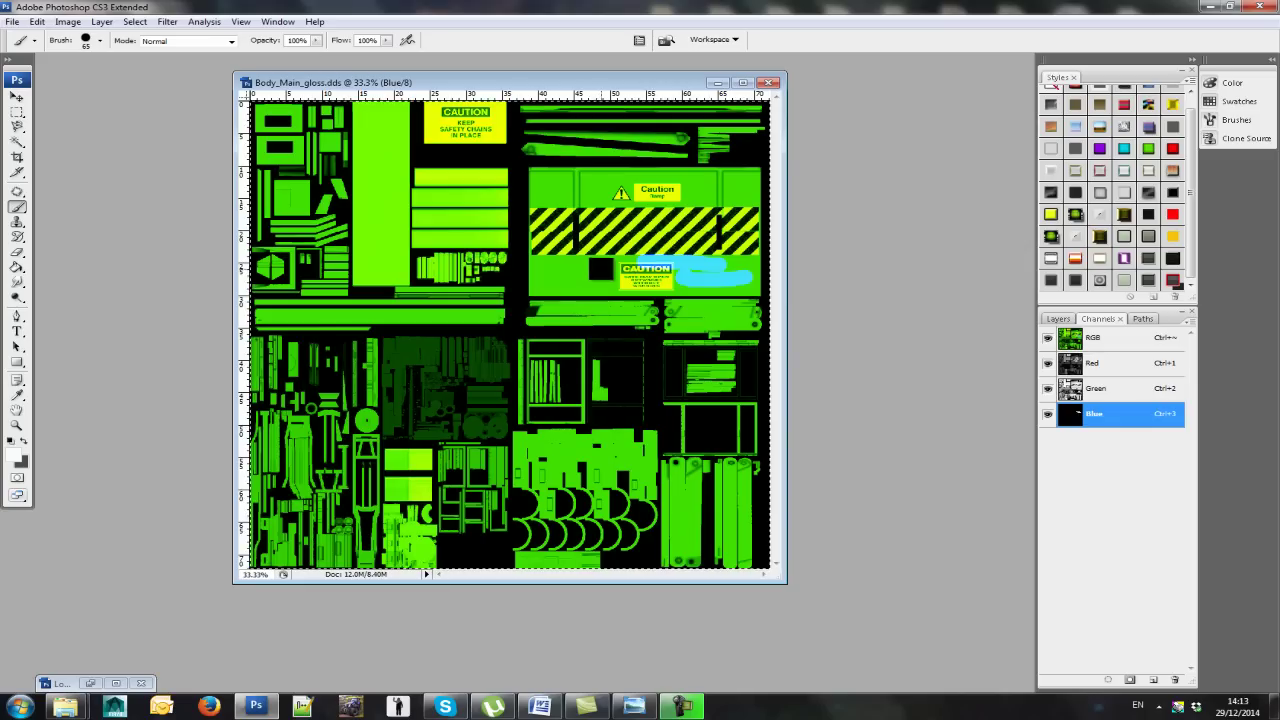
click(551, 272)
mouse_move(584, 286)
mouse_down()
mouse_move(541, 281)
mouse_move(585, 218)
mouse_move(650, 235)
mouse_move(702, 230)
mouse_up()
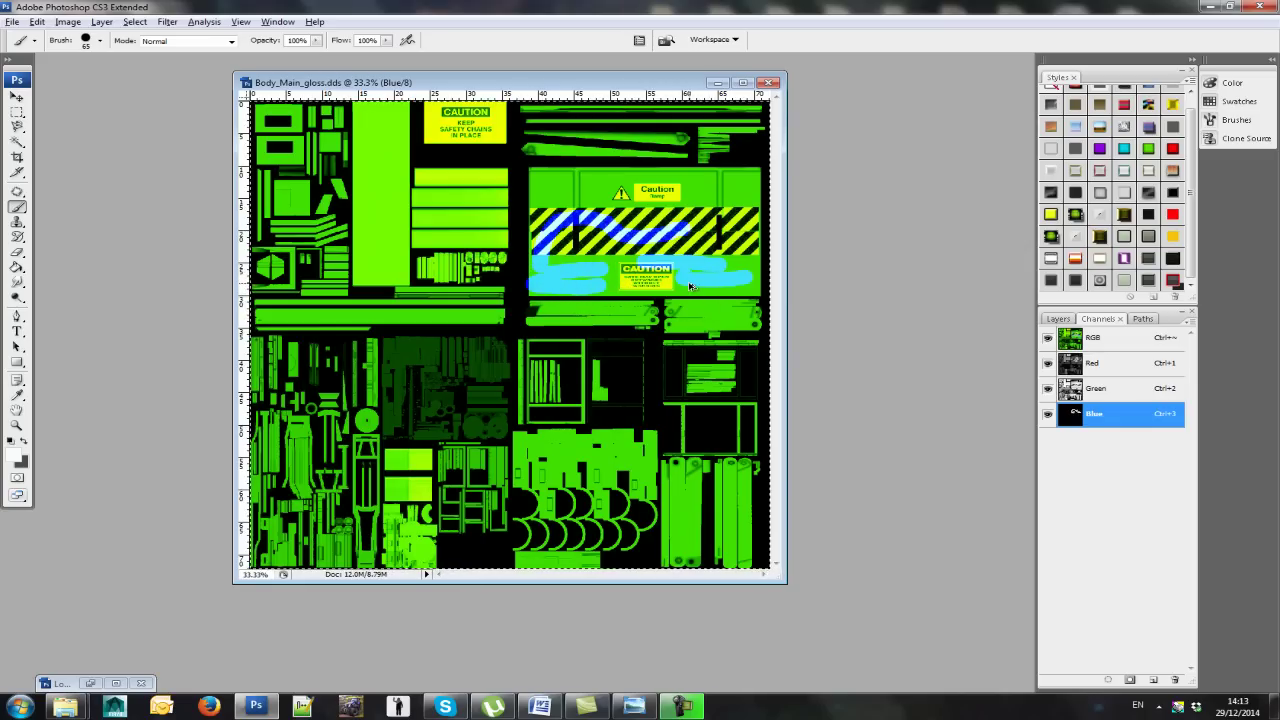
key(ctrl+alt+z)
key(ctrl+alt+z)
key(ctrl+alt+z)
key(ctrl+alt+z)
key(ctrl+alt+z)
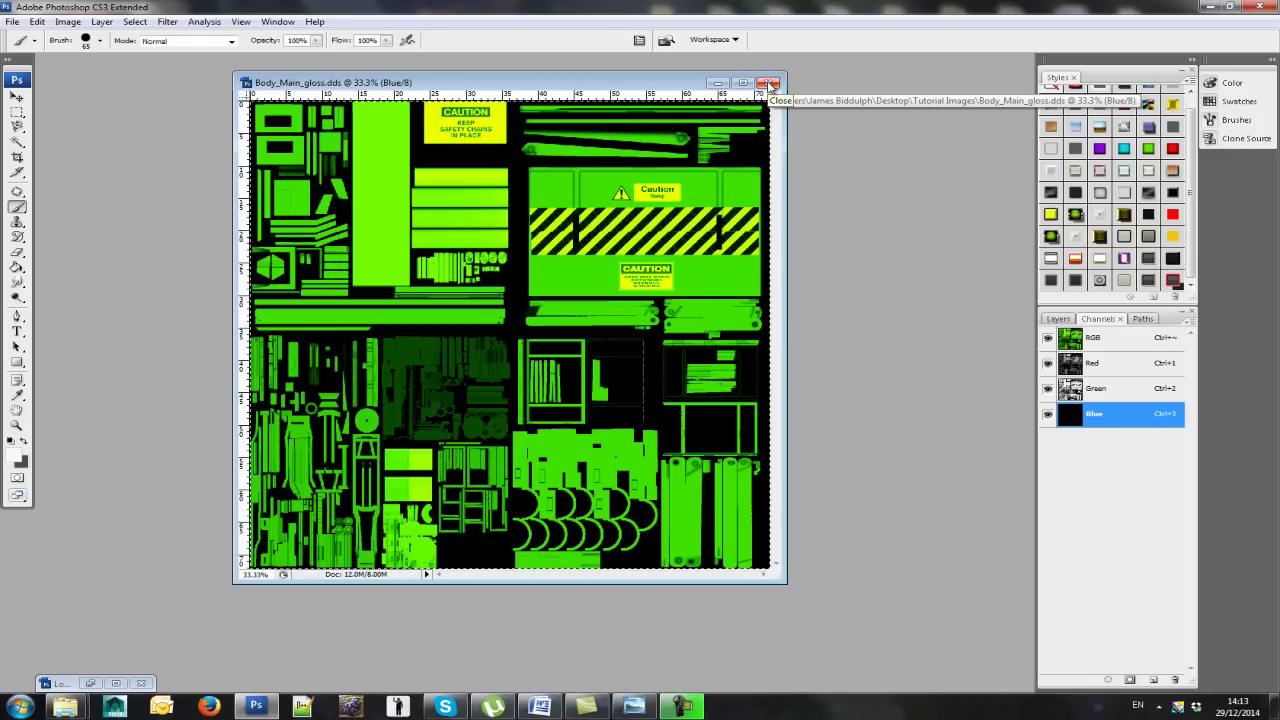
click(771, 84)
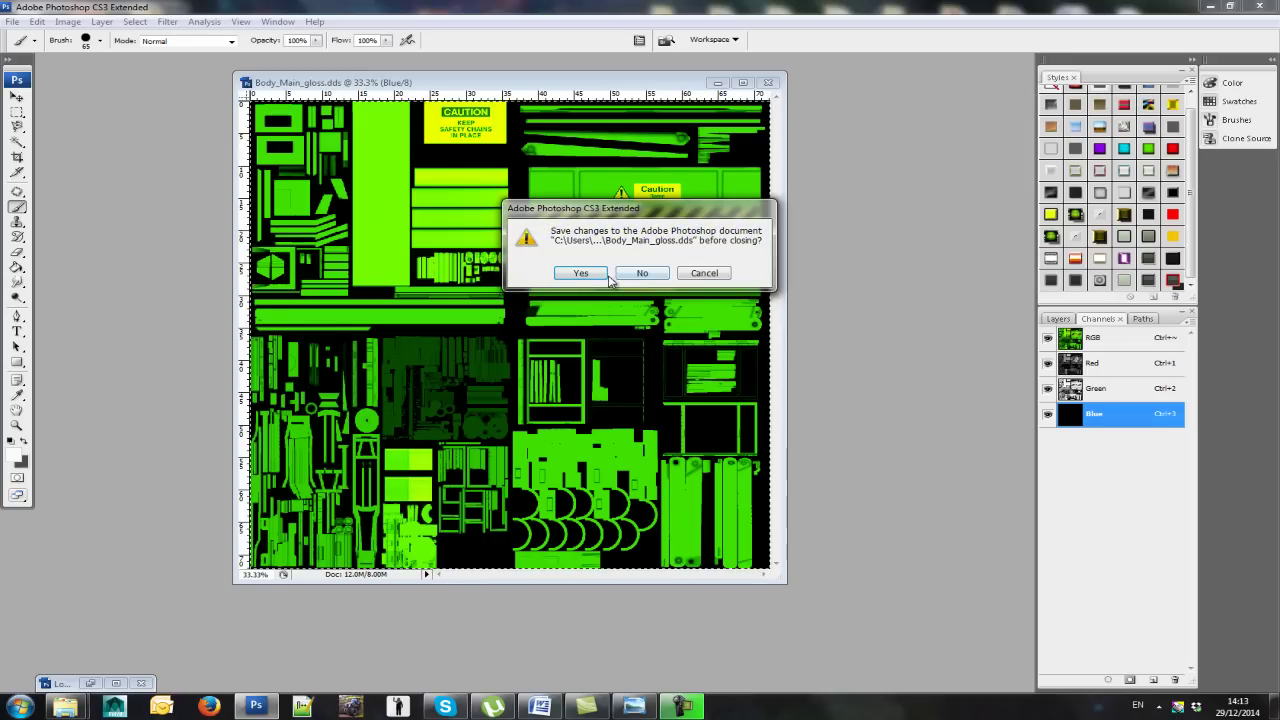
Step: Close without saving changes and reopen Body_Main_gloss.dds
click(641, 274)
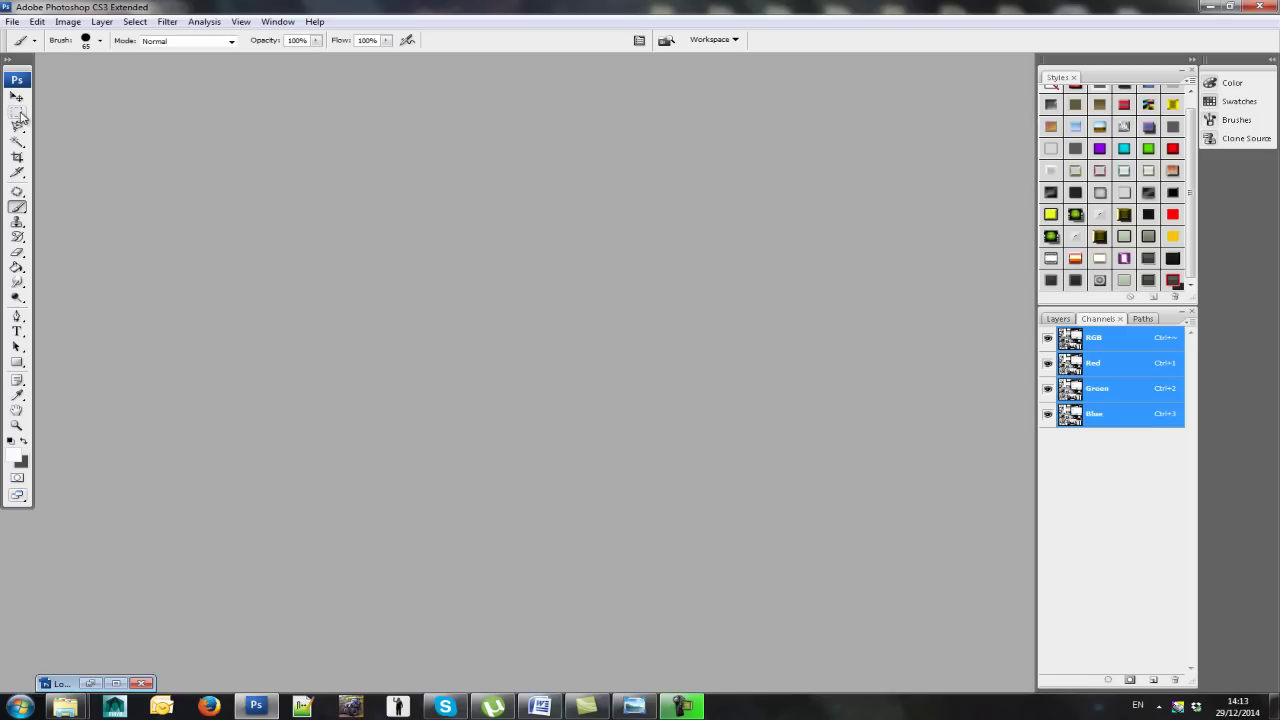
click(13, 21)
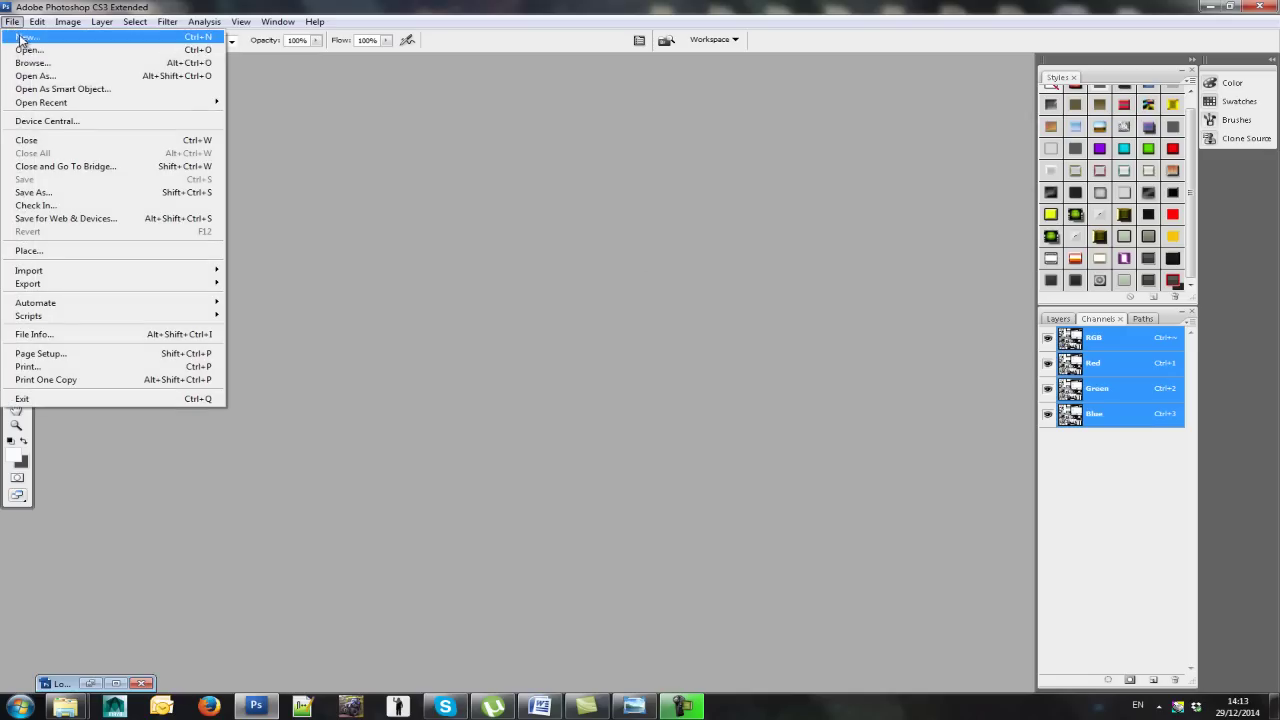
click(40, 54)
double_click(551, 120)
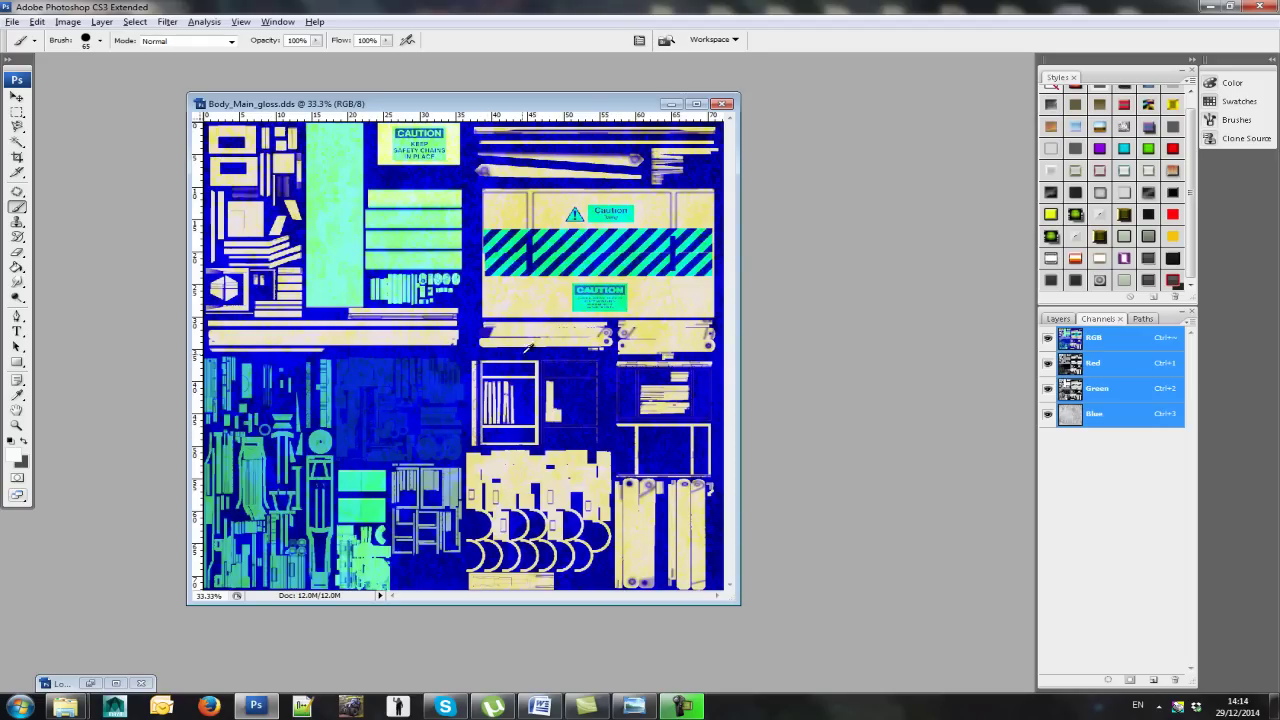
Step: Zoom in and out over the gloss texture and move its window left
scroll(550, 327, up, 3)
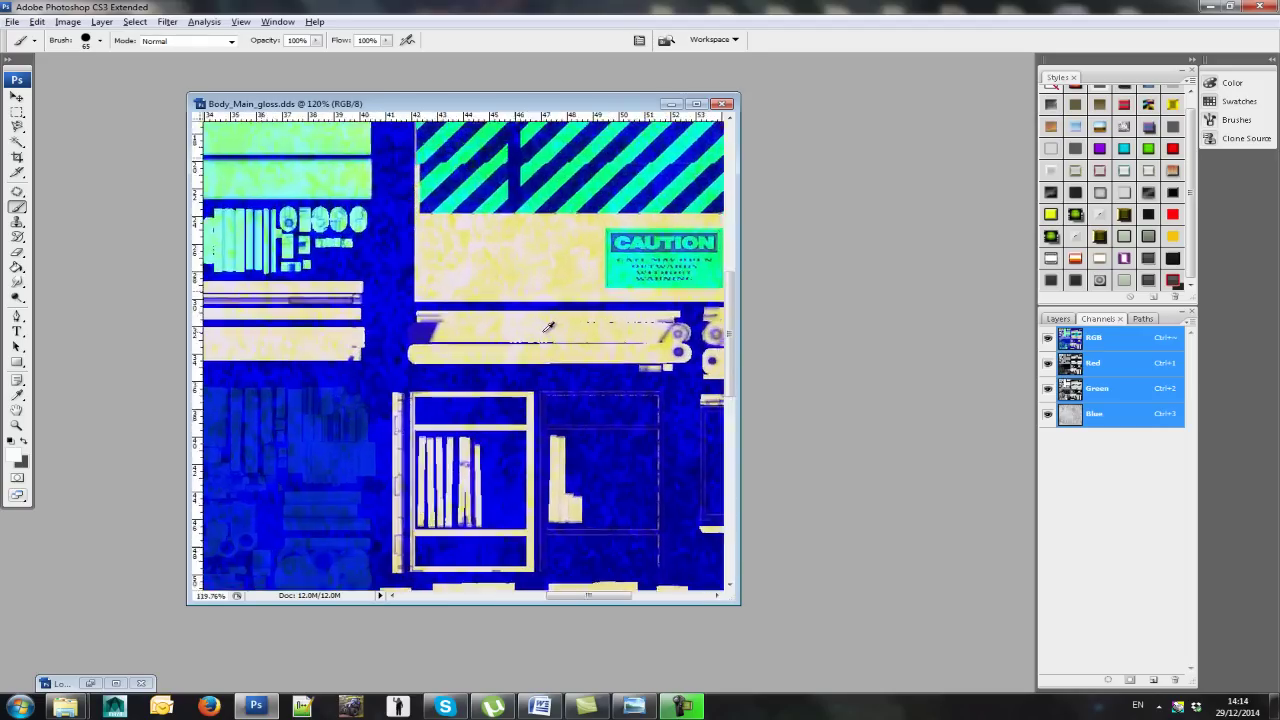
scroll(548, 327, up, 1)
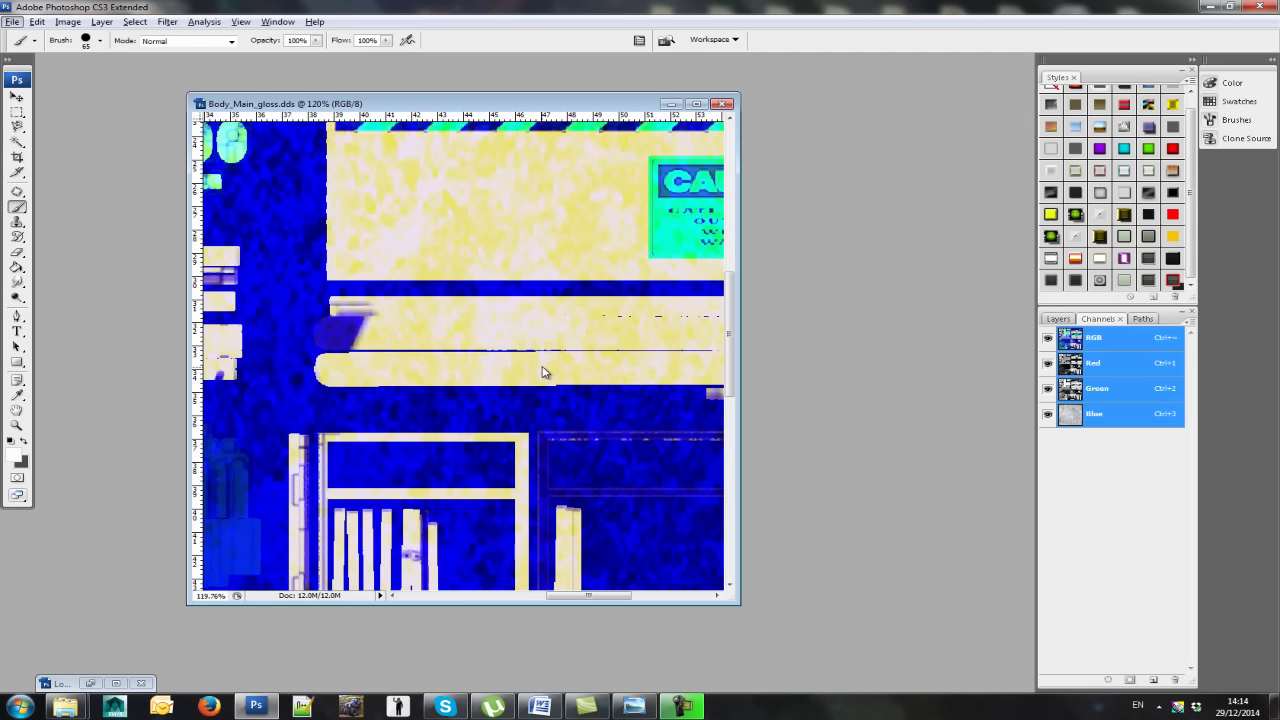
scroll(543, 372, down, 5)
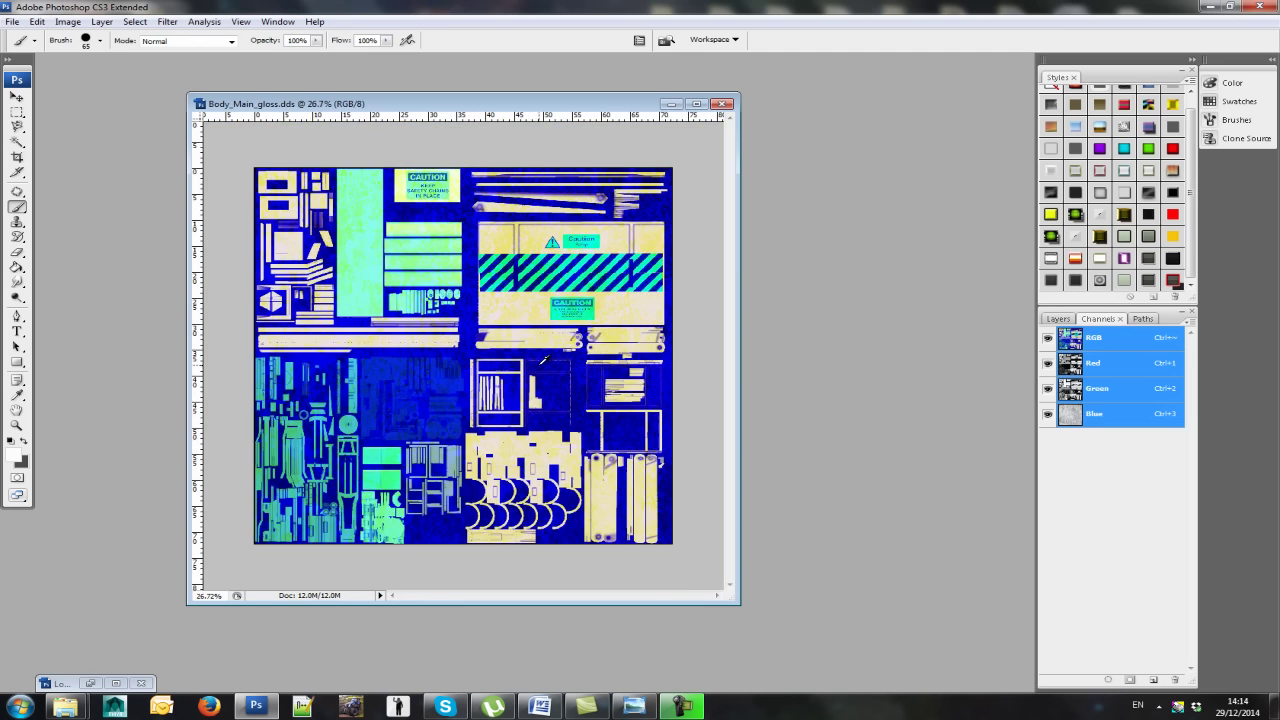
scroll(543, 360, up, 1)
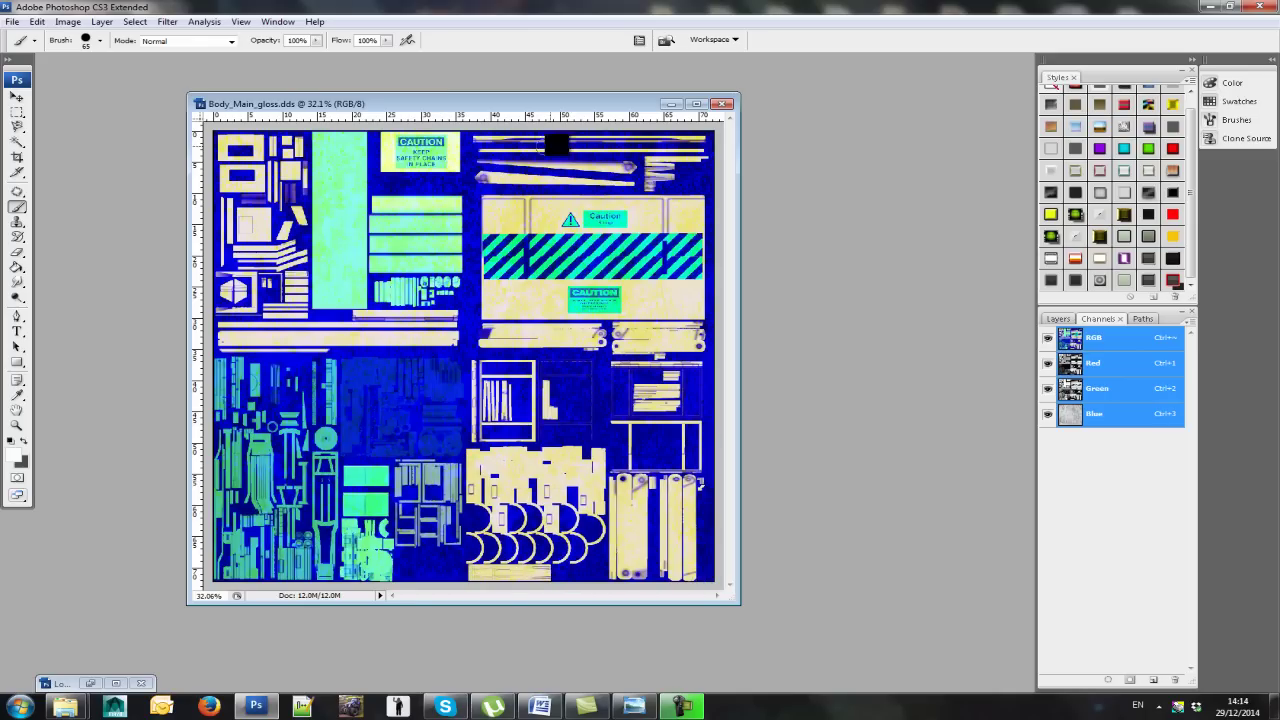
drag(545, 110, 389, 151)
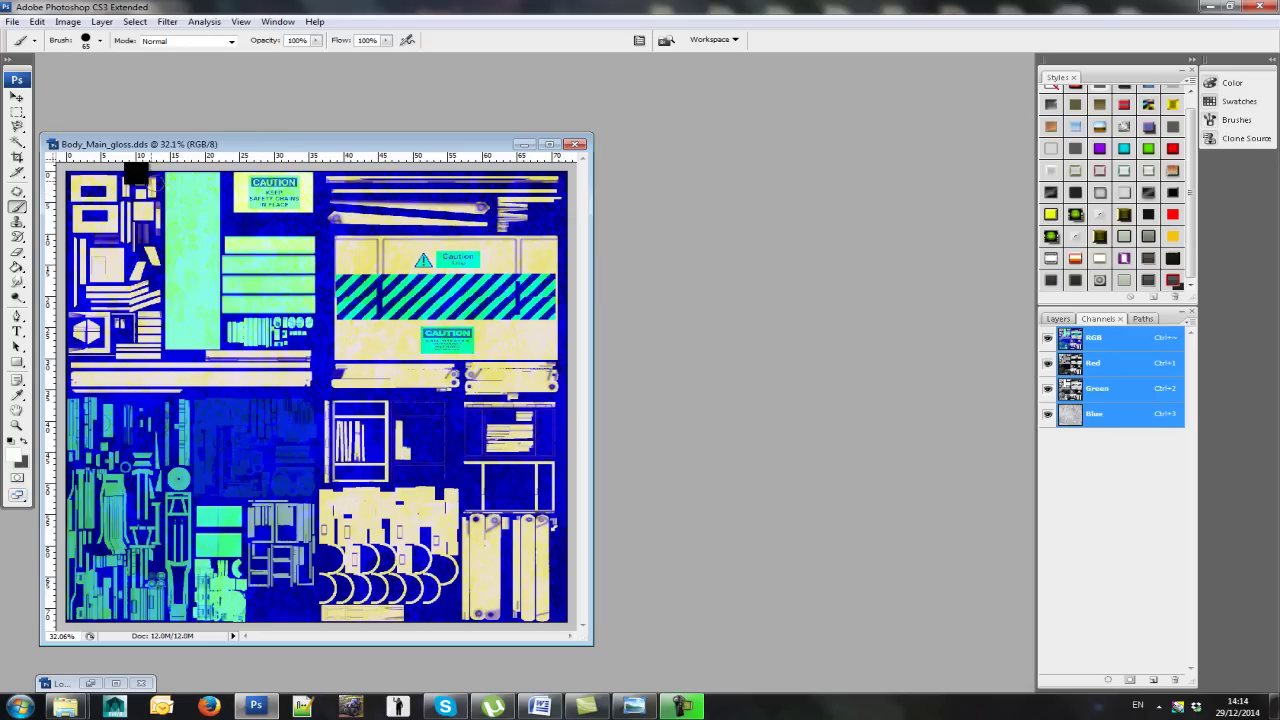
click(12, 21)
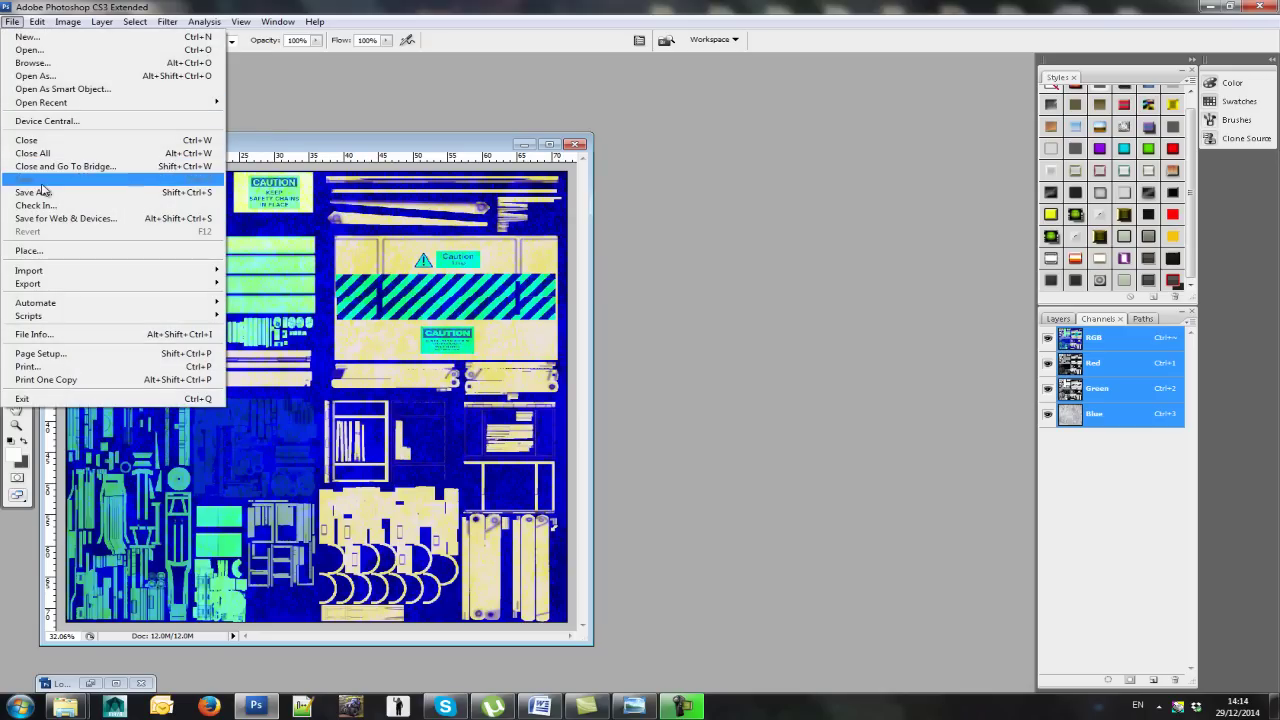
Step: Open Dirt01 from G: > Bump Maps & Textures > Dirt and move its window to the right
click(30, 50)
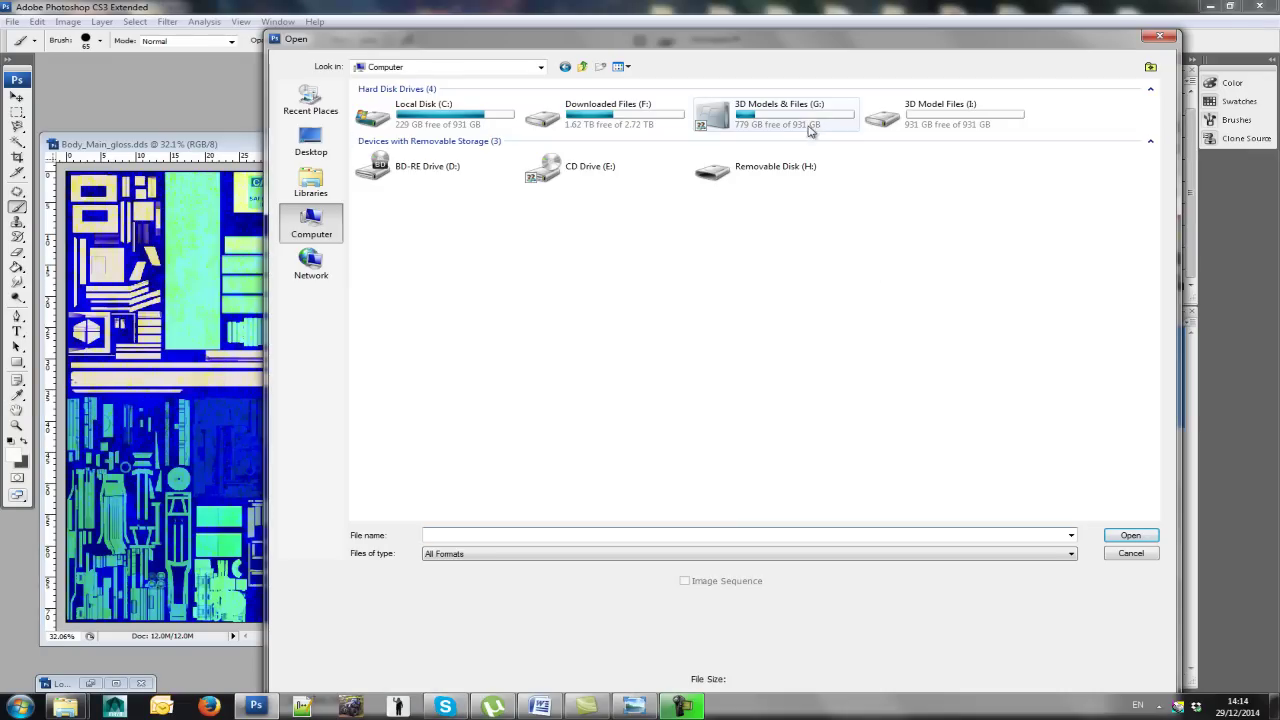
double_click(808, 122)
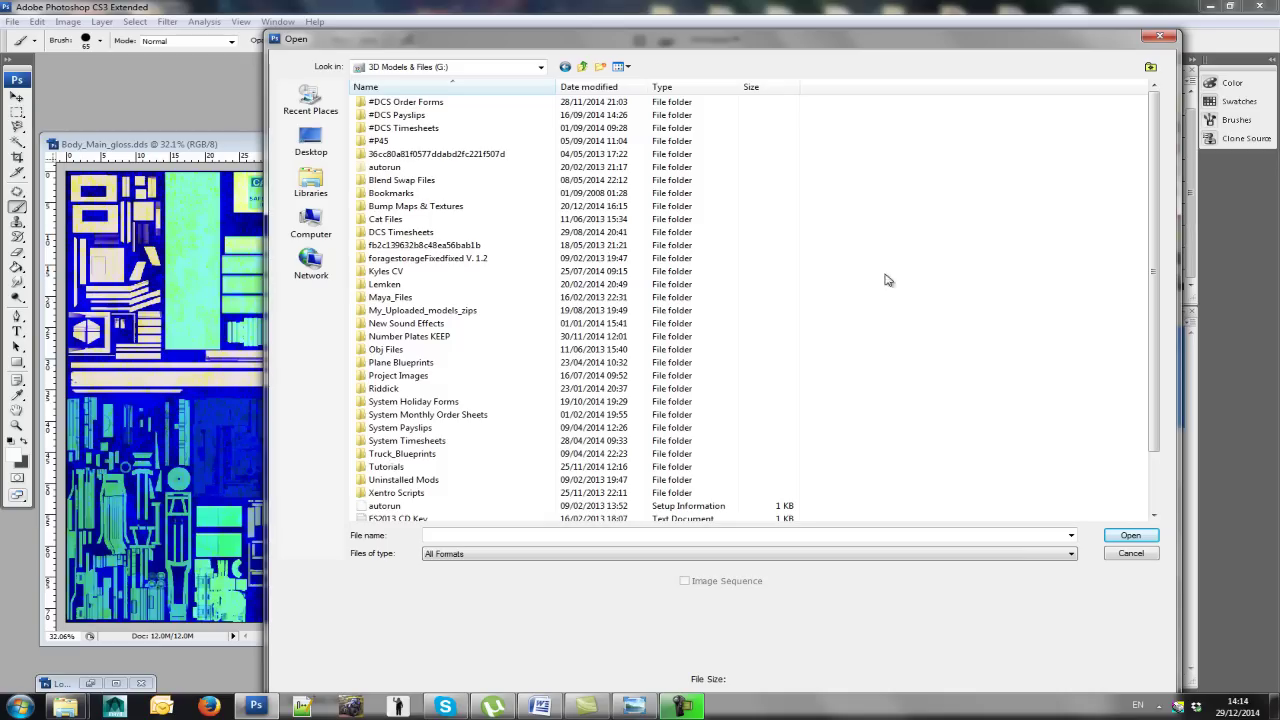
double_click(437, 206)
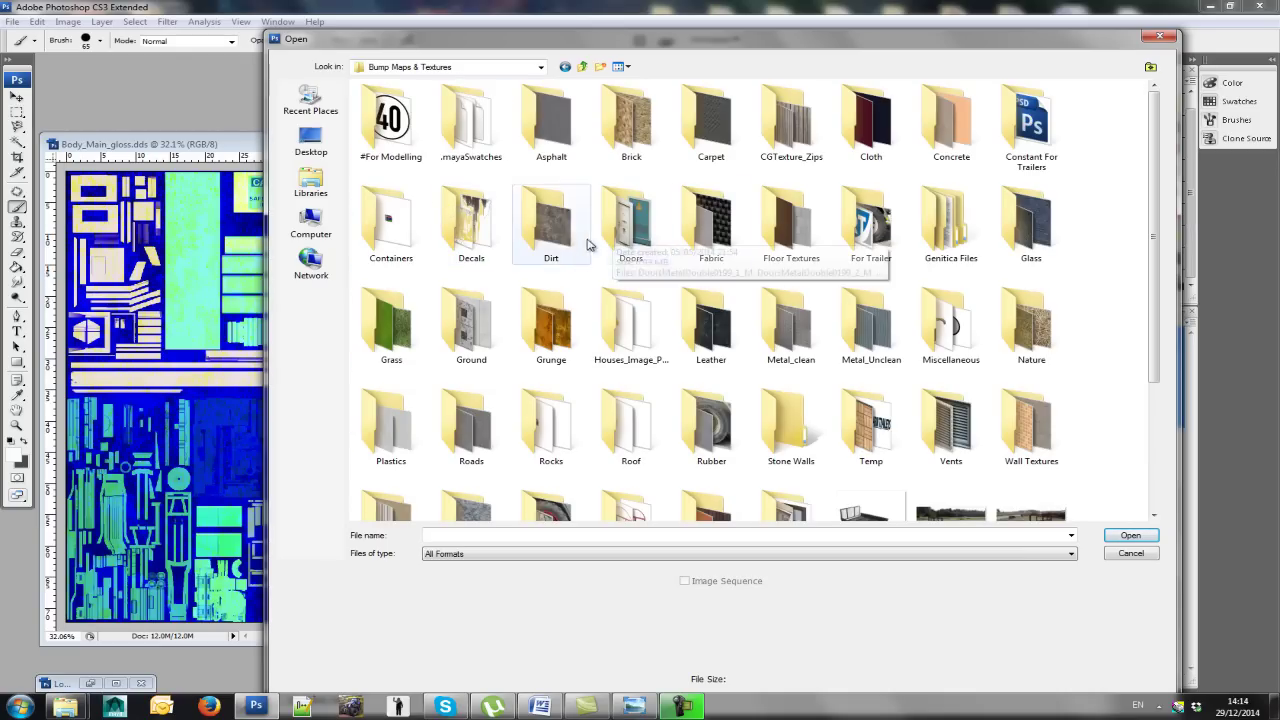
double_click(558, 236)
double_click(402, 128)
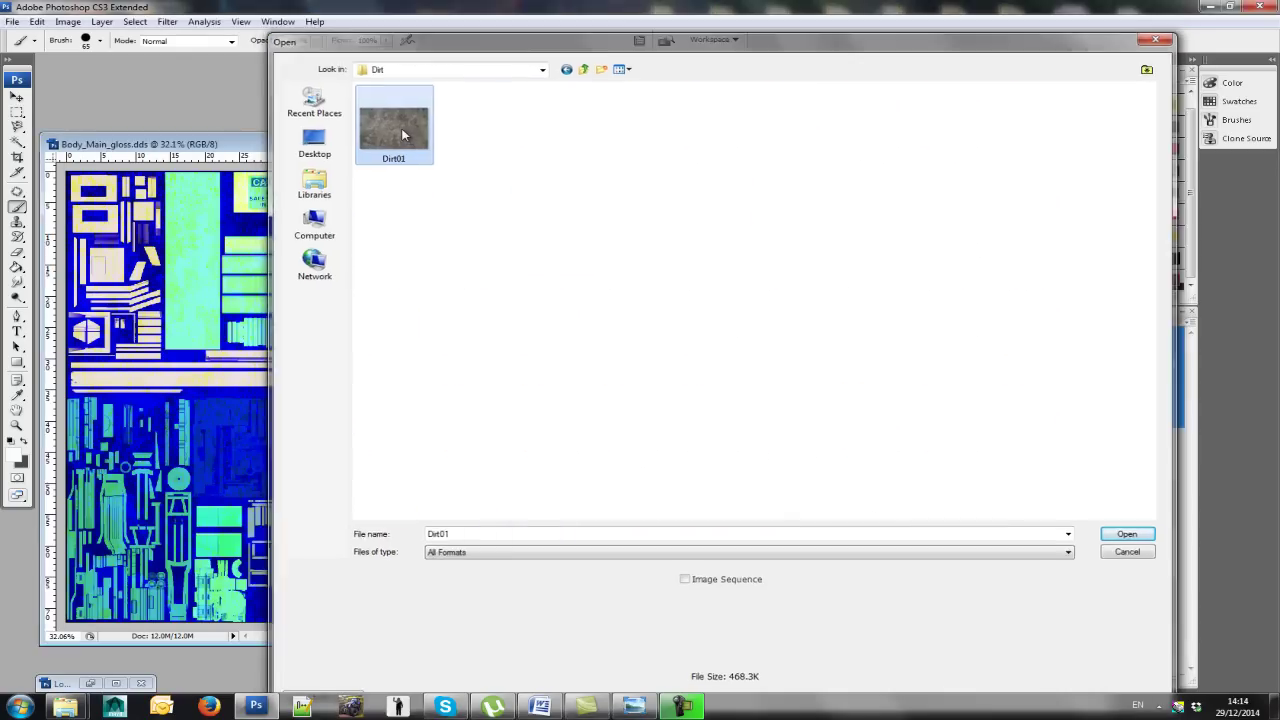
drag(355, 106, 831, 73)
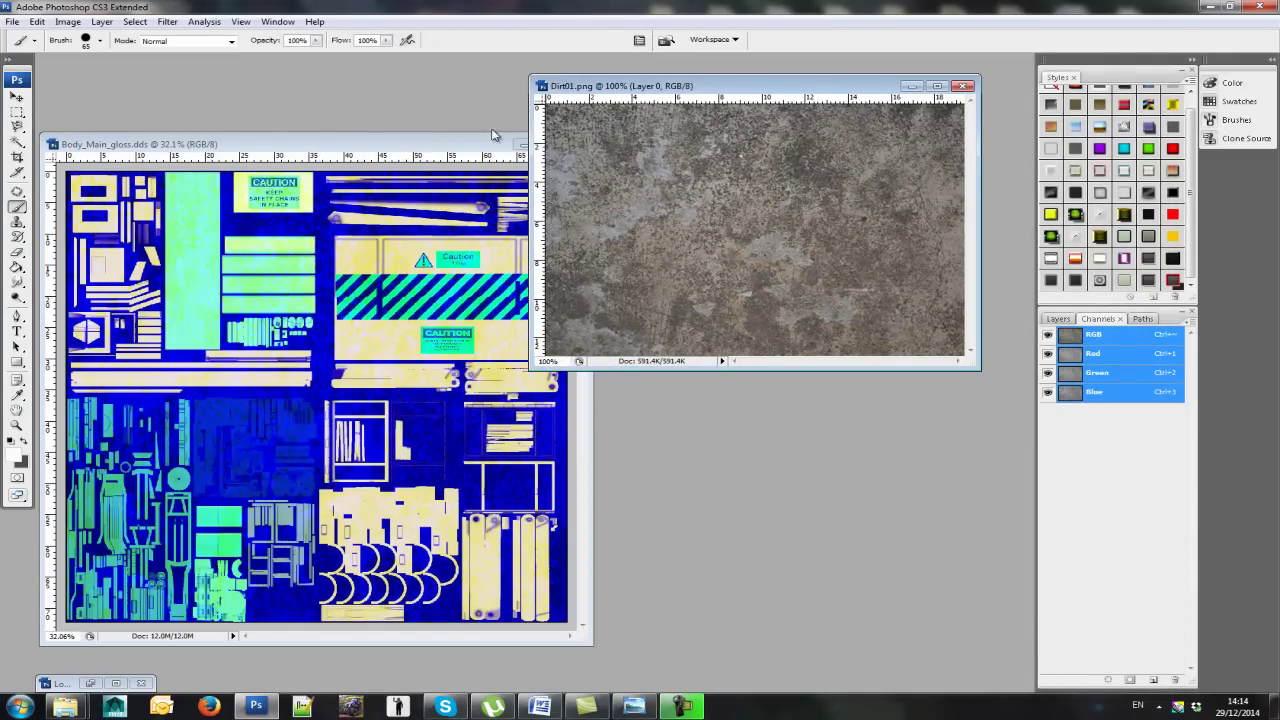
Step: Convert Dirt01 to Grayscale, discarding its colour information
click(75, 24)
mouse_move(188, 58)
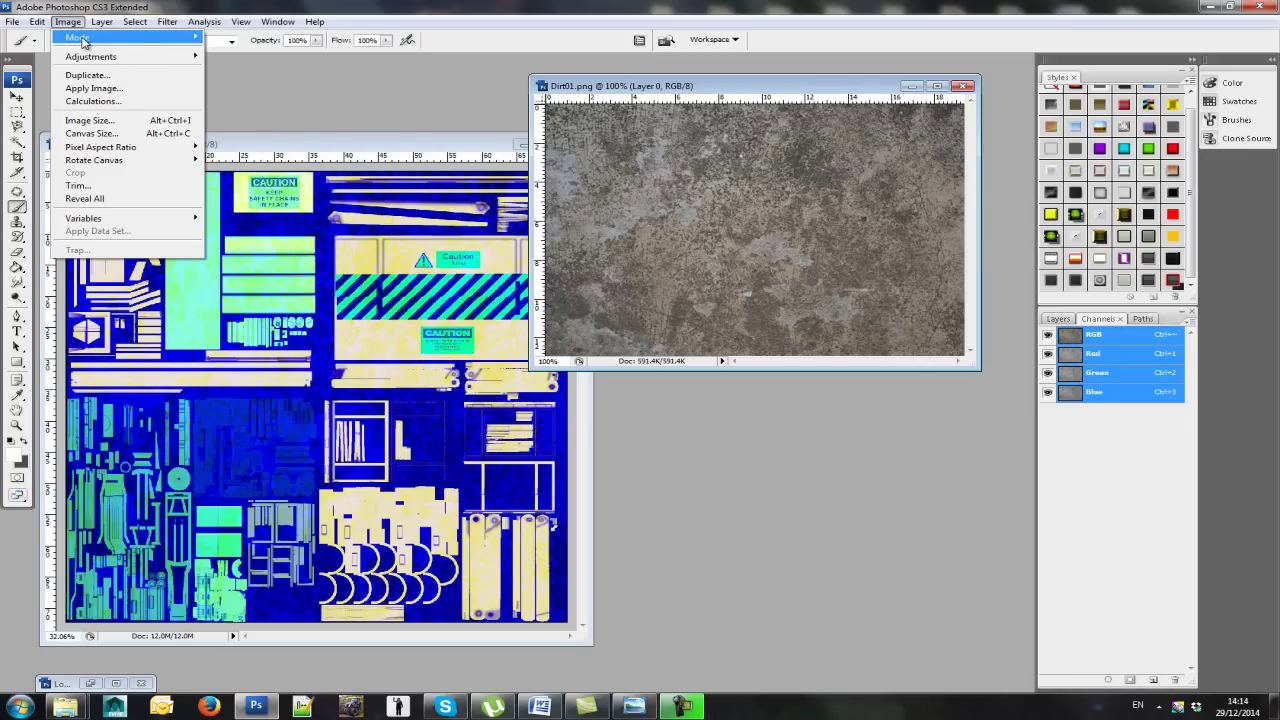
mouse_move(84, 41)
click(241, 50)
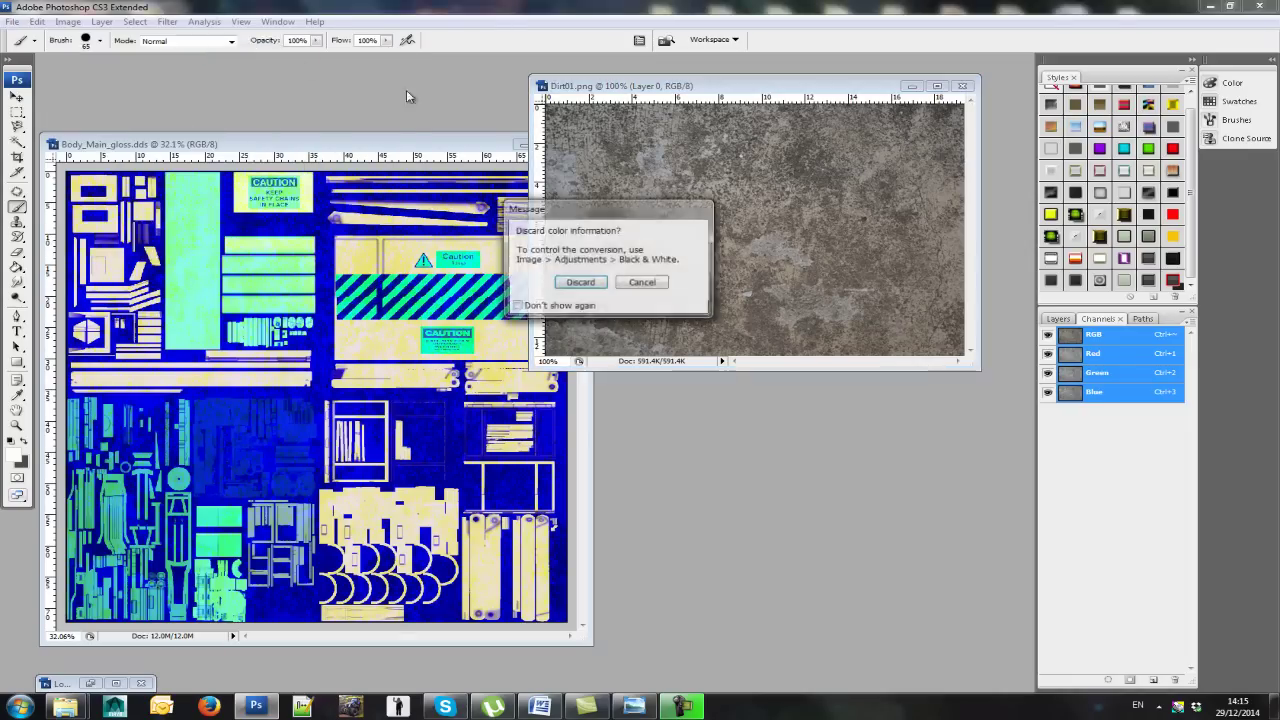
click(580, 283)
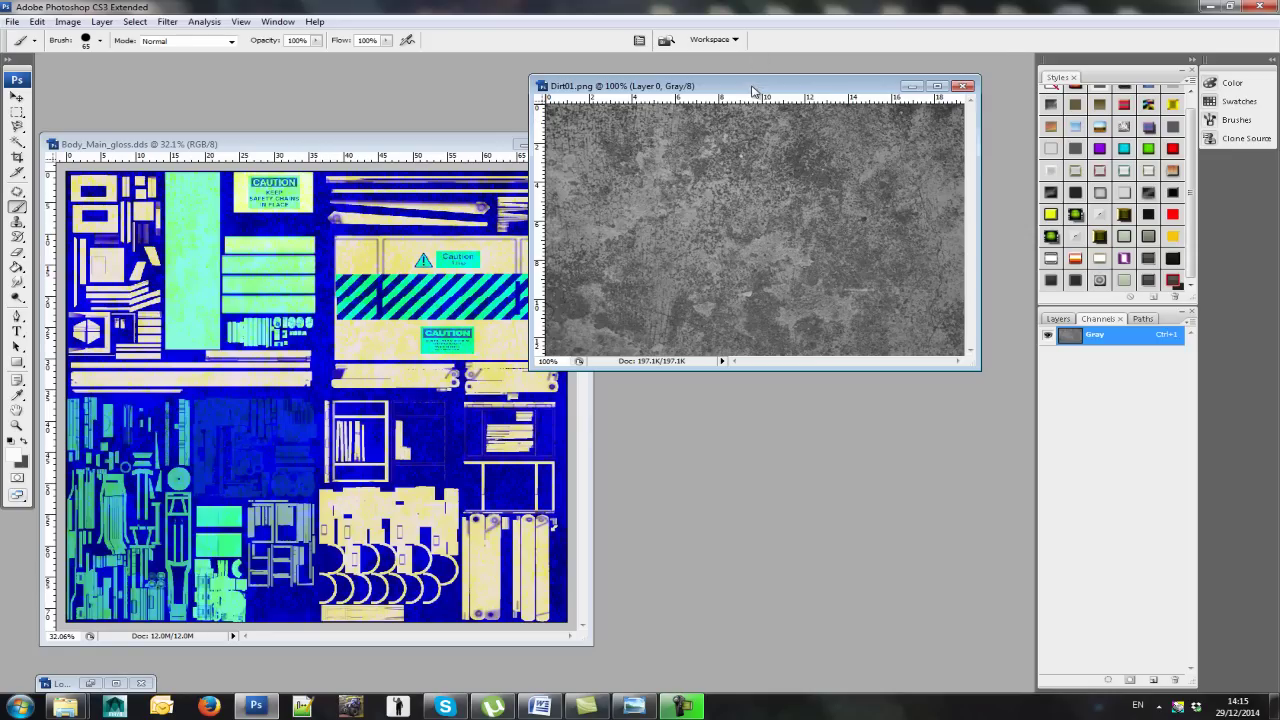
drag(755, 80, 781, 68)
Step: Apply Brightness/Contrast to Dirt01 with Brightness +150 and Contrast -13
click(68, 21)
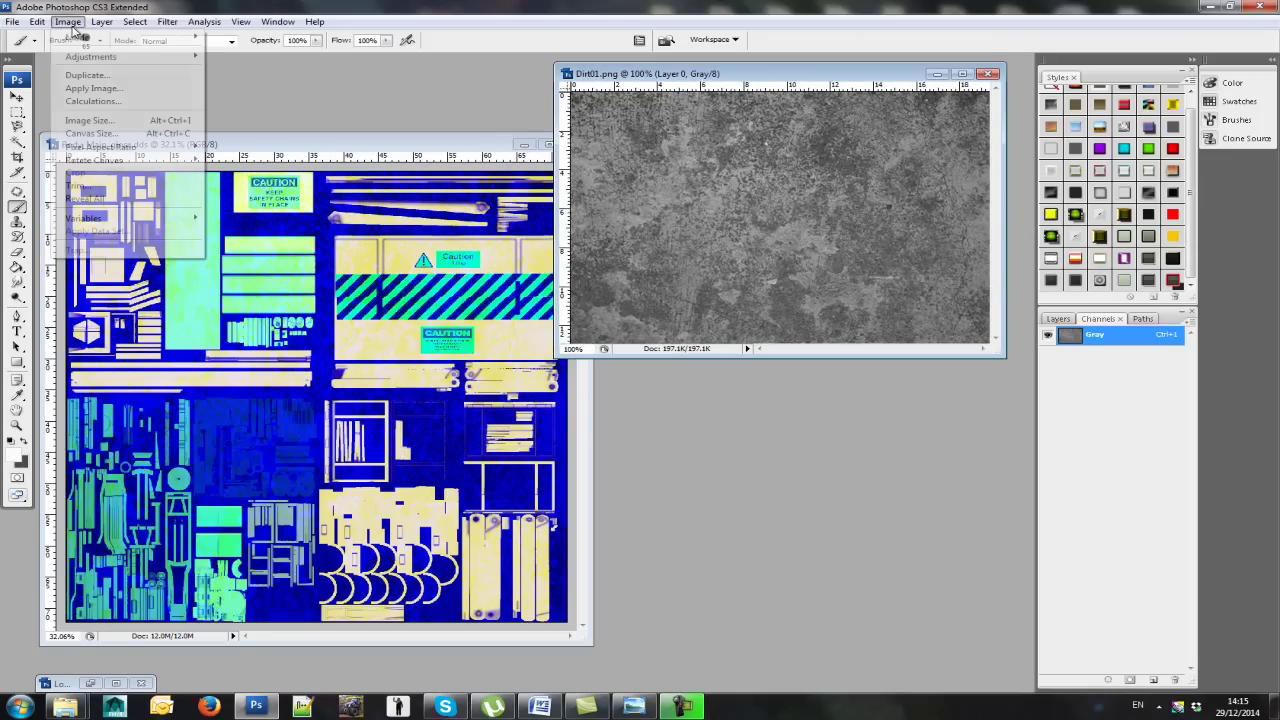
mouse_move(100, 56)
click(273, 136)
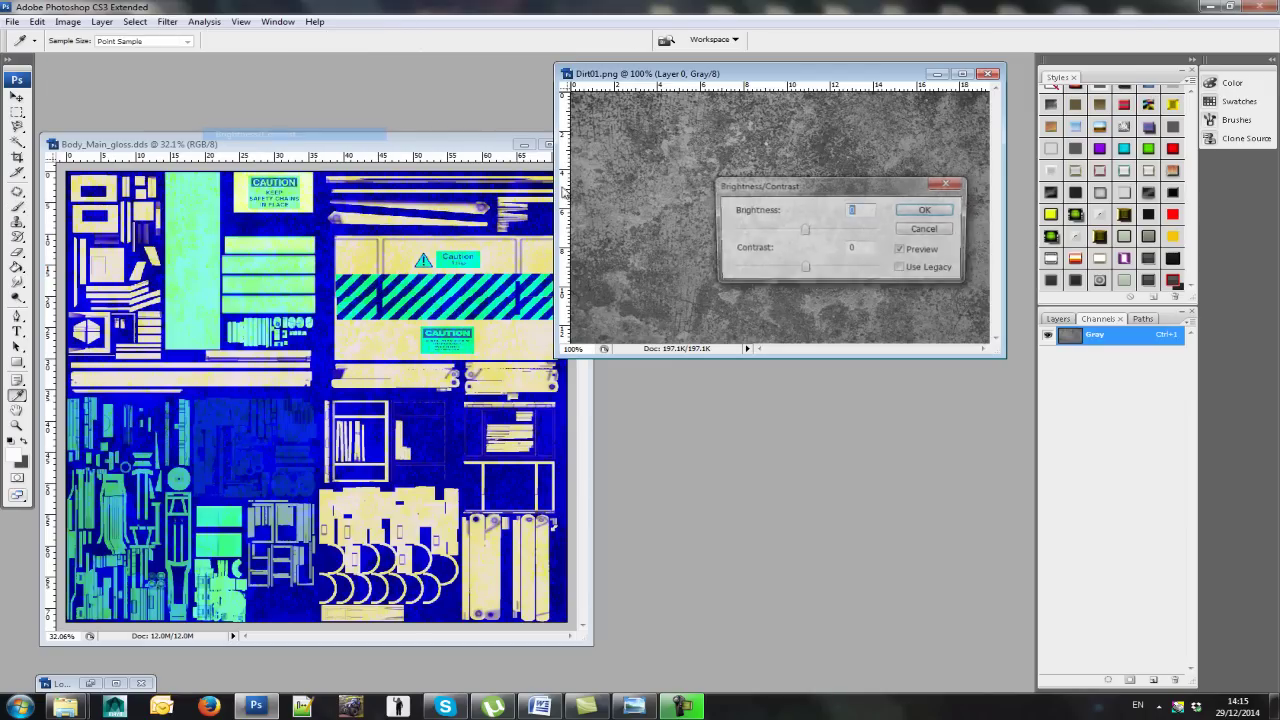
drag(806, 232, 880, 233)
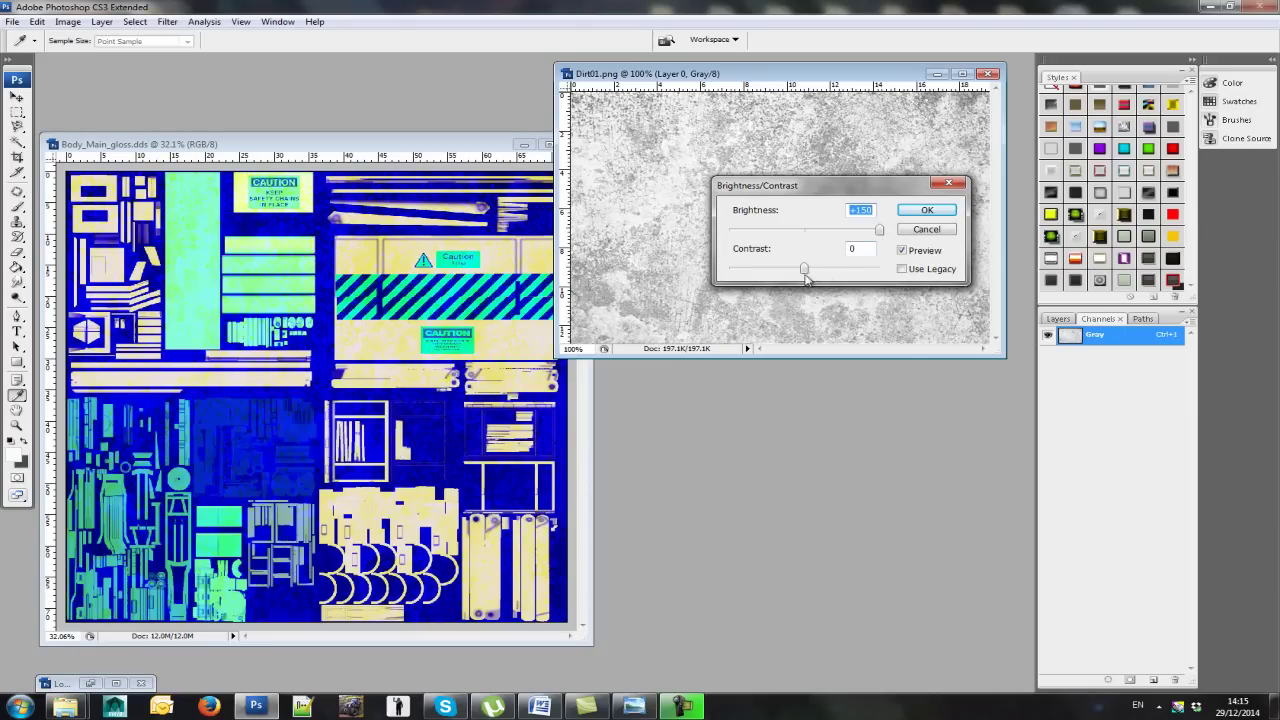
drag(805, 270, 784, 270)
click(927, 210)
key(b)
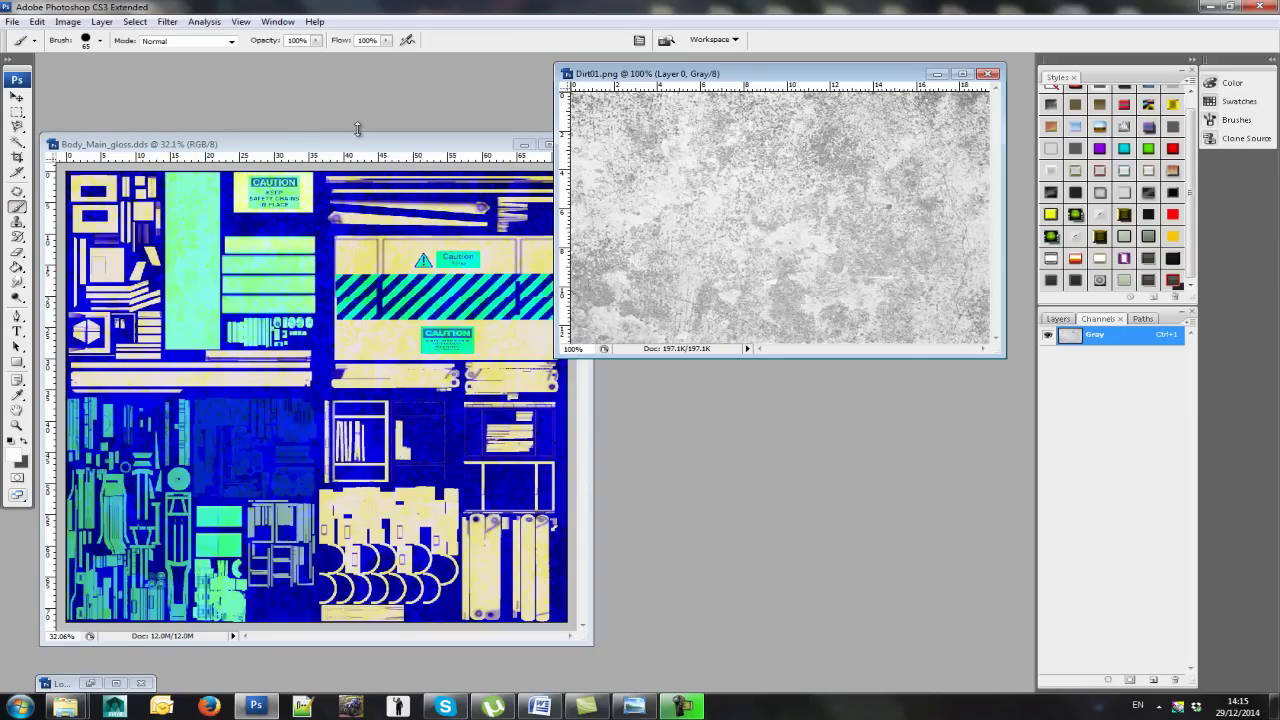
click(150, 28)
Step: Copy the entire Dirt01 image and bring the gloss texture window forward
click(145, 35)
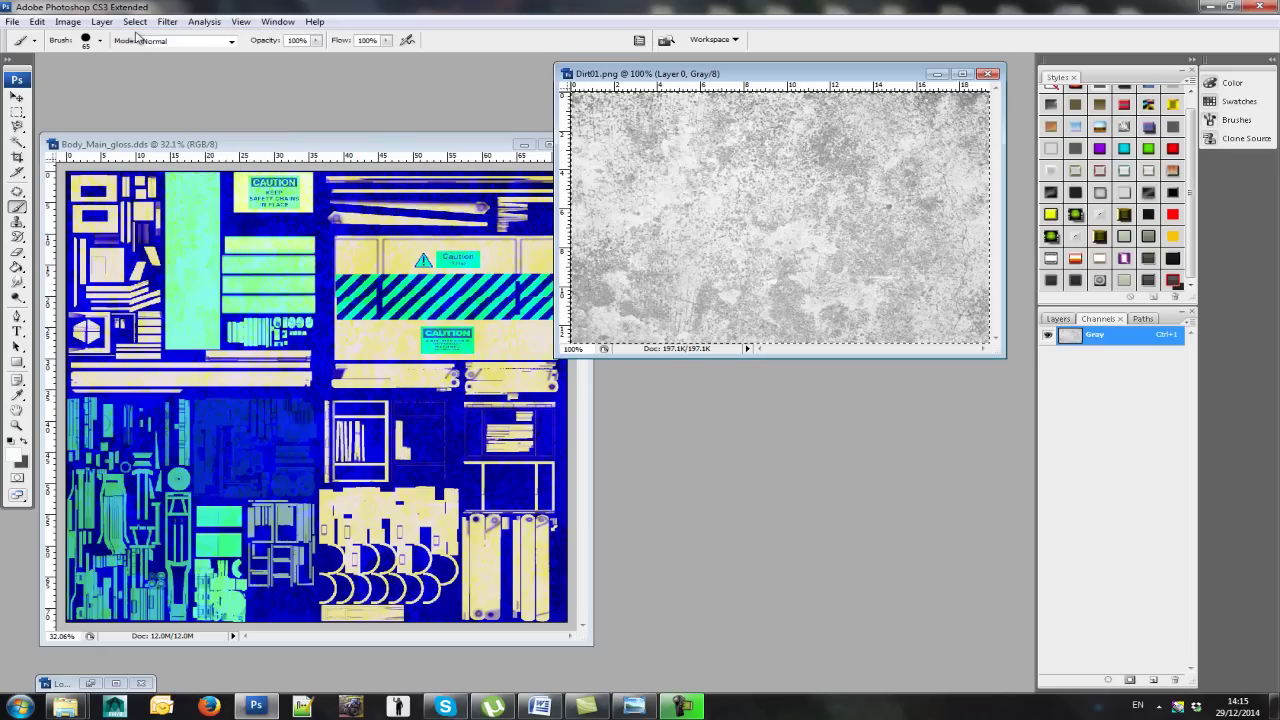
click(37, 21)
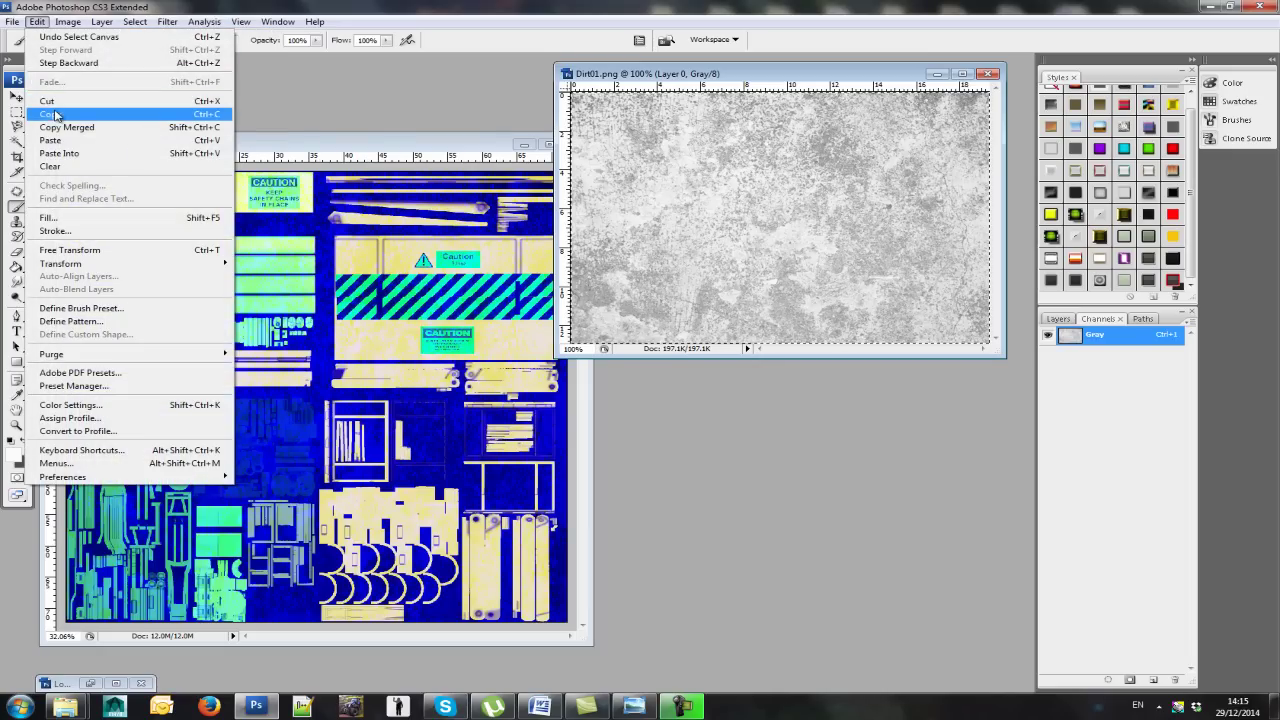
click(95, 116)
click(380, 146)
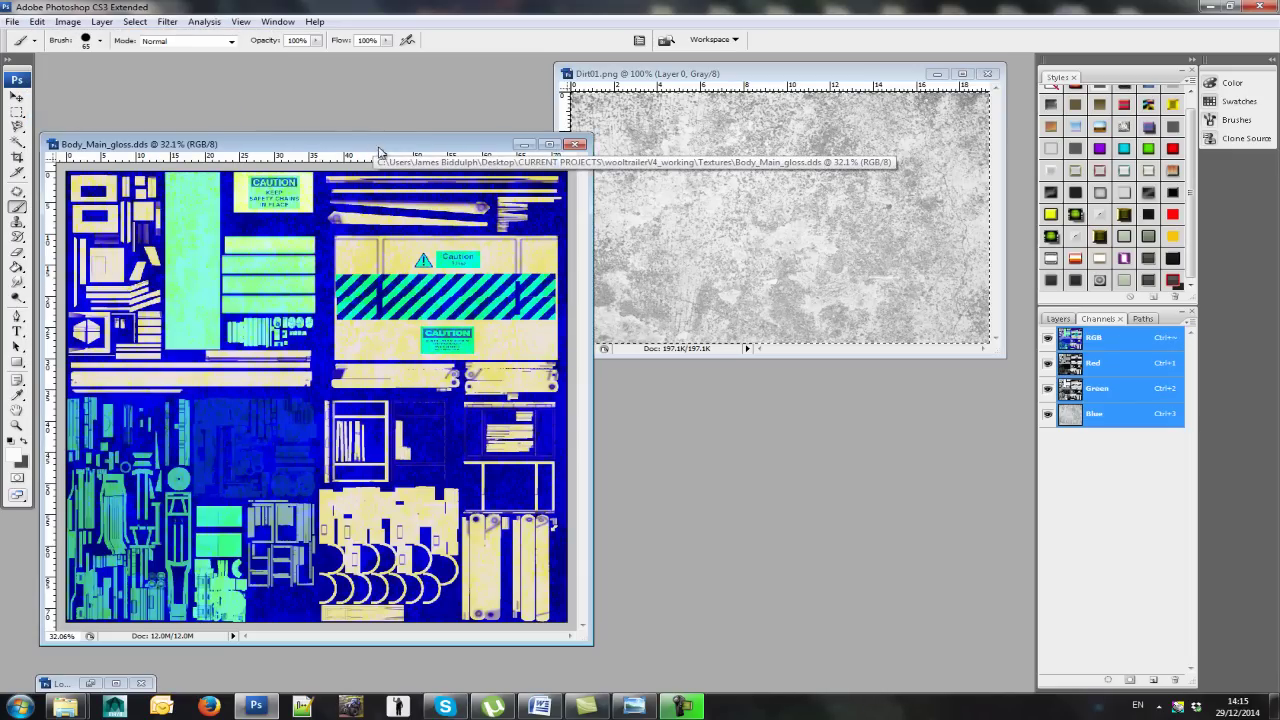
drag(390, 147, 556, 98)
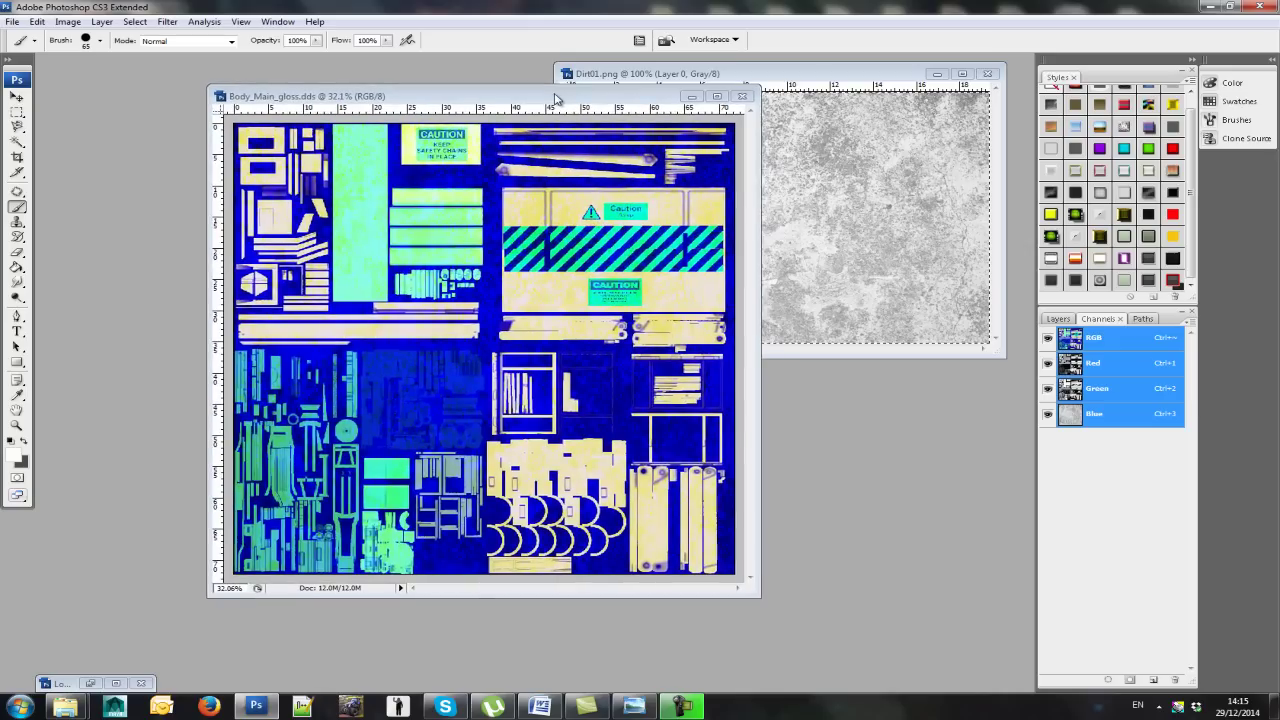
Step: Undo a dirt paste made as a layer and isolate the gloss map's Blue channel
click(46, 22)
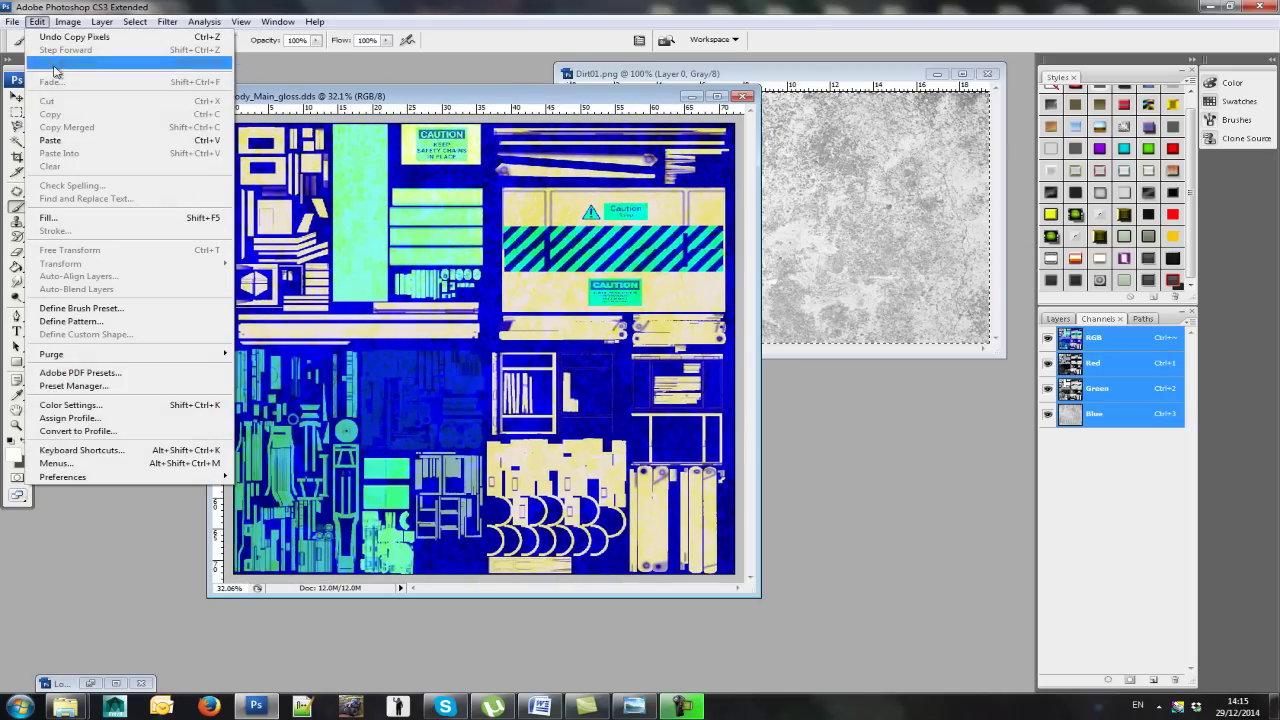
click(60, 137)
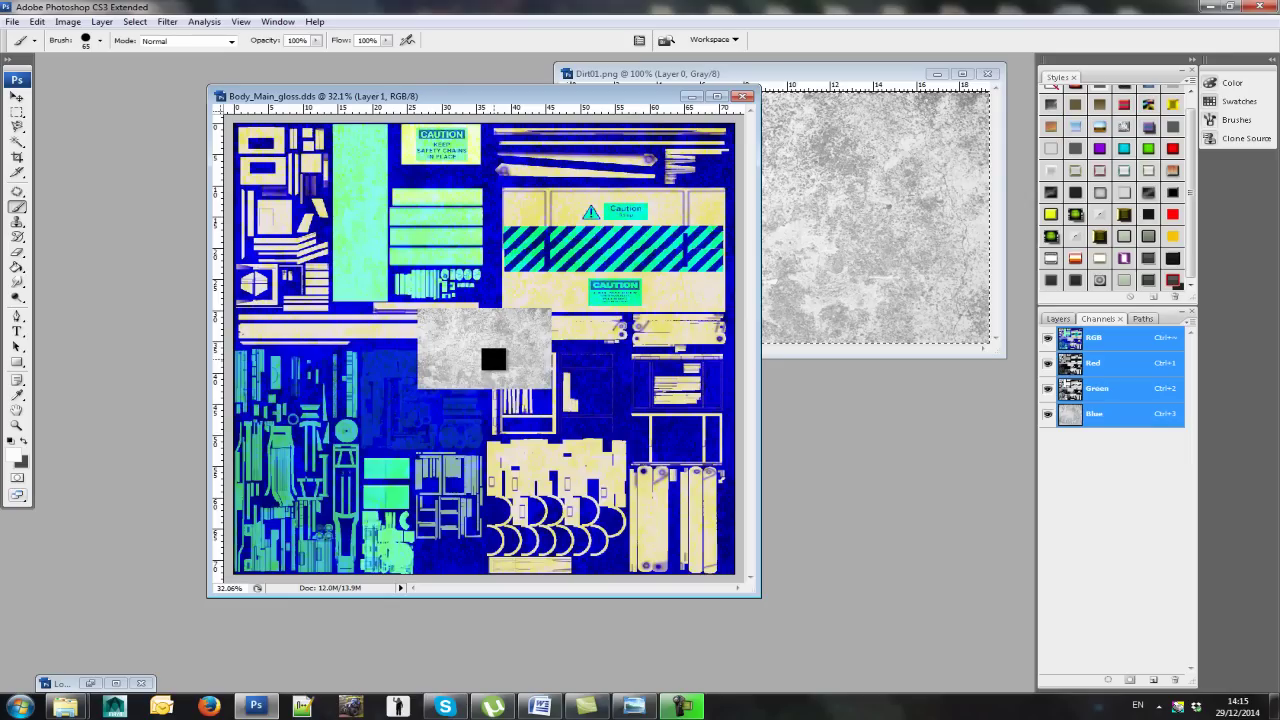
key(ctrl+z)
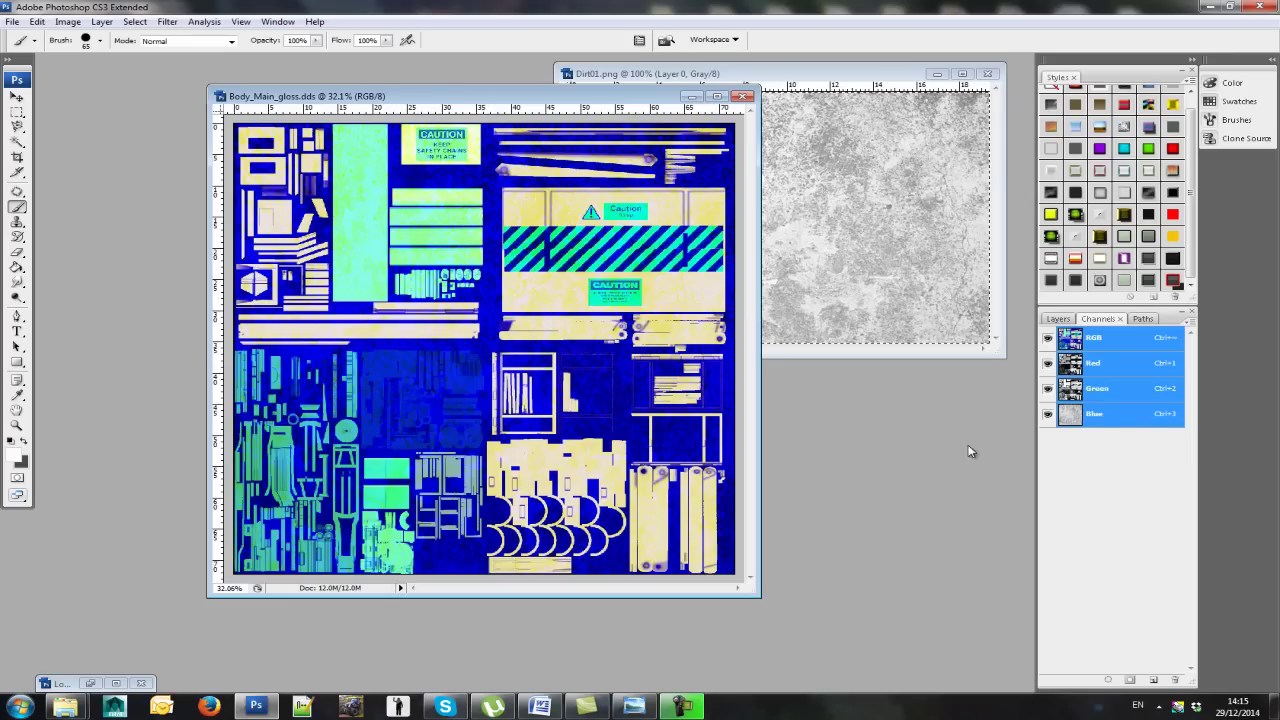
click(1094, 416)
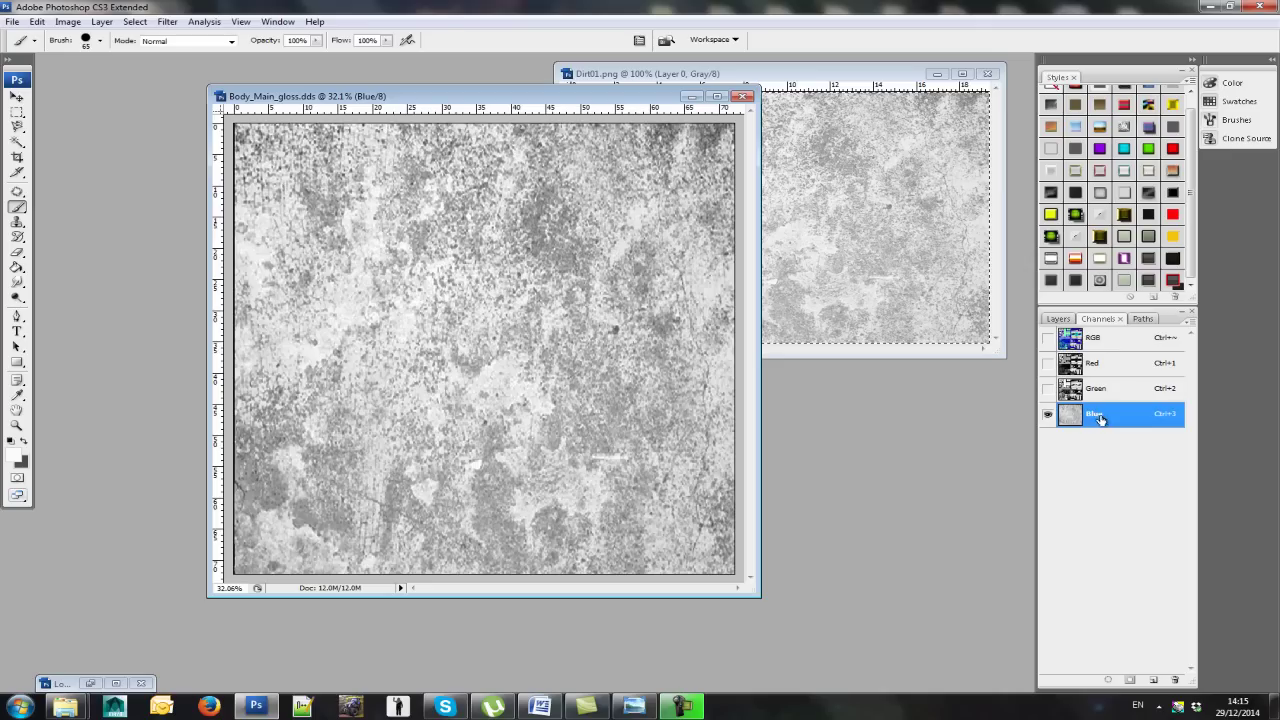
drag(576, 96, 381, 70)
Step: Paste the Dirt01 texture into the Blue channel of Body_Main_gloss.dds
click(808, 93)
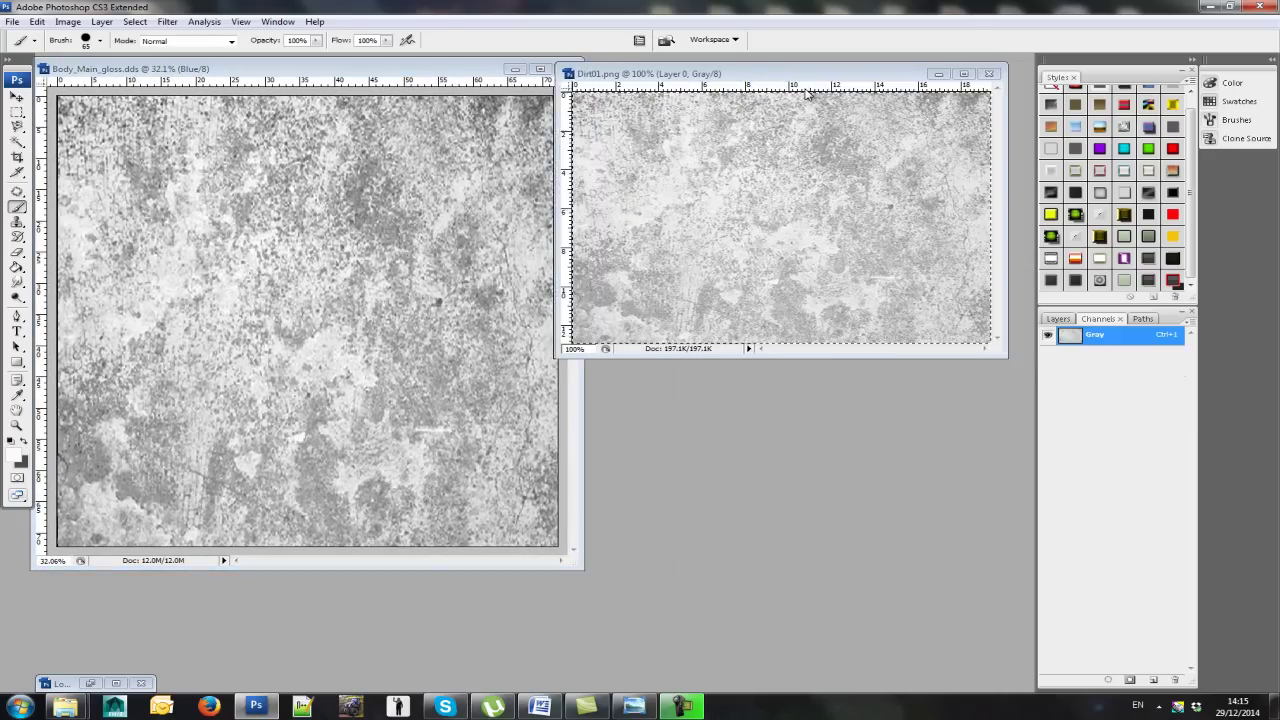
mouse_move(807, 73)
mouse_down()
mouse_move(836, 86)
mouse_move(795, 65)
mouse_up()
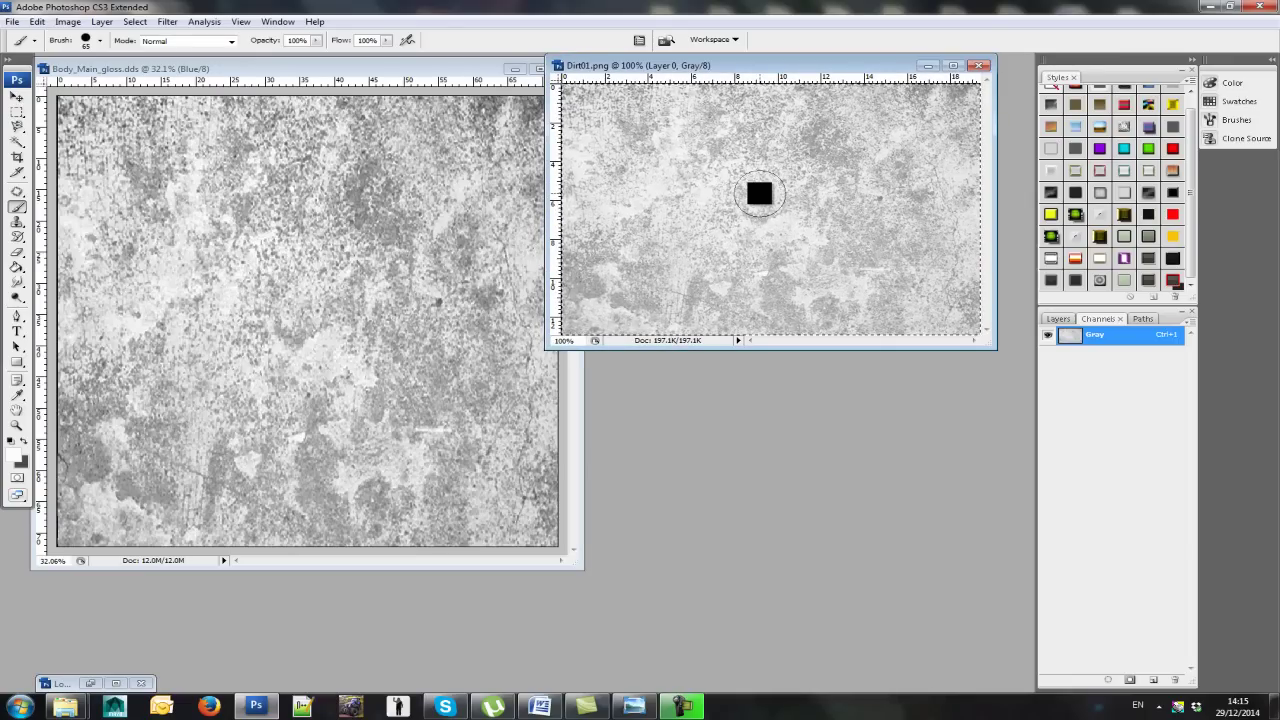
click(441, 150)
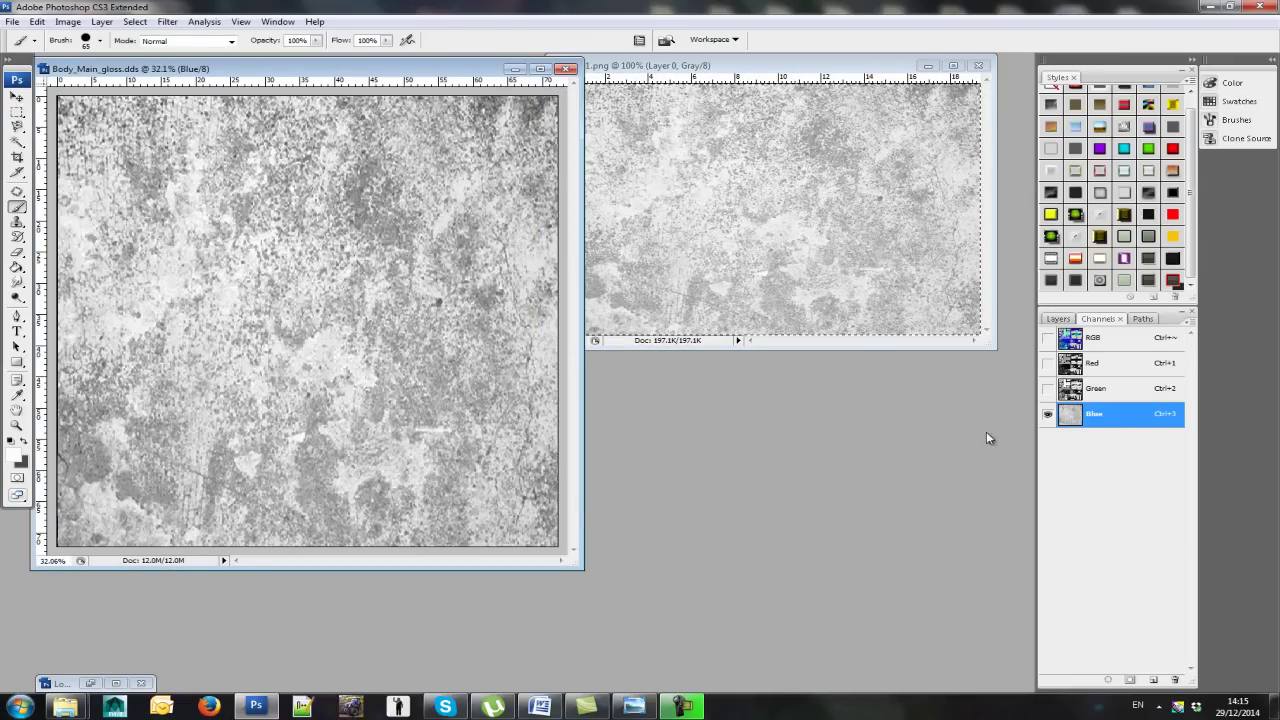
click(37, 21)
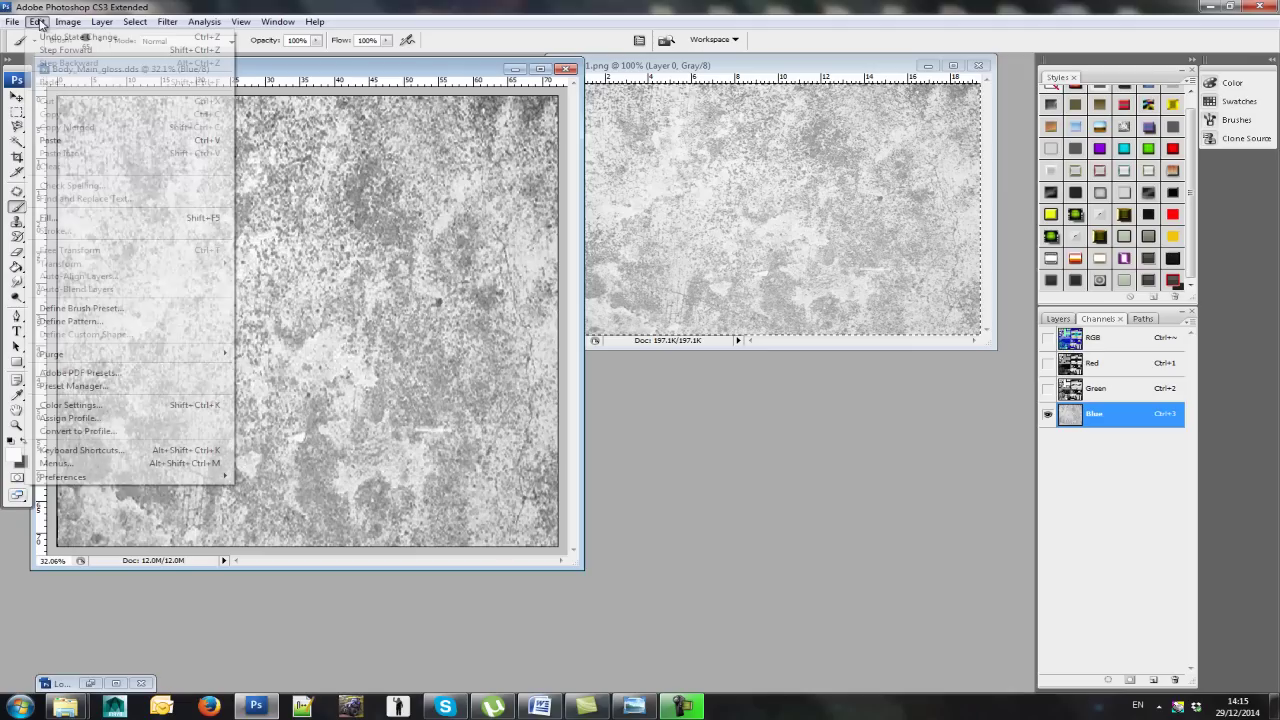
click(50, 140)
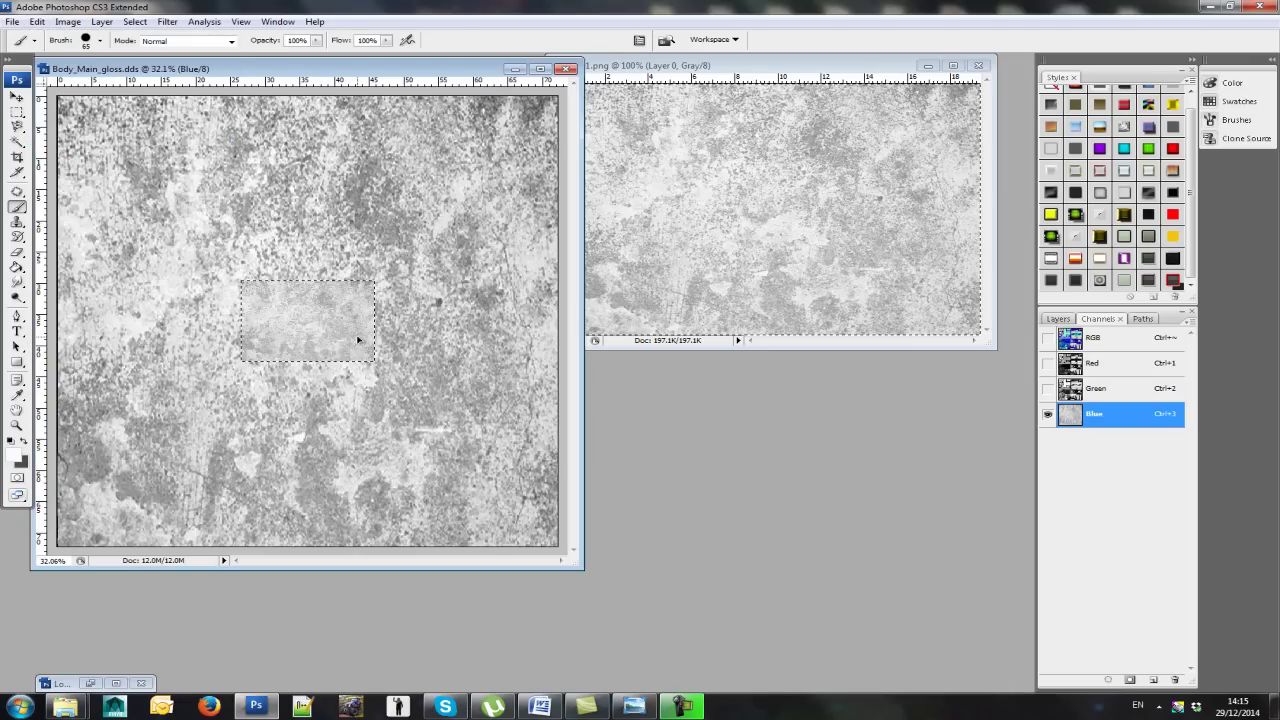
Step: Free-transform the pasted dirt, scaling it up to fill the whole canvas, and apply
key(ctrl+t)
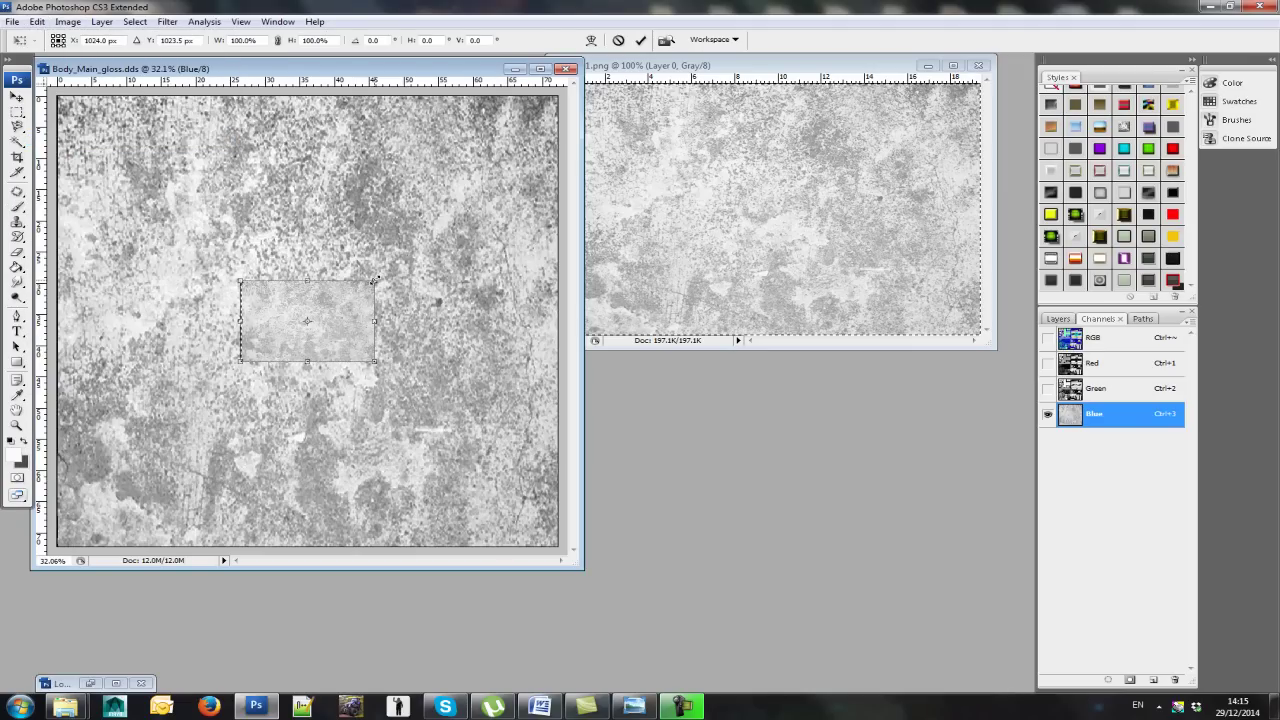
drag(374, 279, 513, 147)
drag(418, 227, 244, 159)
drag(379, 289, 560, 397)
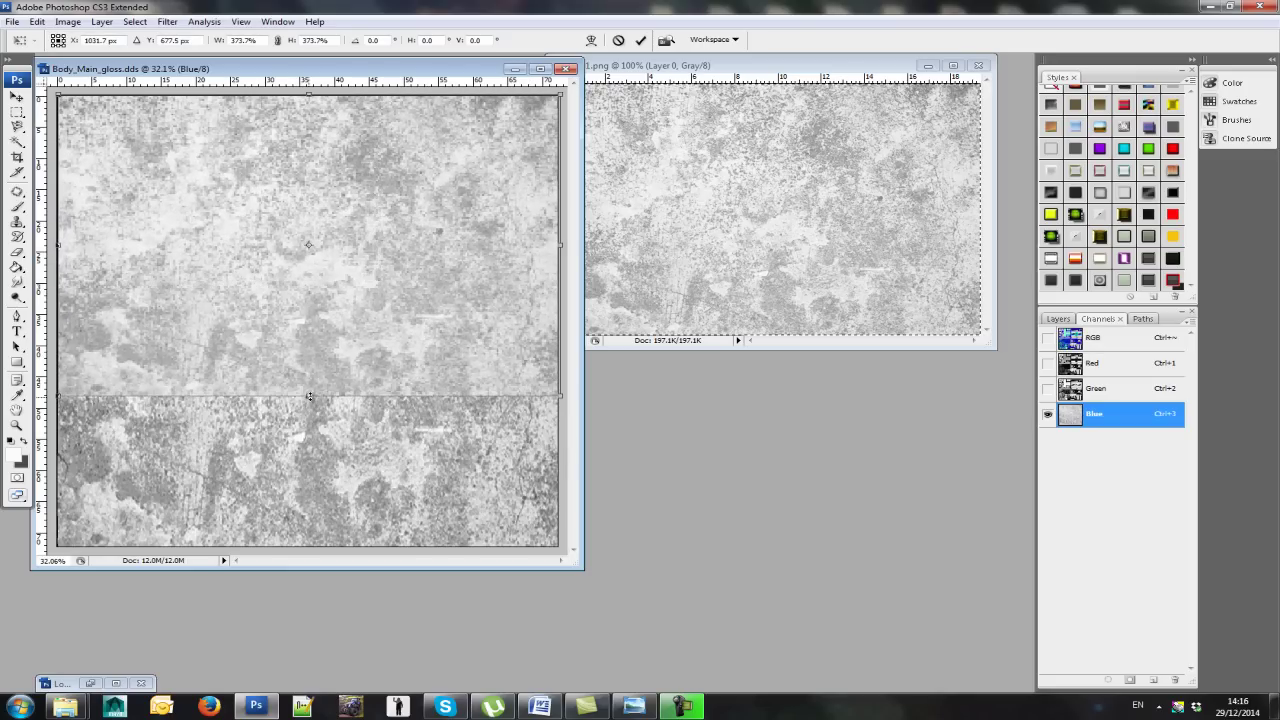
drag(308, 397, 312, 550)
key(Return)
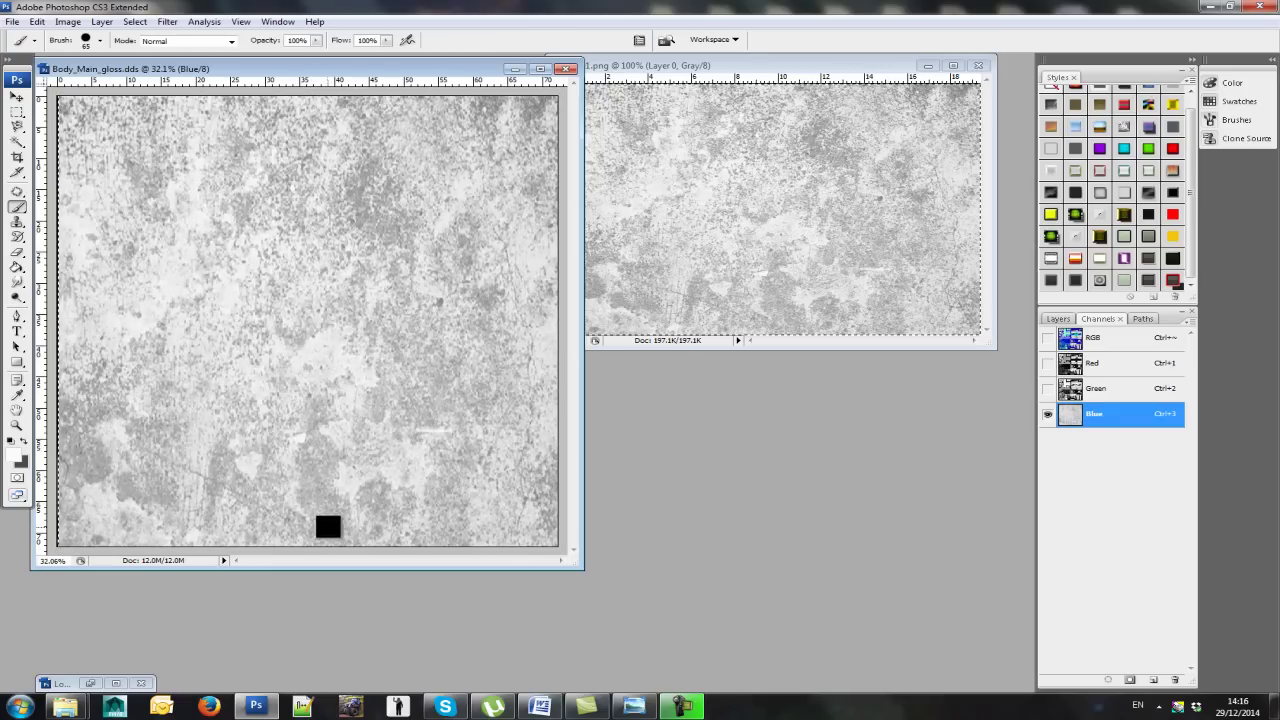
Step: Turn on the Red and Green channels so Body_Main_gloss.dds shows in full colour with the dirt
click(1048, 363)
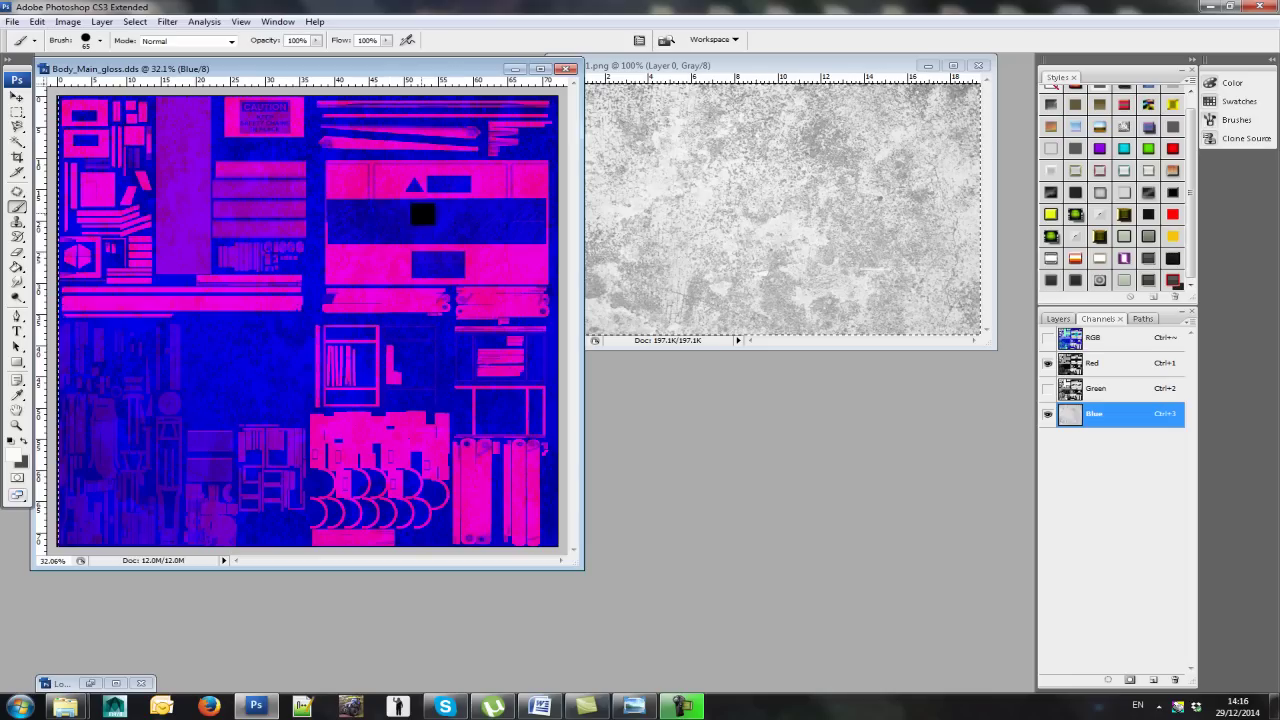
drag(786, 67, 819, 69)
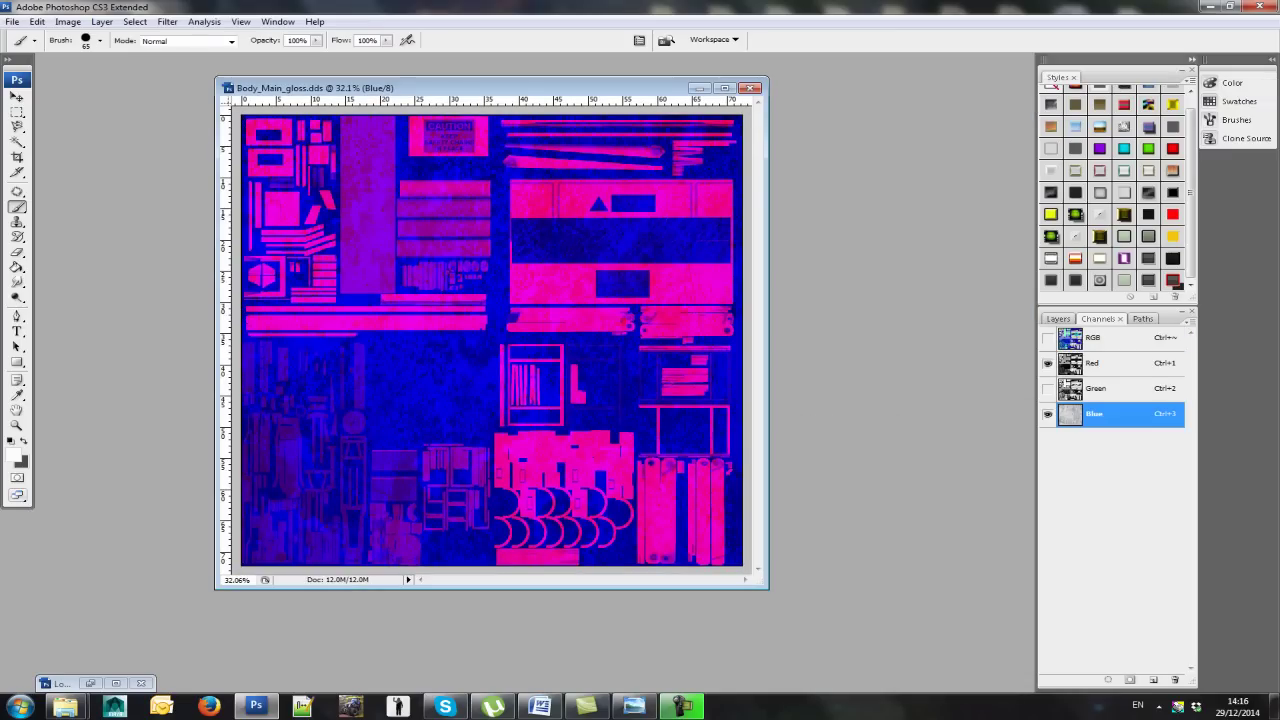
click(1047, 390)
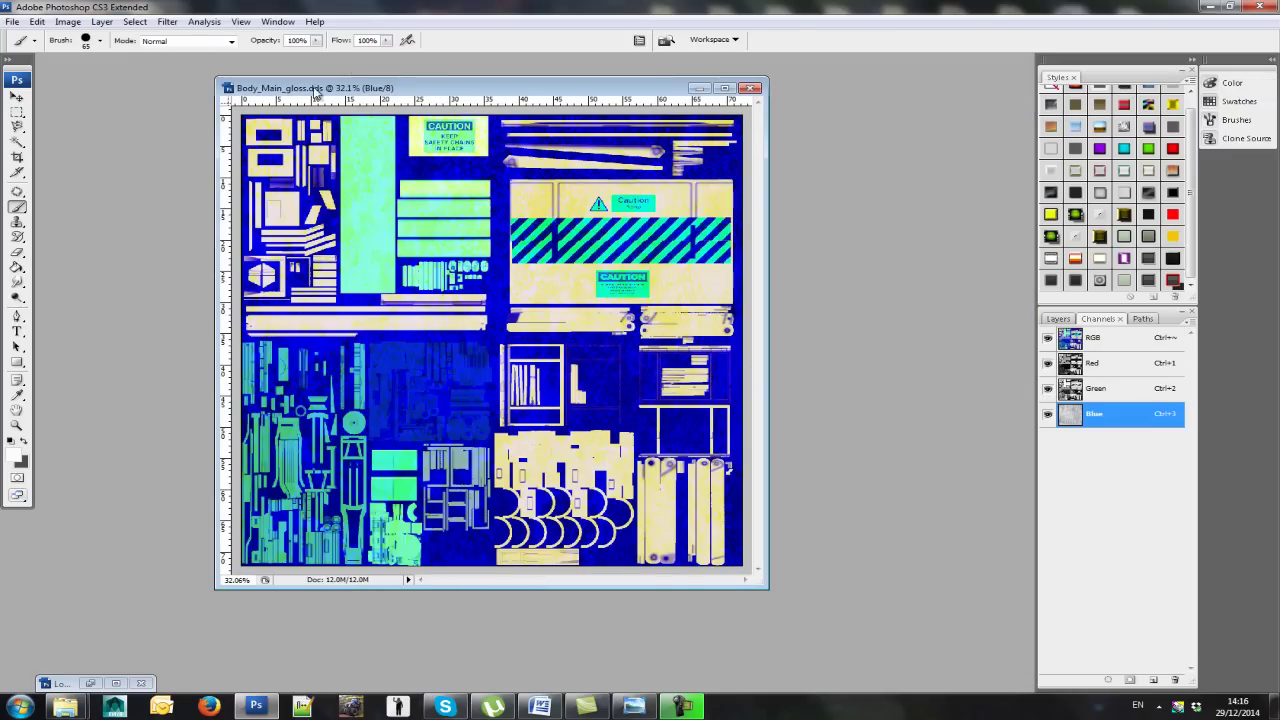
drag(433, 80, 487, 91)
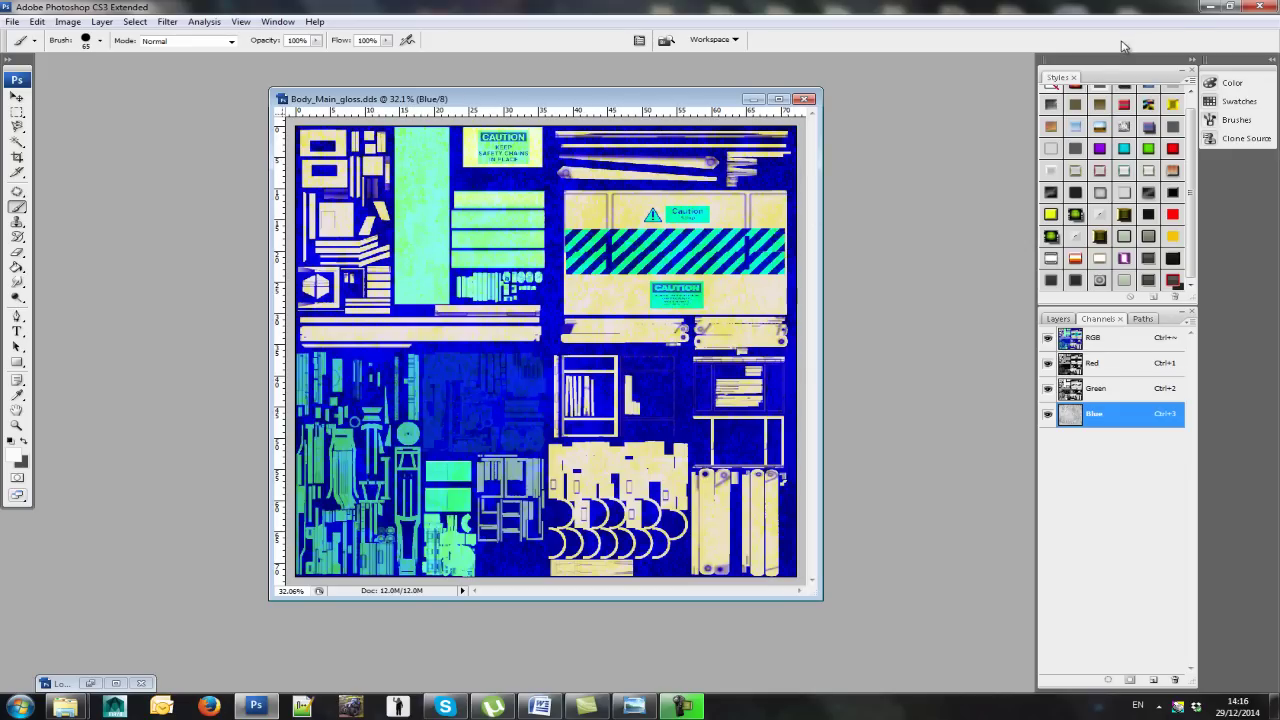
Step: Minimize Photoshop, then orbit and zoom in on the trailer's blue-patched body in GIANTS Editor
click(1211, 7)
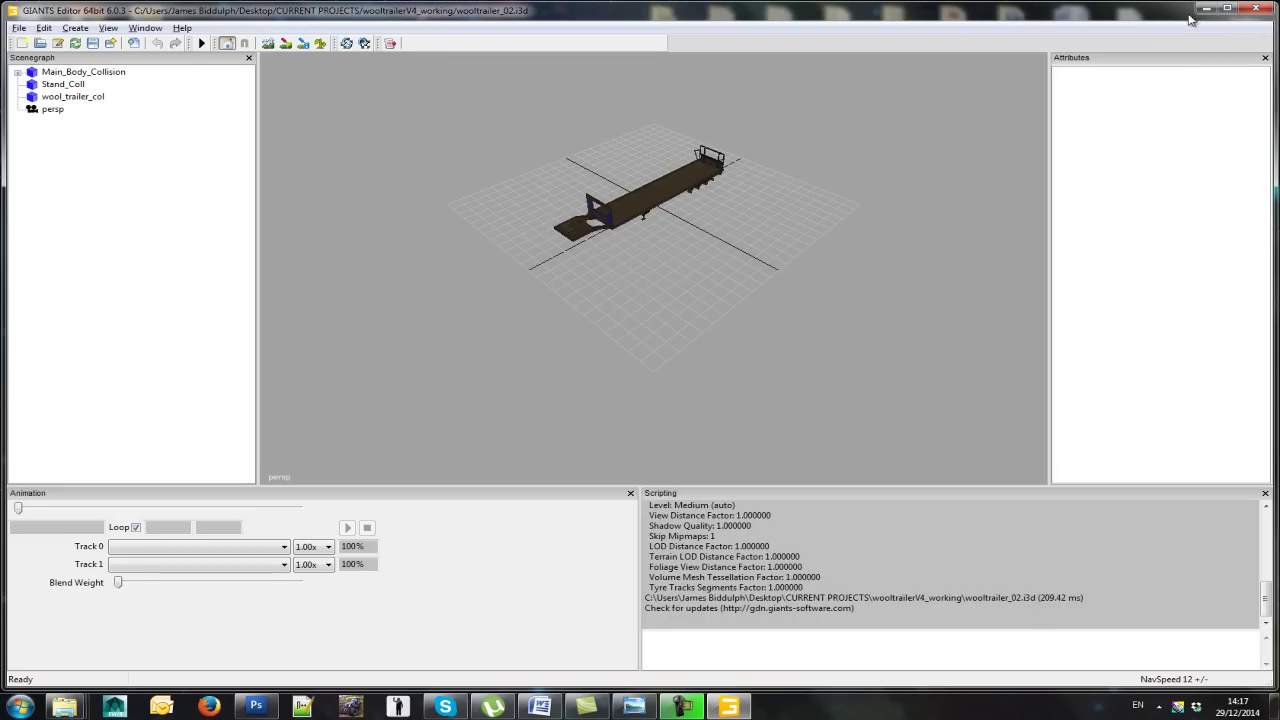
drag(935, 232, 686, 266)
scroll(756, 293, up, 6)
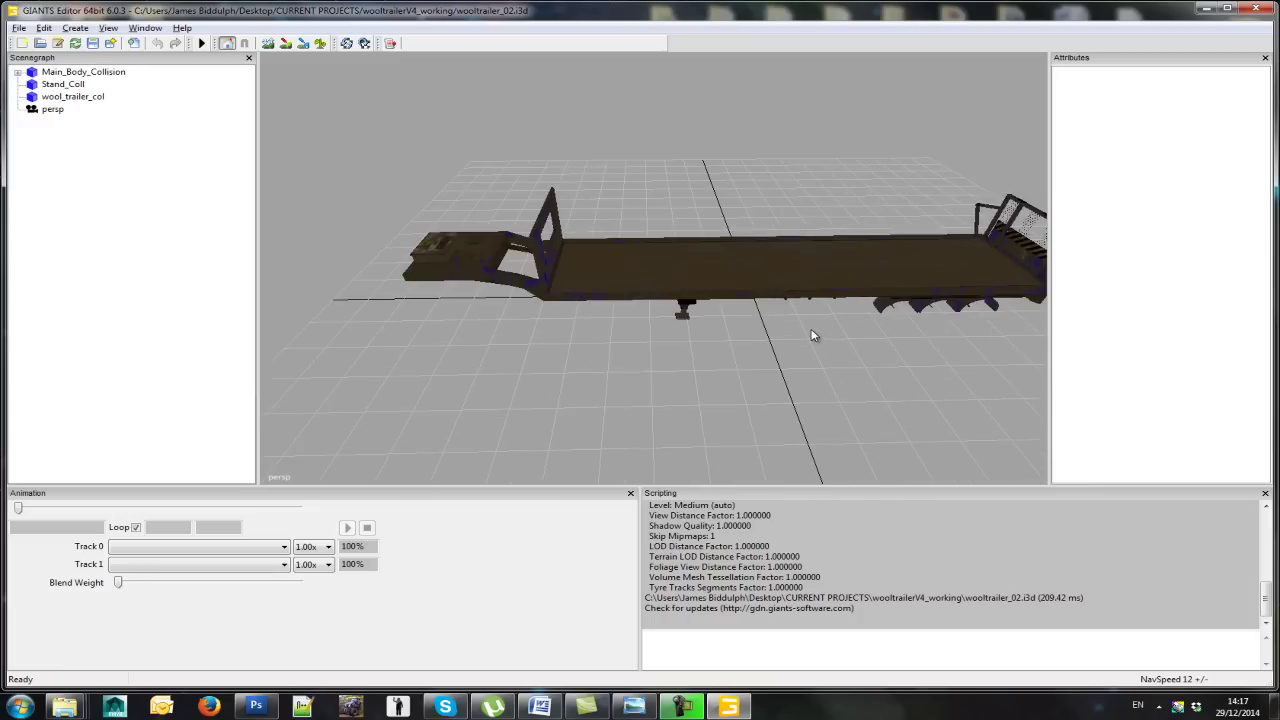
mouse_move(812, 336)
mouse_down()
mouse_move(735, 321)
mouse_move(844, 358)
mouse_move(742, 327)
mouse_move(815, 341)
mouse_move(786, 344)
mouse_move(820, 361)
mouse_move(804, 358)
mouse_up()
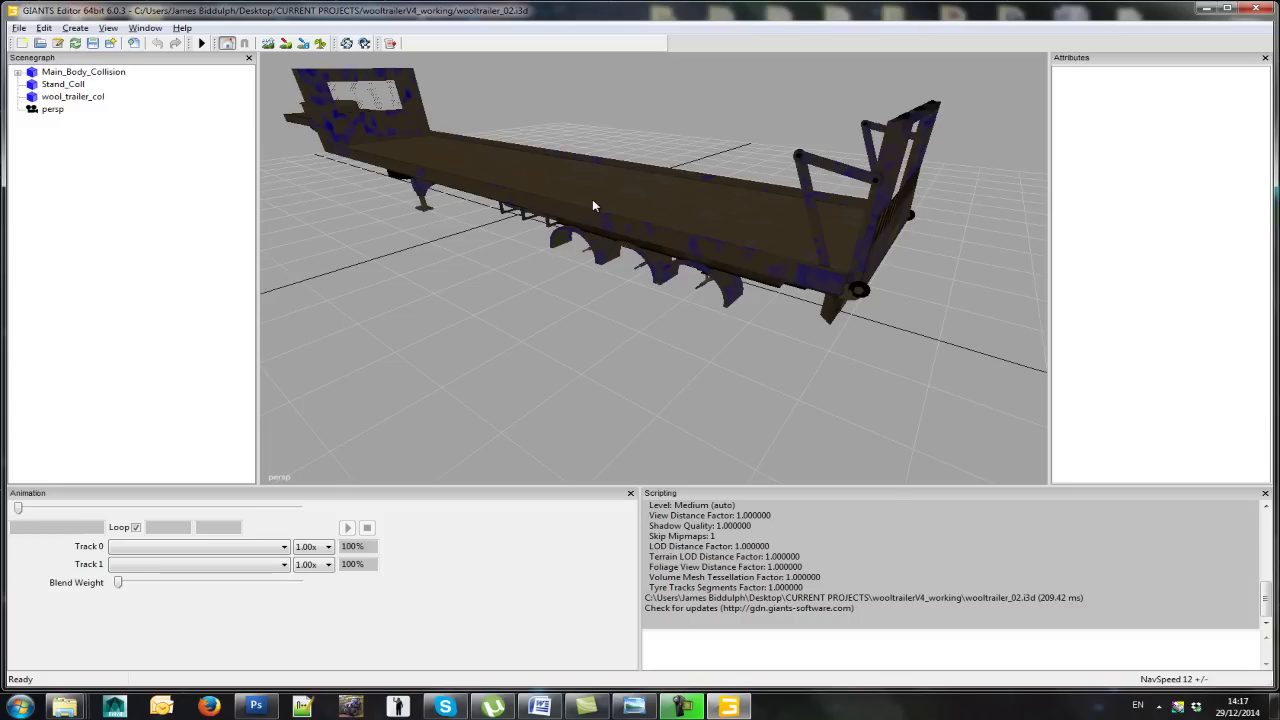
Step: Fill the gloss map's blue channel with solid black using Edit > Fill
click(256, 707)
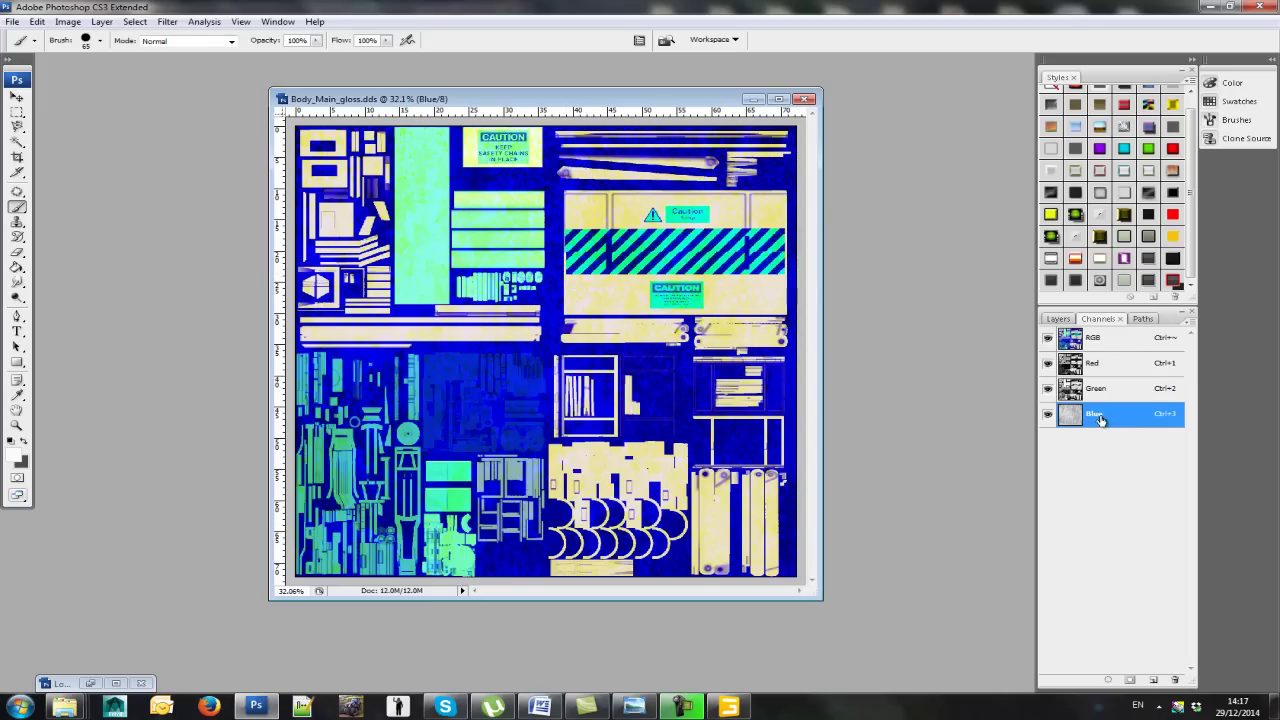
click(37, 22)
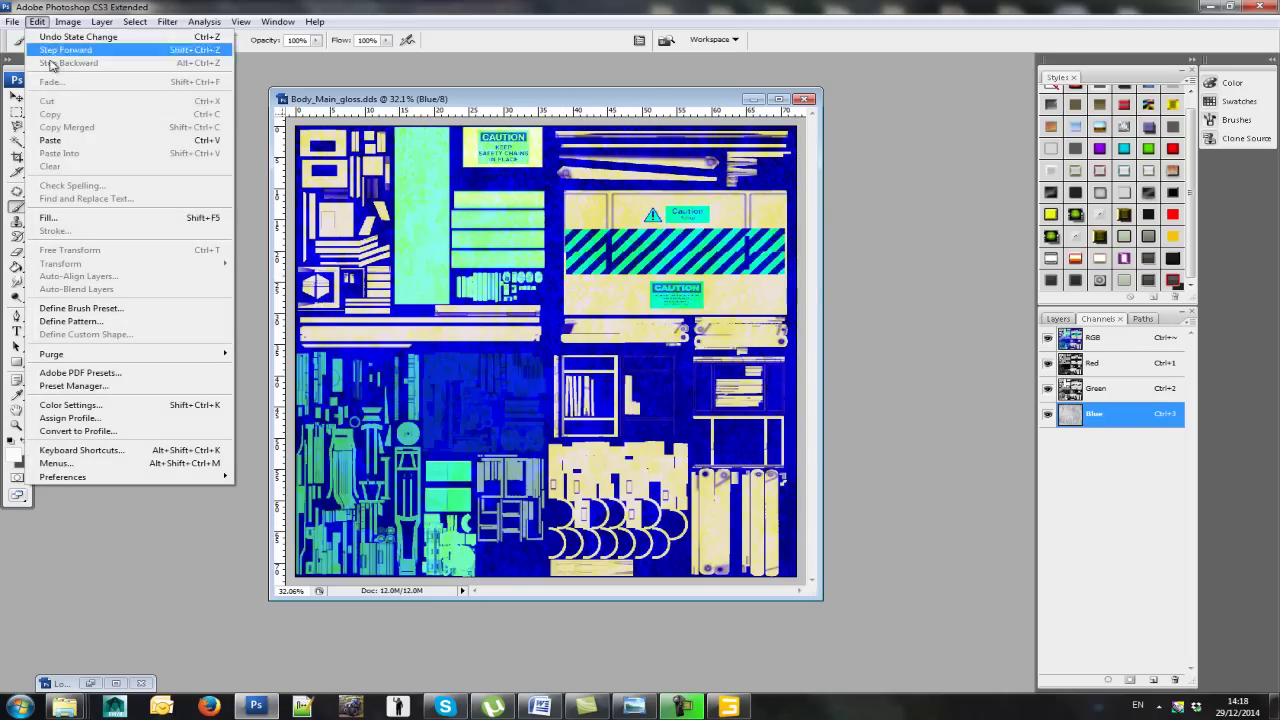
click(65, 222)
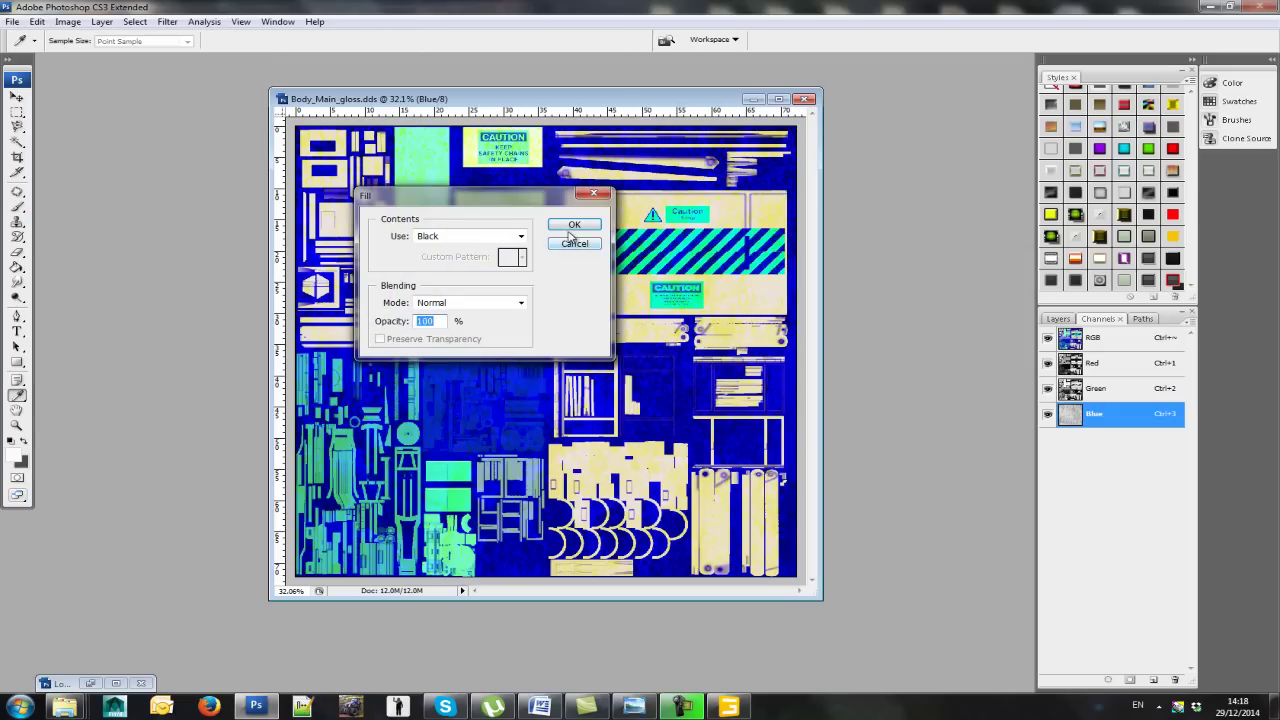
click(574, 225)
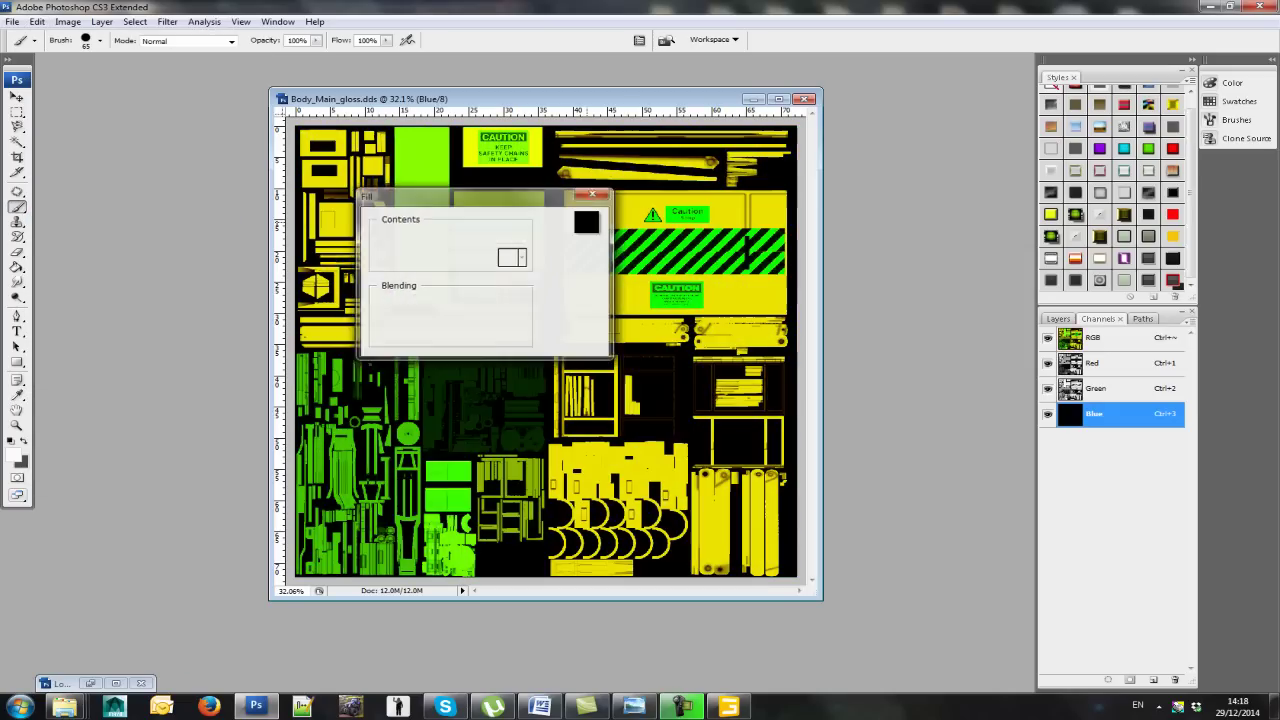
key(b)
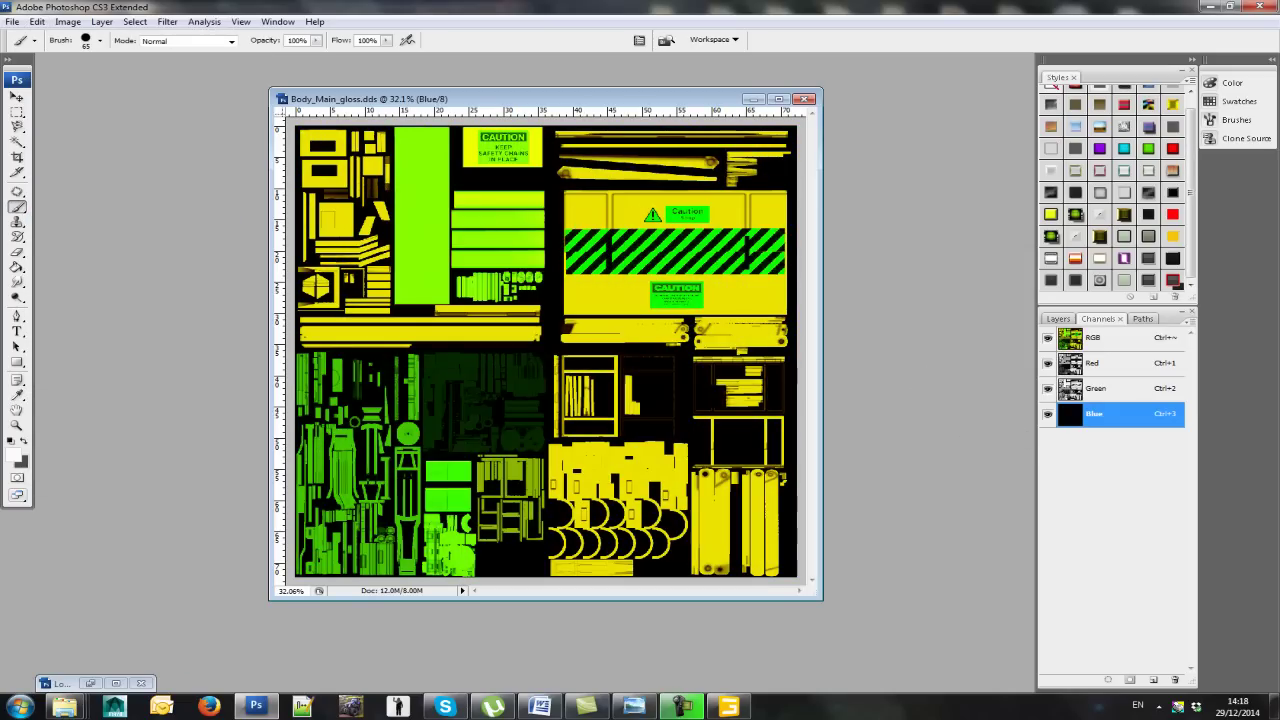
Step: Save Body_Main_gloss.dds with the NVIDIA DDS settings and return to GIANTS Editor
click(12, 22)
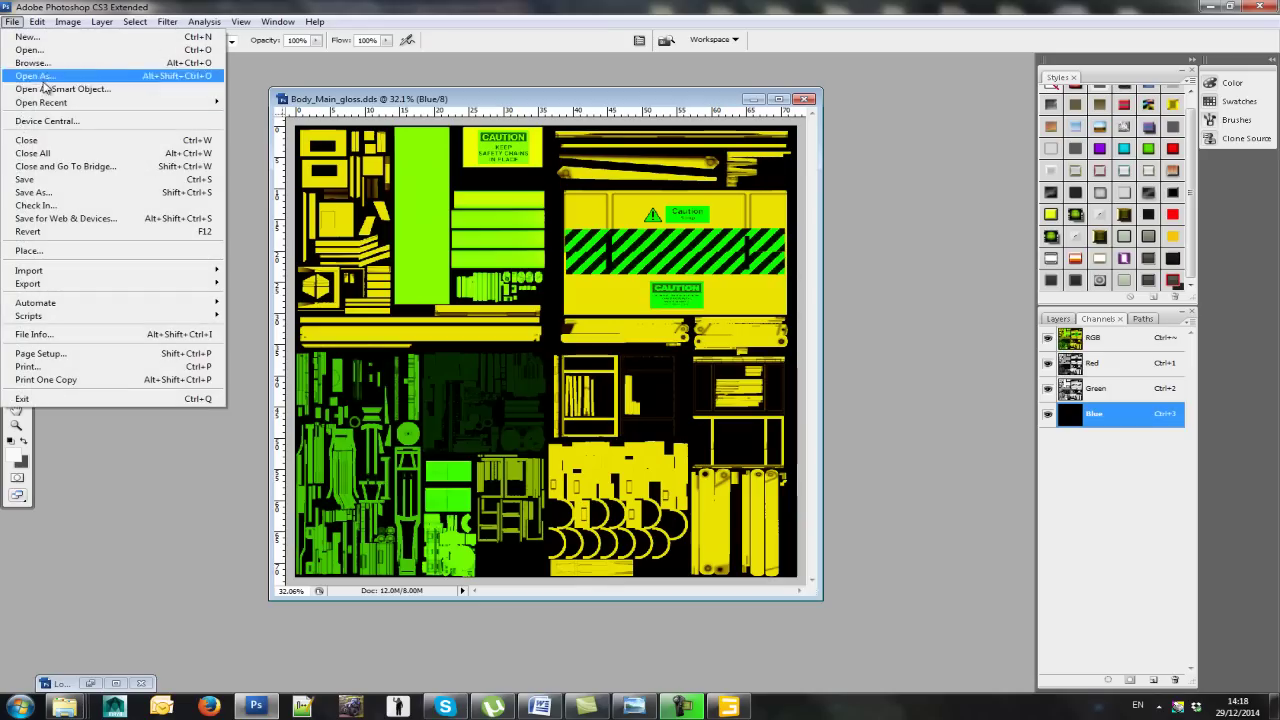
click(40, 180)
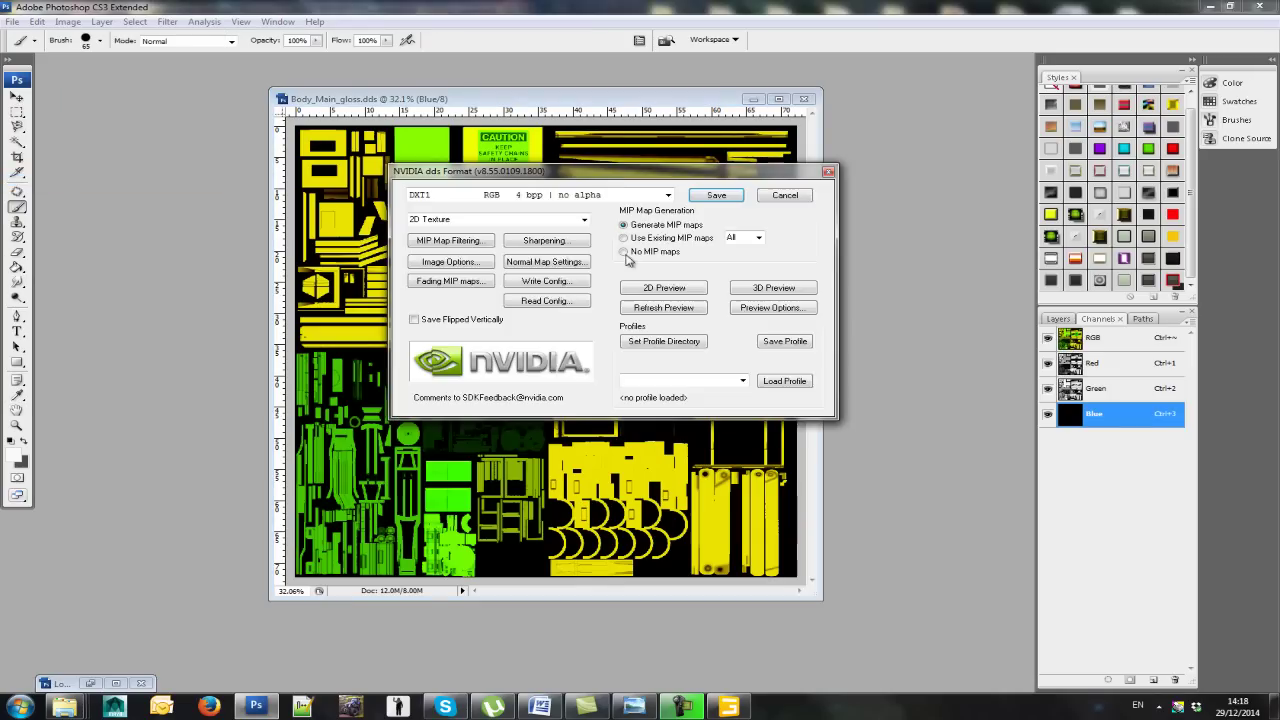
click(720, 195)
click(728, 707)
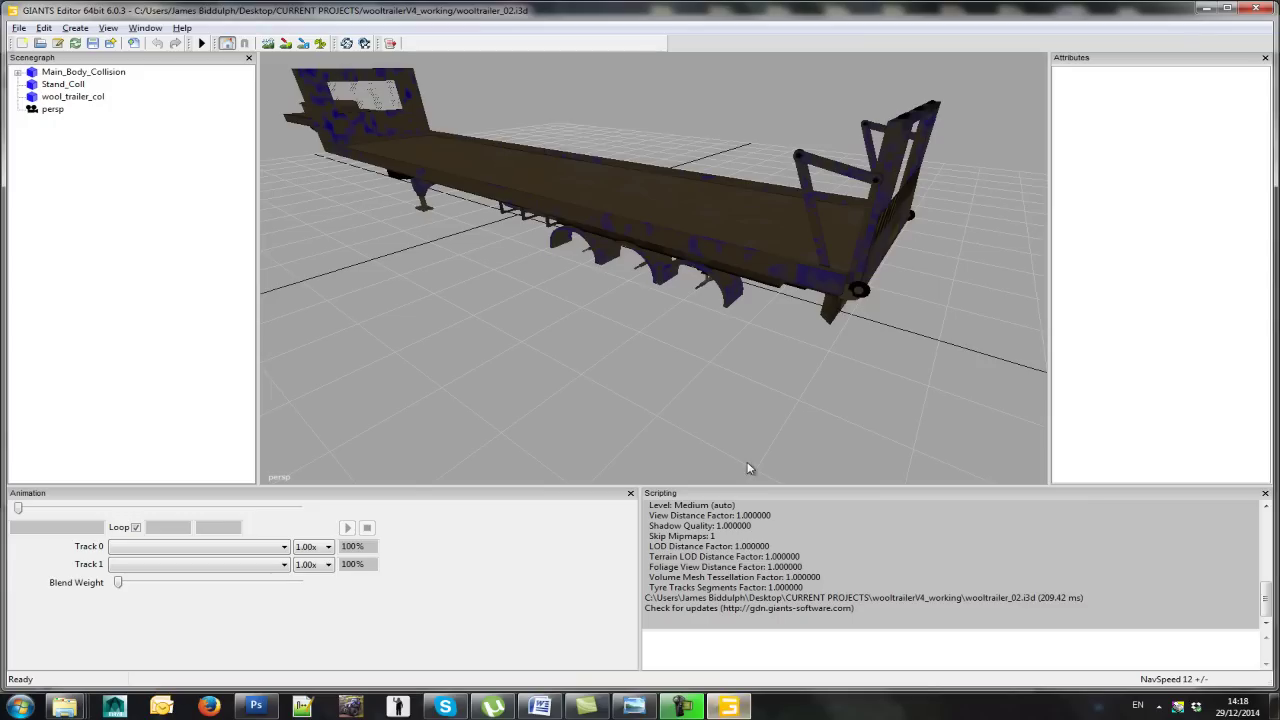
Step: Reload all textures so the trailer appears clean blue and grey, then return to Photoshop
click(347, 44)
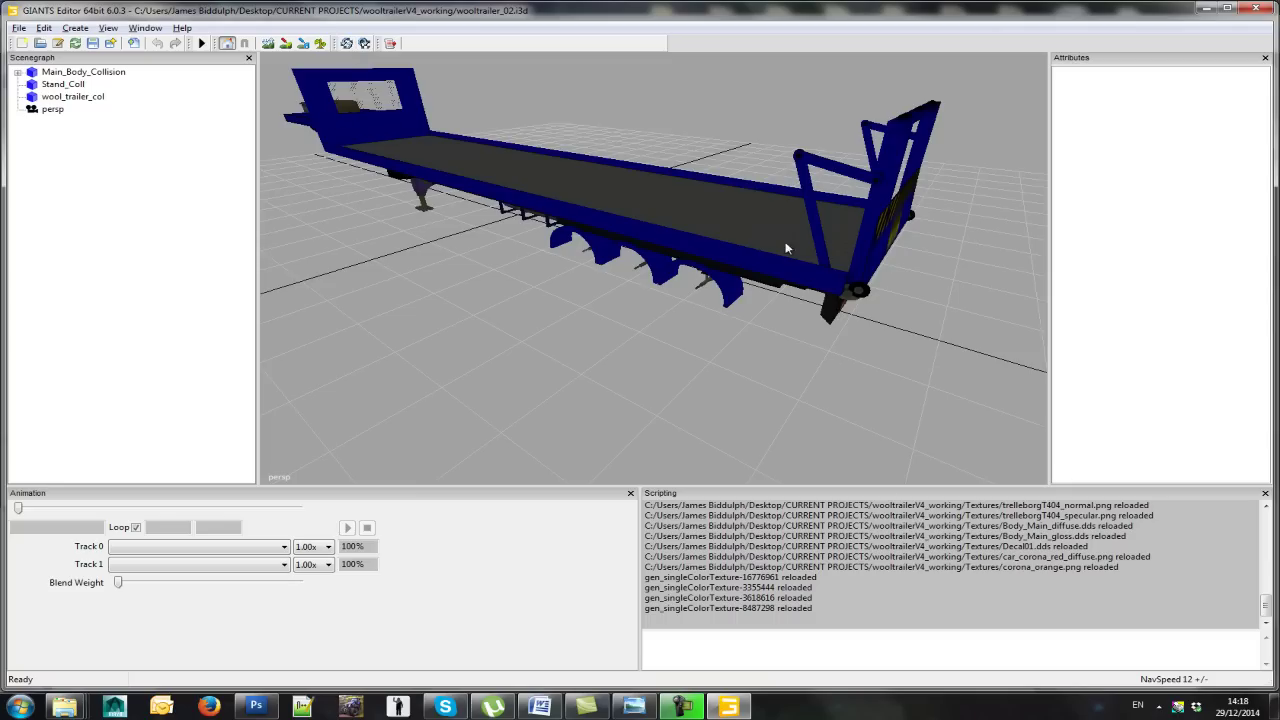
click(252, 707)
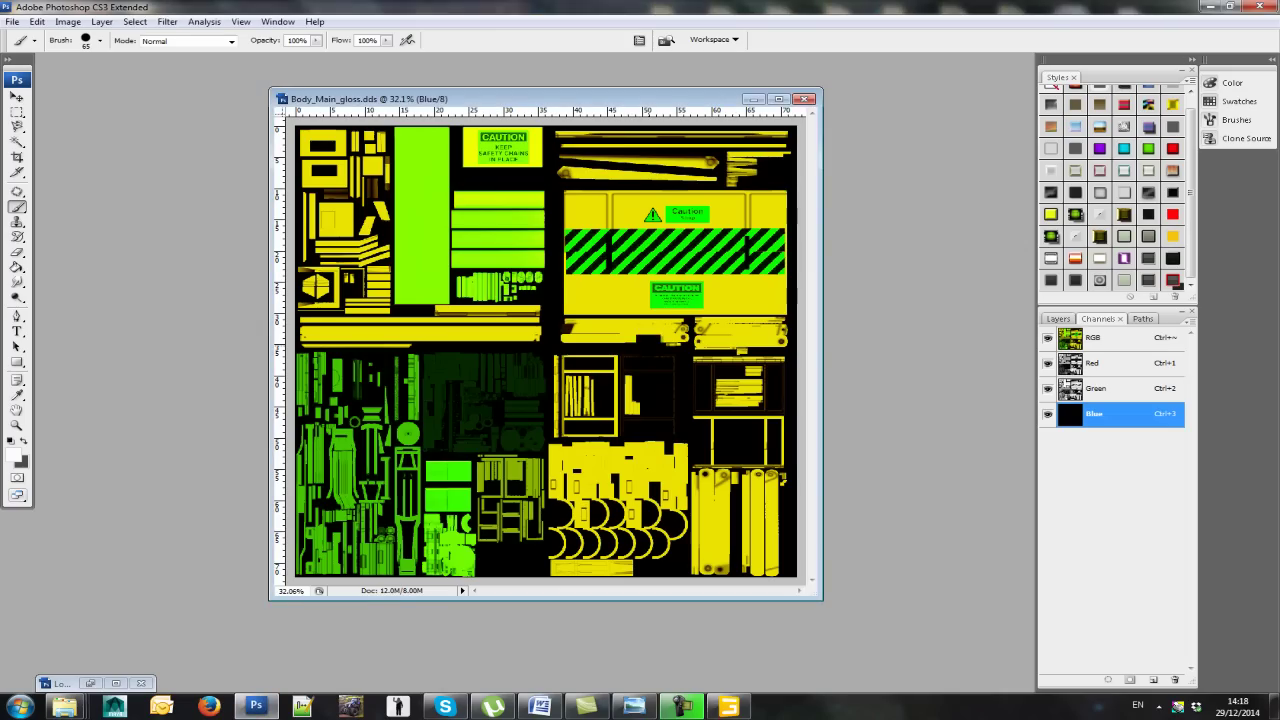
Step: Brush near-white values into the blue channel over the caution-stripe panel
click(15, 456)
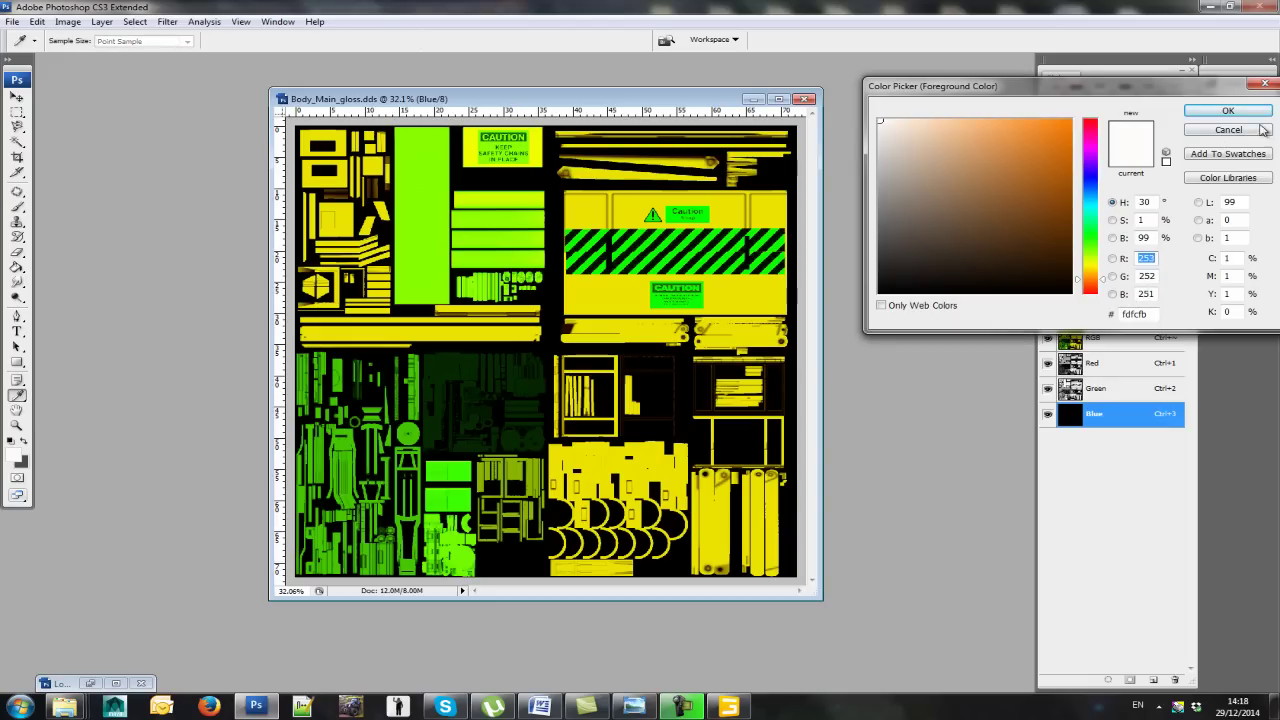
click(1262, 130)
key(b)
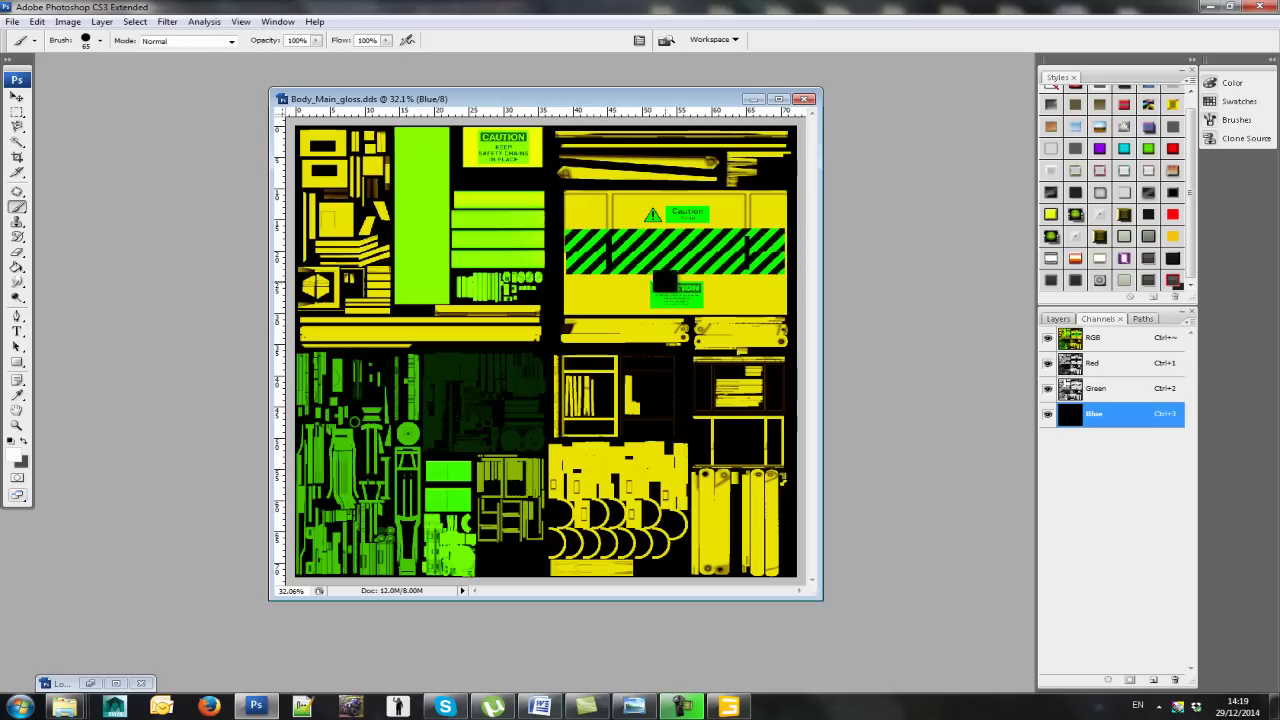
mouse_move(767, 296)
mouse_down()
mouse_move(712, 281)
mouse_move(703, 244)
mouse_move(646, 263)
mouse_move(653, 236)
mouse_move(616, 222)
mouse_move(760, 215)
mouse_move(610, 205)
mouse_move(570, 266)
mouse_move(612, 290)
mouse_move(725, 297)
mouse_move(629, 241)
mouse_move(731, 237)
mouse_move(758, 218)
mouse_move(740, 208)
mouse_move(708, 229)
mouse_move(758, 268)
mouse_move(762, 300)
mouse_up()
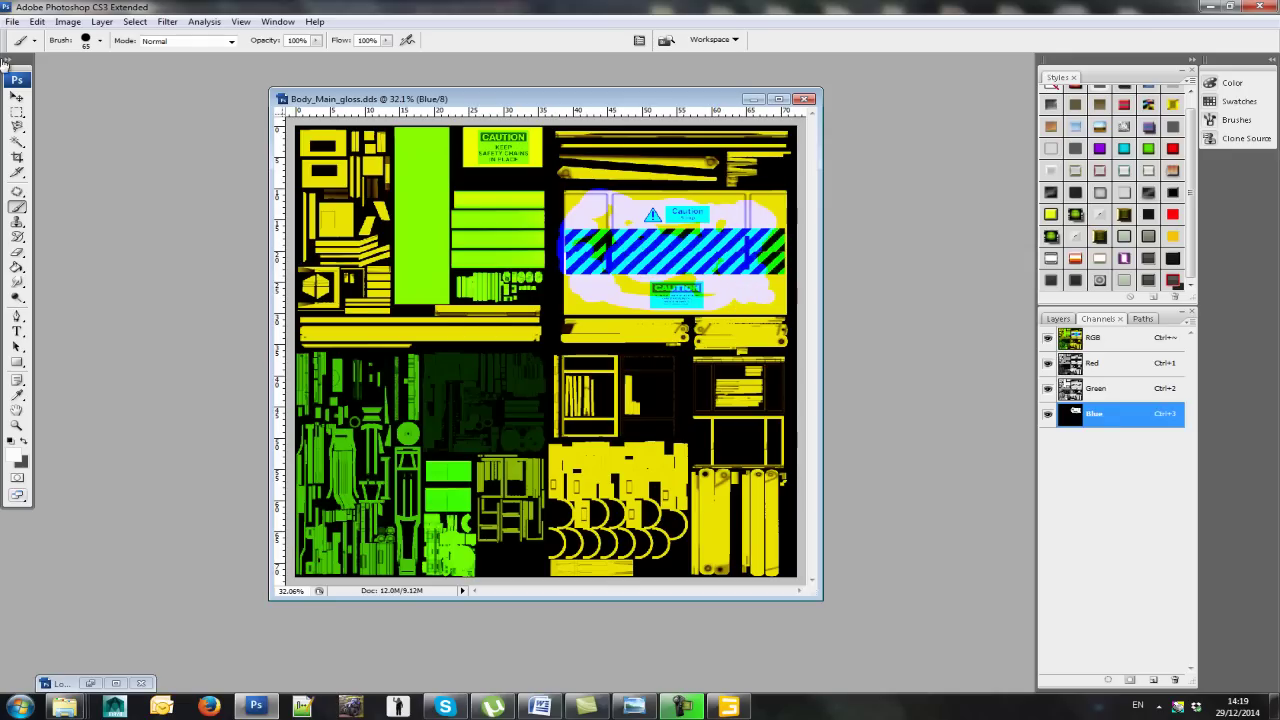
Step: Save the painted gloss map as DDS and switch back to GIANTS Editor
click(17, 28)
click(40, 165)
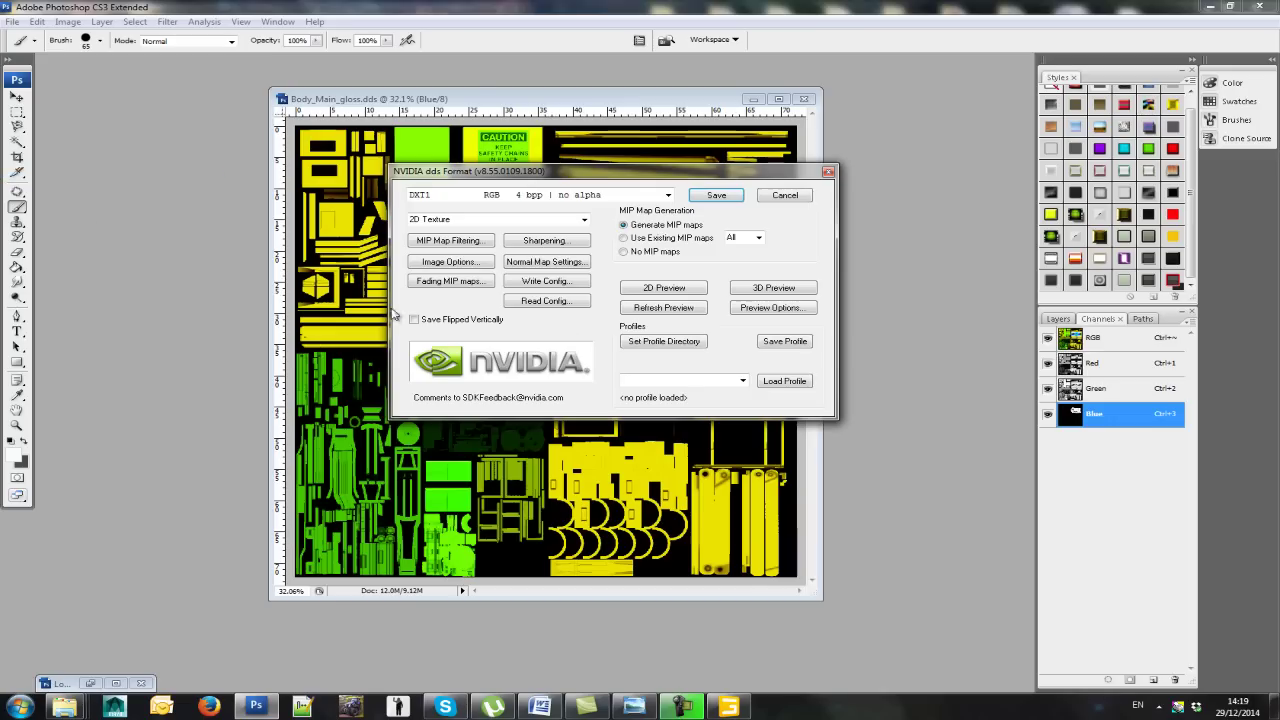
click(718, 196)
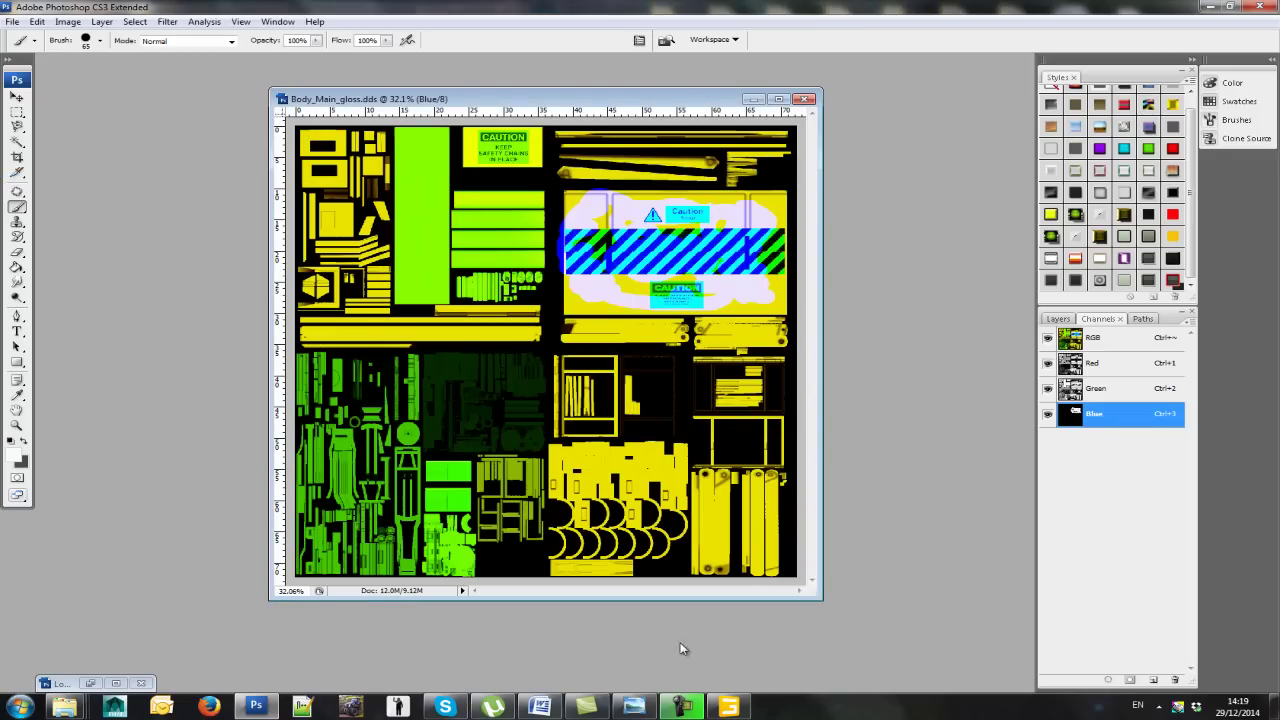
click(729, 706)
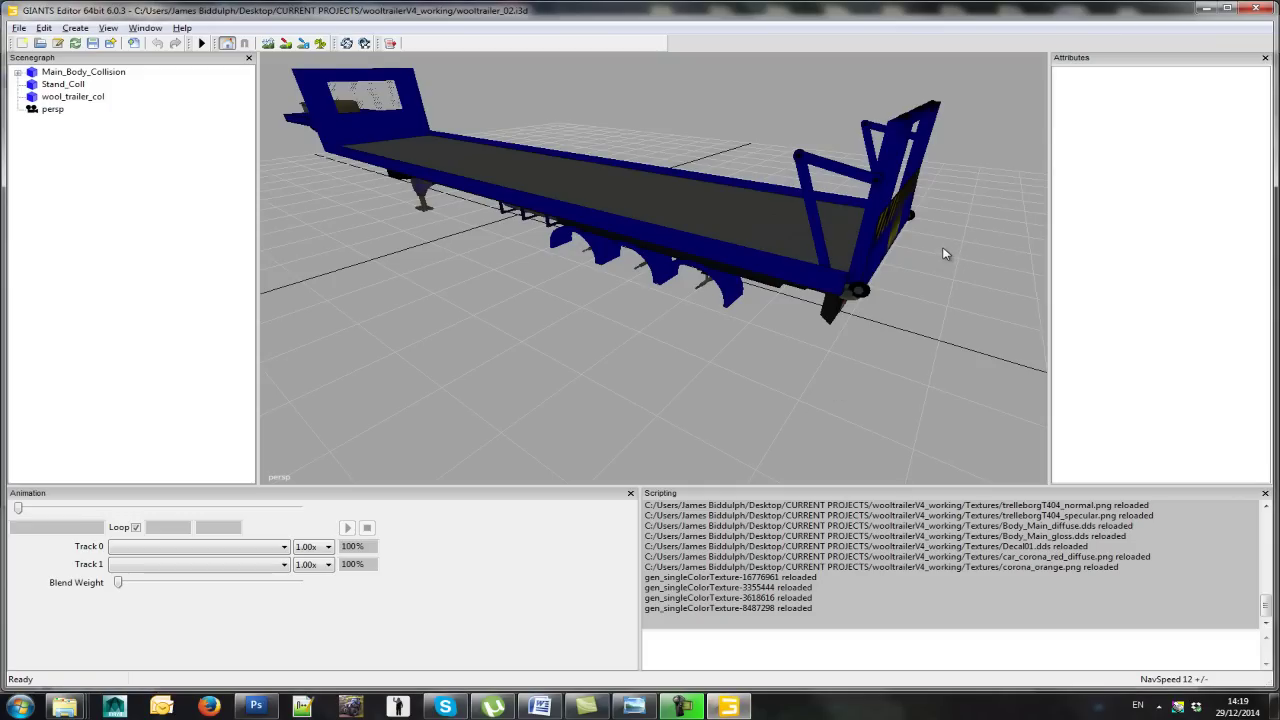
Step: Orbit to the trailer's rear and reload textures to check the painted caution panel, then return to Photoshop
drag(945, 254, 826, 271)
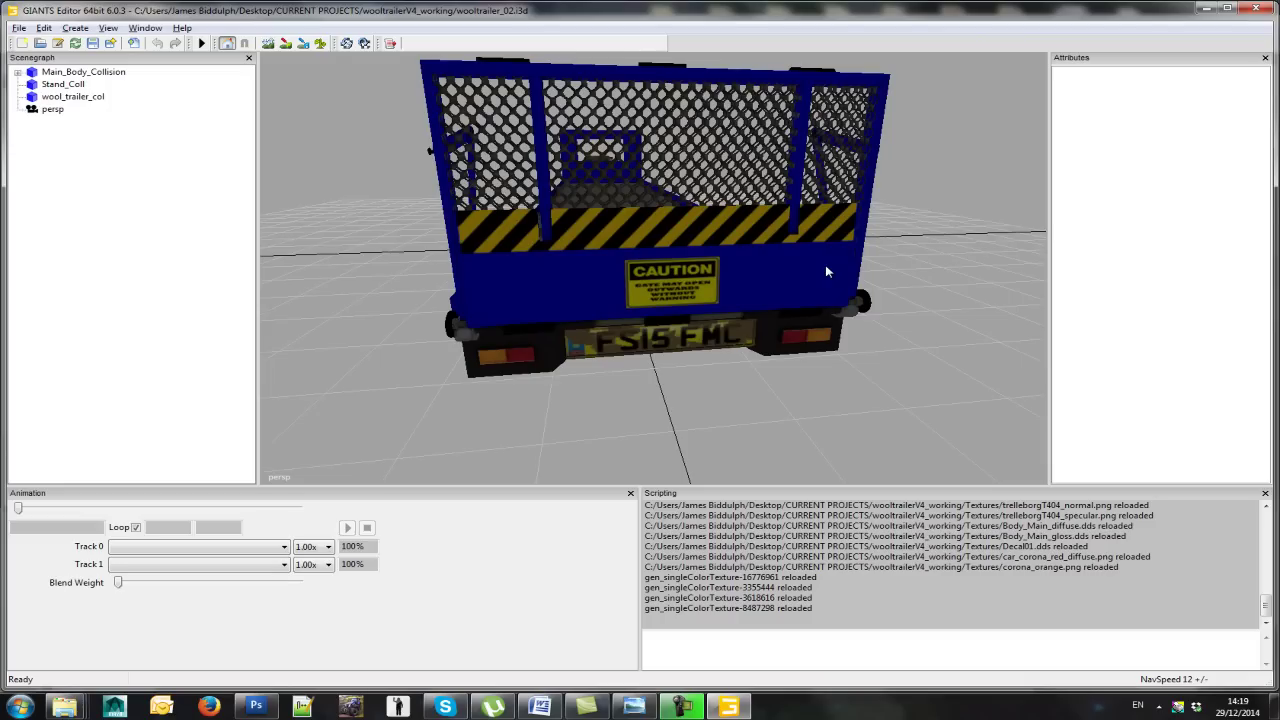
click(347, 44)
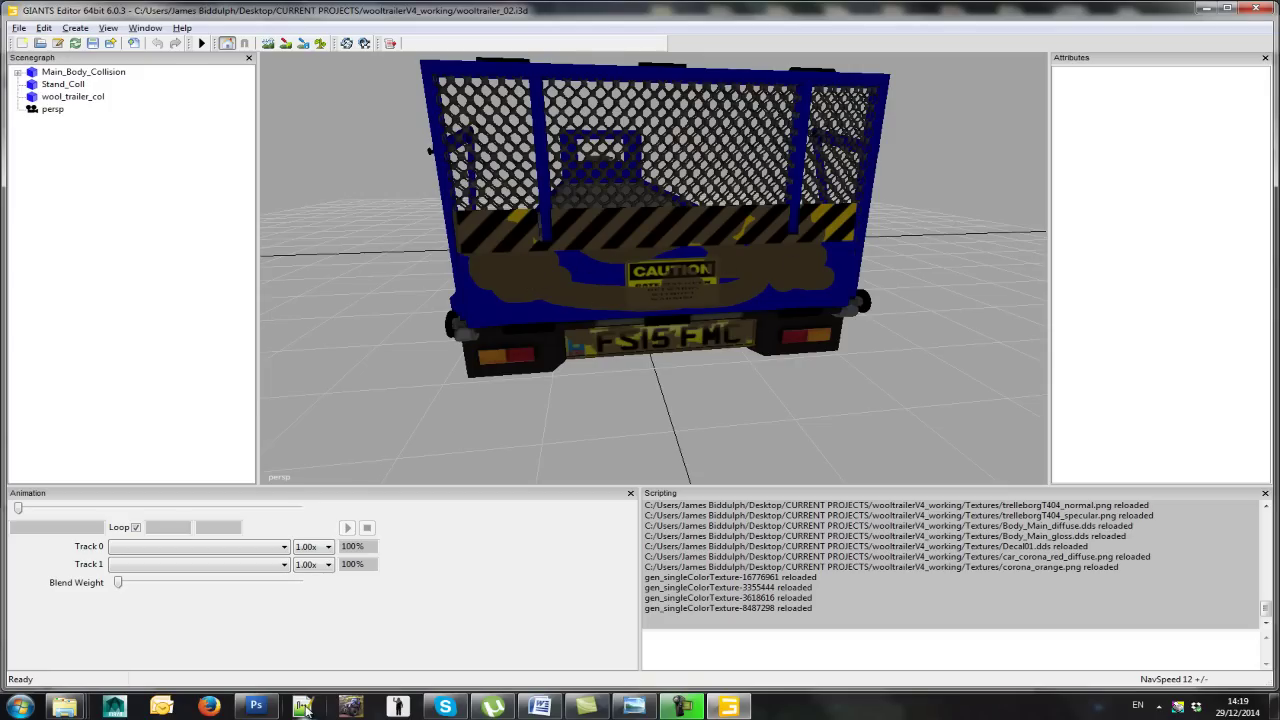
click(256, 706)
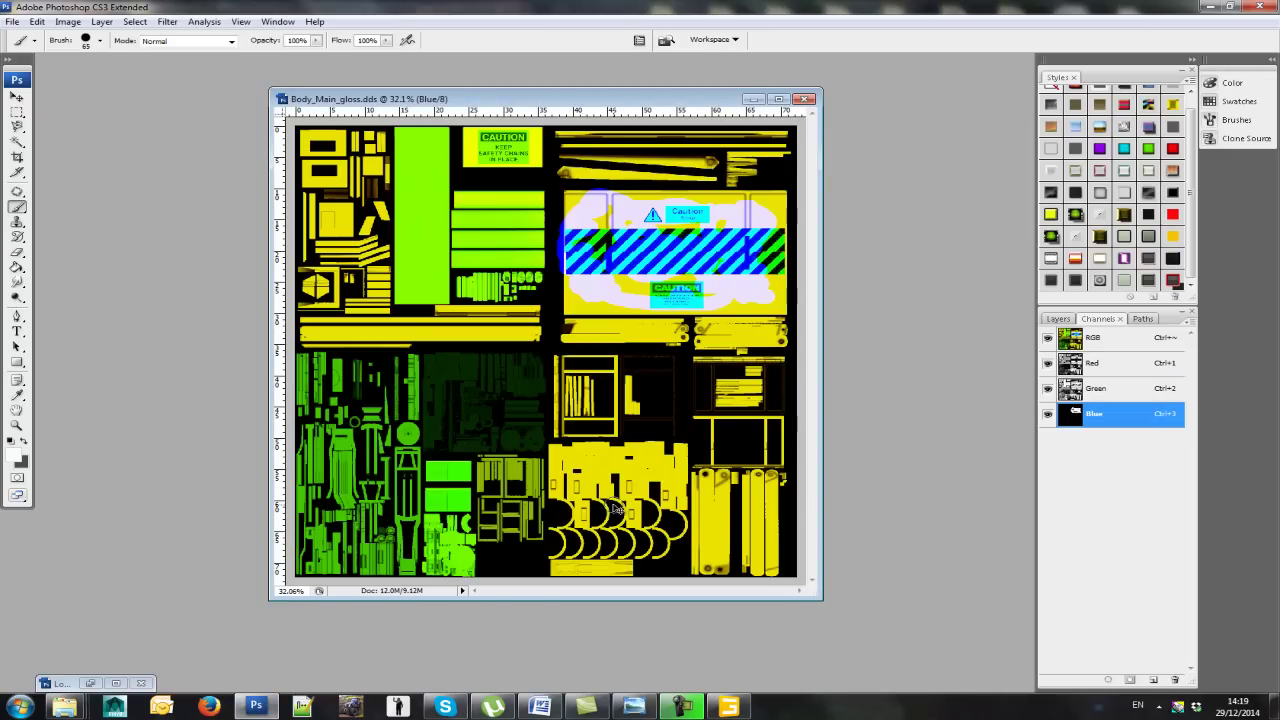
Step: Undo the whitish painting and brush mid grey 8a8988 over the caution panel area
key(ctrl+alt+z)
key(ctrl+alt+z)
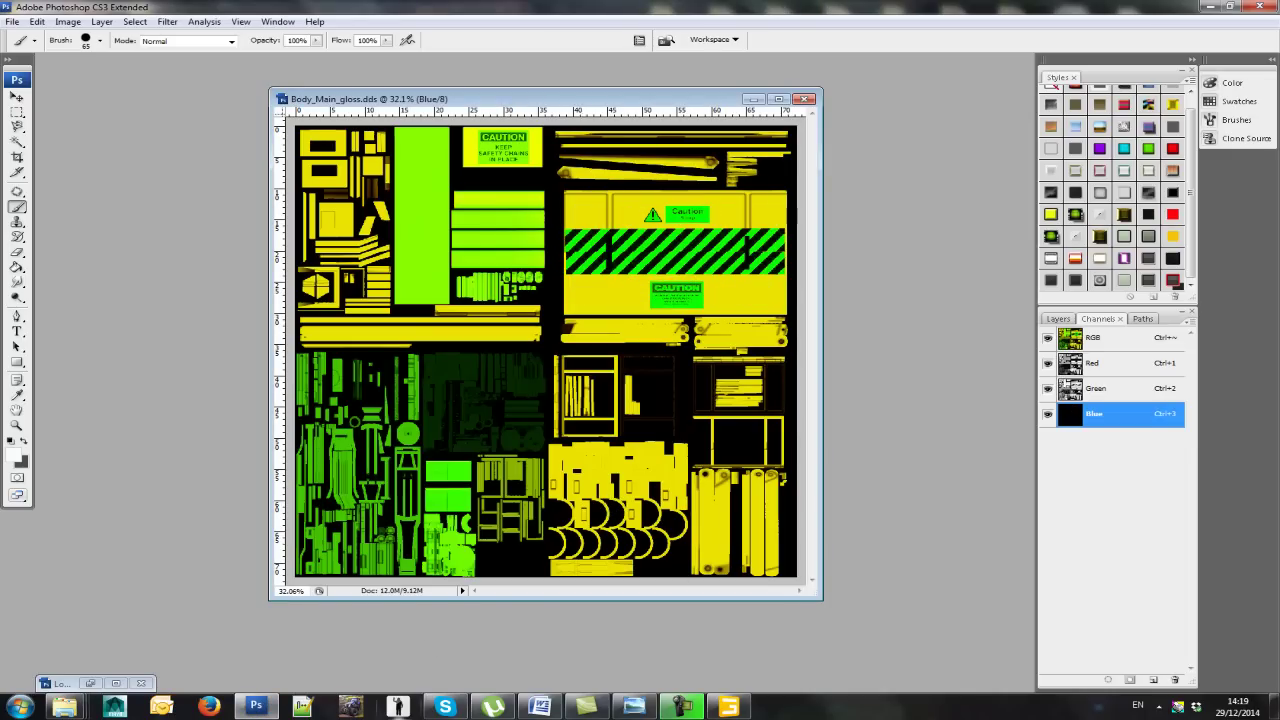
click(17, 457)
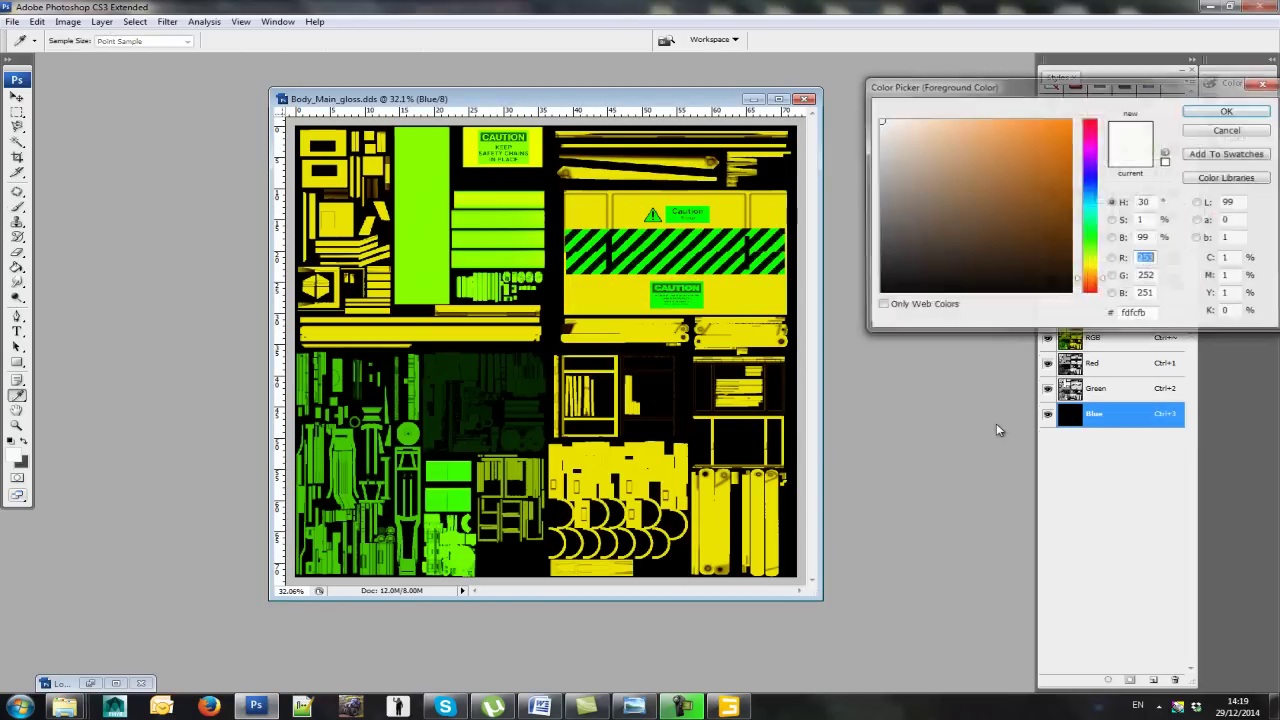
click(880, 199)
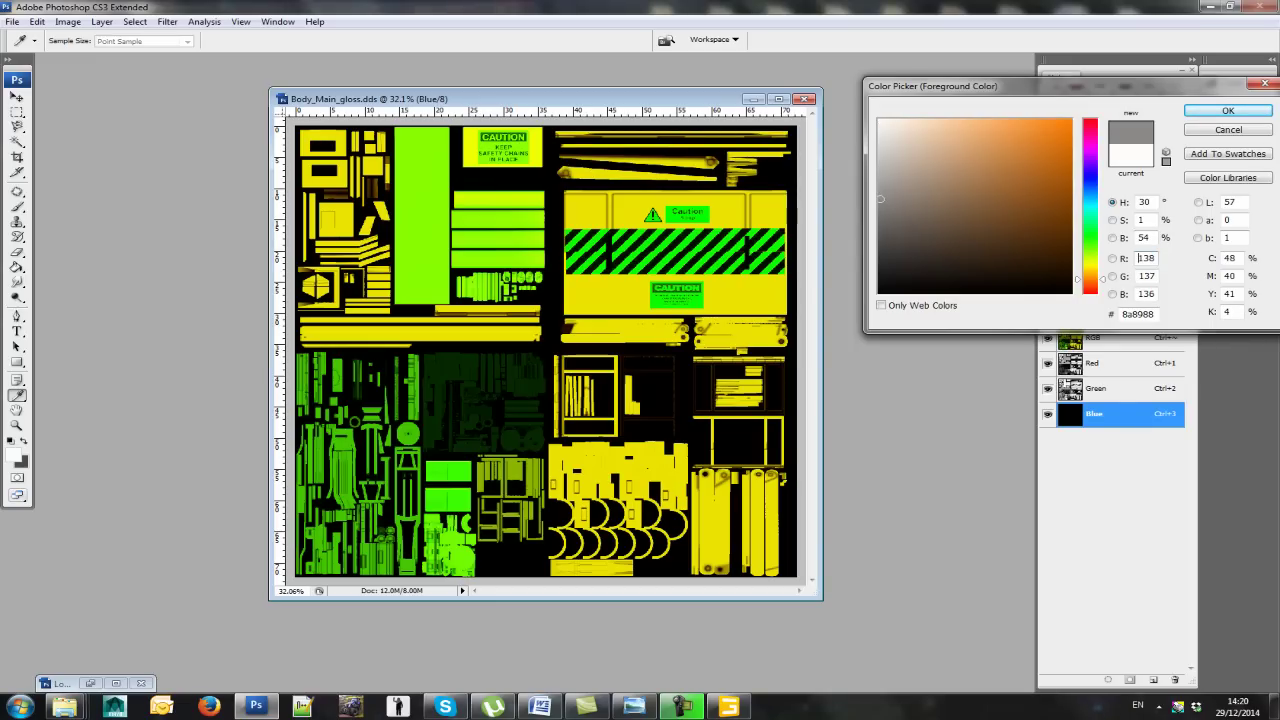
click(1228, 110)
mouse_move(768, 291)
mouse_down()
mouse_move(616, 282)
mouse_move(688, 245)
mouse_move(701, 262)
mouse_move(688, 277)
mouse_move(703, 285)
mouse_move(603, 298)
mouse_move(758, 305)
mouse_move(758, 255)
mouse_move(740, 285)
mouse_up()
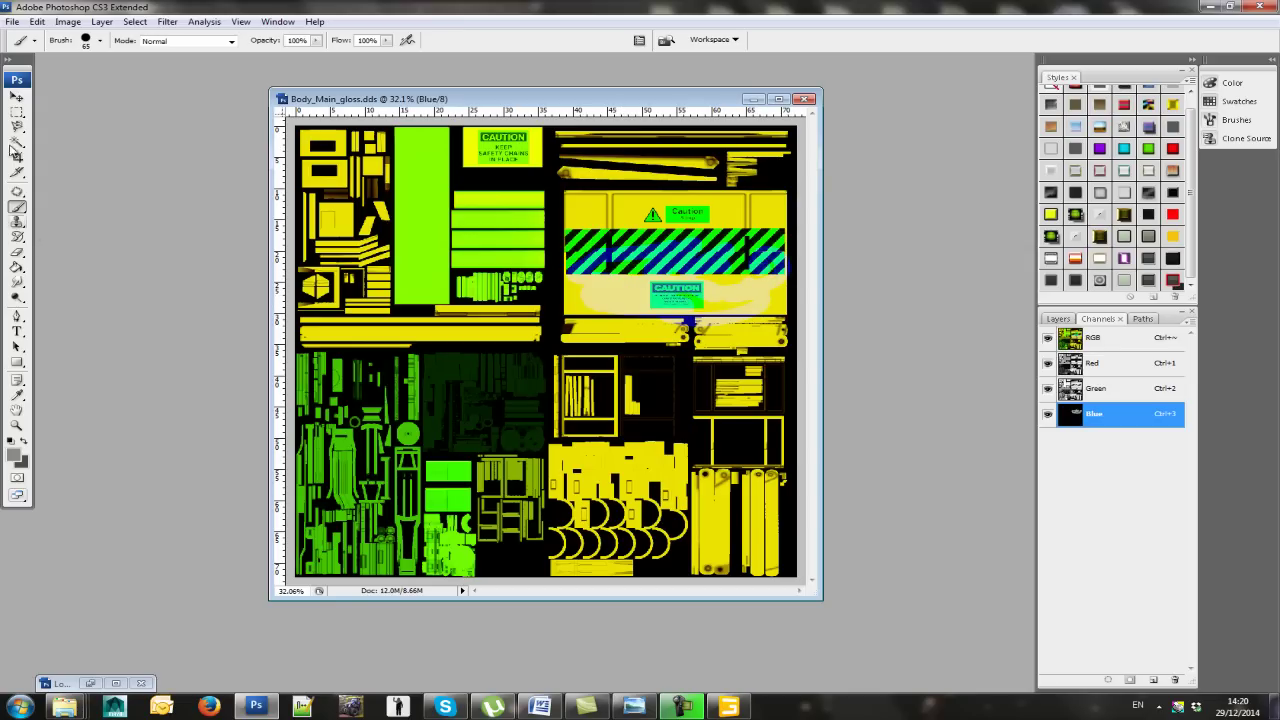
Step: Save the gloss texture again in DDS format
click(11, 22)
click(60, 163)
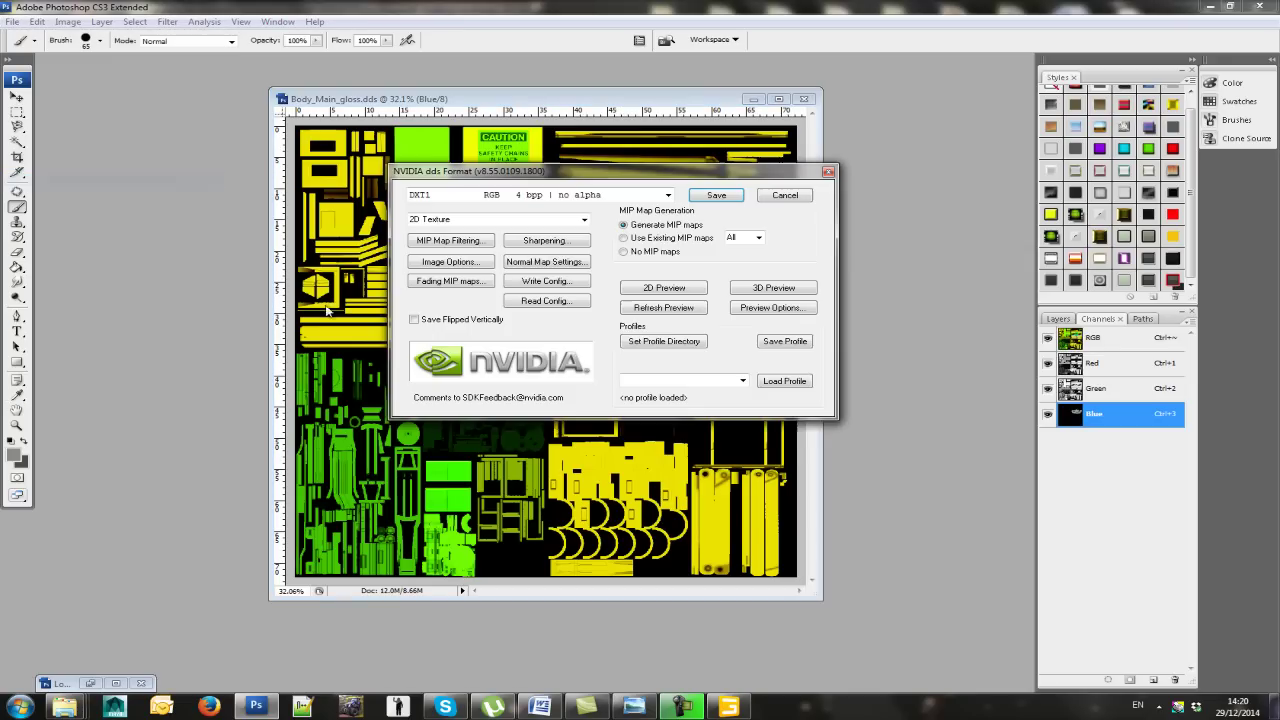
click(716, 195)
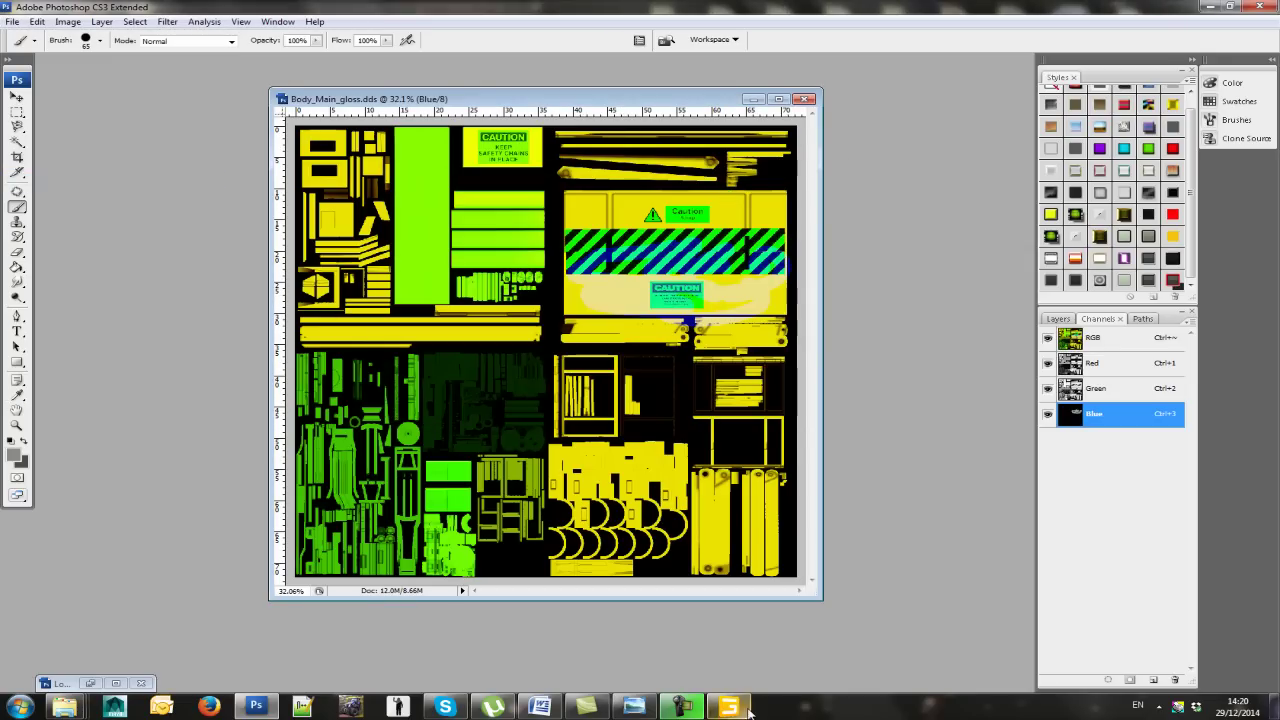
Step: Switch to GIANTS Editor and reload all textures to see the grey-painted rear panel
click(729, 708)
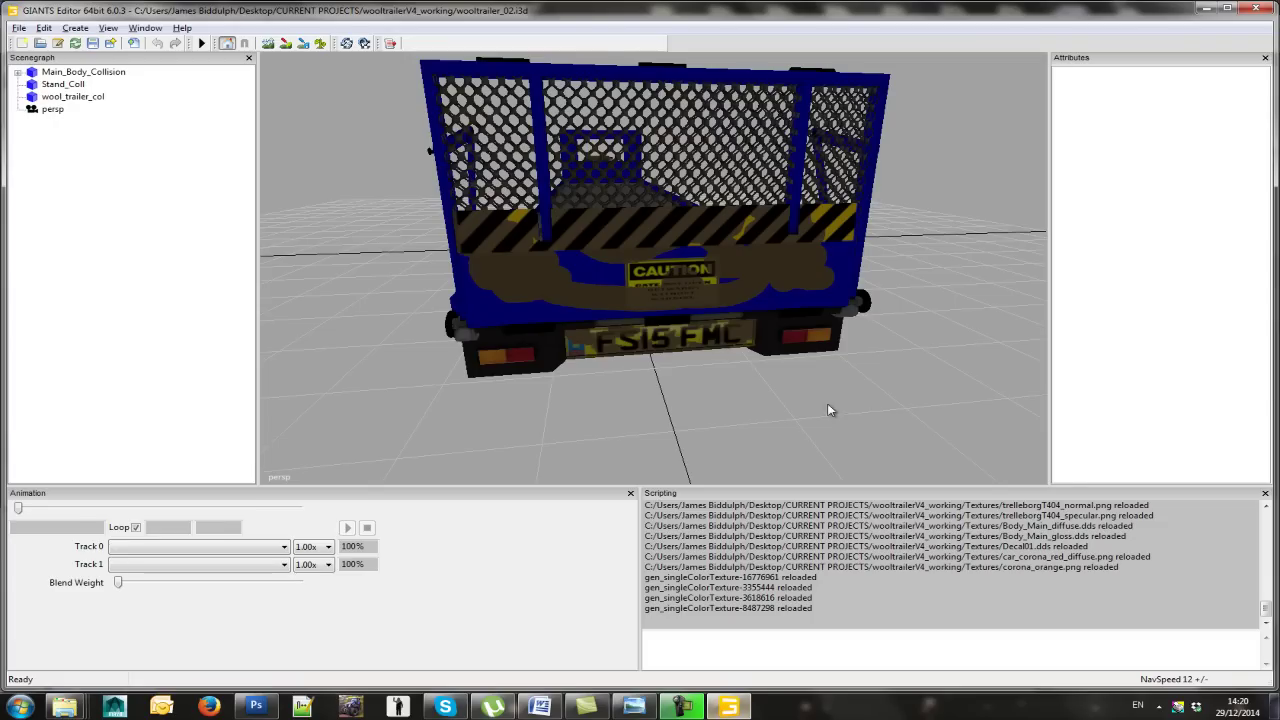
click(347, 44)
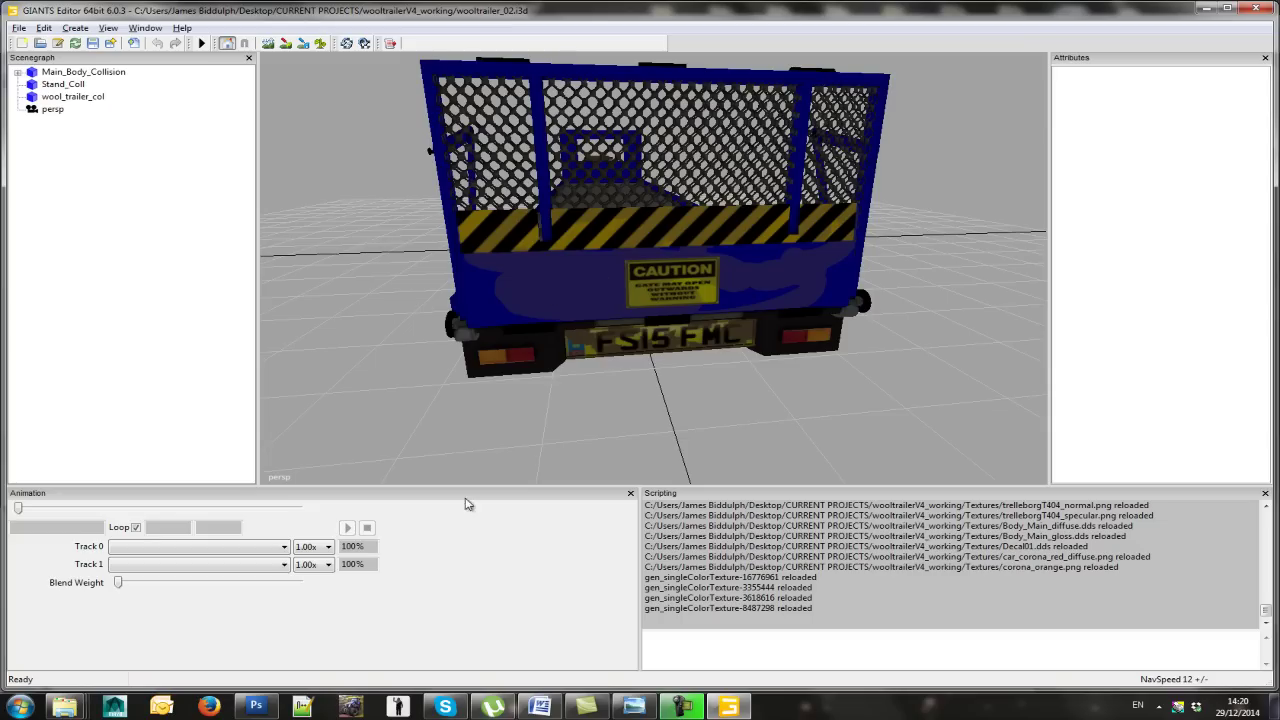
Step: In Photoshop, set the paint colour to black and brush over the caution panel area
click(256, 707)
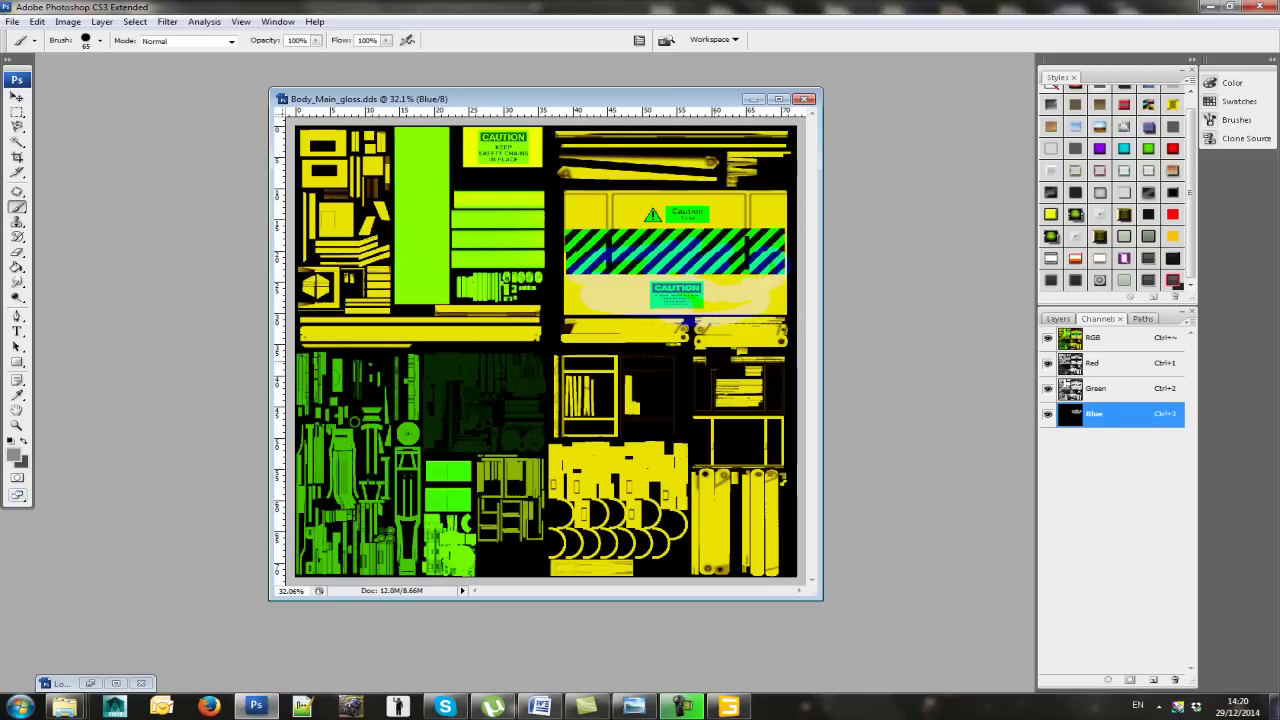
click(16, 456)
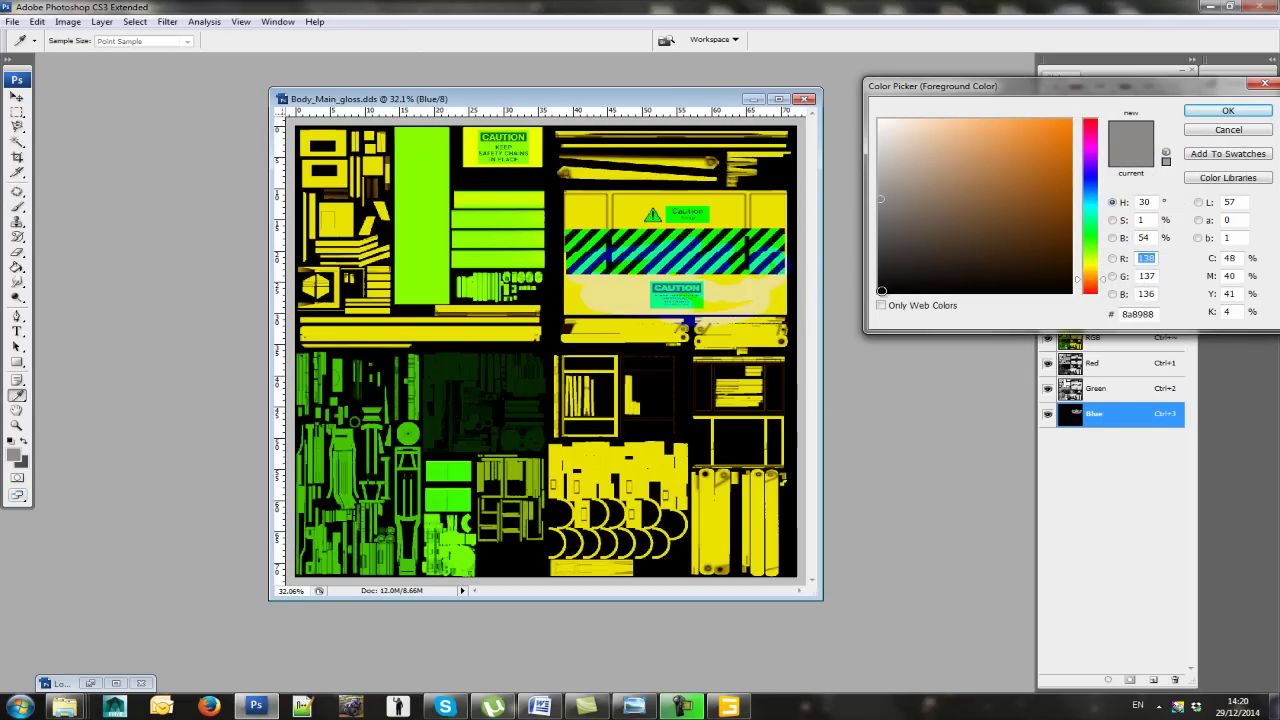
click(881, 291)
click(1228, 110)
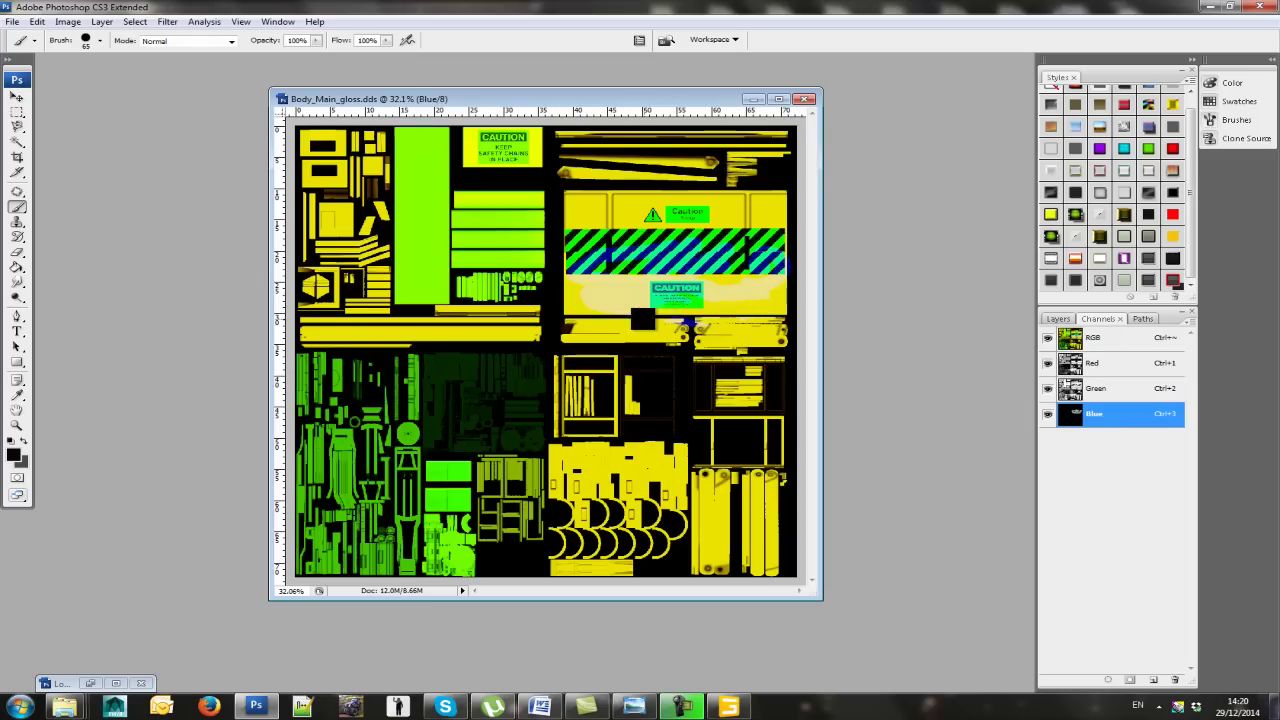
mouse_move(643, 319)
mouse_down()
mouse_move(573, 263)
mouse_move(618, 256)
mouse_move(619, 240)
mouse_move(699, 253)
mouse_move(655, 262)
mouse_move(676, 264)
mouse_move(651, 270)
mouse_move(675, 297)
mouse_move(725, 266)
mouse_move(698, 257)
mouse_move(728, 244)
mouse_move(714, 281)
mouse_move(757, 236)
mouse_move(734, 248)
mouse_move(791, 257)
mouse_move(760, 268)
mouse_move(785, 265)
mouse_move(766, 289)
mouse_move(656, 278)
mouse_move(732, 260)
mouse_move(777, 273)
mouse_move(659, 297)
mouse_up()
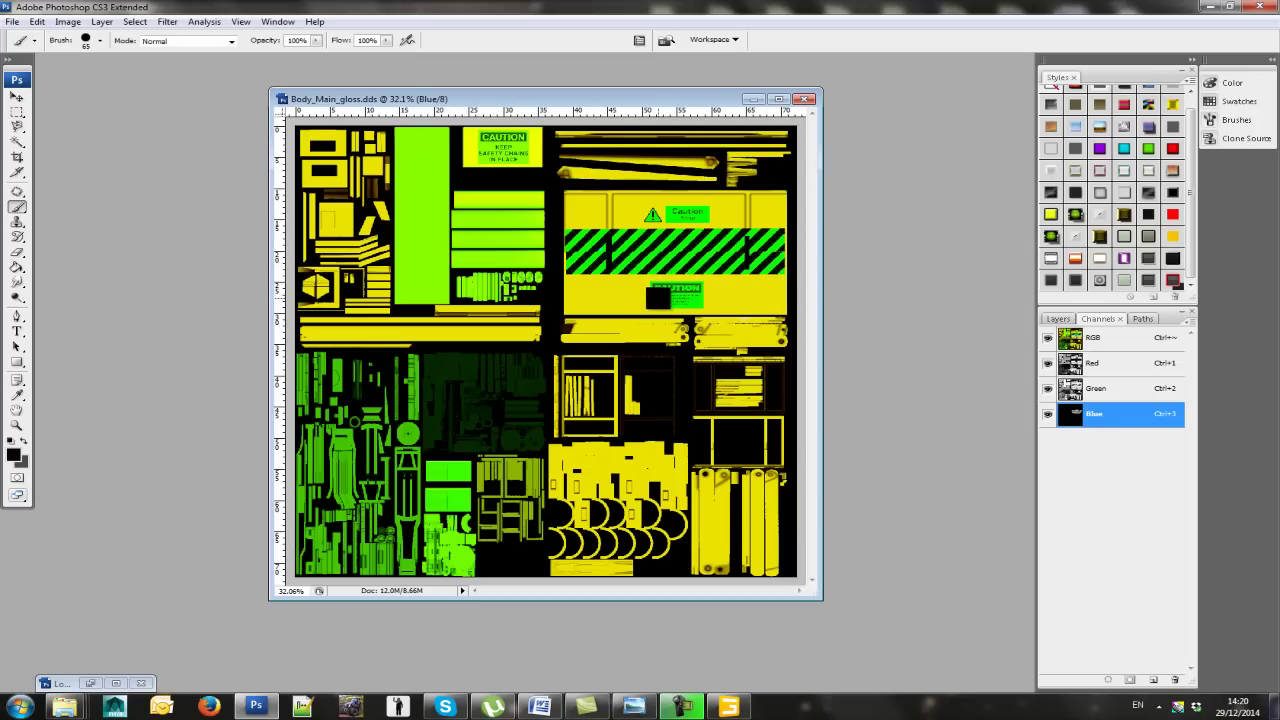
Step: Save the gloss texture as DDS and switch back to GIANTS Editor
click(12, 21)
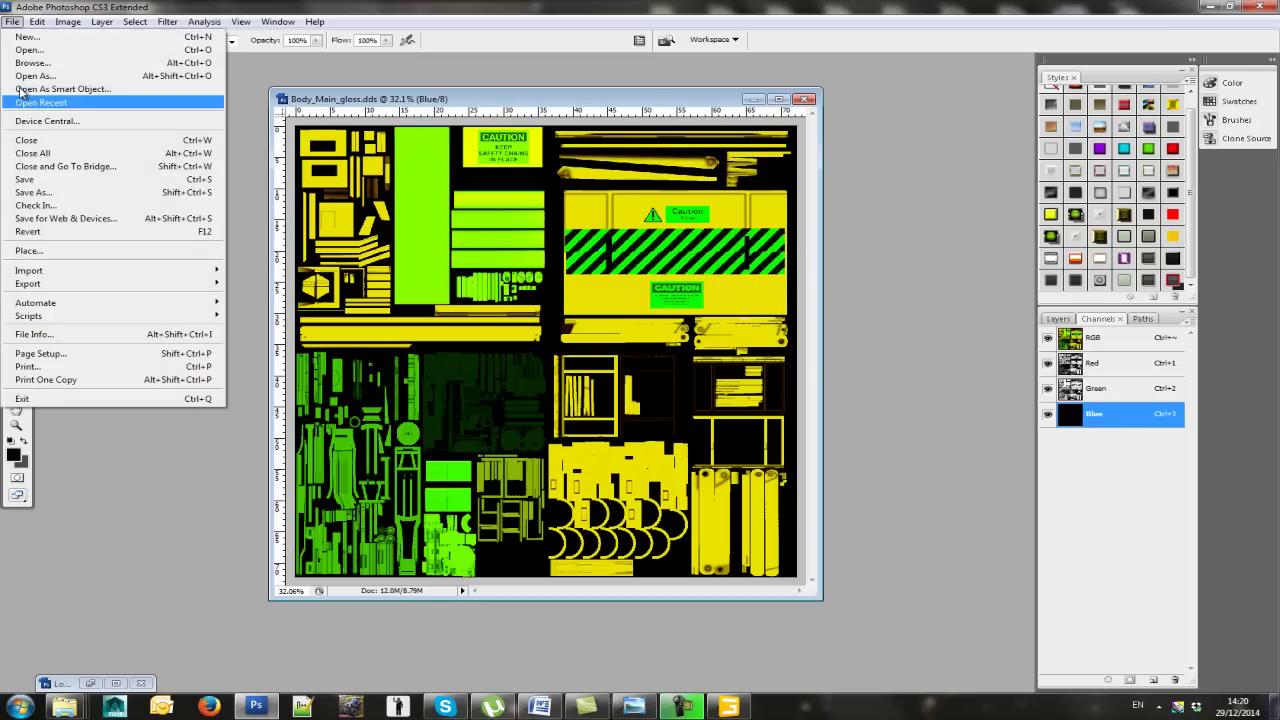
click(30, 180)
click(719, 195)
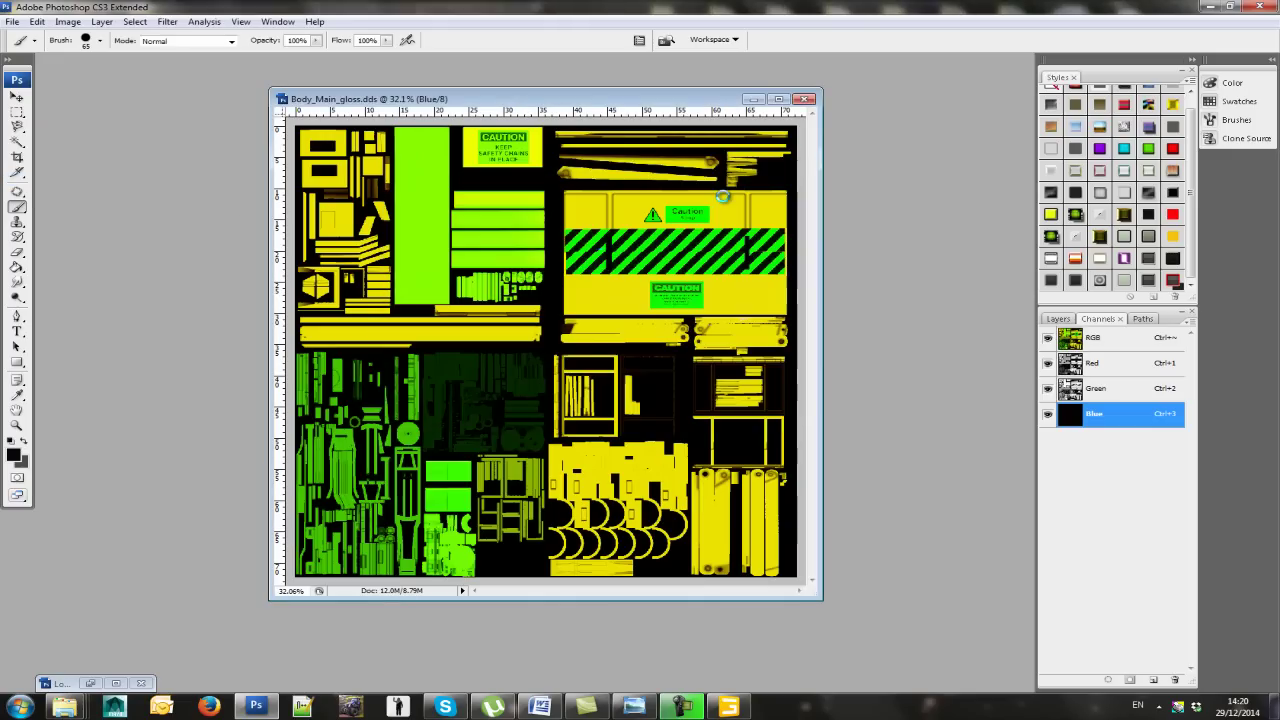
click(729, 707)
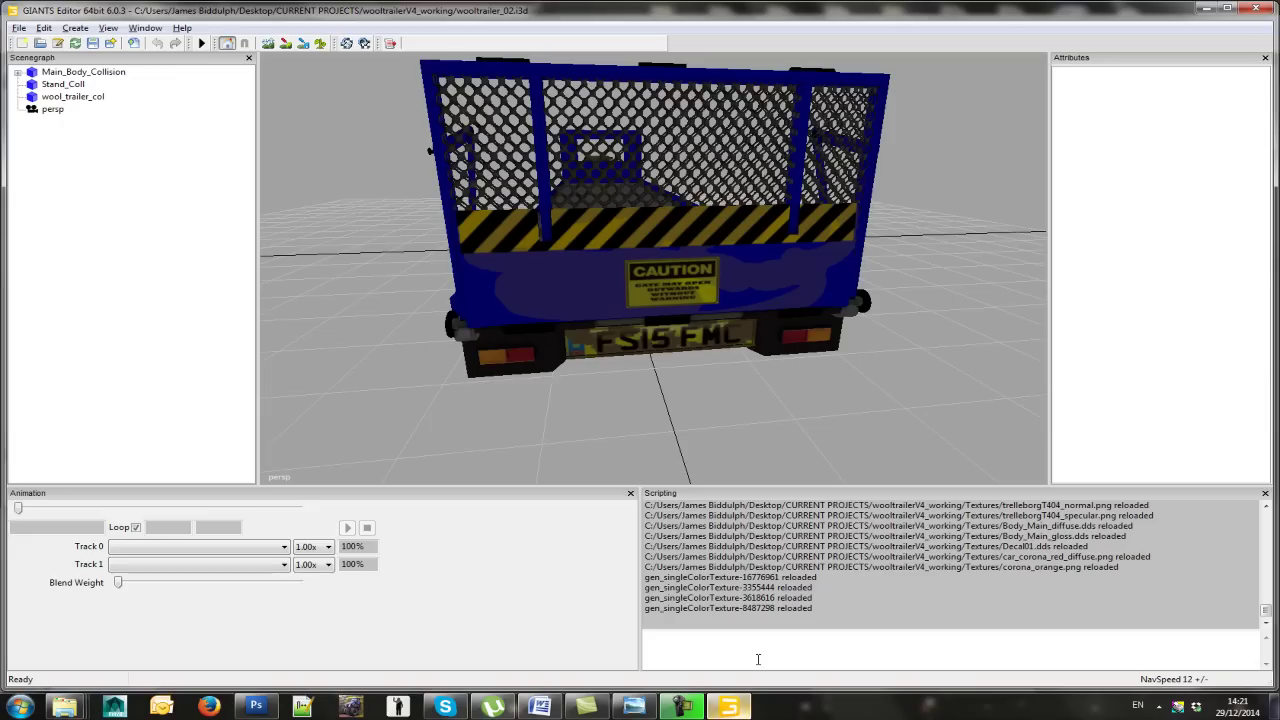
Step: Reload all textures, orbit and zoom to check the trailer's clean rear panel, then return to Photoshop
click(347, 45)
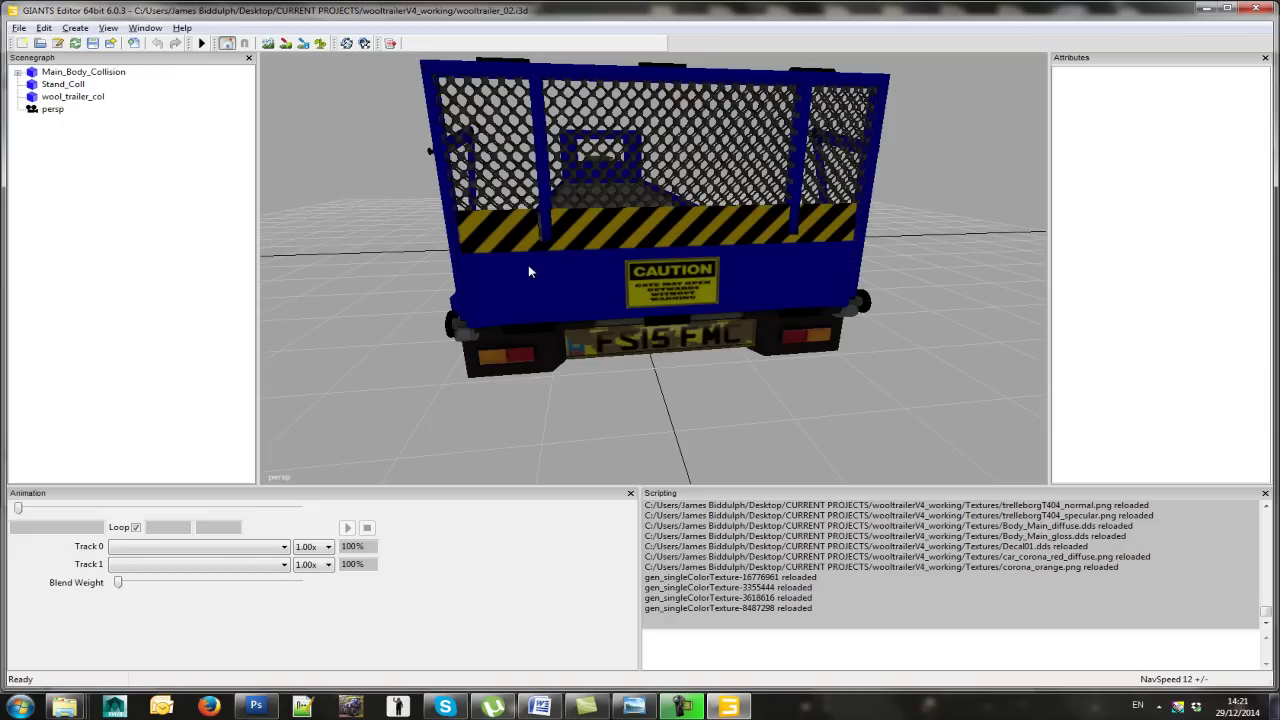
drag(440, 341, 512, 347)
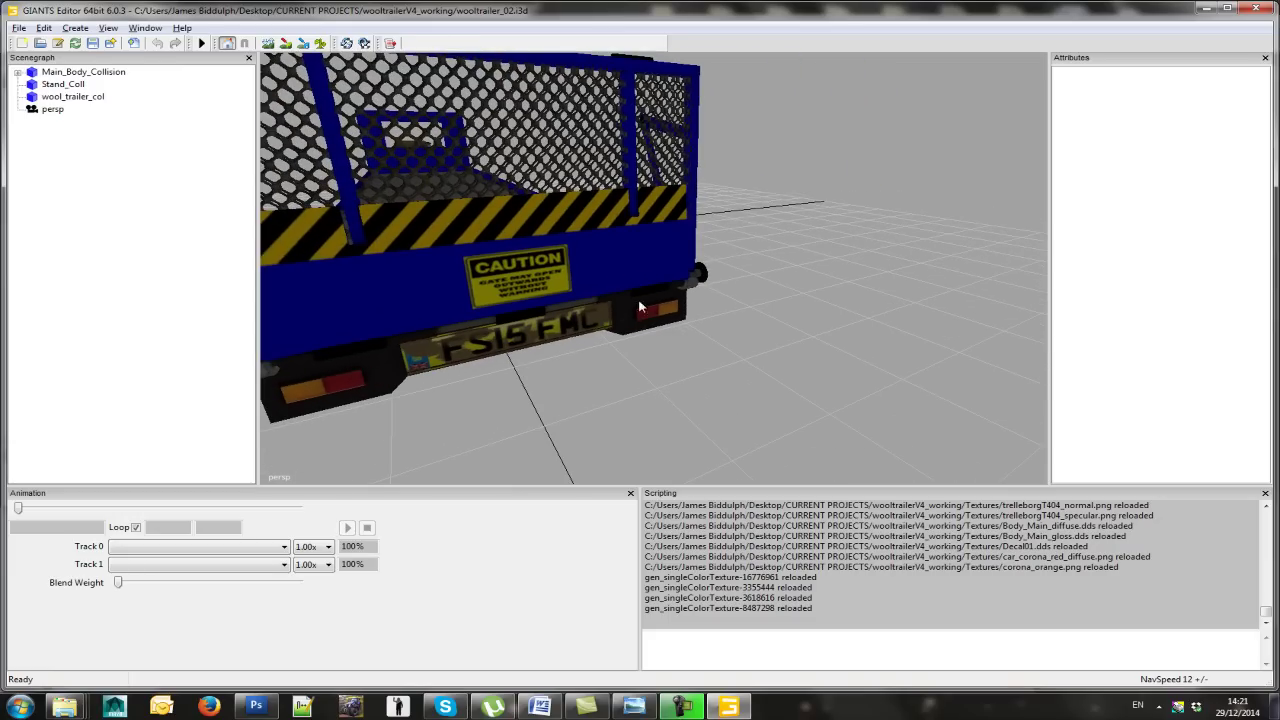
scroll(525, 365, down, 3)
drag(451, 360, 579, 383)
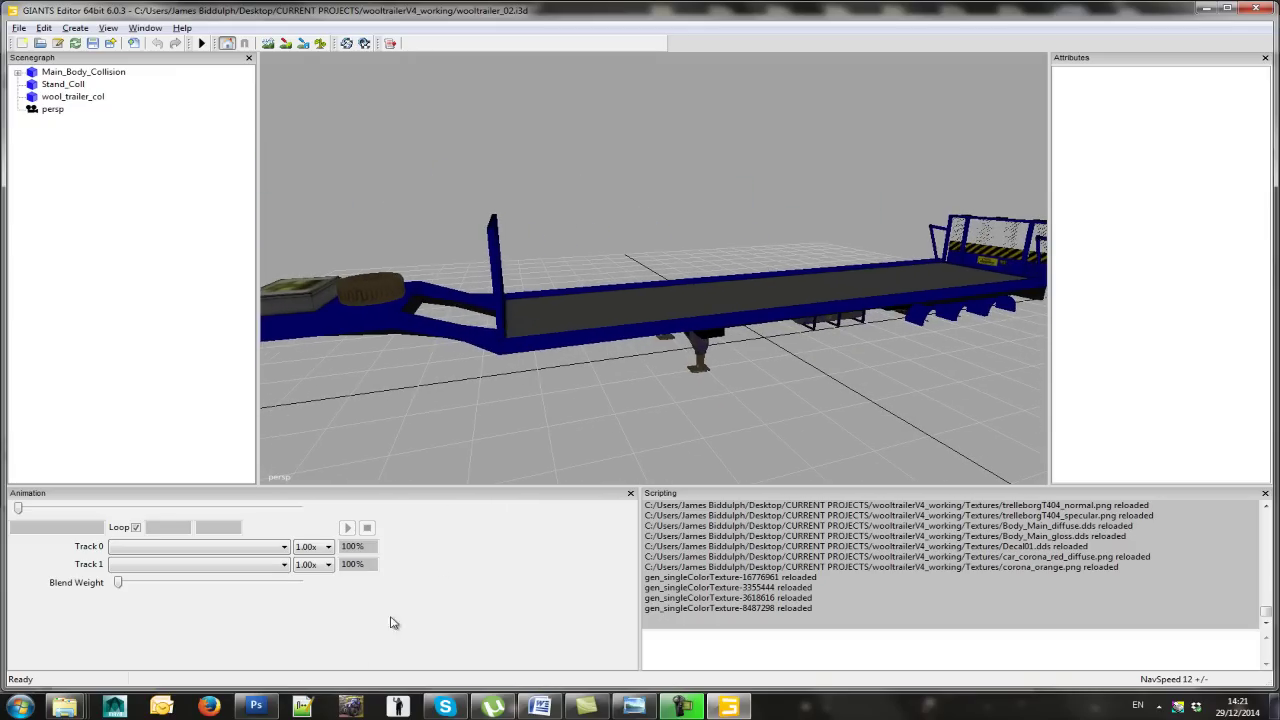
click(256, 707)
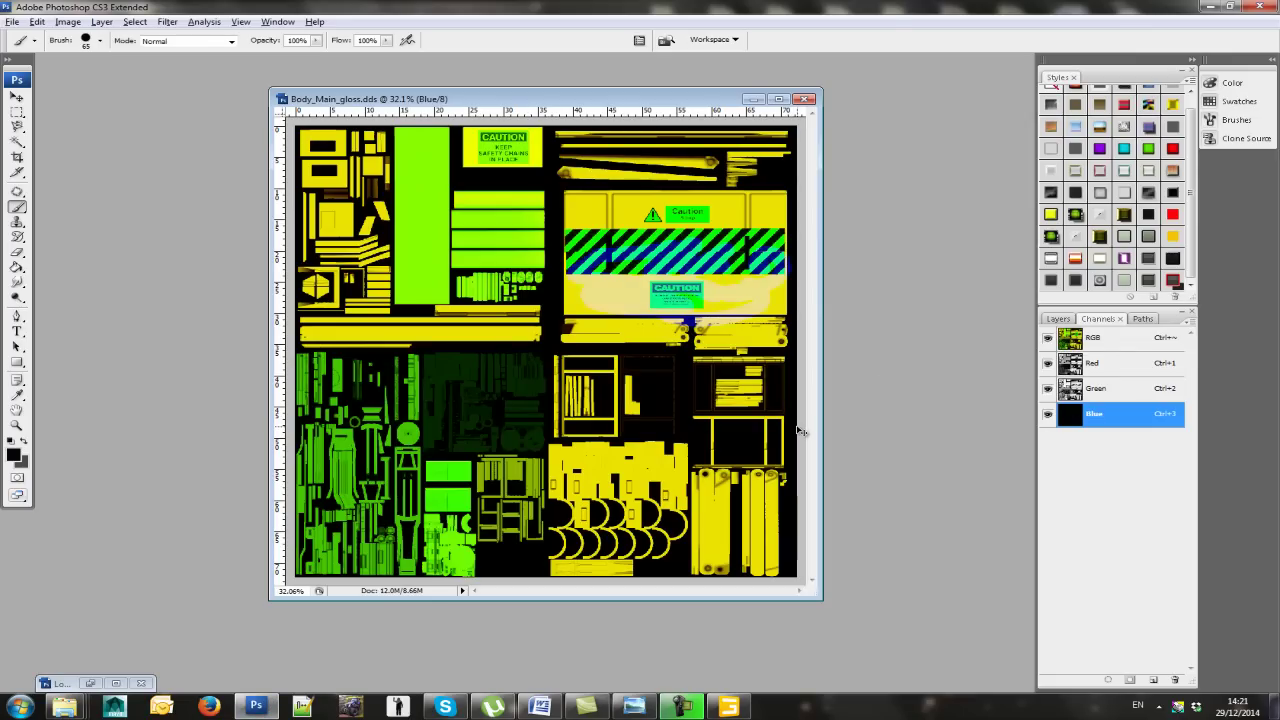
Step: Paste the original dirt map into the blue channel and re-save the gloss texture as DDS
key(ctrl+v)
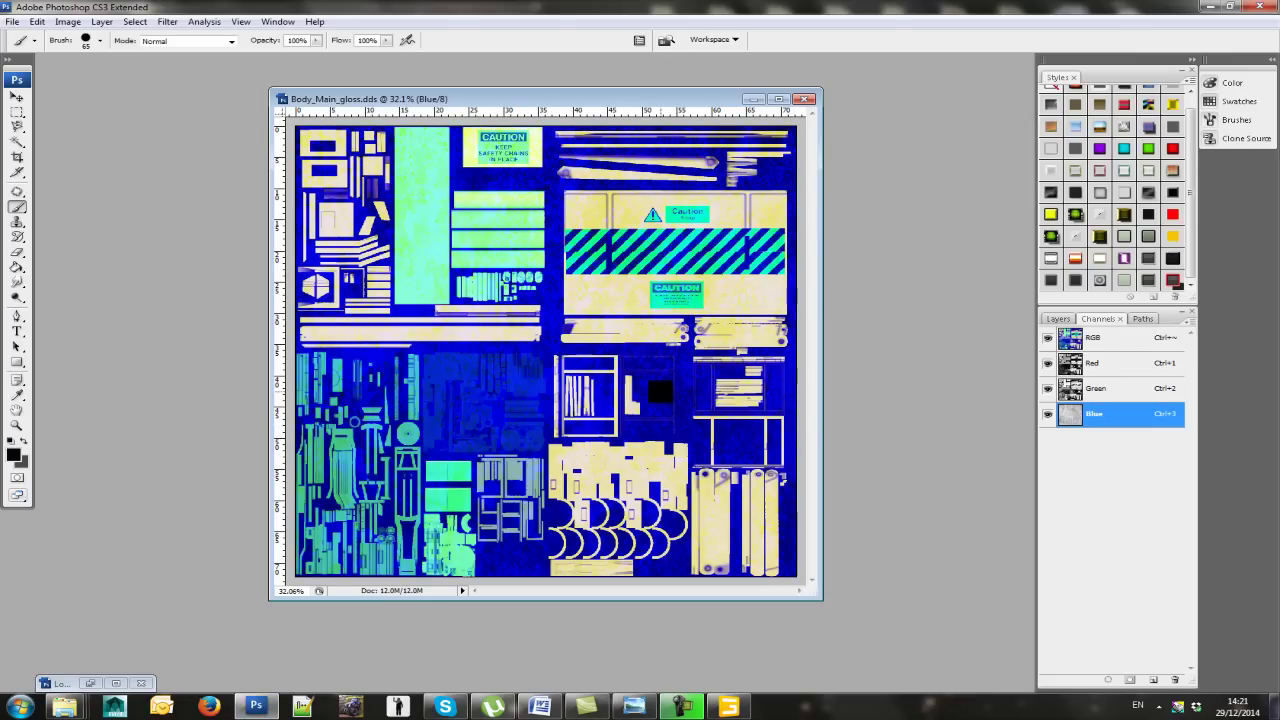
click(36, 21)
mouse_move(14, 21)
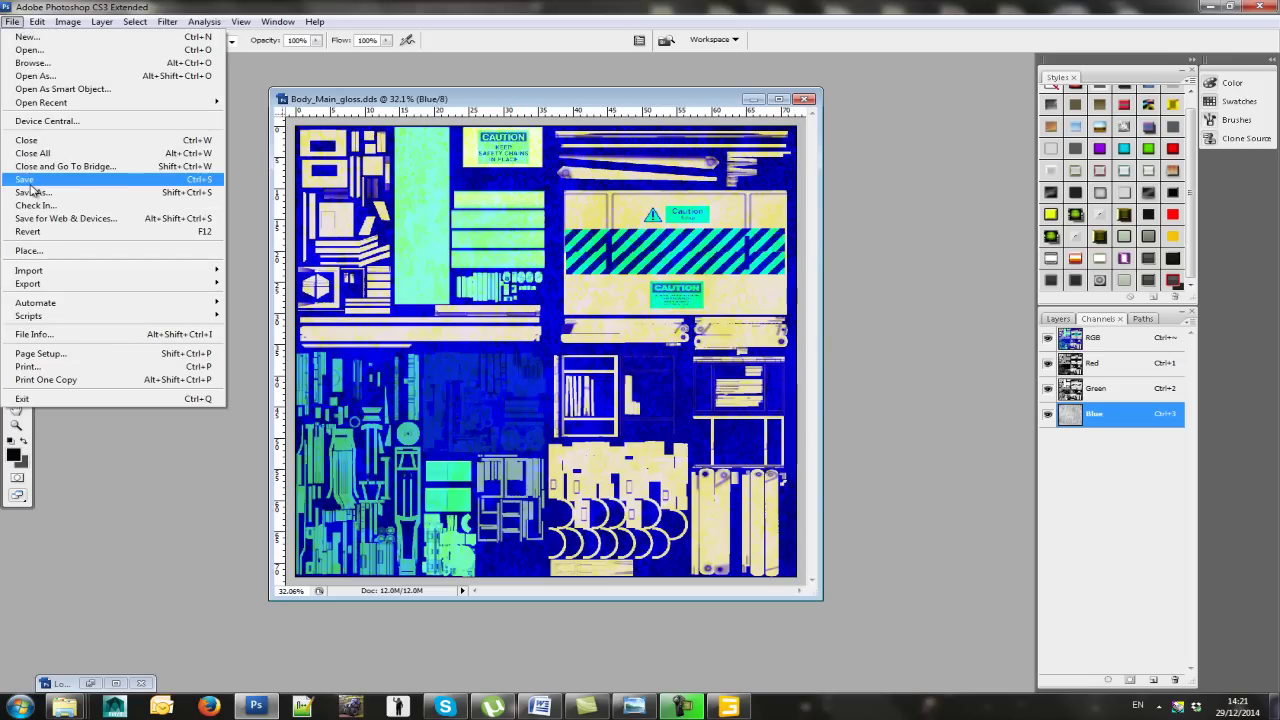
click(205, 162)
click(717, 195)
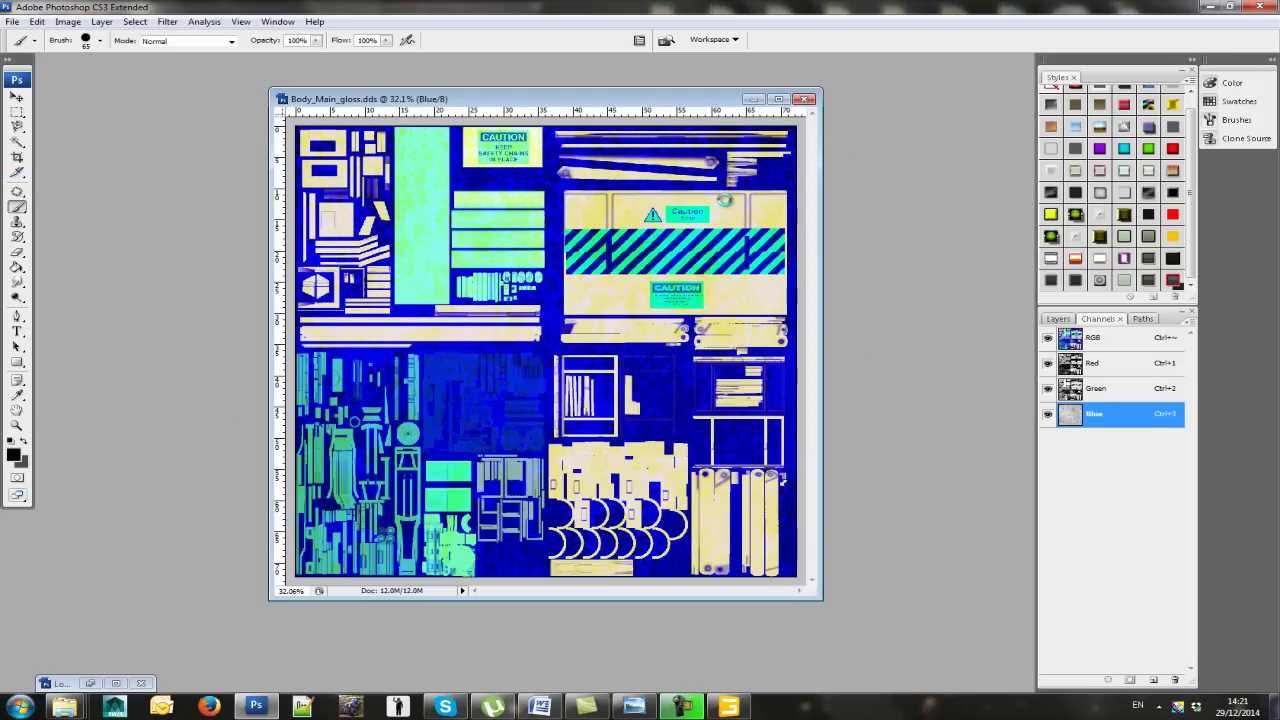
click(729, 707)
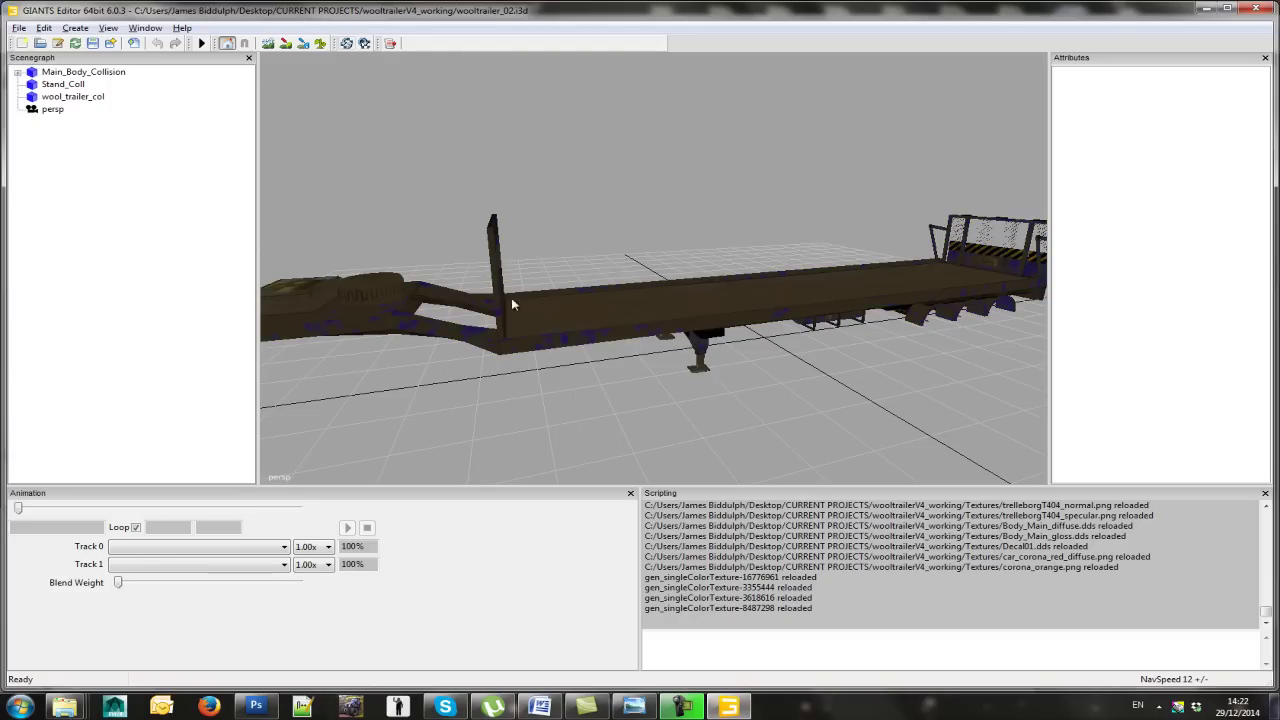
Step: Orbit around the dirt-mottled brown trailer, then switch back to Photoshop
drag(855, 334, 1007, 311)
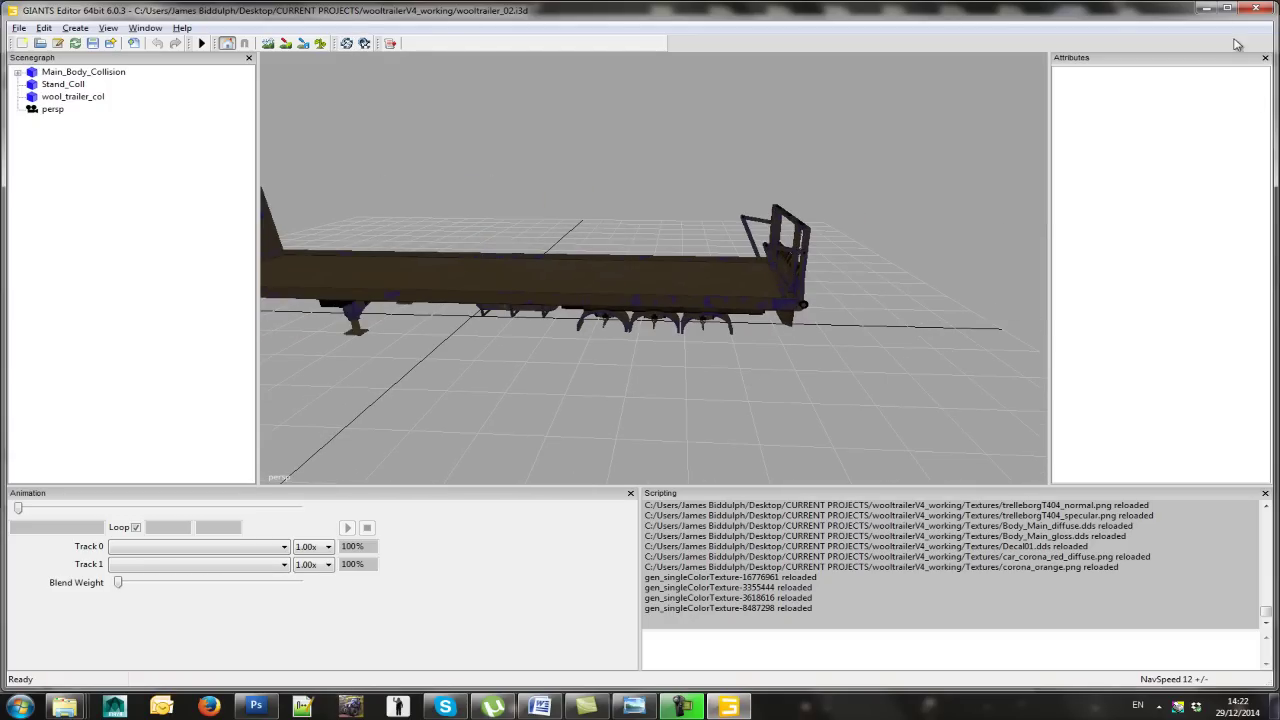
click(256, 706)
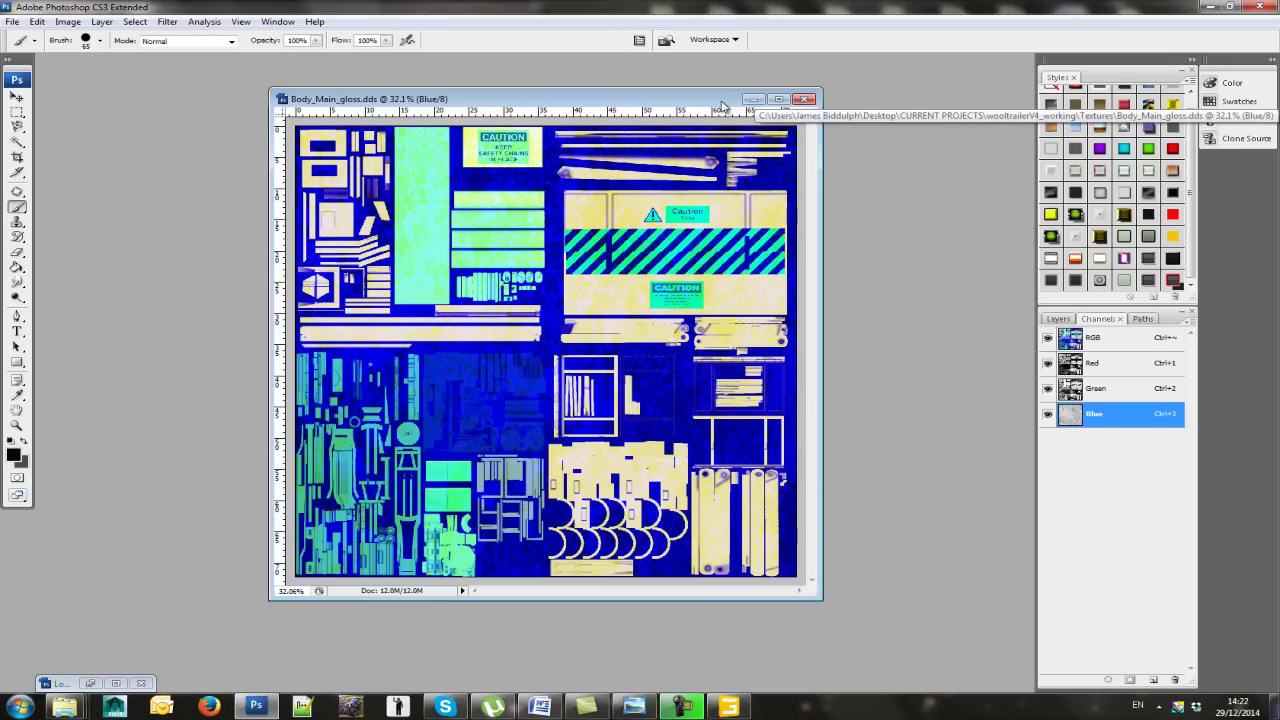
Step: Drag the Body_Main_gloss.dds window to the left
drag(721, 103, 641, 121)
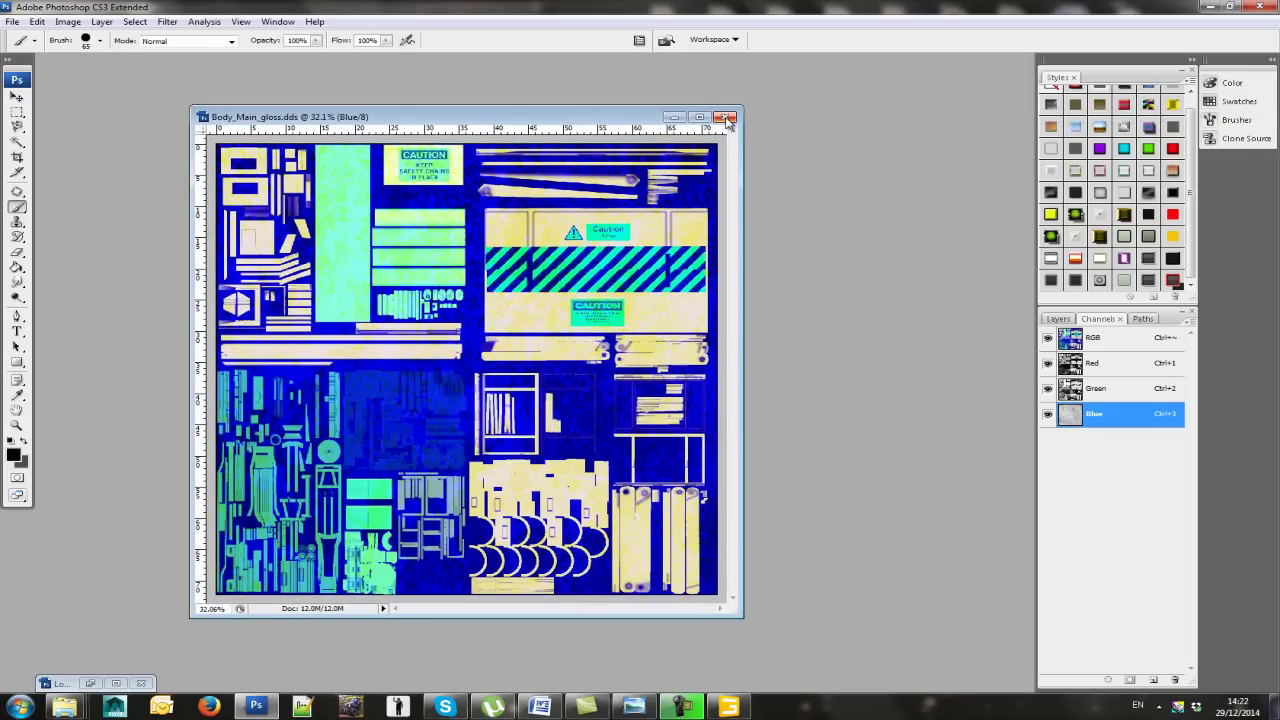